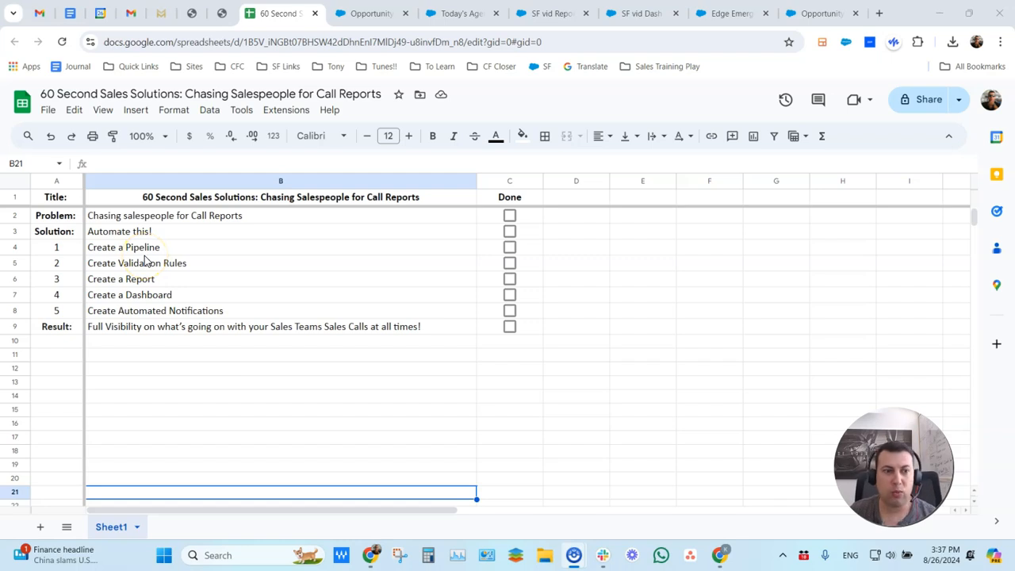
Review the opportunity pipeline, today's agenda, the report and dashboard templates, the Edge Emergency Generator opportunity and the drafted validation rule
{"action": "left_click", "coordinate": [363, 15]}
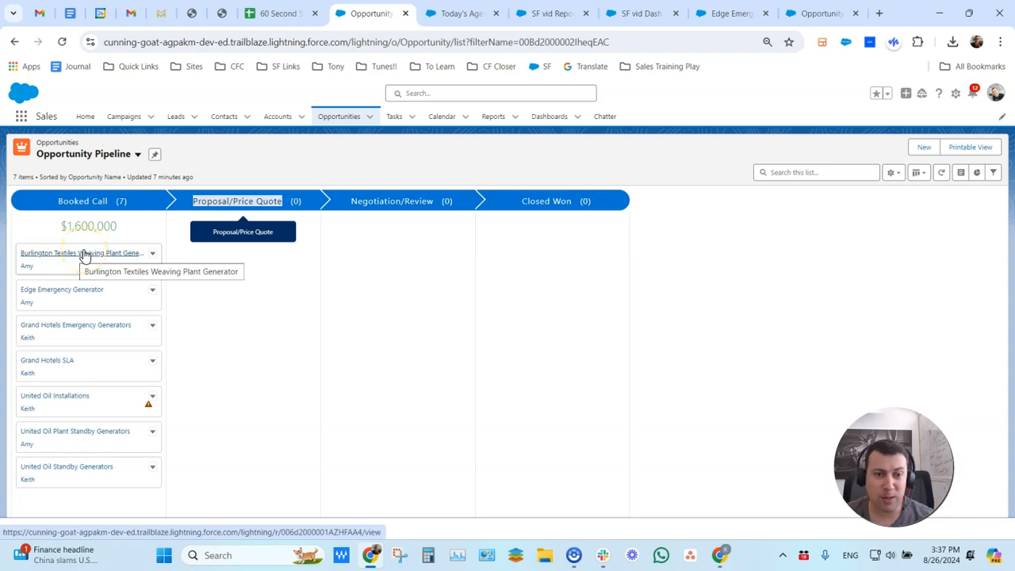
{"action": "left_click_drag", "start_coordinate": [85, 256], "coordinate": [261, 283]}
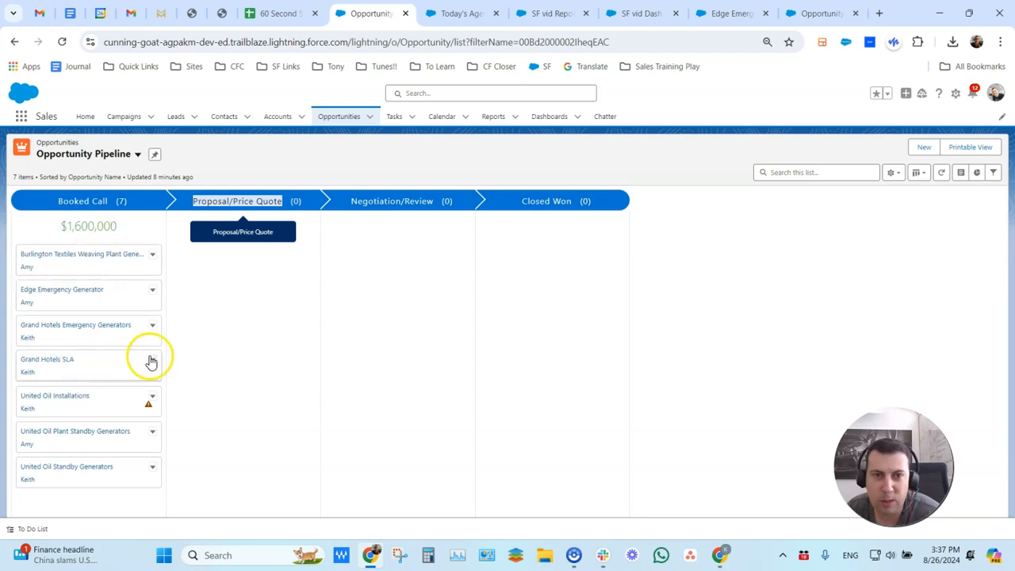
{"action": "left_click", "coordinate": [455, 13]}
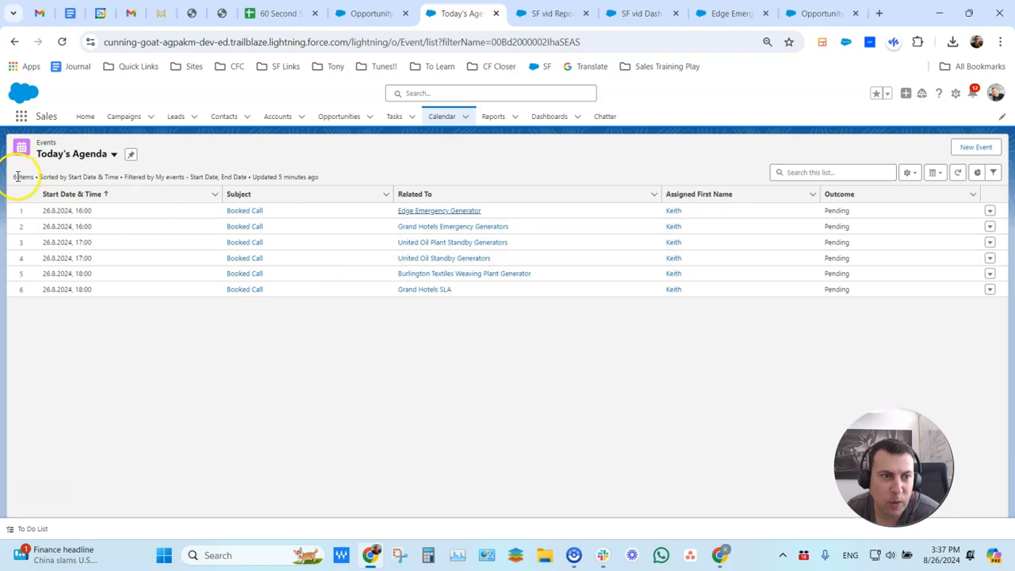
{"action": "key", "text": "ctrl+Tab"}
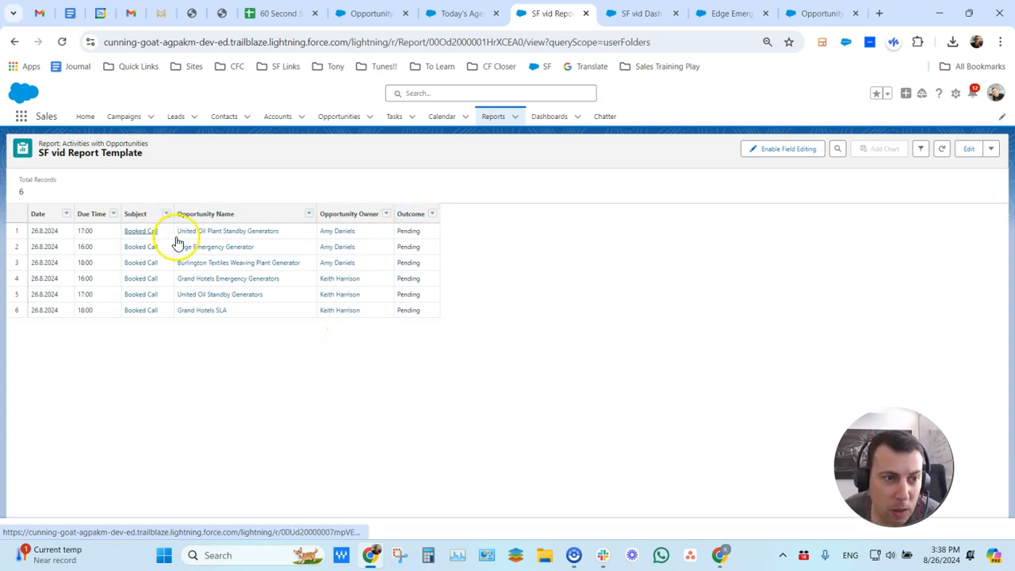
{"action": "left_click", "coordinate": [640, 13]}
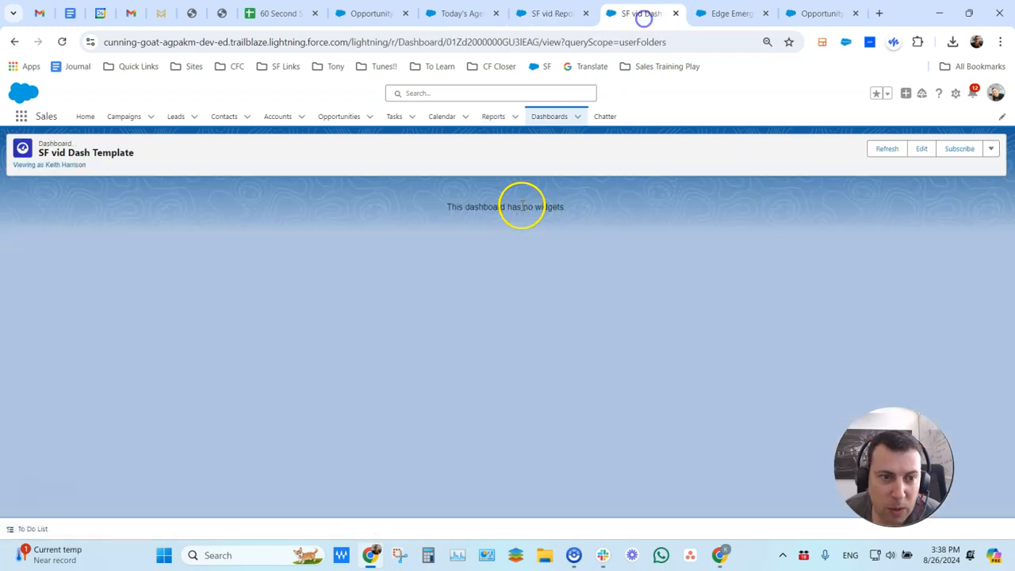
{"action": "key", "text": "ctrl+shift+Tab"}
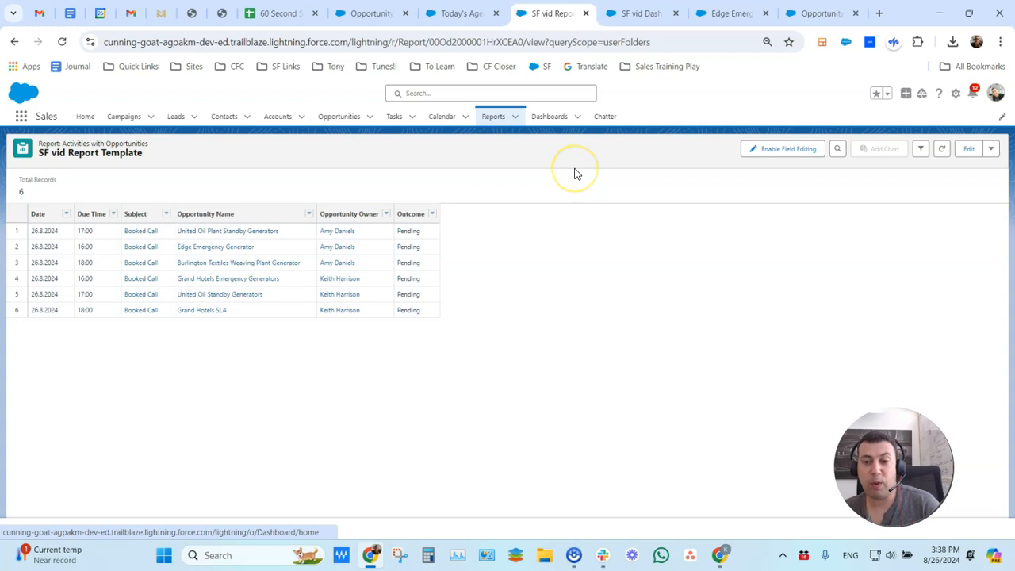
{"action": "key", "text": "ctrl+Tab"}
{"action": "key", "text": "ctrl+Tab"}
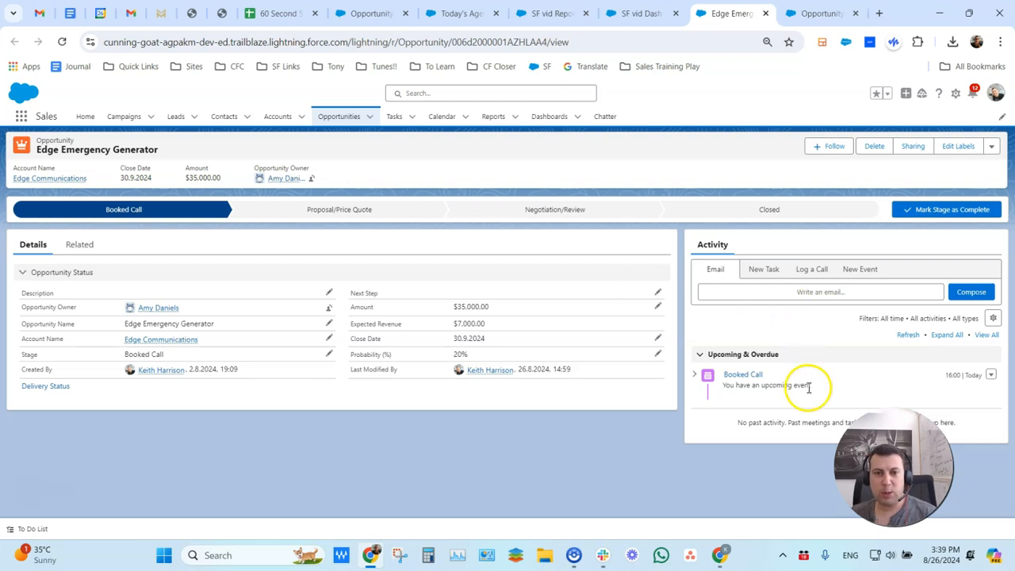
{"action": "left_click", "coordinate": [818, 13]}
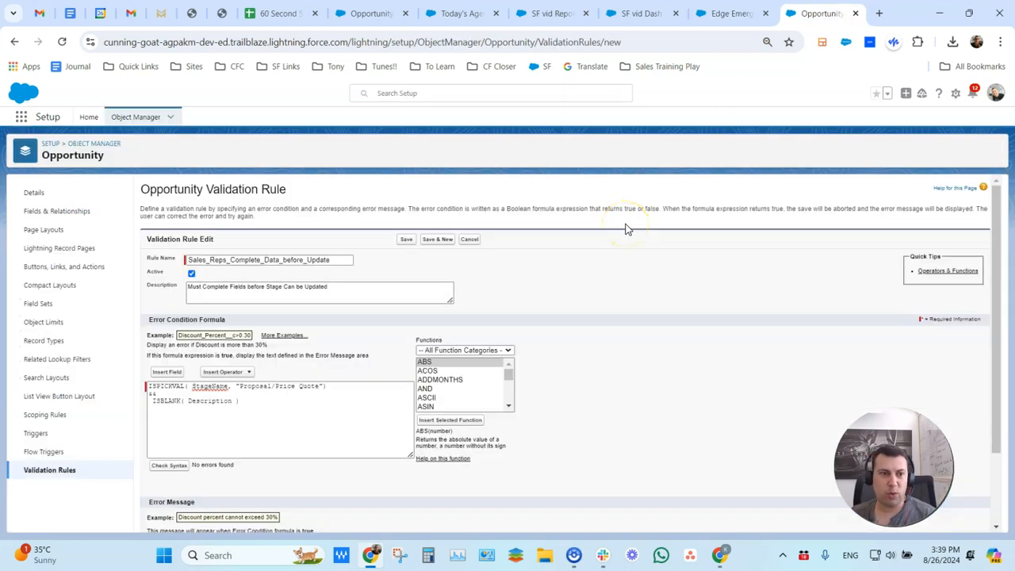
{"action": "left_click", "coordinate": [725, 14]}
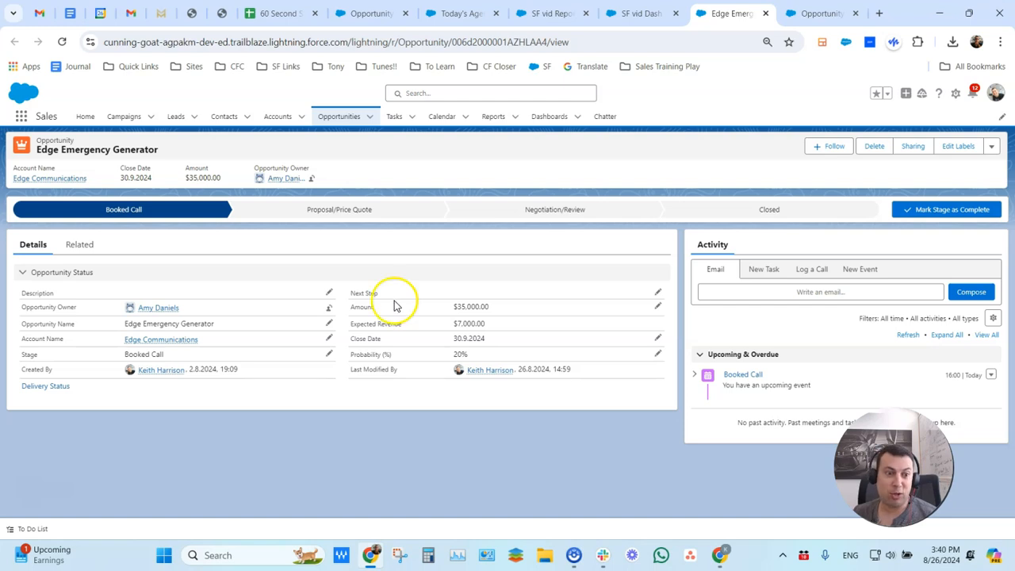
Set the opportunity validation rule's error location to the Description field instead of the top of the page
{"action": "left_click", "coordinate": [820, 13]}
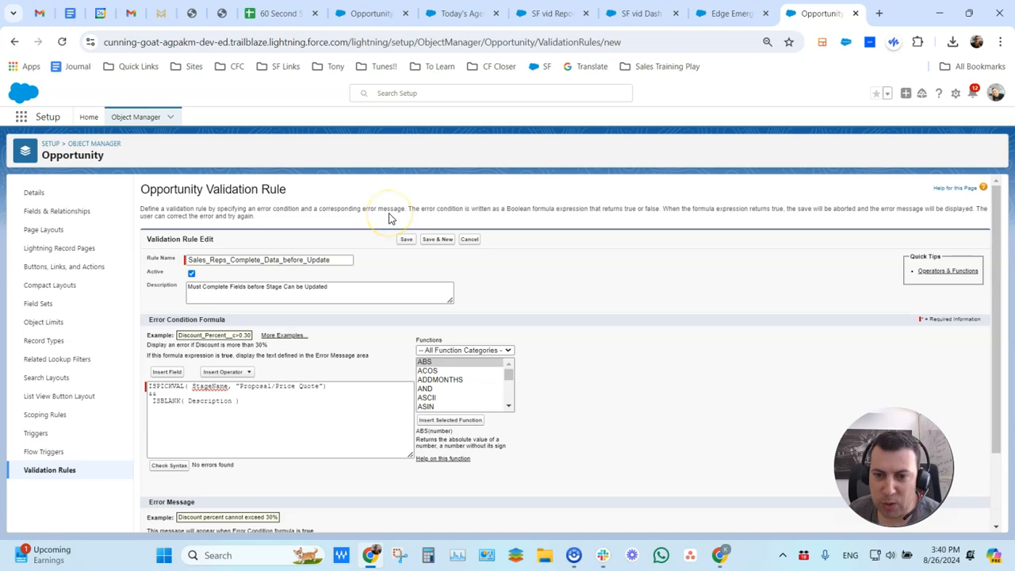
{"action": "left_click", "coordinate": [327, 292]}
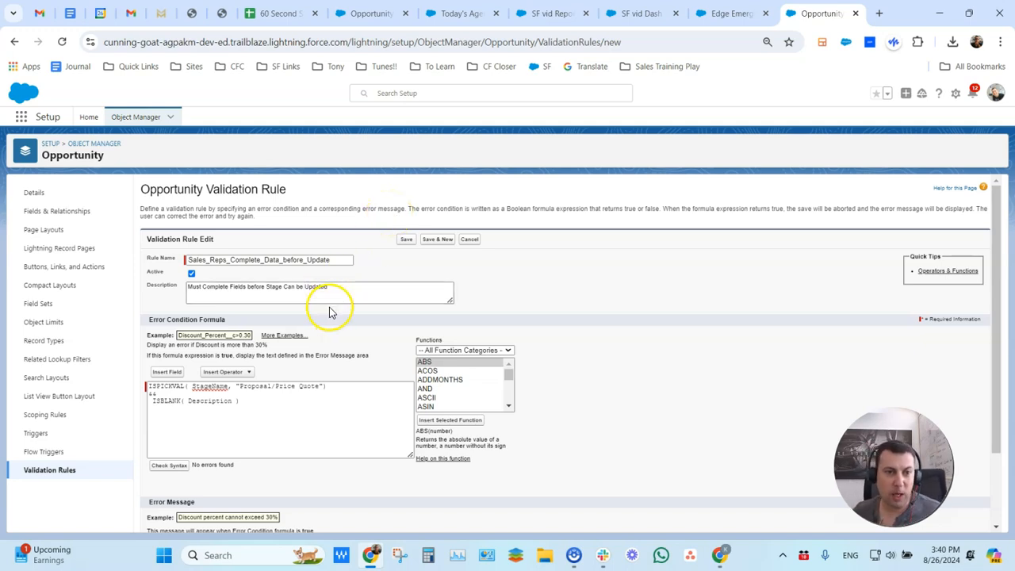
{"action": "left_click", "coordinate": [191, 273]}
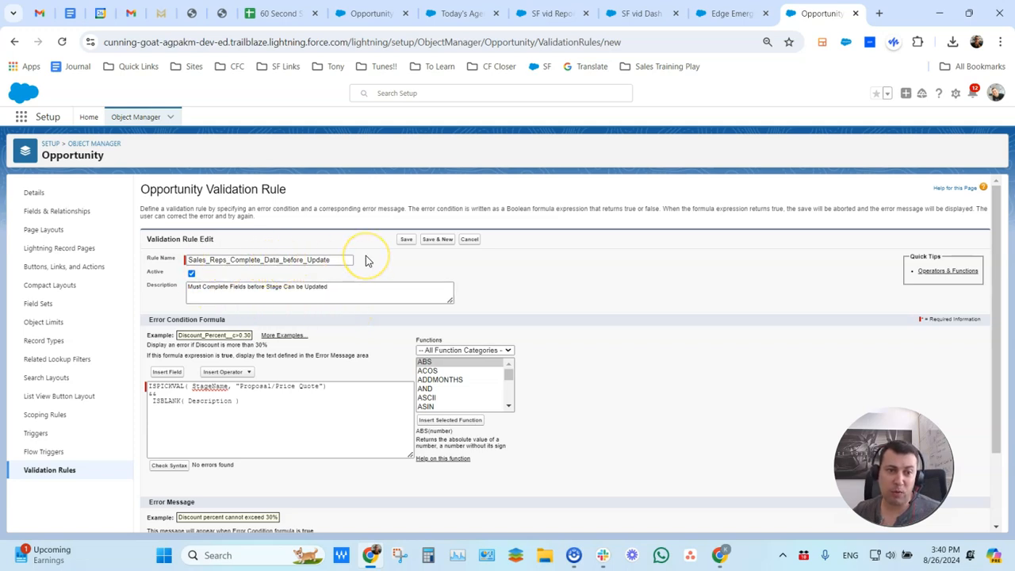
{"action": "scroll", "coordinate": [367, 260], "scroll_direction": "down", "scroll_amount": 2}
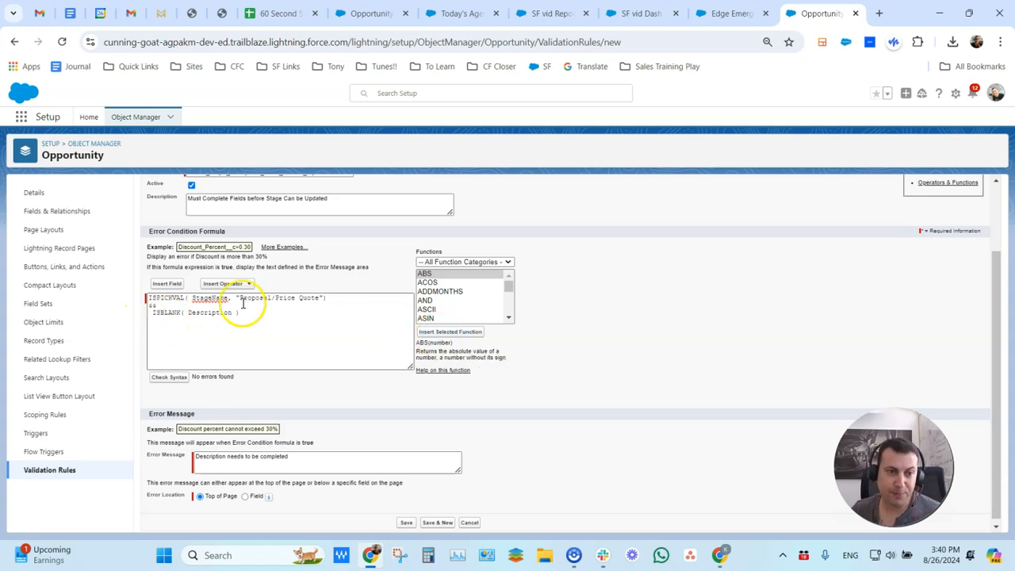
{"action": "scroll", "coordinate": [285, 380], "scroll_direction": "down", "scroll_amount": 1}
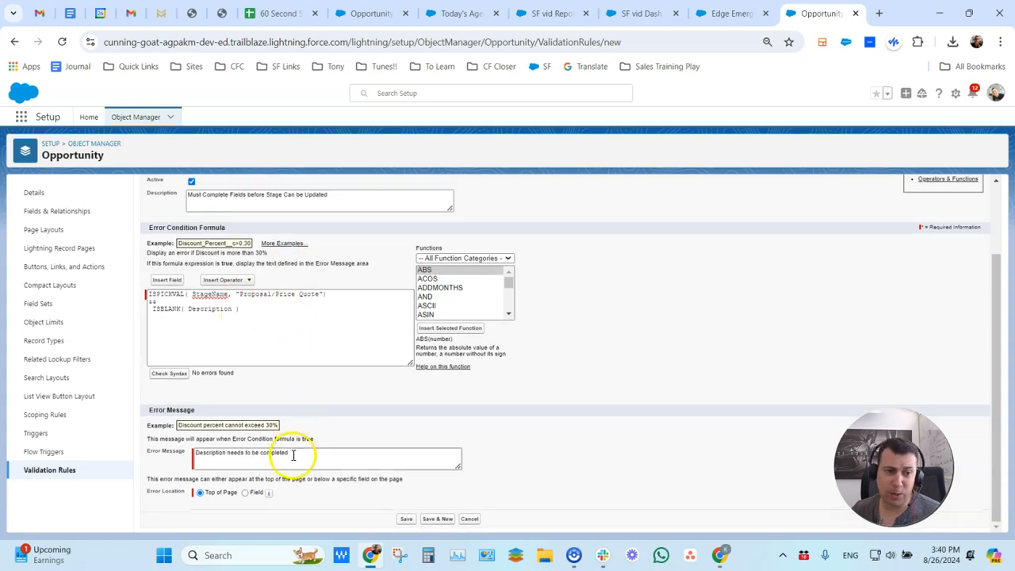
{"action": "left_click", "coordinate": [251, 494]}
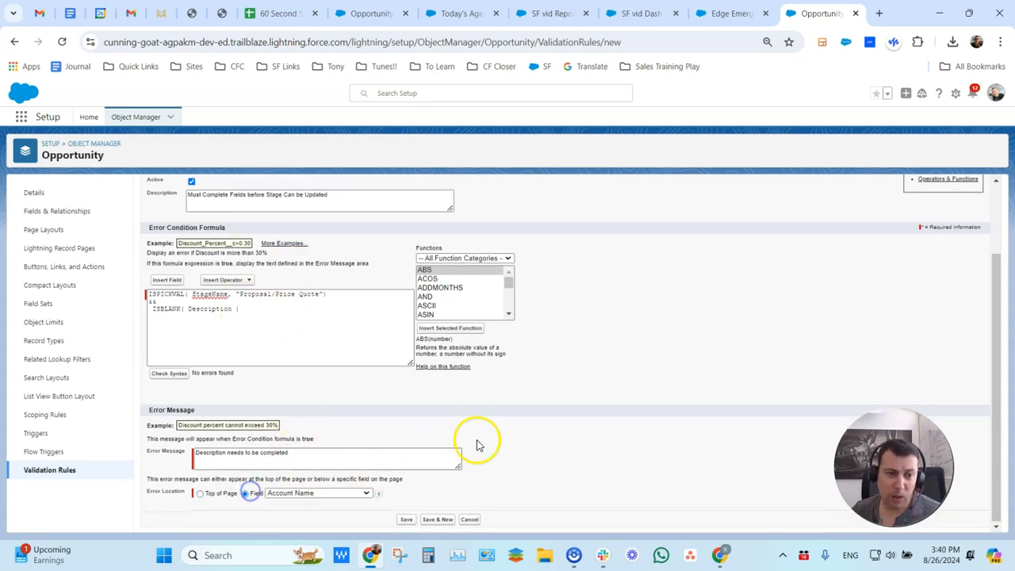
{"action": "left_click", "coordinate": [327, 491]}
{"action": "scroll", "coordinate": [344, 416], "scroll_direction": "down", "scroll_amount": 2}
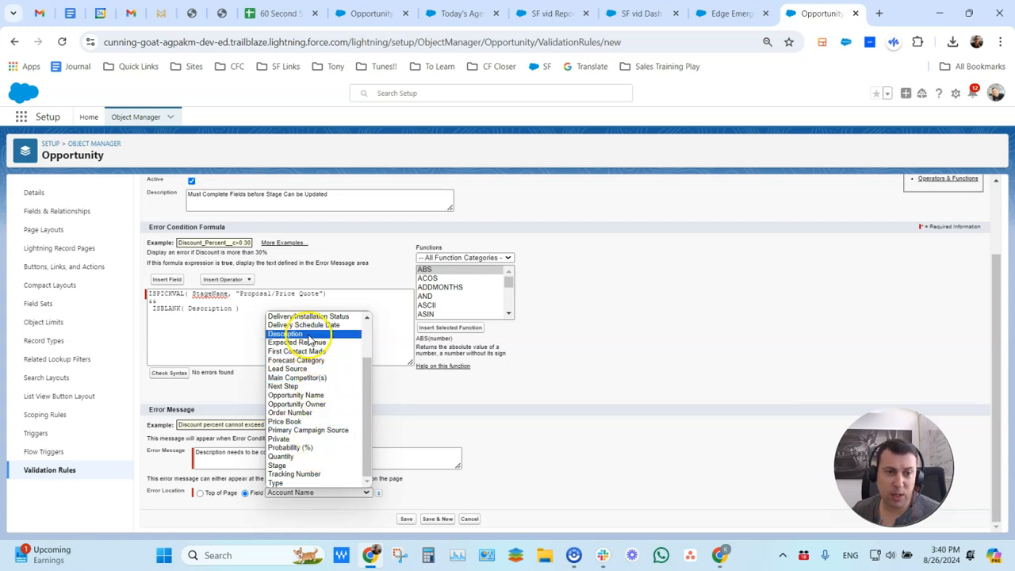
{"action": "left_click", "coordinate": [308, 334]}
Append "NOW!!!!" to the validation rule's error message and save the rule
{"action": "left_click", "coordinate": [326, 456]}
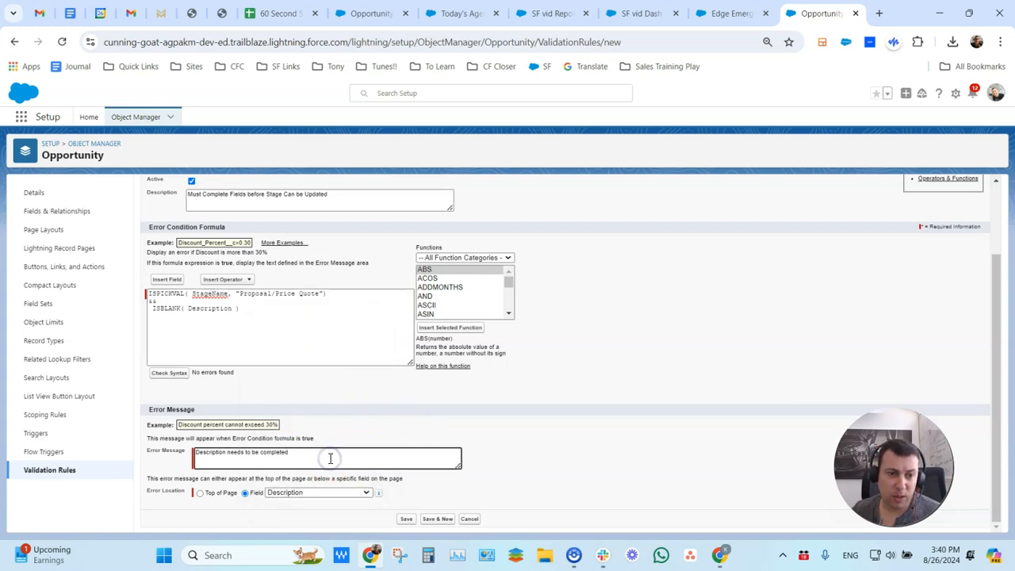
{"action": "type", "text": "NOW!!!"}
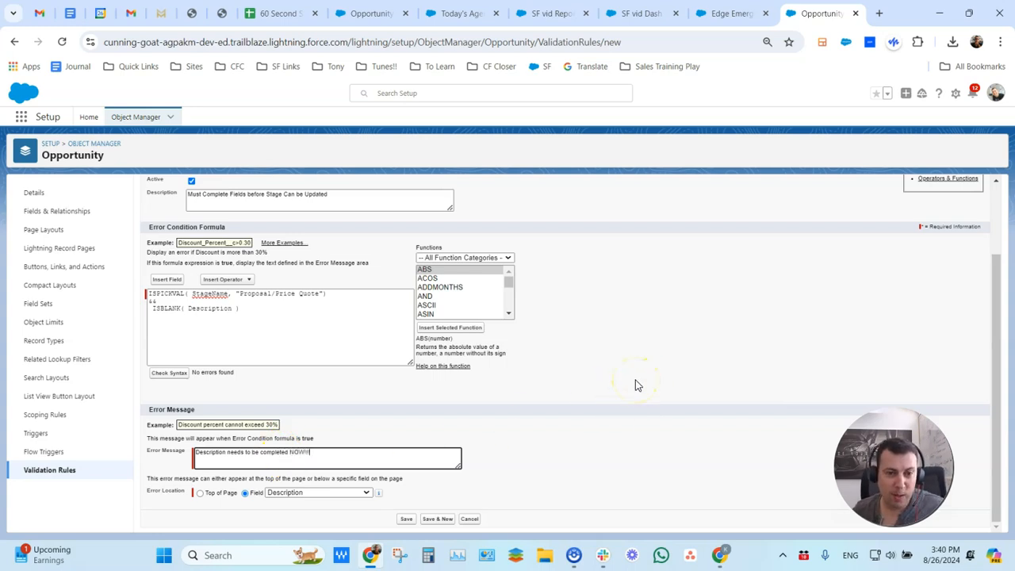
{"action": "left_click", "coordinate": [400, 520]}
{"action": "left_click", "coordinate": [406, 519]}
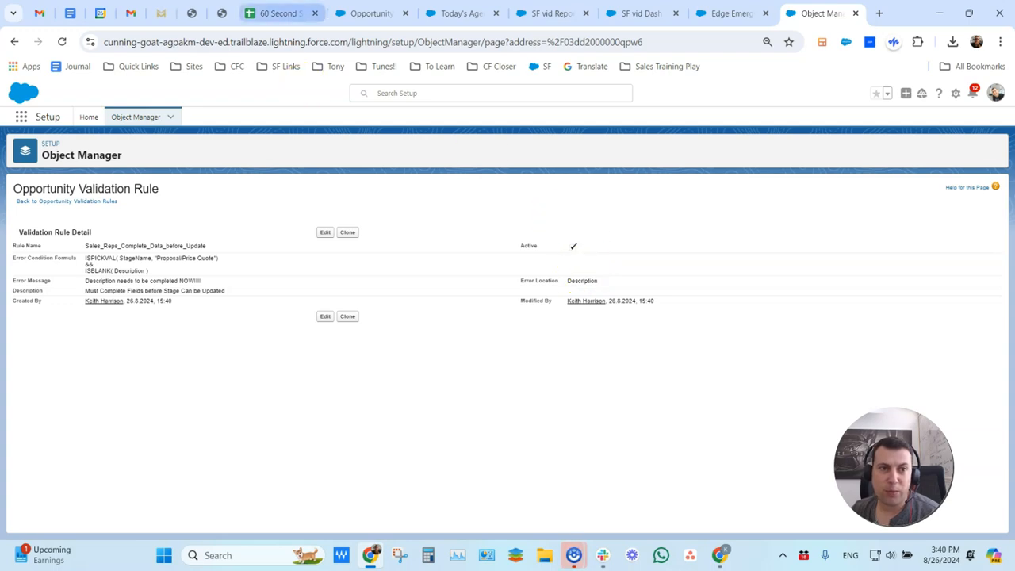
Reload the Edge Emergency Generator opportunity and try to make Proposal/Price Quote its current stage with the description blank
{"action": "left_click", "coordinate": [731, 13]}
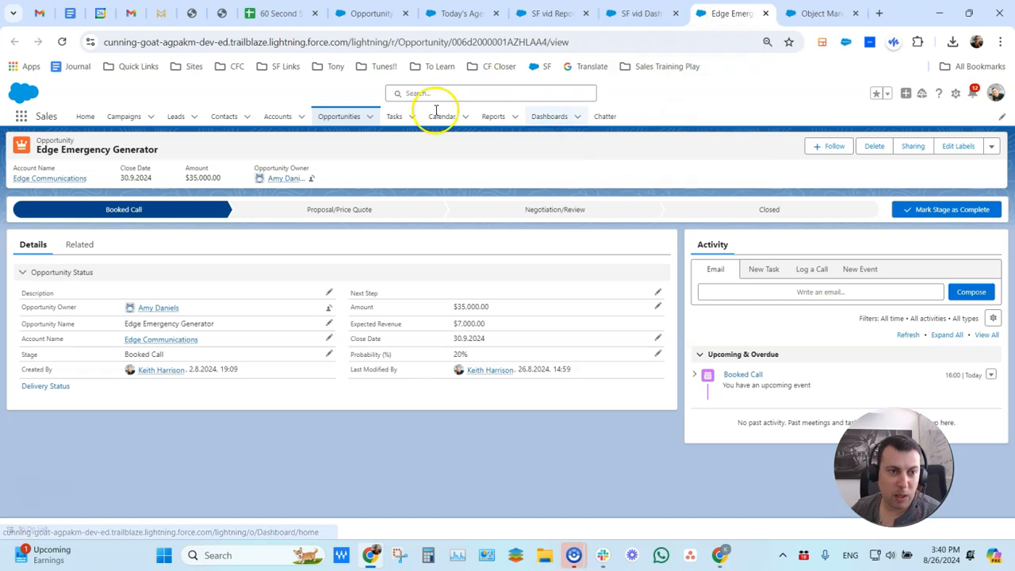
{"action": "left_click", "coordinate": [62, 42]}
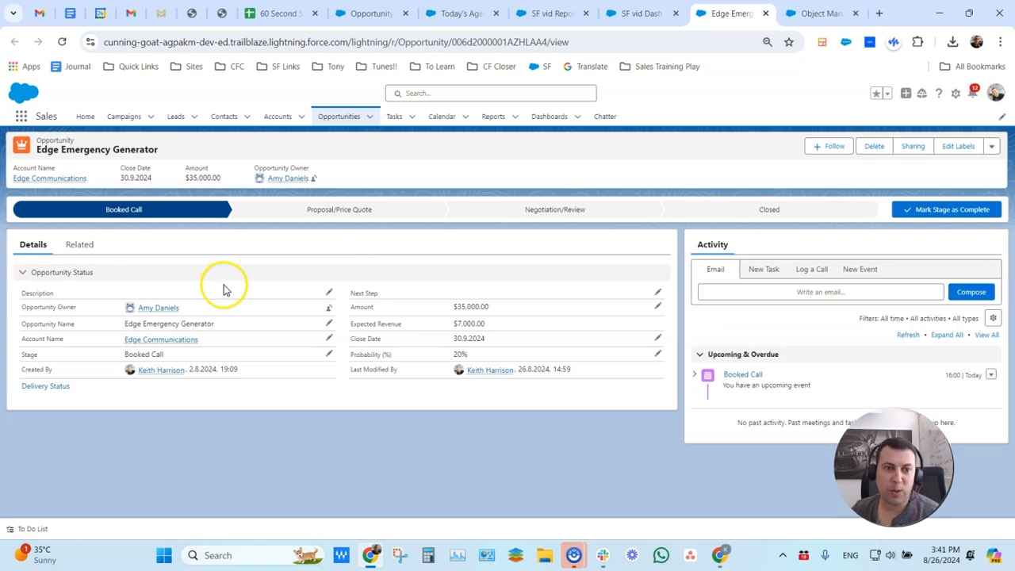
{"action": "left_click", "coordinate": [305, 219]}
{"action": "left_click", "coordinate": [940, 210]}
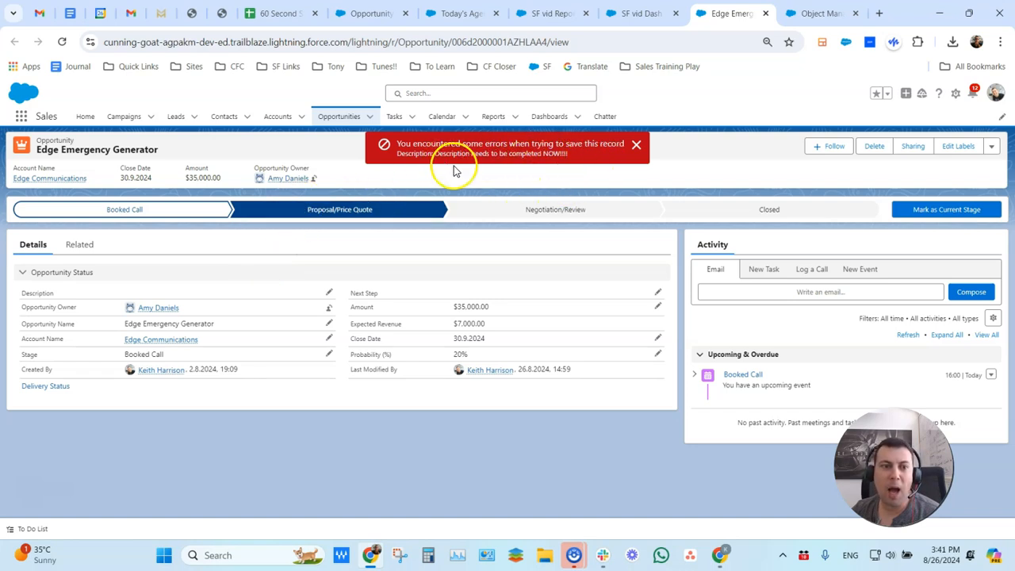
Save "we spoke about xyz" as the opportunity's description and mark Proposal/Price Quote as the current stage
{"action": "left_click", "coordinate": [331, 293]}
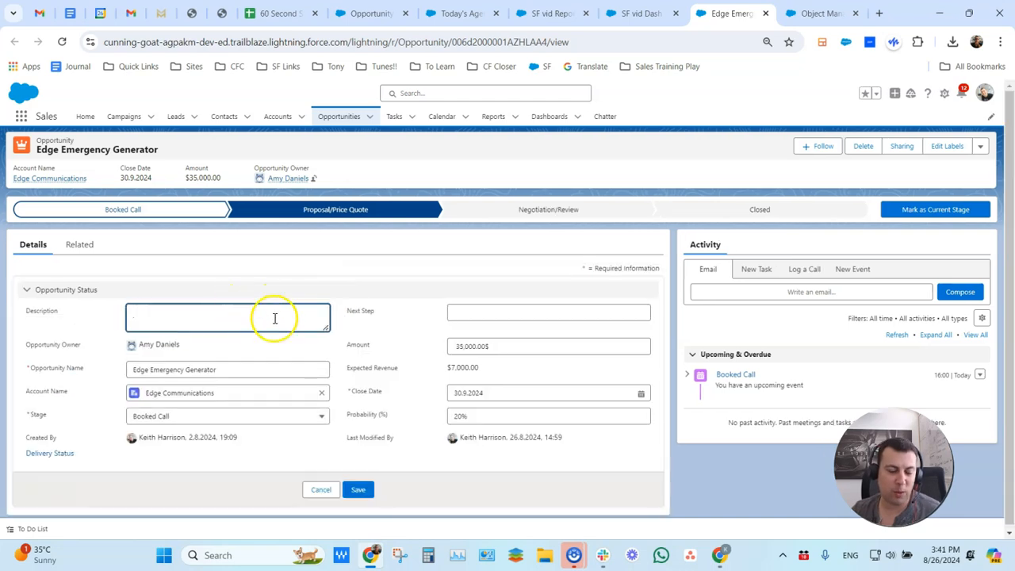
{"action": "type", "text": "we spoke about xy"}
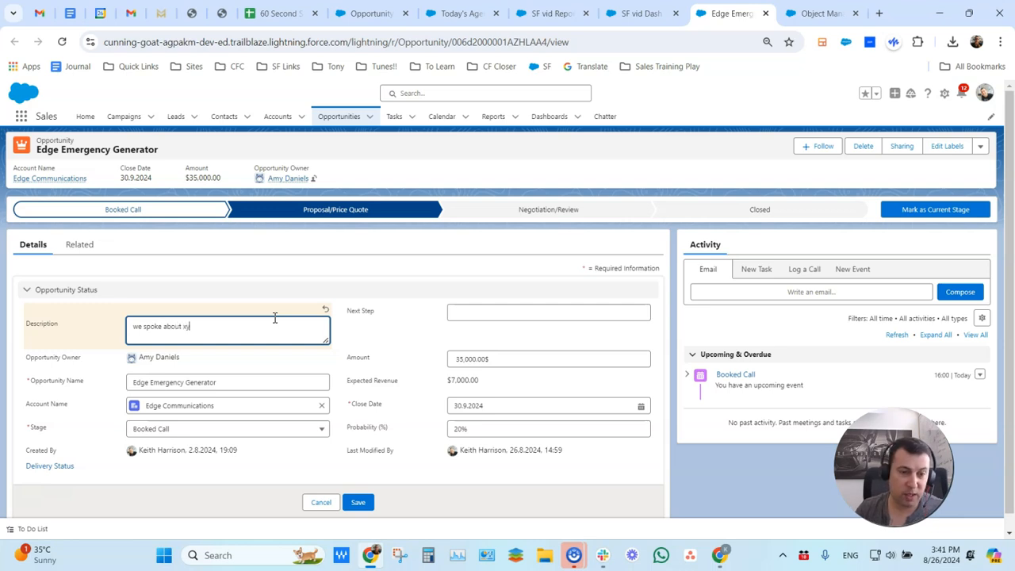
{"action": "left_click", "coordinate": [369, 502]}
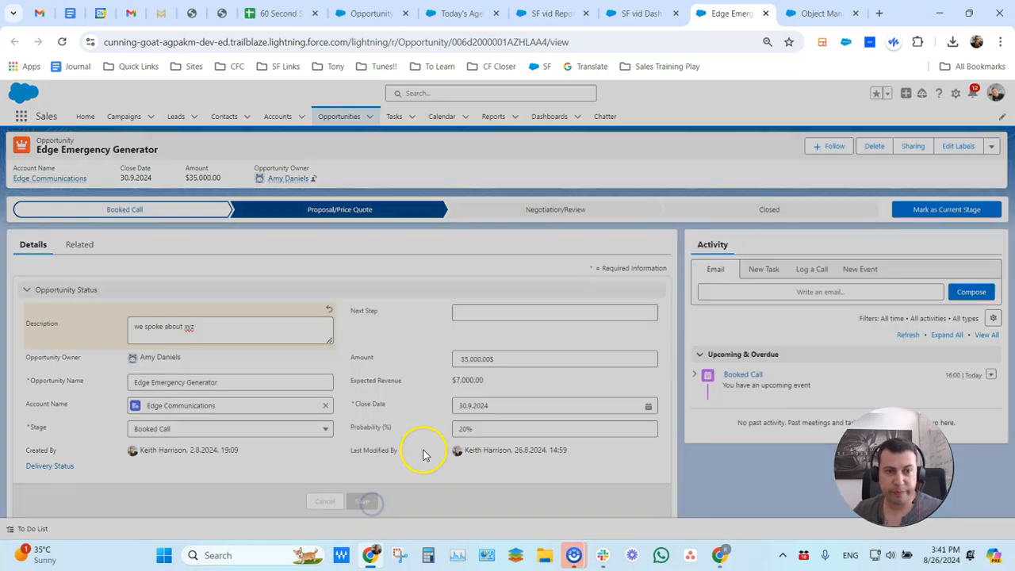
{"action": "left_click", "coordinate": [945, 210]}
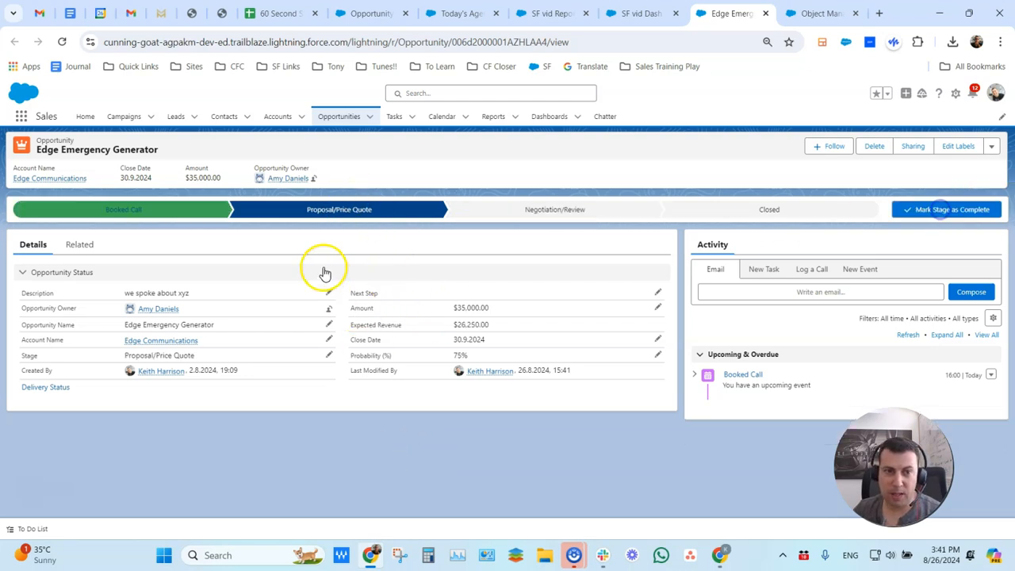
{"action": "left_click", "coordinate": [340, 215]}
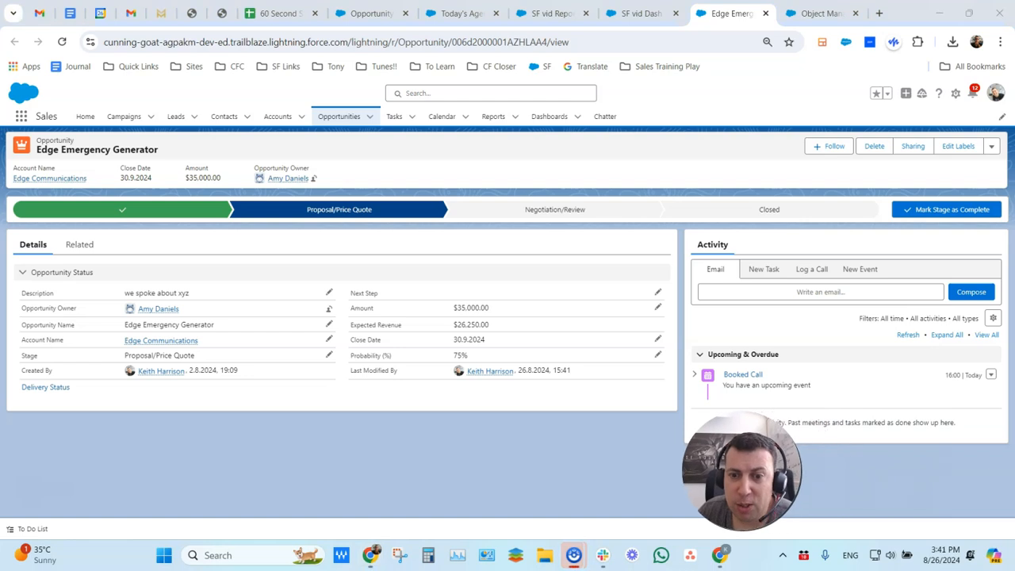
Set the outcome of the opportunity's upcoming Booked Call event to Completed and save the event
{"action": "left_click", "coordinate": [990, 374]}
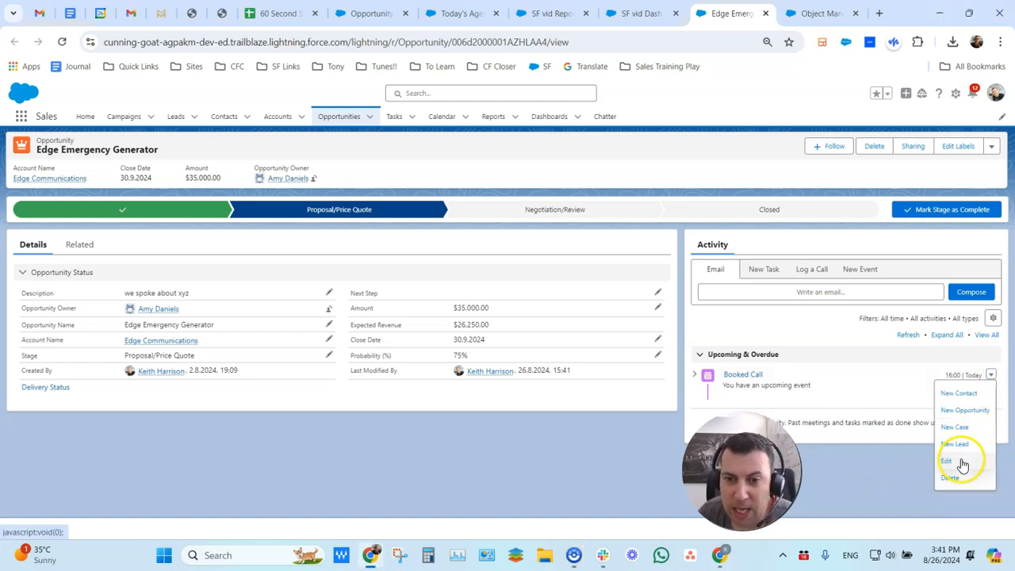
{"action": "left_click", "coordinate": [960, 461]}
{"action": "left_click", "coordinate": [640, 199]}
{"action": "left_click", "coordinate": [632, 248]}
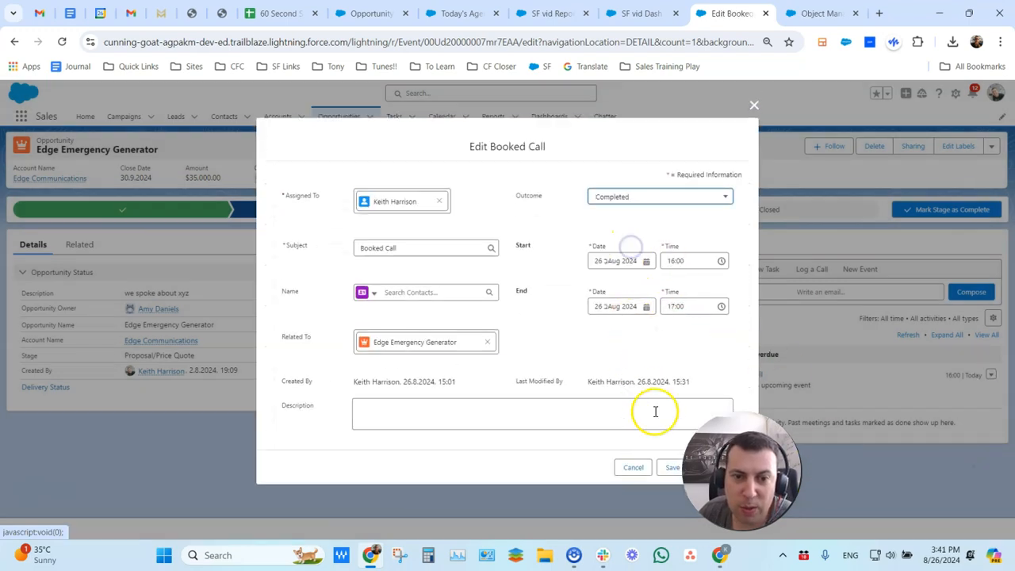
{"action": "left_click", "coordinate": [735, 470]}
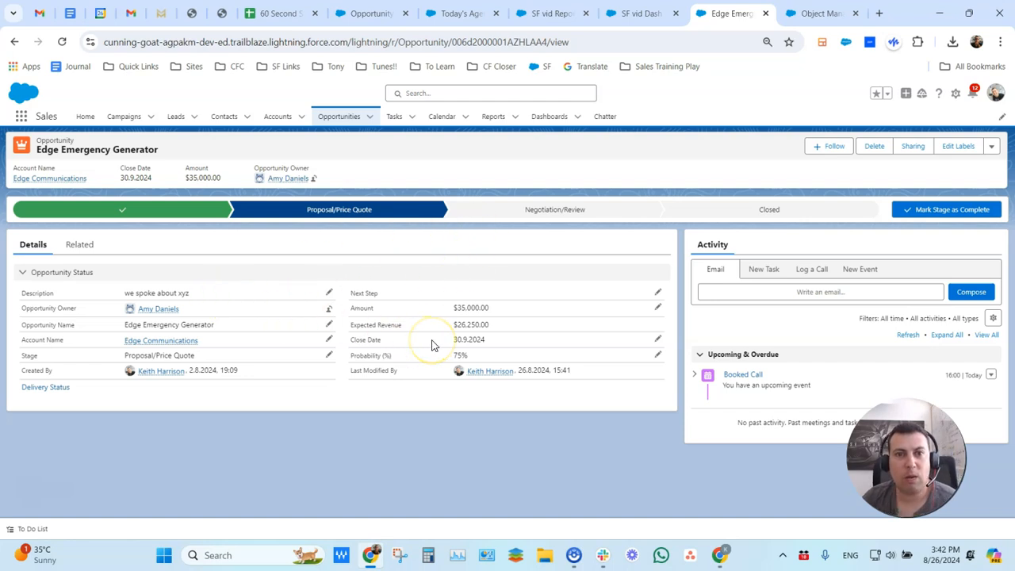
Switch to the Google Sheets checklist and mark Create Validation Rules and Create a Pipeline as done
{"action": "left_click", "coordinate": [816, 13]}
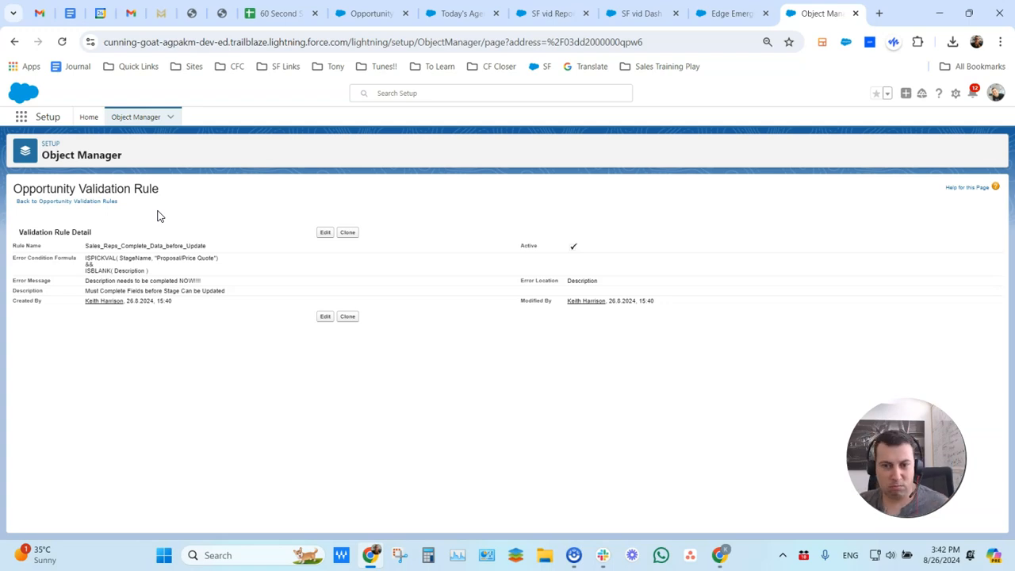
{"action": "left_click", "coordinate": [100, 122]}
{"action": "left_click", "coordinate": [222, 13]}
{"action": "left_click", "coordinate": [279, 14]}
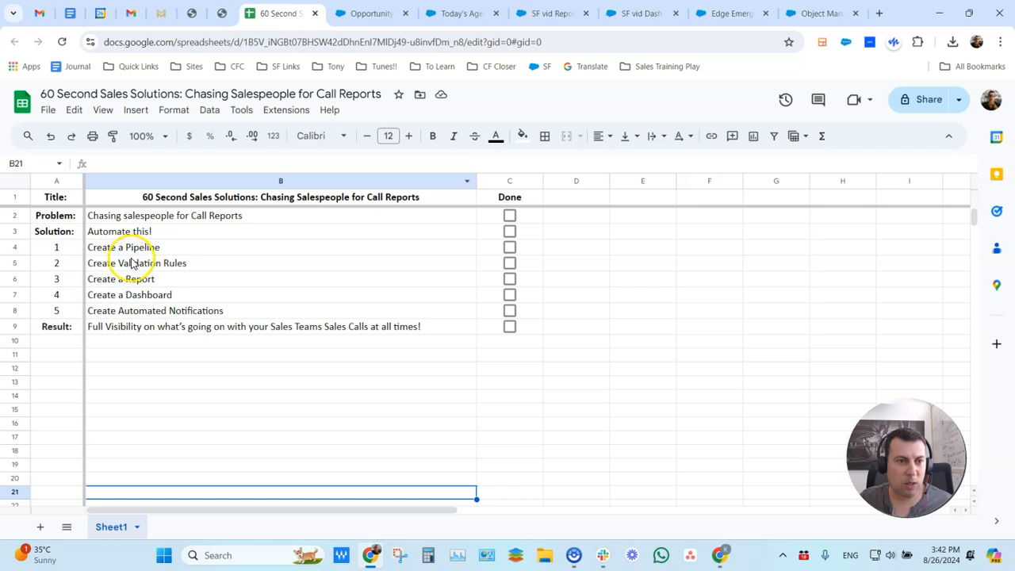
{"action": "left_click", "coordinate": [509, 263]}
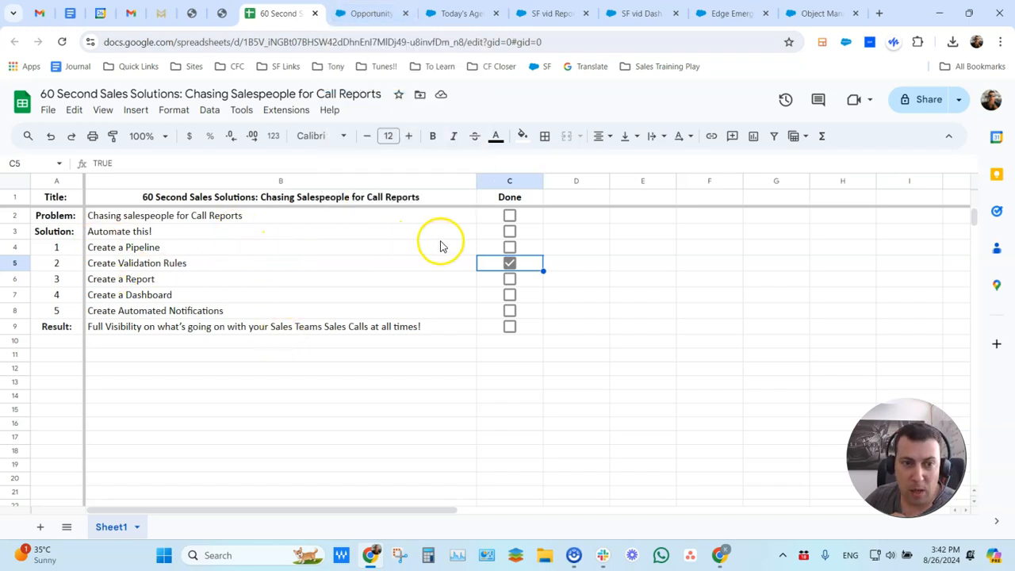
{"action": "left_click", "coordinate": [510, 247]}
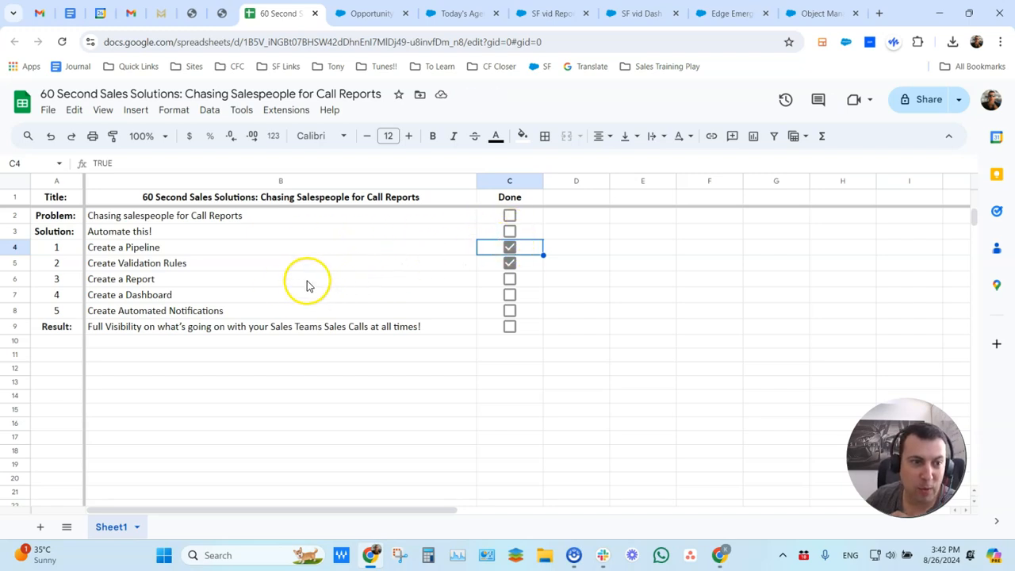
Switch to the Salesforce report SF vid Report Template and save a copy named "SF vid Report Template by Owner" in Private Reports
{"action": "left_click", "coordinate": [550, 13]}
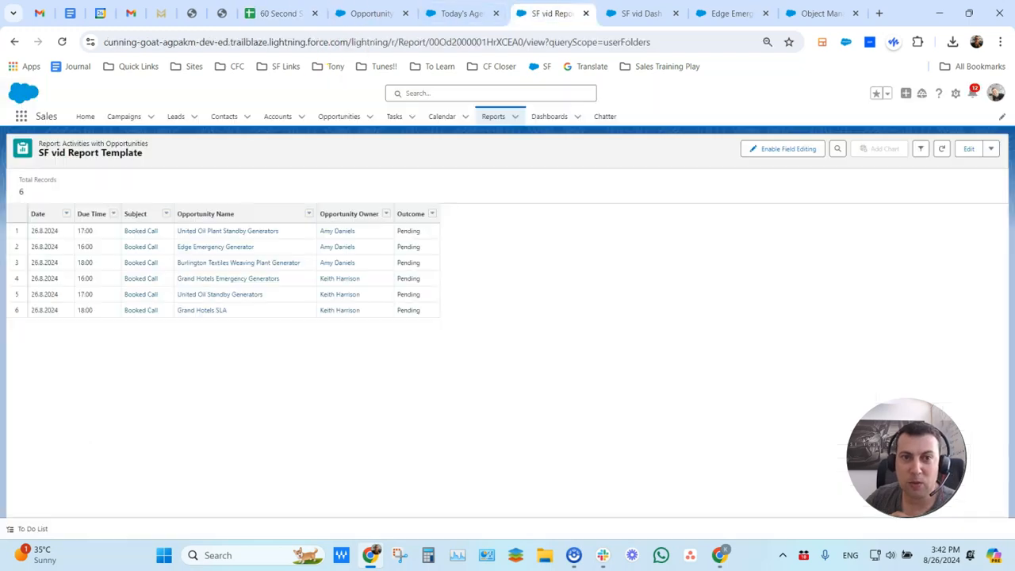
{"action": "left_click", "coordinate": [674, 12]}
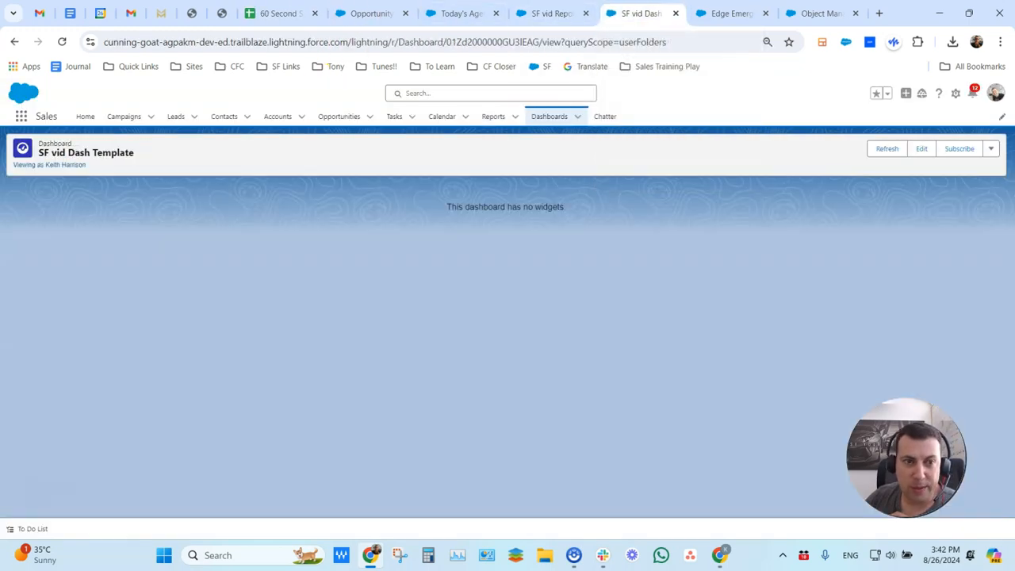
{"action": "left_click", "coordinate": [546, 13]}
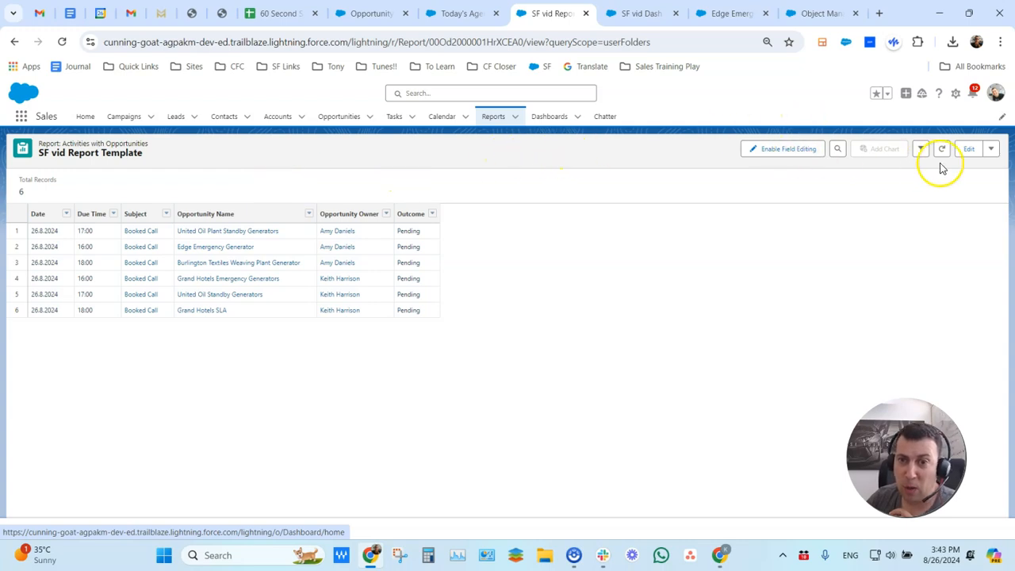
{"action": "left_click", "coordinate": [990, 149]}
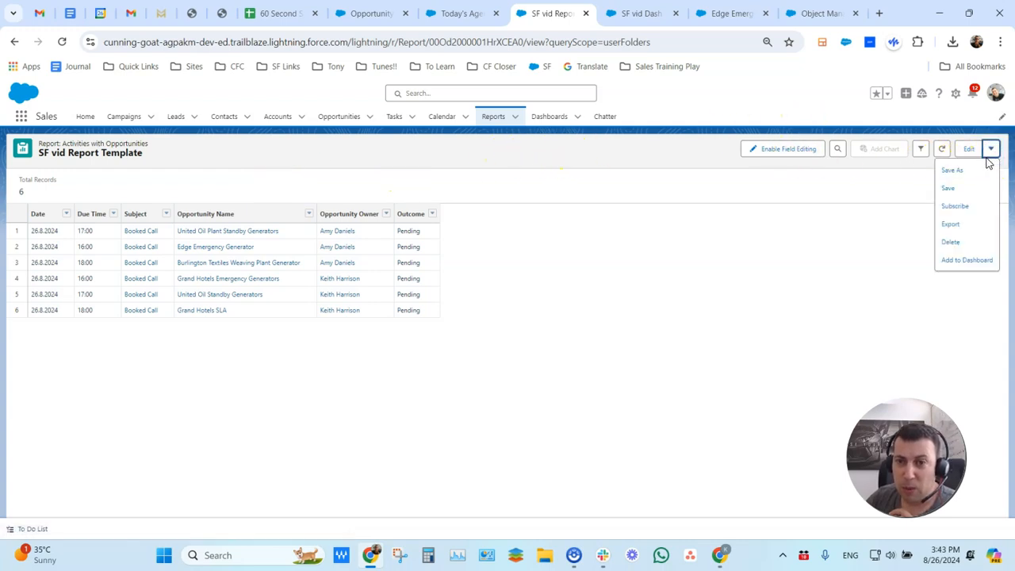
{"action": "left_click", "coordinate": [983, 169]}
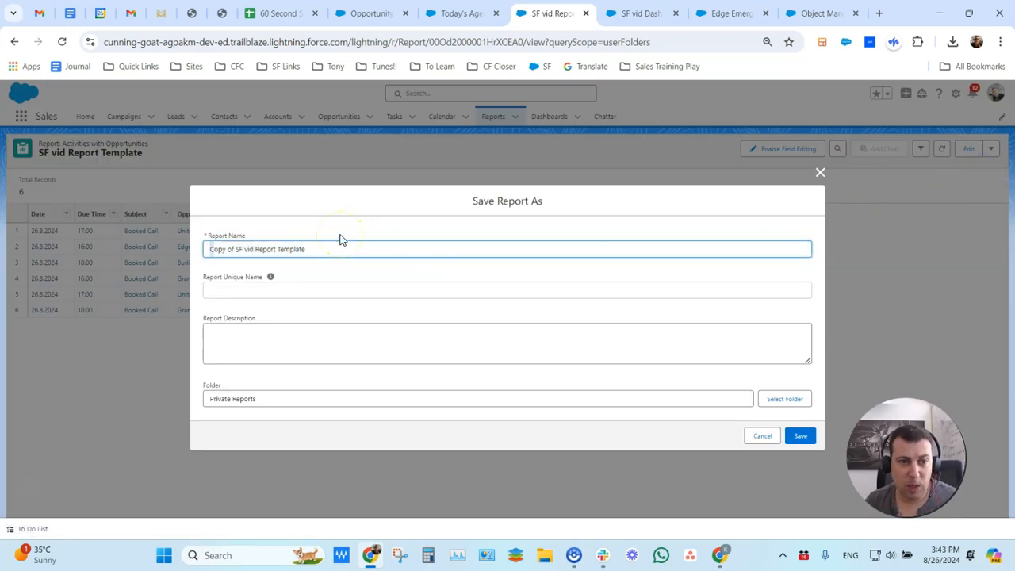
{"action": "key", "text": "BackSpace"}
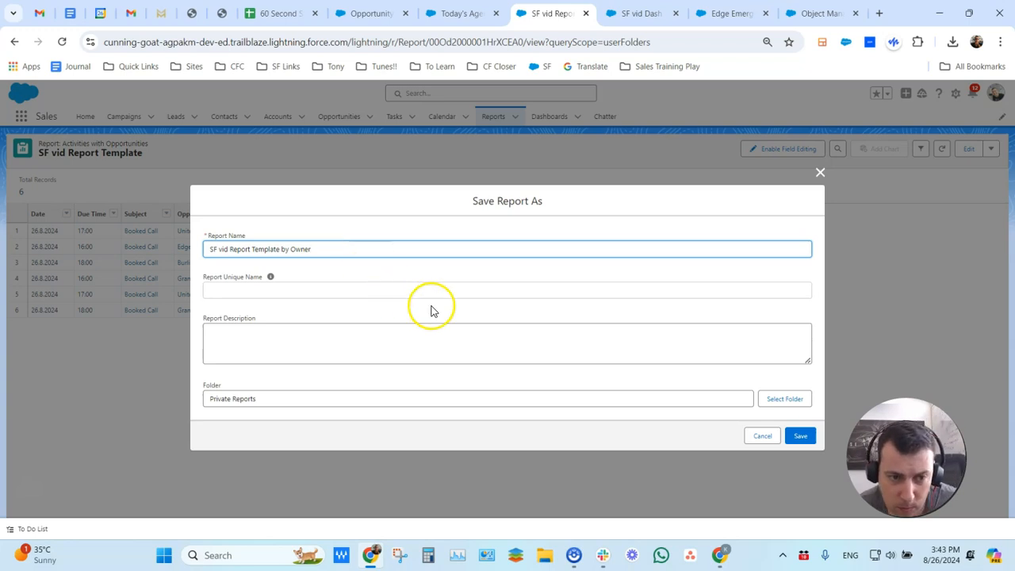
{"action": "left_click", "coordinate": [655, 318]}
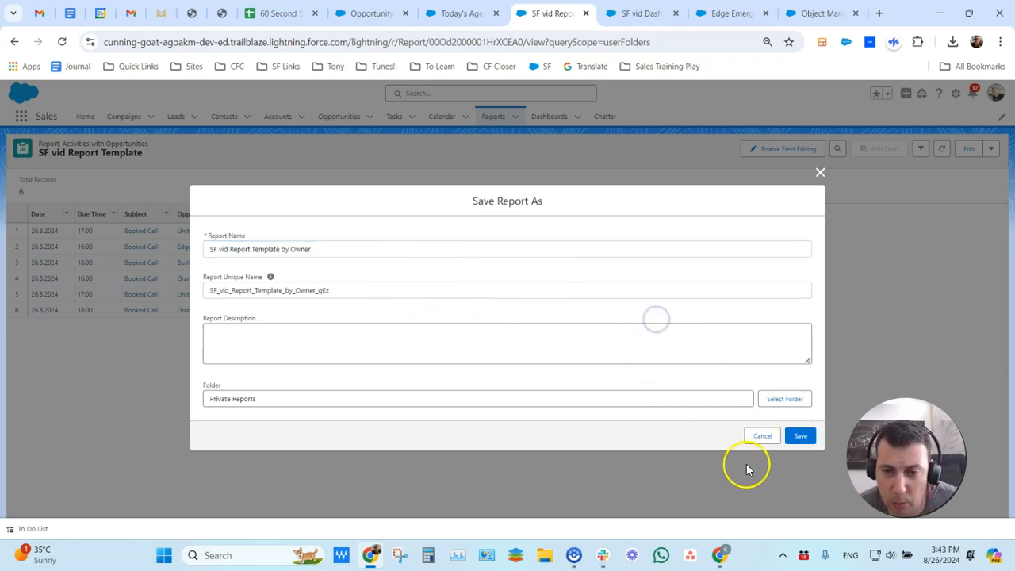
{"action": "left_click", "coordinate": [800, 435]}
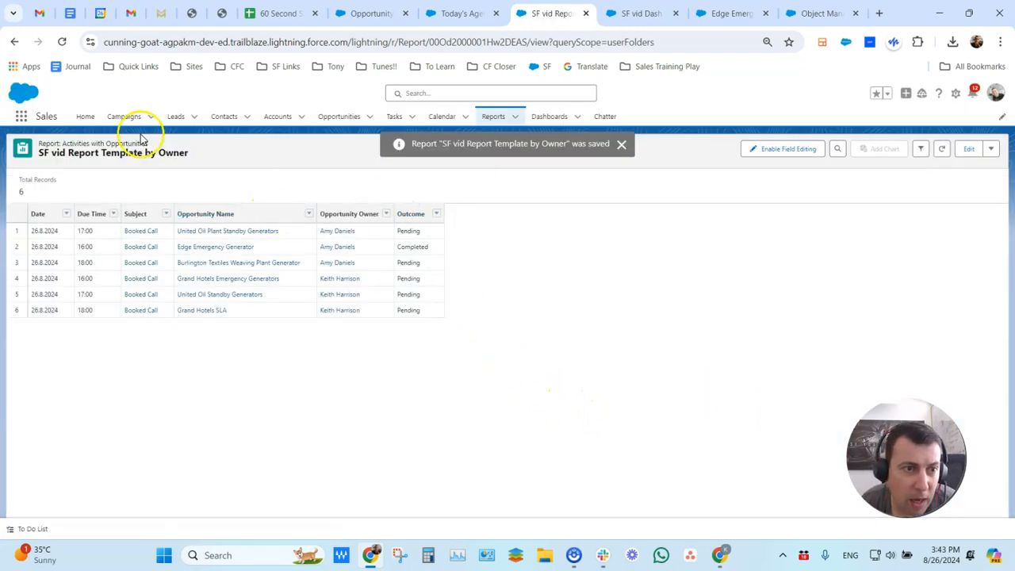
Group the new report's rows by Opportunity Owner, and save and run the report
{"action": "left_click", "coordinate": [967, 150]}
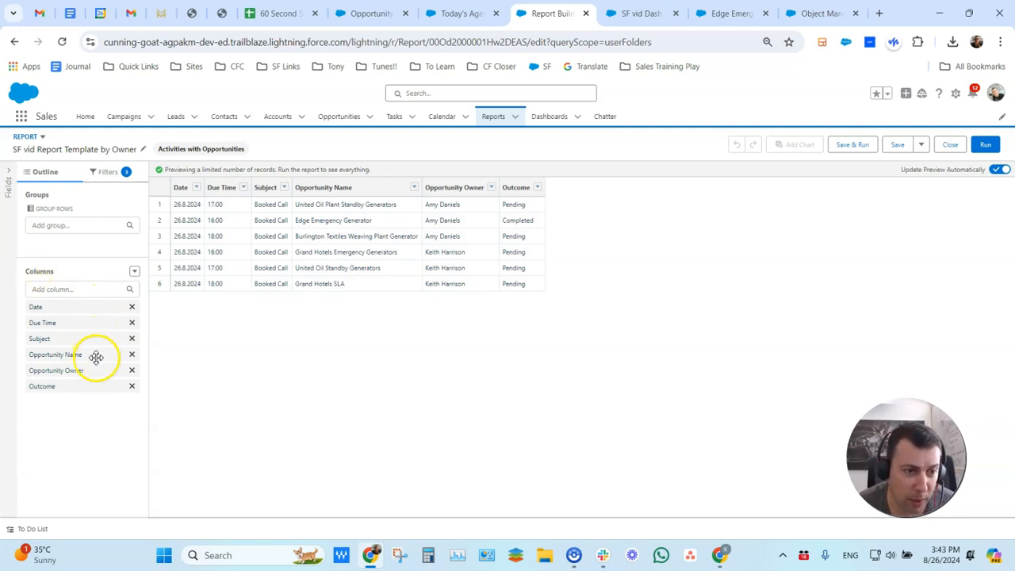
{"action": "left_click_drag", "start_coordinate": [85, 369], "coordinate": [90, 241]}
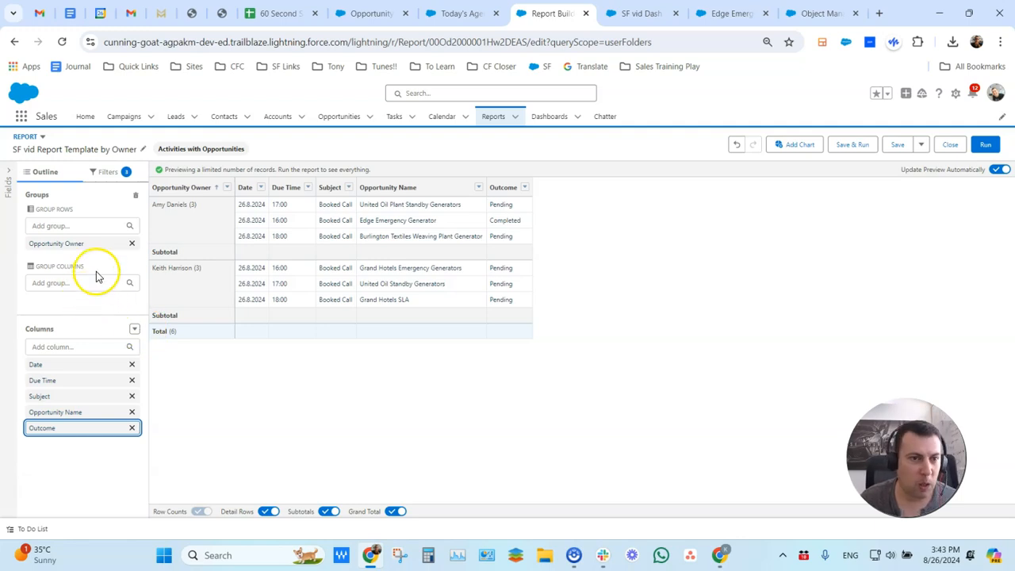
{"action": "left_click", "coordinate": [852, 146]}
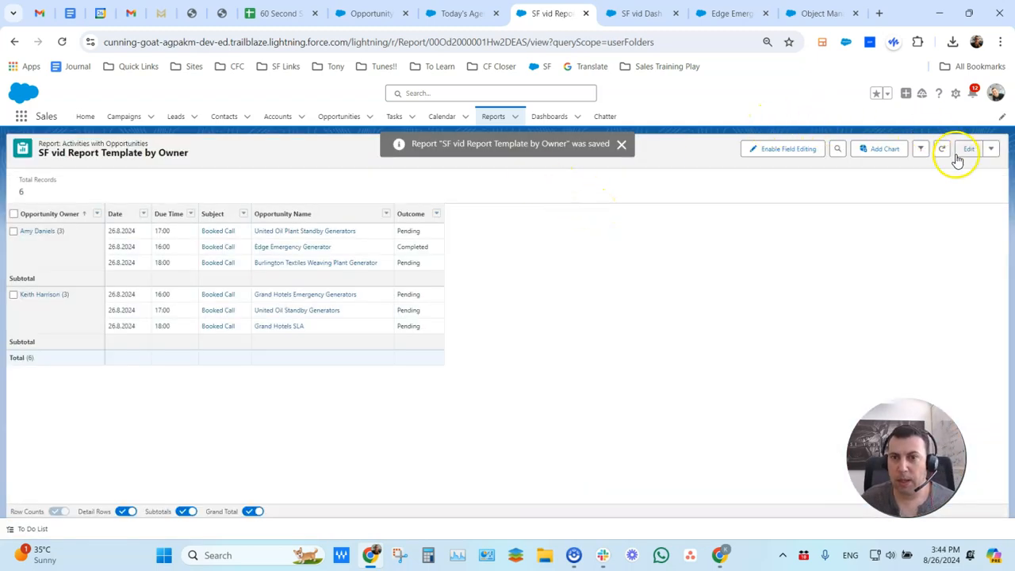
Save a copy of the owner report named "SF vid Report Template by Stage" in Private Reports
{"action": "left_click", "coordinate": [989, 149]}
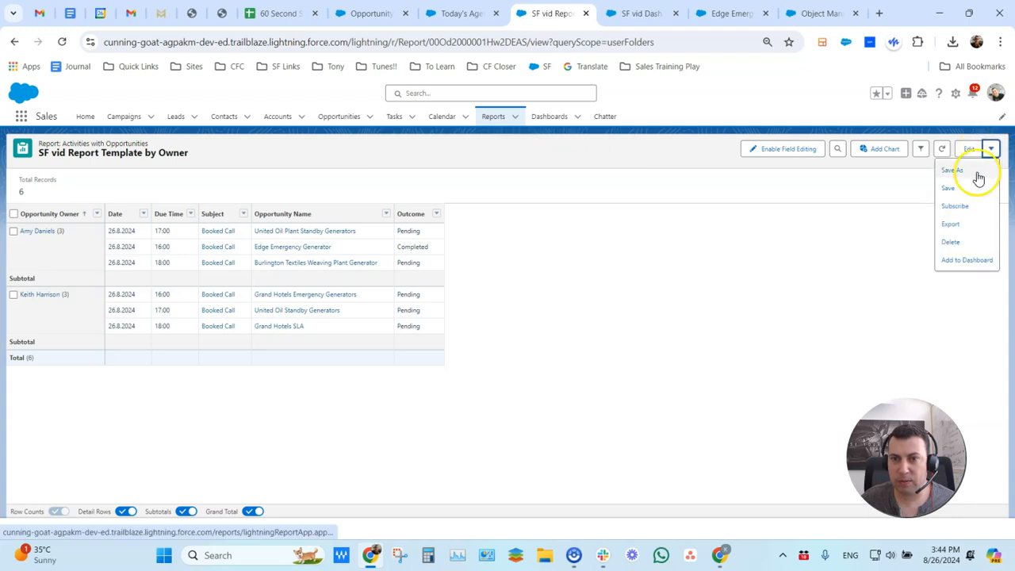
{"action": "left_click", "coordinate": [976, 175]}
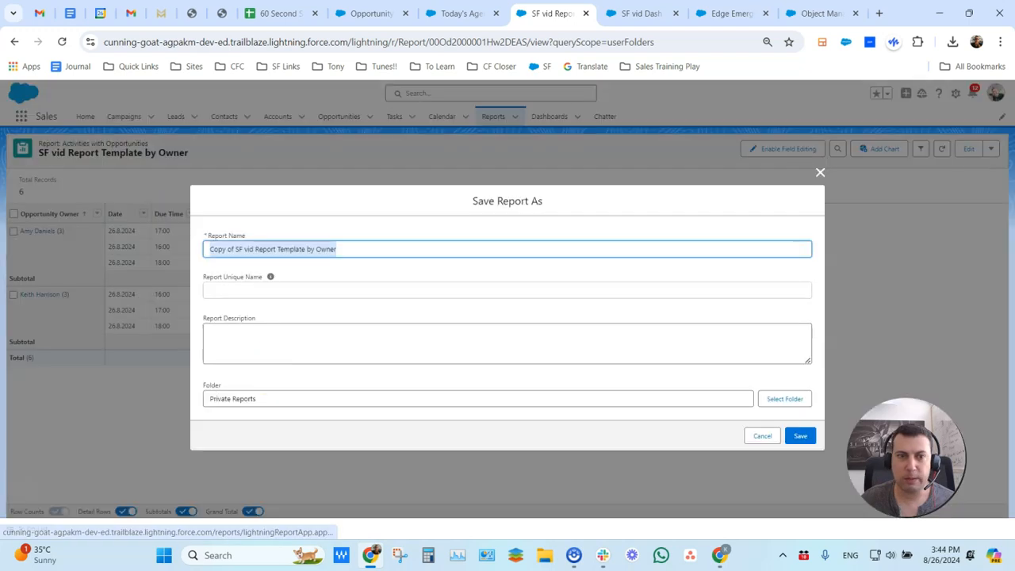
{"action": "left_click", "coordinate": [534, 220]}
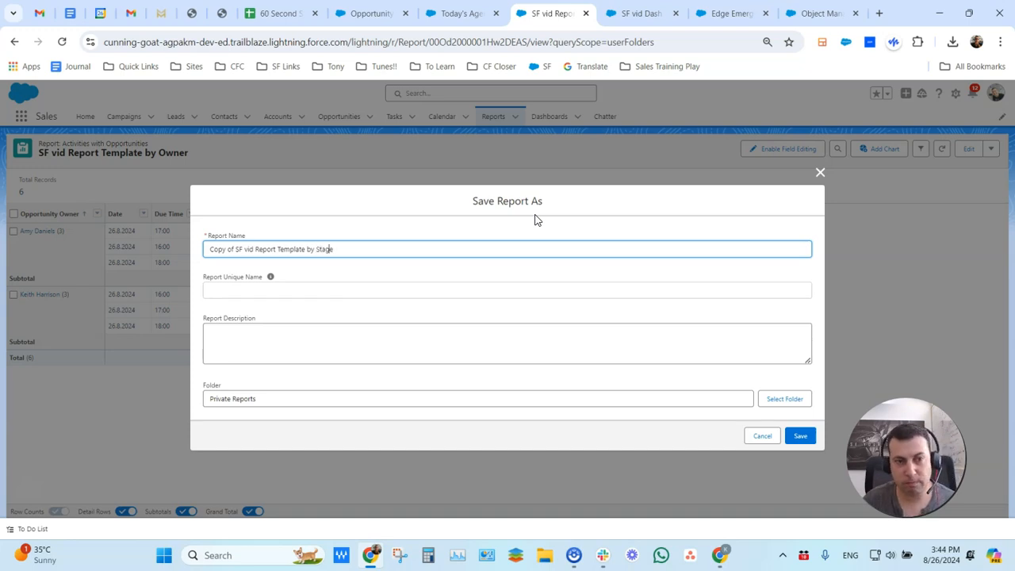
{"action": "key", "text": "shift+Home"}
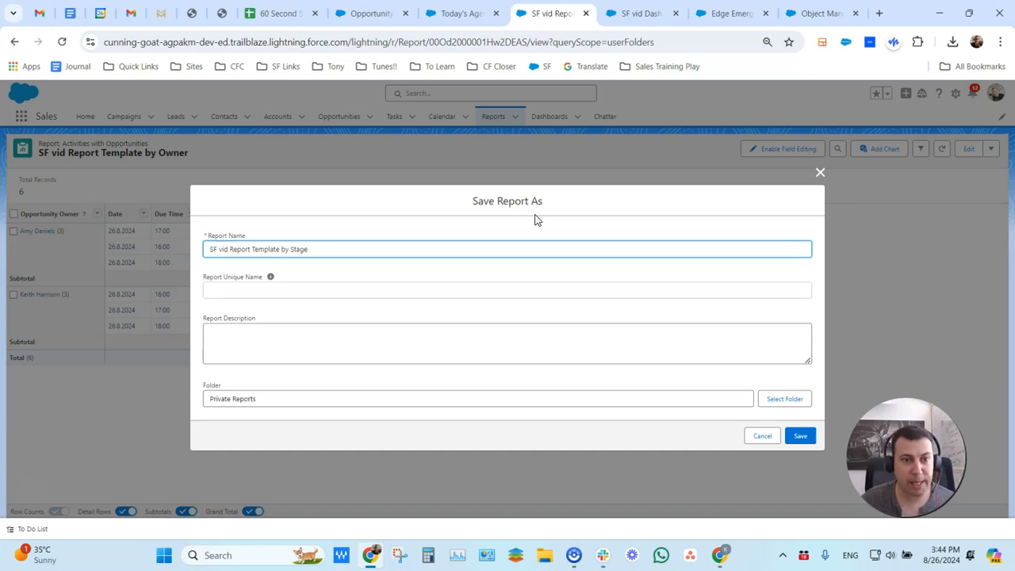
{"action": "left_click", "coordinate": [719, 315]}
{"action": "left_click", "coordinate": [799, 435]}
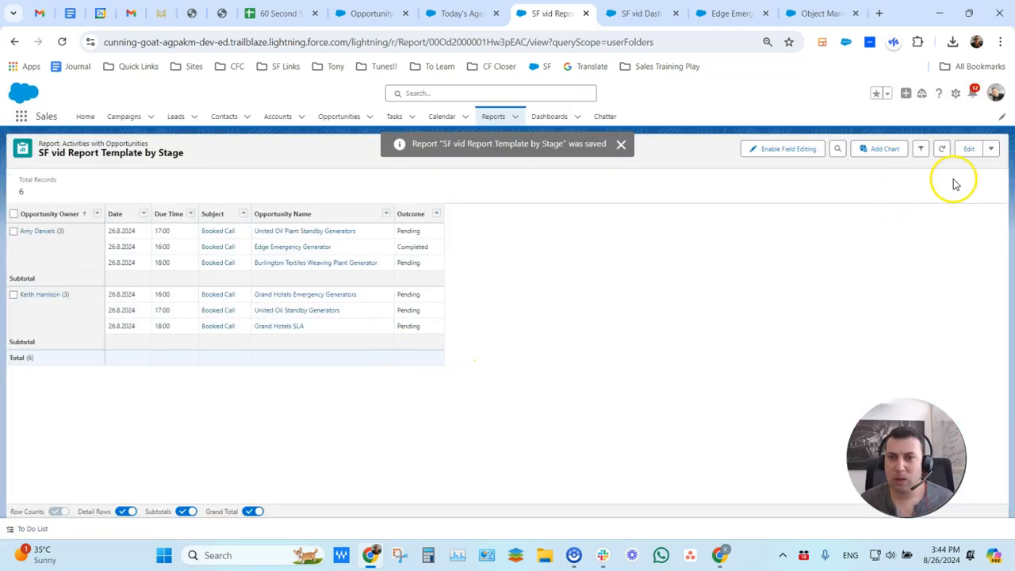
Regroup the Stage report's rows by Outcome, moving Opportunity Owner back to the columns after Date, and save and run it
{"action": "left_click", "coordinate": [969, 150]}
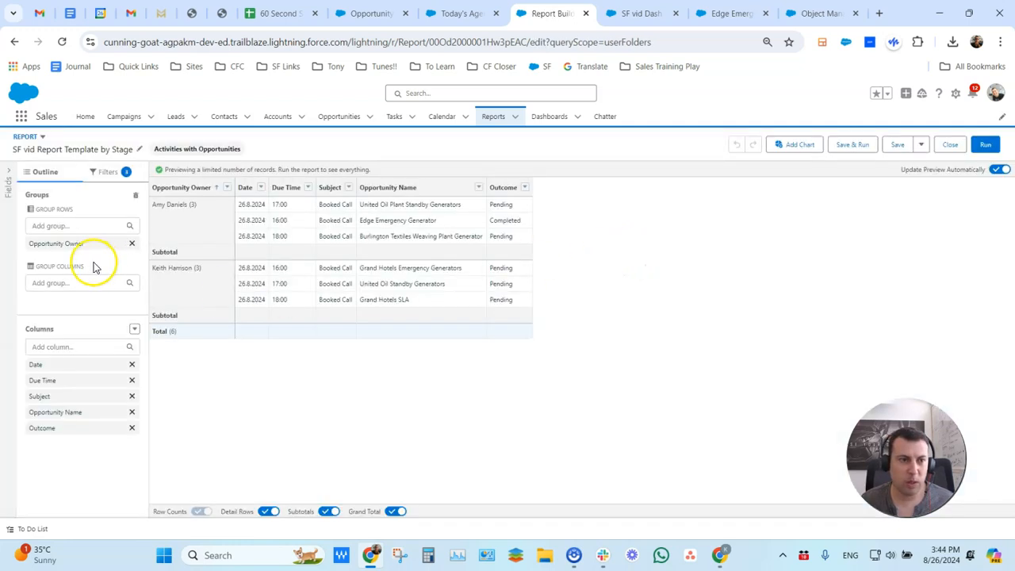
{"action": "left_click_drag", "start_coordinate": [95, 242], "coordinate": [105, 388]}
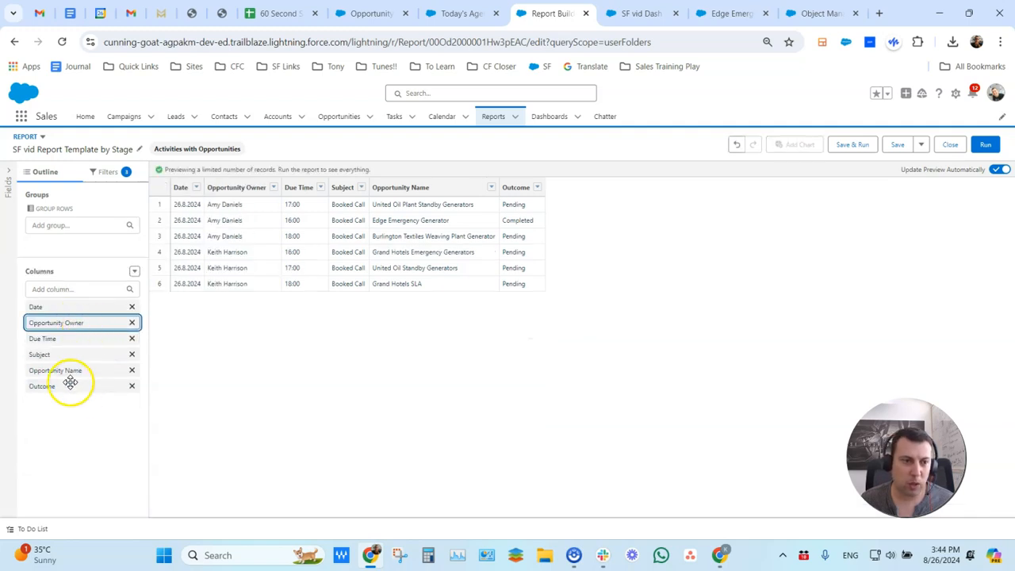
{"action": "left_click_drag", "start_coordinate": [75, 386], "coordinate": [89, 247]}
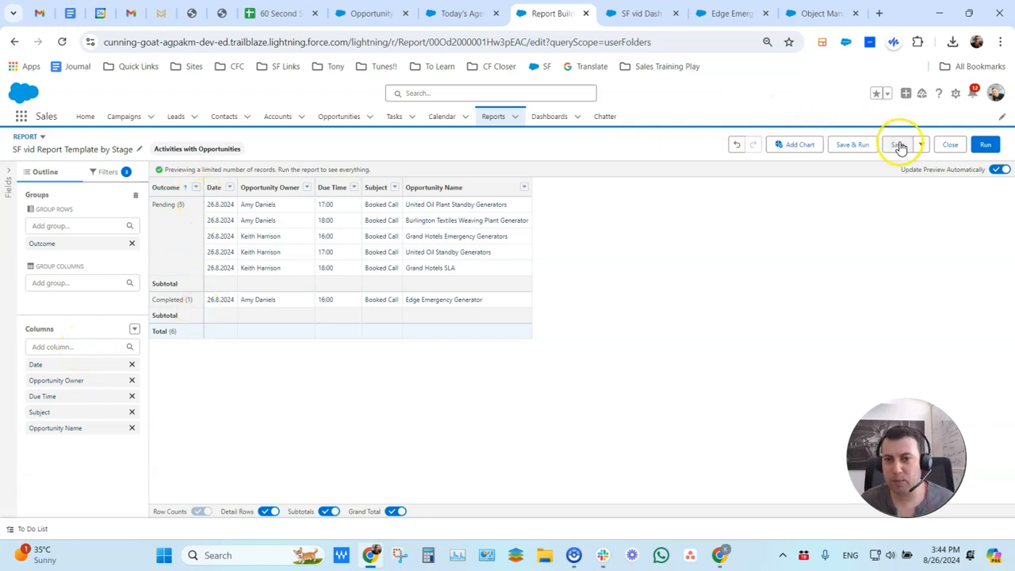
{"action": "left_click", "coordinate": [848, 147]}
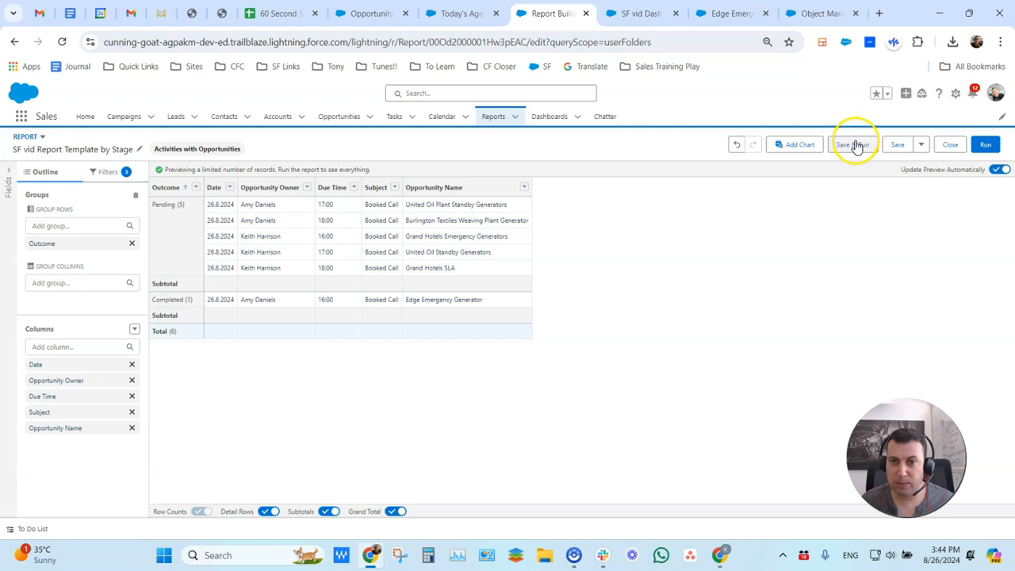
{"action": "left_click", "coordinate": [856, 146]}
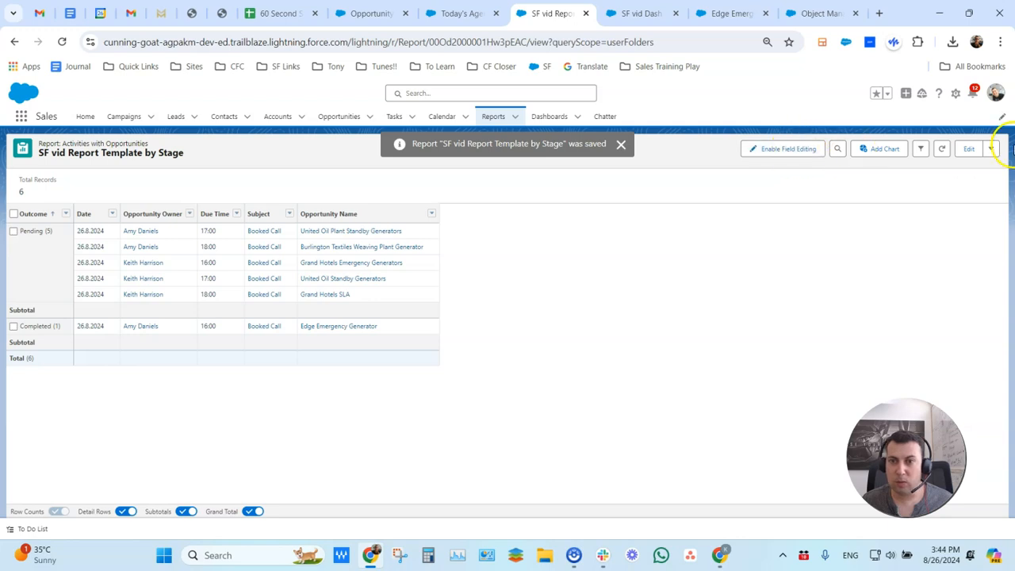
Start a chart widget on the SF vid Dash Template dashboard using SF vid Report Template by Stage as its source report
{"action": "left_click", "coordinate": [989, 149]}
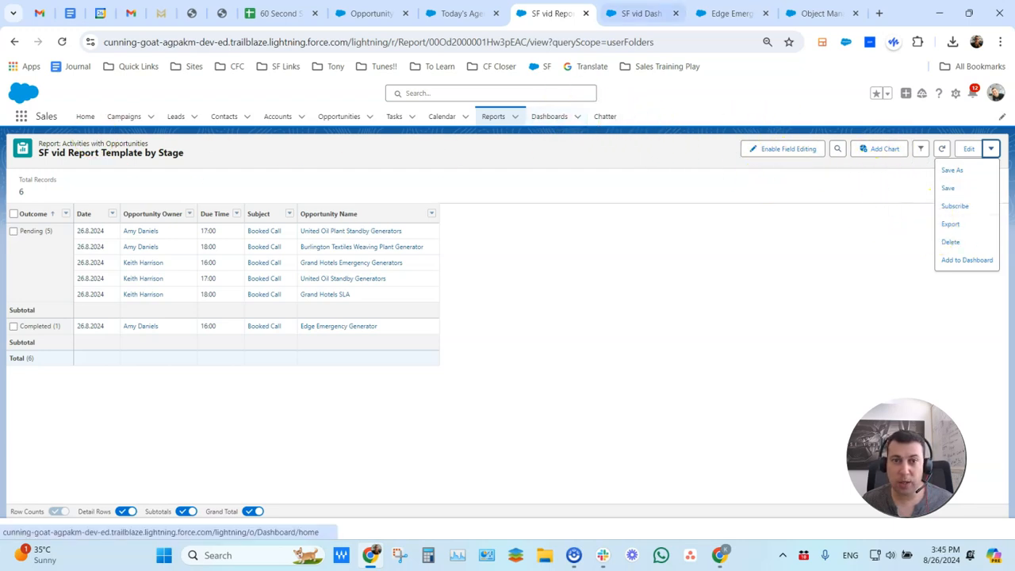
{"action": "key", "text": "ctrl+Tab"}
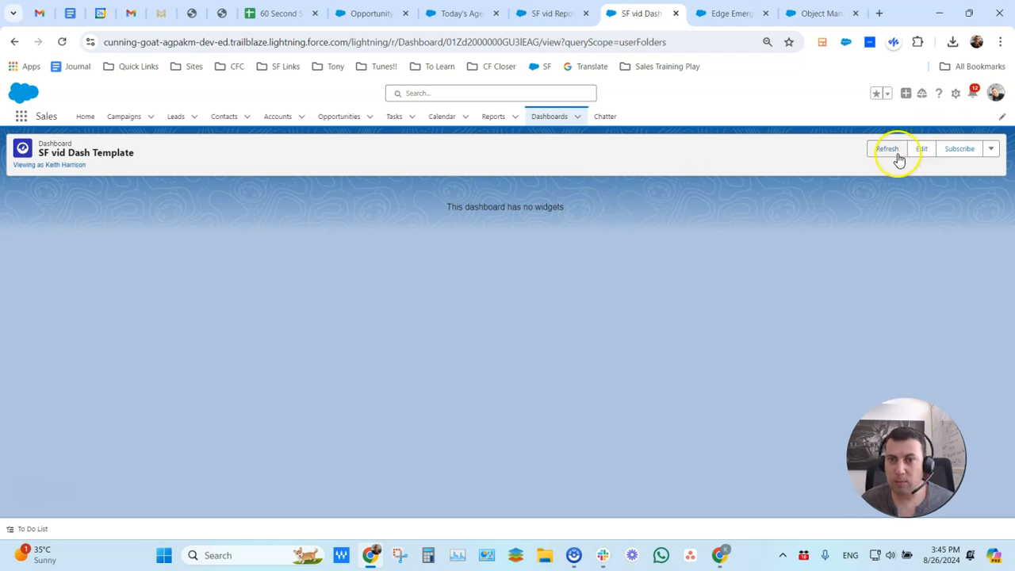
{"action": "left_click", "coordinate": [923, 150]}
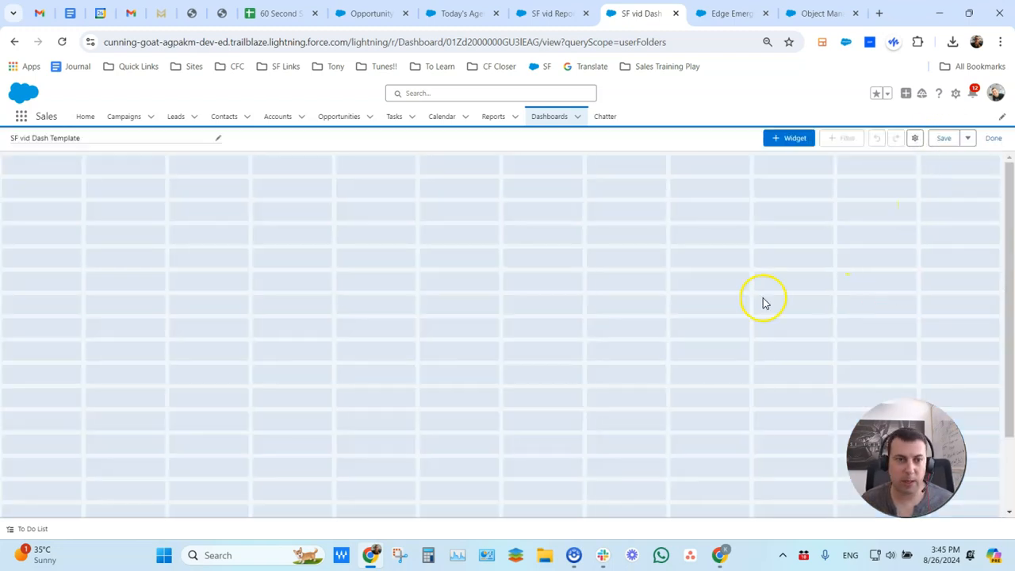
{"action": "left_click", "coordinate": [799, 139]}
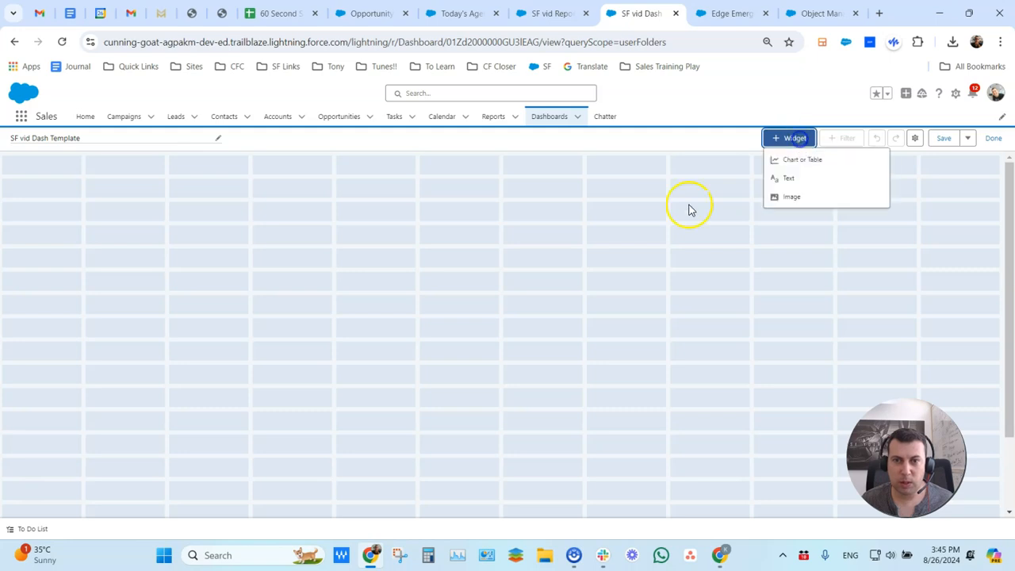
{"action": "left_click", "coordinate": [804, 159]}
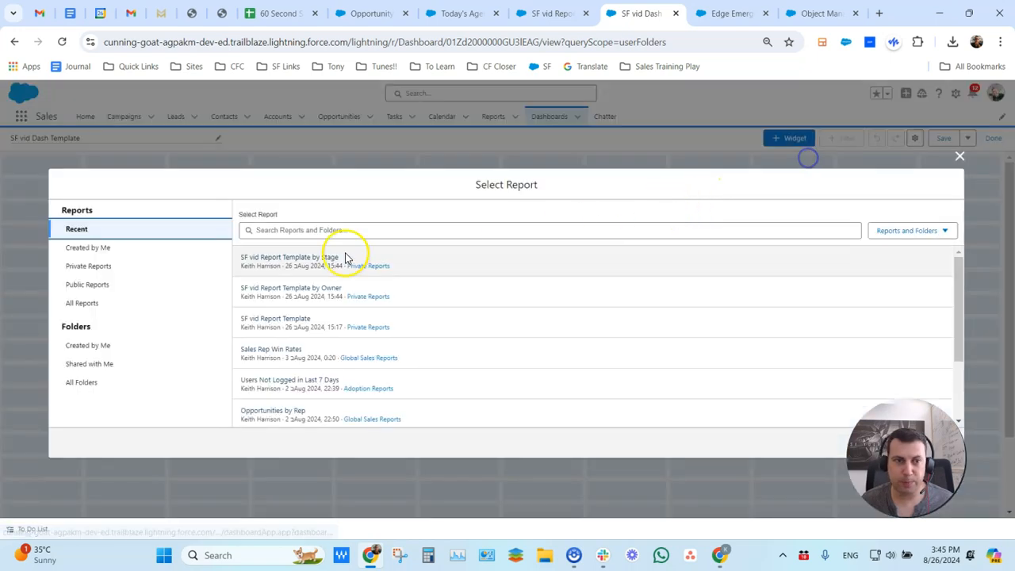
{"action": "left_click", "coordinate": [298, 291]}
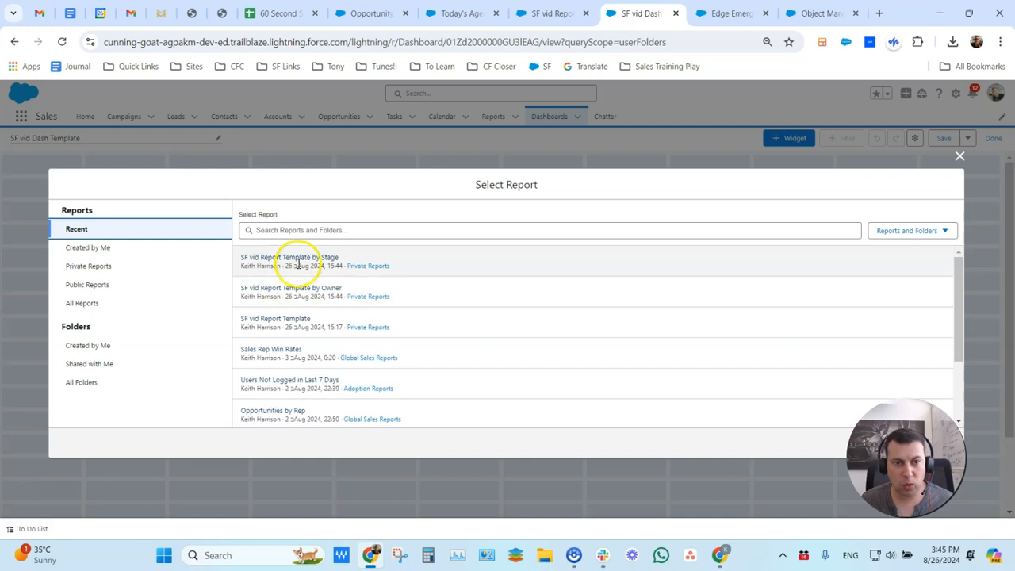
{"action": "left_click", "coordinate": [299, 263]}
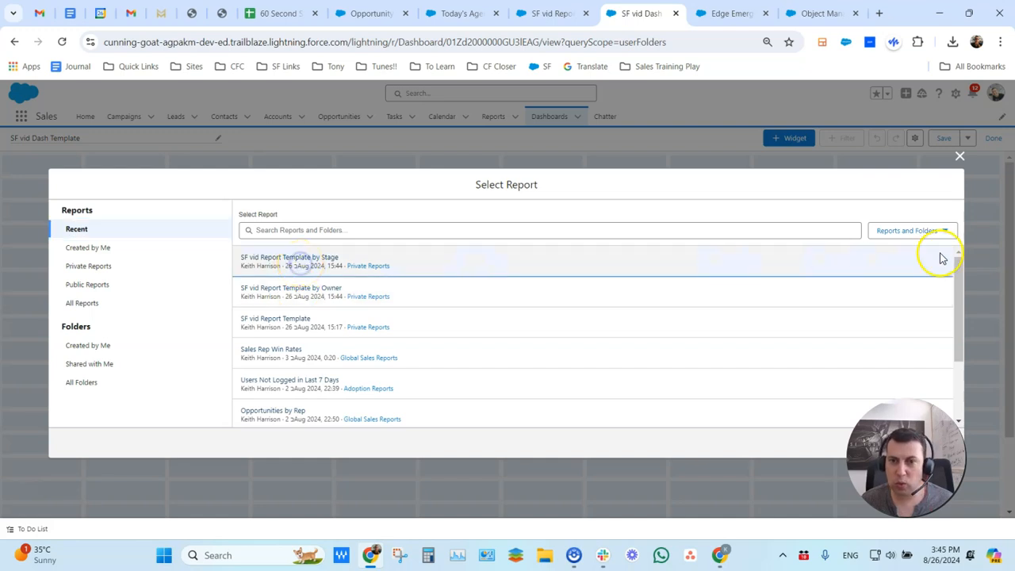
{"action": "left_click", "coordinate": [951, 438]}
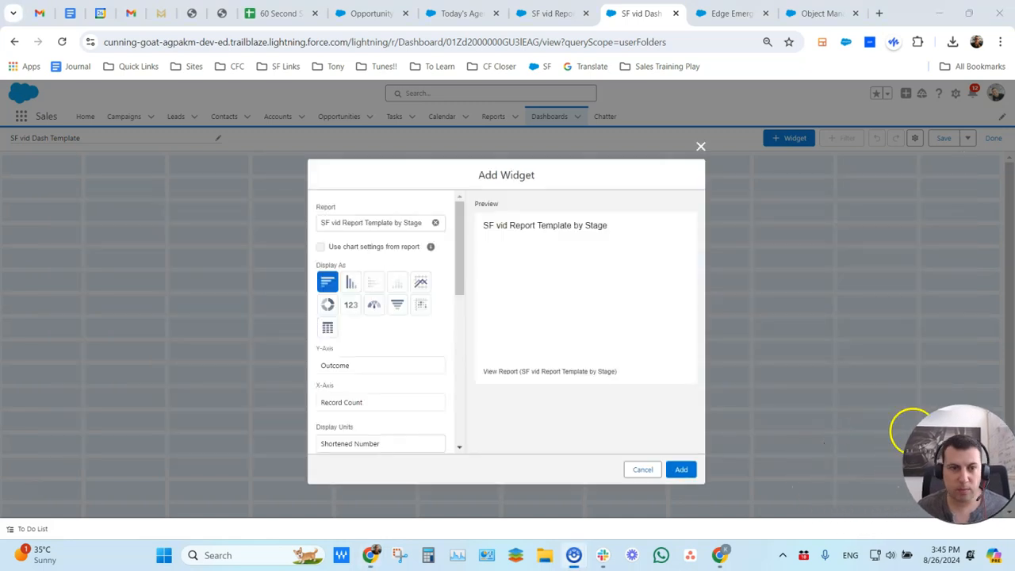
Display the widget as a donut chart of Record Count sliced by Outcome and inspect its Completed and Pending slices
{"action": "left_click", "coordinate": [350, 281]}
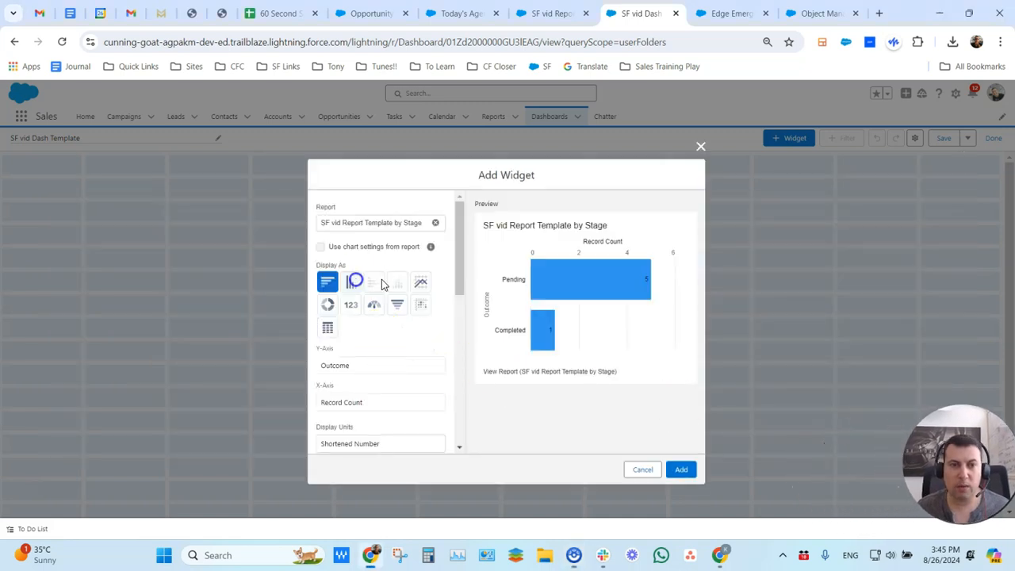
{"action": "left_click", "coordinate": [328, 304]}
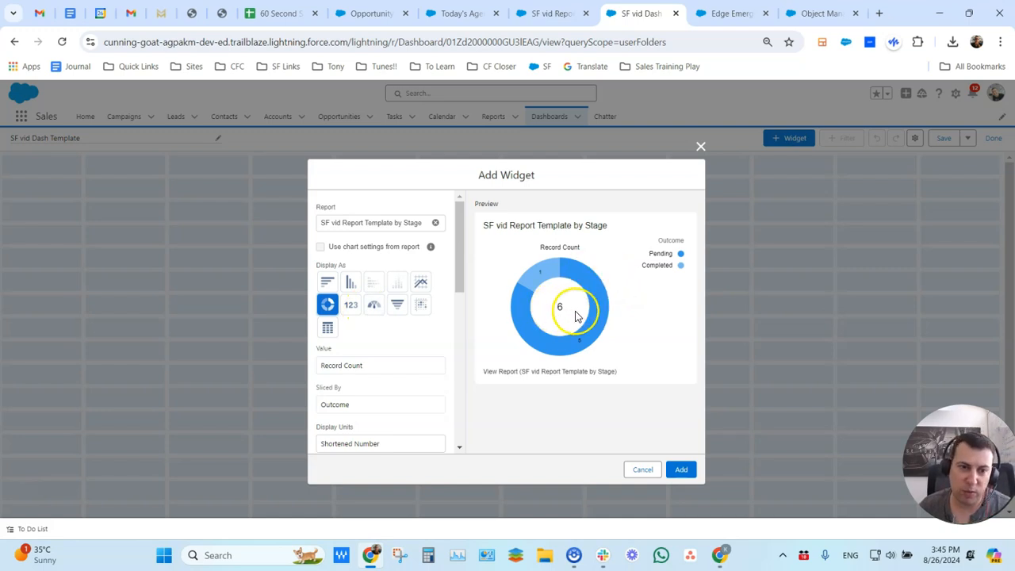
{"action": "mouse_move", "coordinate": [550, 281]}
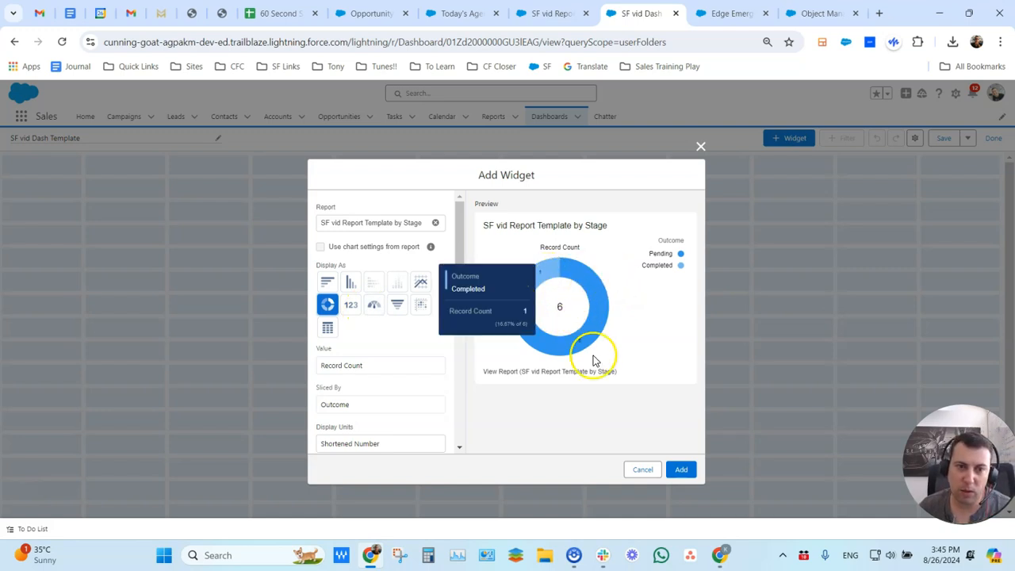
{"action": "mouse_move", "coordinate": [589, 352]}
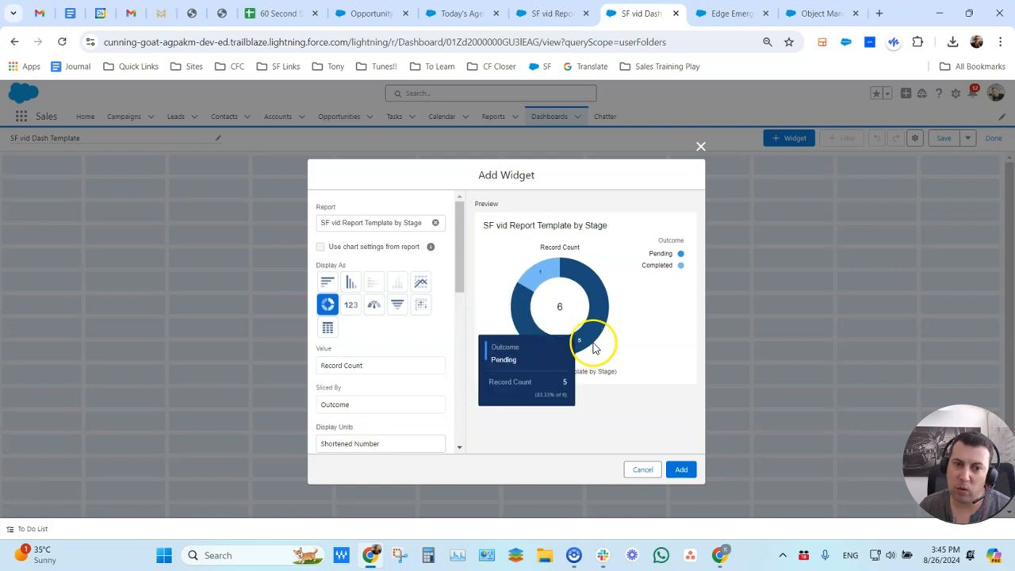
Turn on percentages for the donut chart, keeping Record Count sliced by Outcome and Shortened Number as the display units
{"action": "scroll", "coordinate": [353, 341], "scroll_direction": "down", "scroll_amount": 1}
{"action": "left_click", "coordinate": [380, 275]}
{"action": "left_click", "coordinate": [381, 276]}
{"action": "left_click", "coordinate": [383, 313]}
{"action": "left_click", "coordinate": [383, 316]}
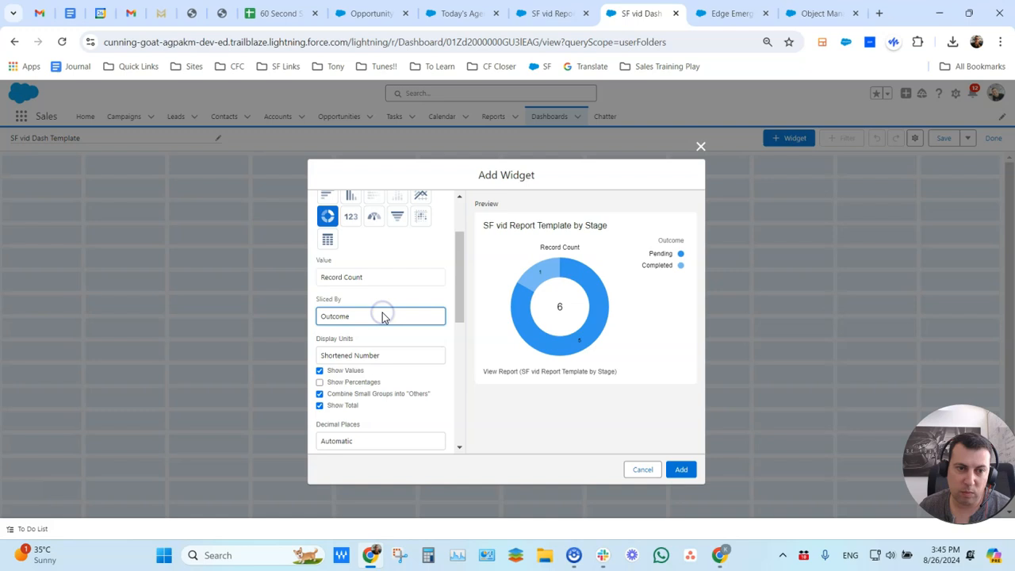
{"action": "left_click", "coordinate": [395, 355]}
{"action": "left_click", "coordinate": [395, 353]}
{"action": "scroll", "coordinate": [381, 356], "scroll_direction": "down", "scroll_amount": 1}
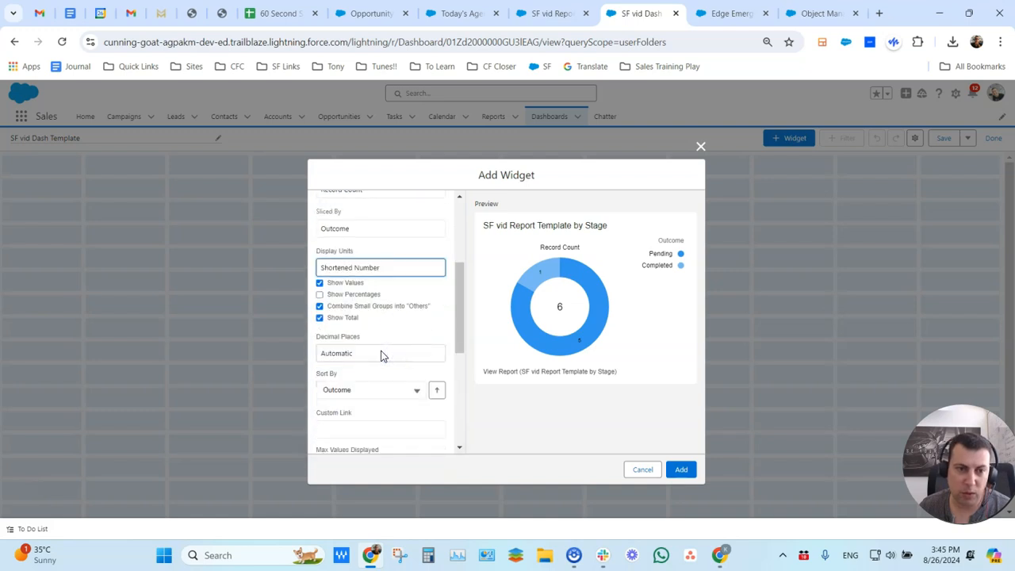
{"action": "left_click", "coordinate": [357, 297]}
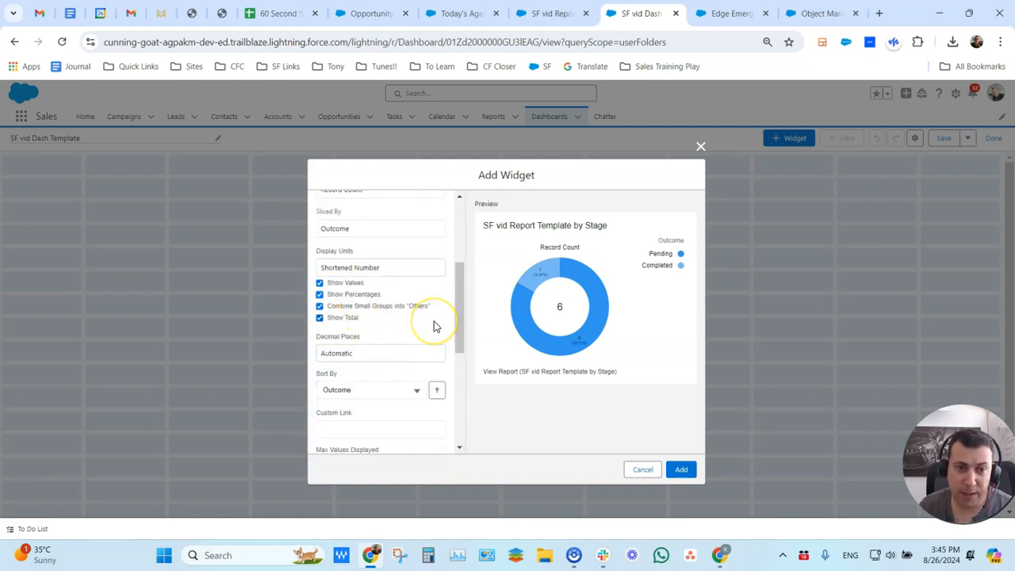
Check the donut chart's sorting, title and theme options, keep sorting by Outcome, and add the widget to the dashboard
{"action": "scroll", "coordinate": [378, 345], "scroll_direction": "down", "scroll_amount": 1}
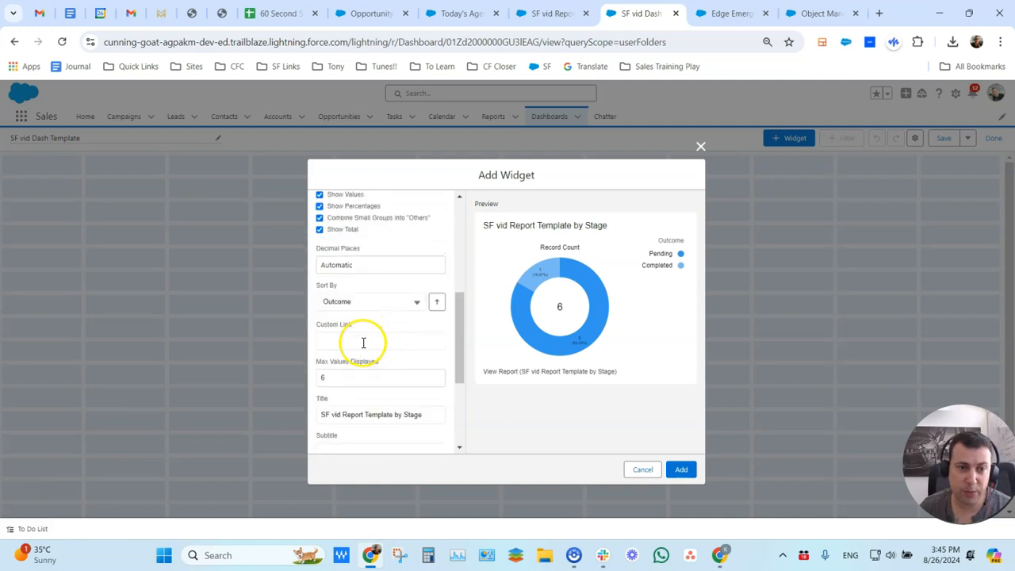
{"action": "left_click", "coordinate": [375, 306]}
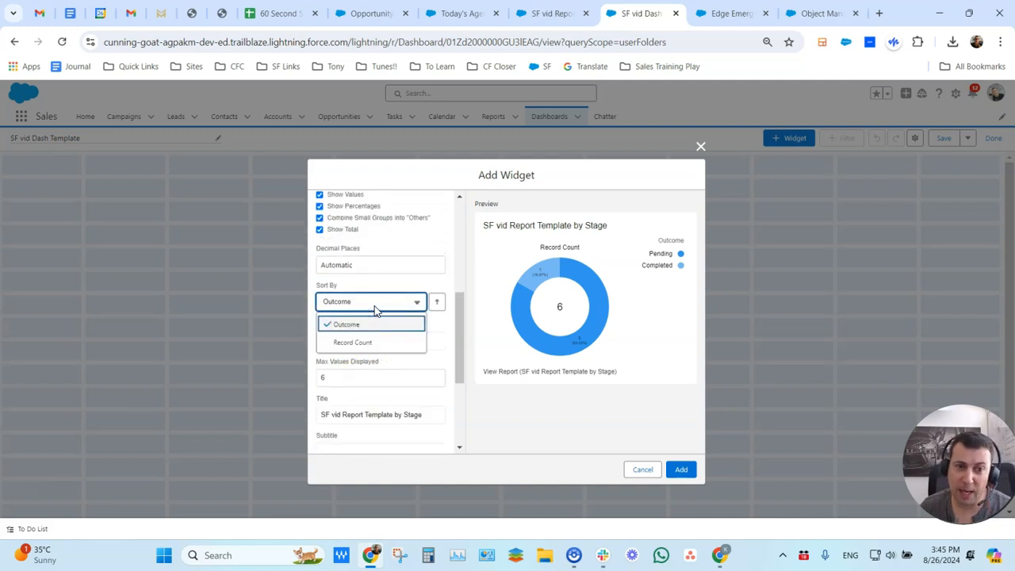
{"action": "left_click", "coordinate": [393, 287]}
{"action": "scroll", "coordinate": [400, 305], "scroll_direction": "down", "scroll_amount": 1}
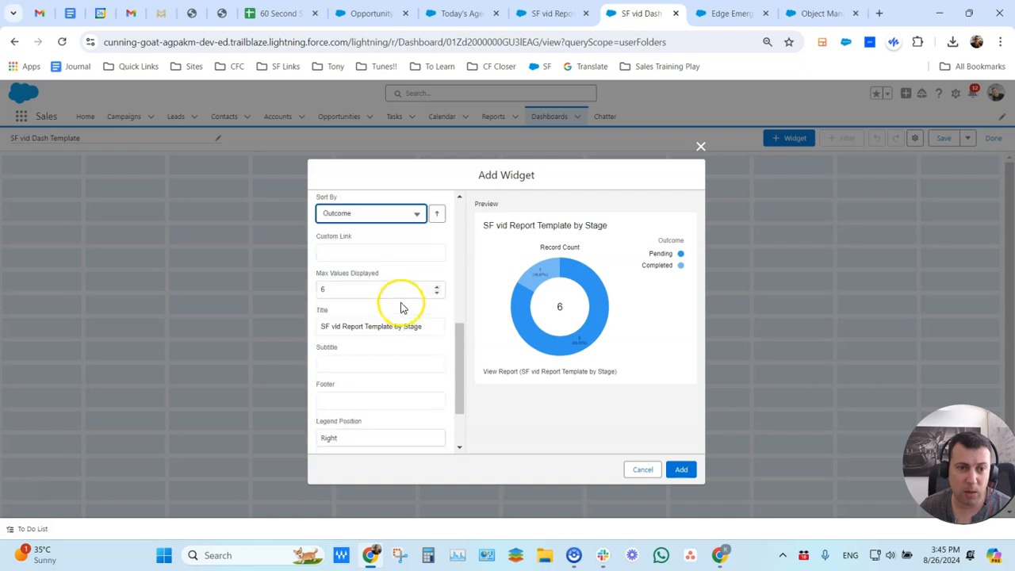
{"action": "scroll", "coordinate": [378, 328], "scroll_direction": "down", "scroll_amount": 1}
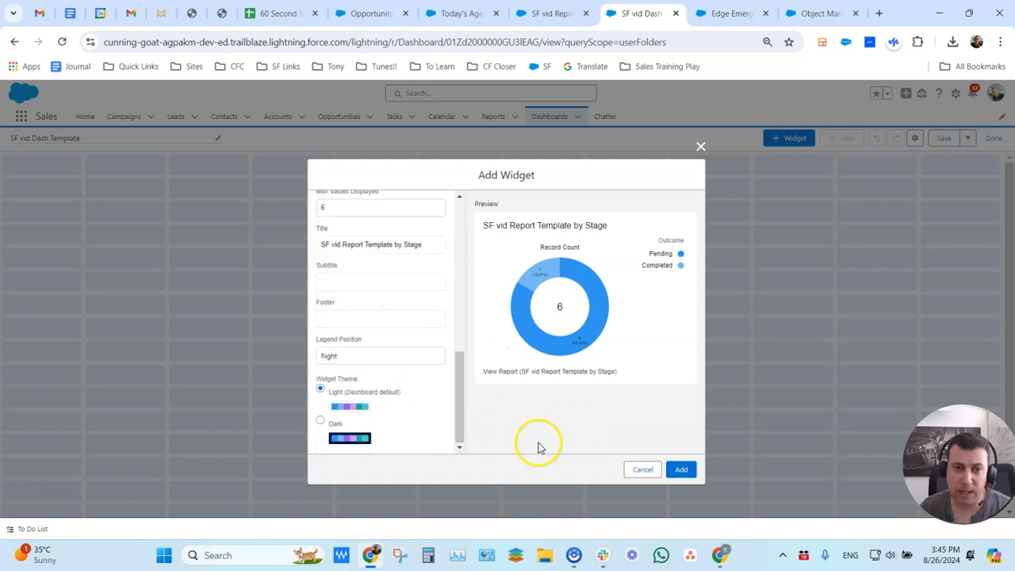
{"action": "left_click", "coordinate": [681, 470]}
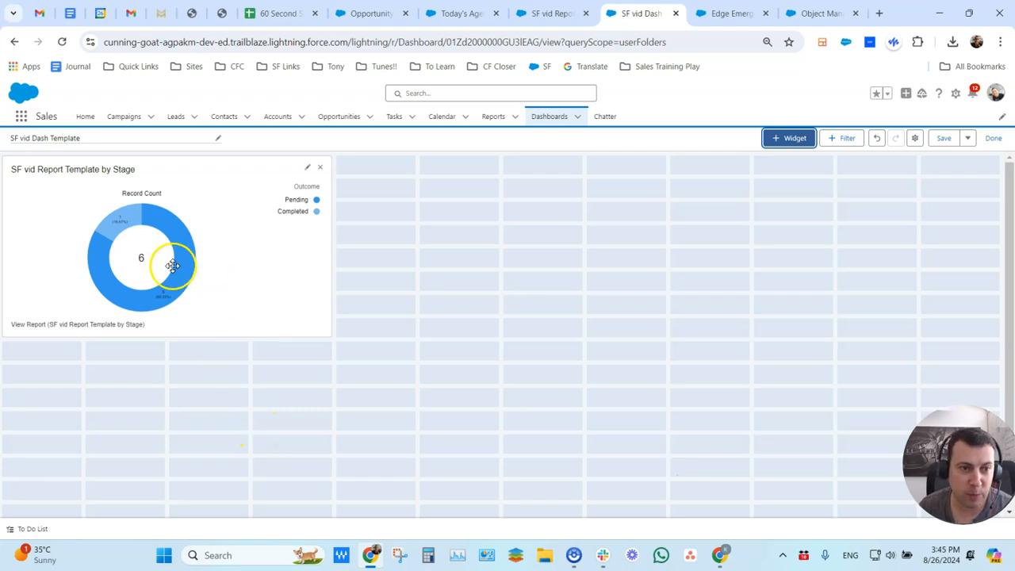
Retitle the donut widget "Todays Calls" and update it
{"action": "left_click", "coordinate": [305, 168]}
{"action": "scroll", "coordinate": [372, 364], "scroll_direction": "down", "scroll_amount": 3}
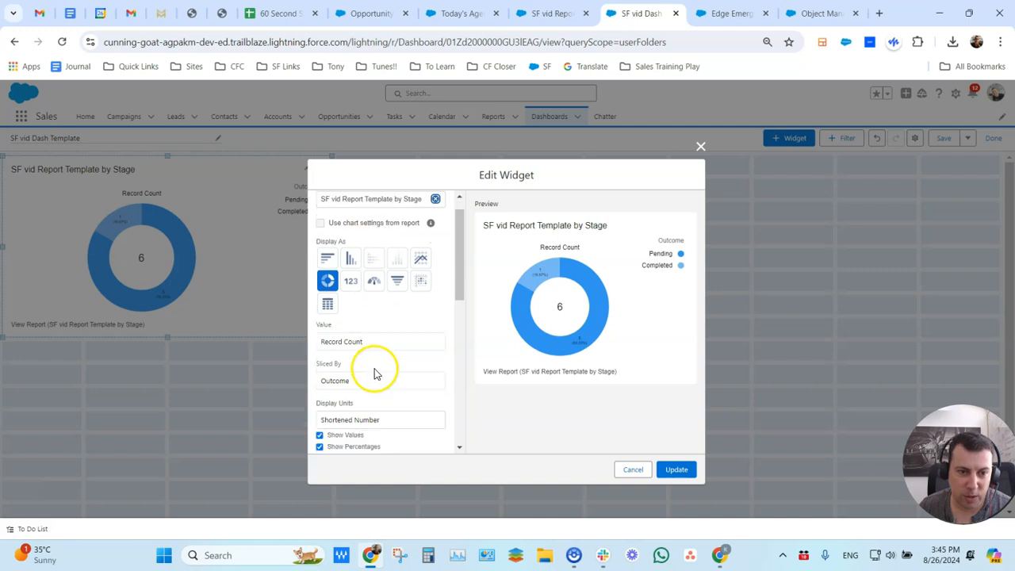
{"action": "scroll", "coordinate": [388, 380], "scroll_direction": "down", "scroll_amount": 6}
{"action": "left_click", "coordinate": [371, 244]}
{"action": "triple_click", "coordinate": [373, 242]}
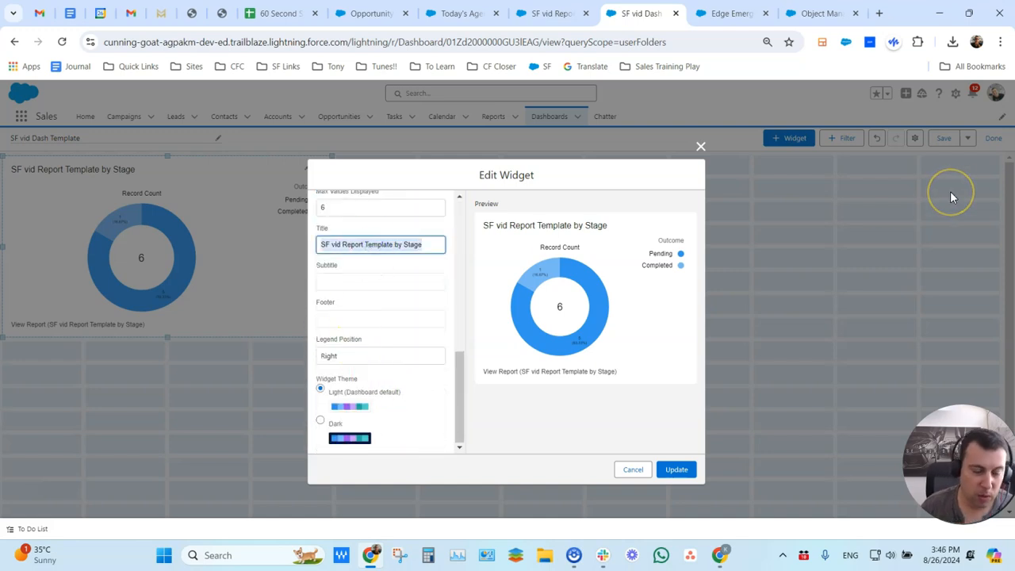
{"action": "type", "text": "Todays Calls"}
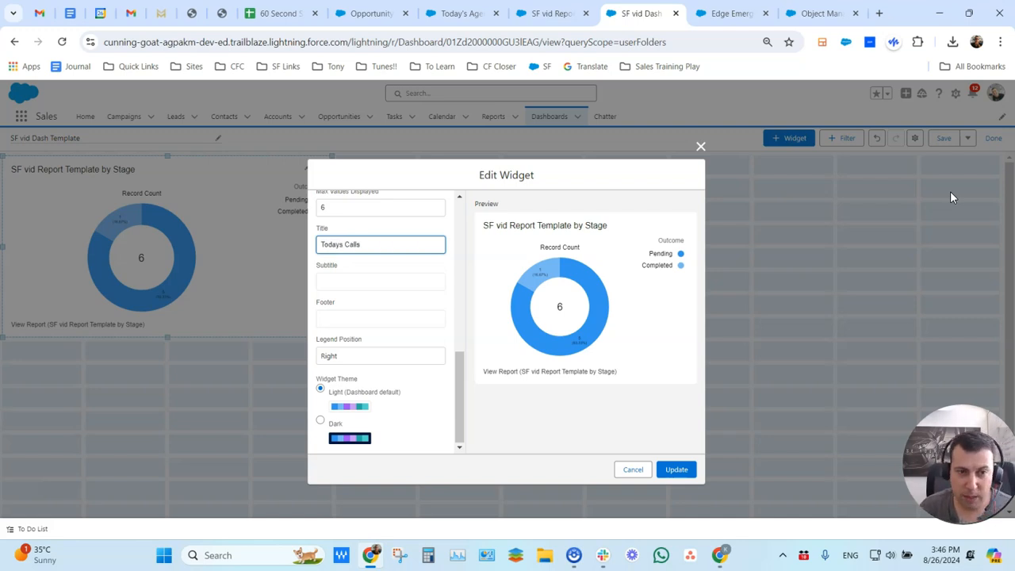
{"action": "left_click", "coordinate": [678, 471]}
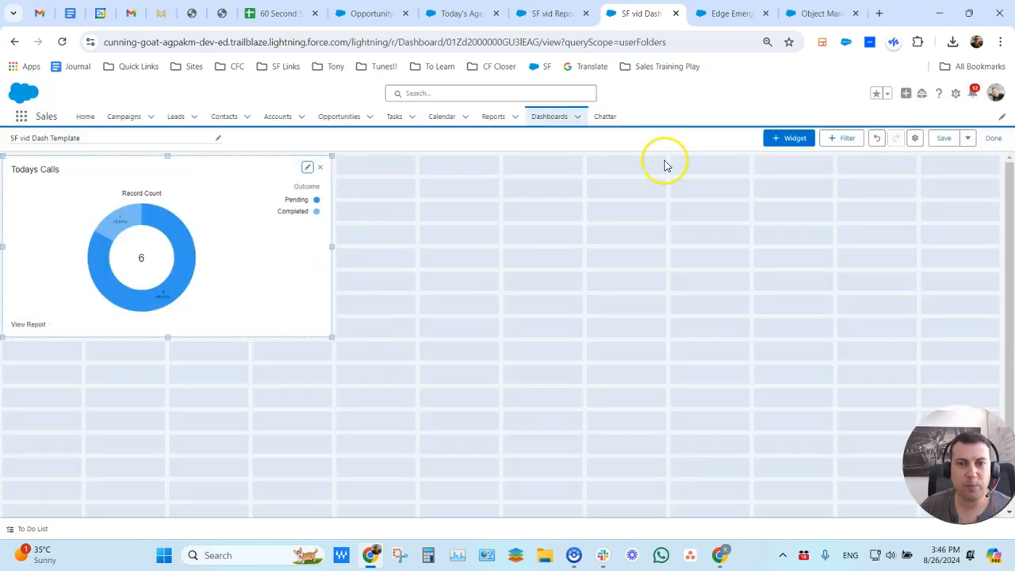
Add a donut widget of Record Count sliced by Opportunity Owner from SF vid Report Template by Owner, and place it beside Todays Calls
{"action": "left_click", "coordinate": [788, 142]}
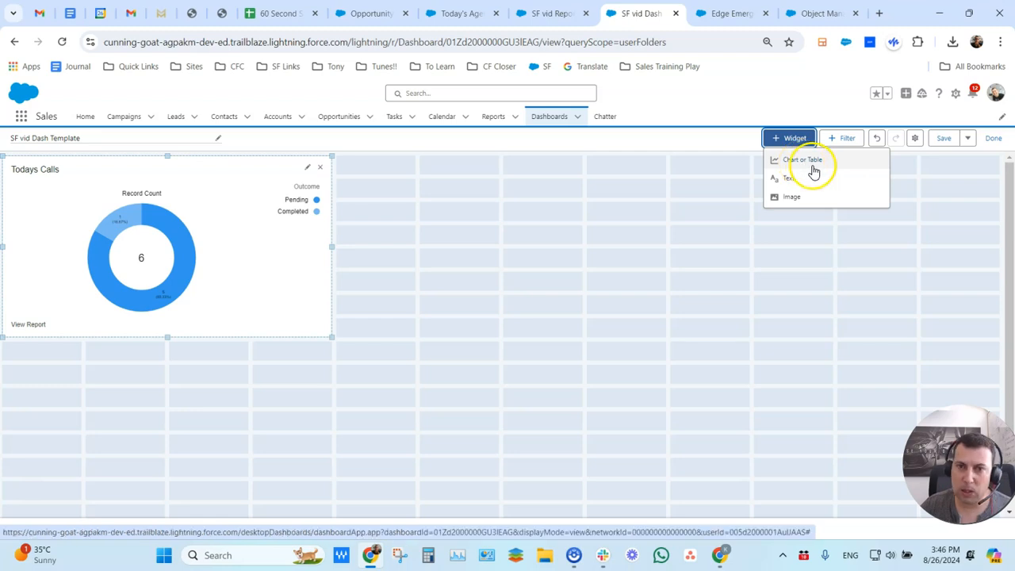
{"action": "left_click", "coordinate": [798, 162]}
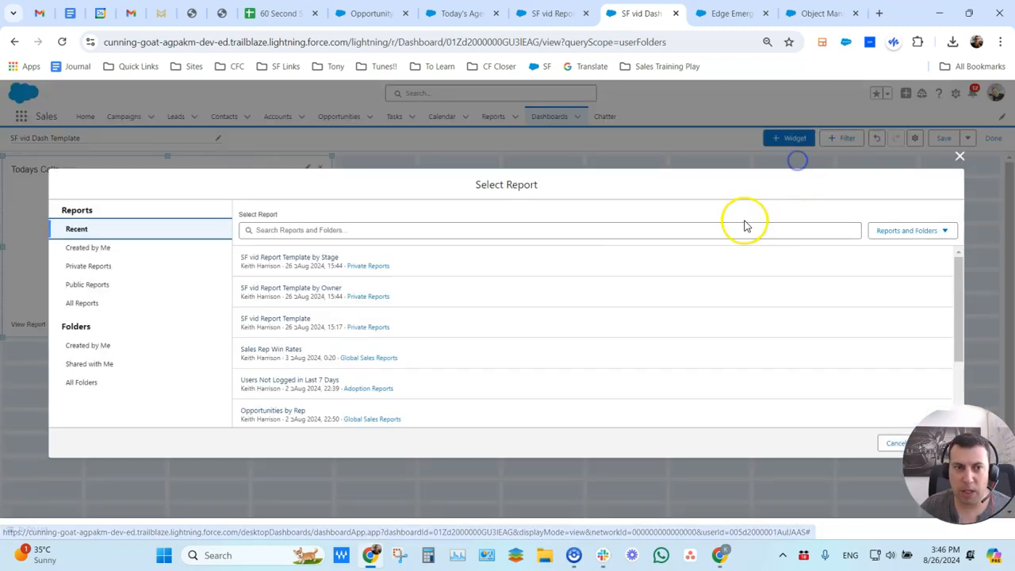
{"action": "left_click", "coordinate": [293, 229]}
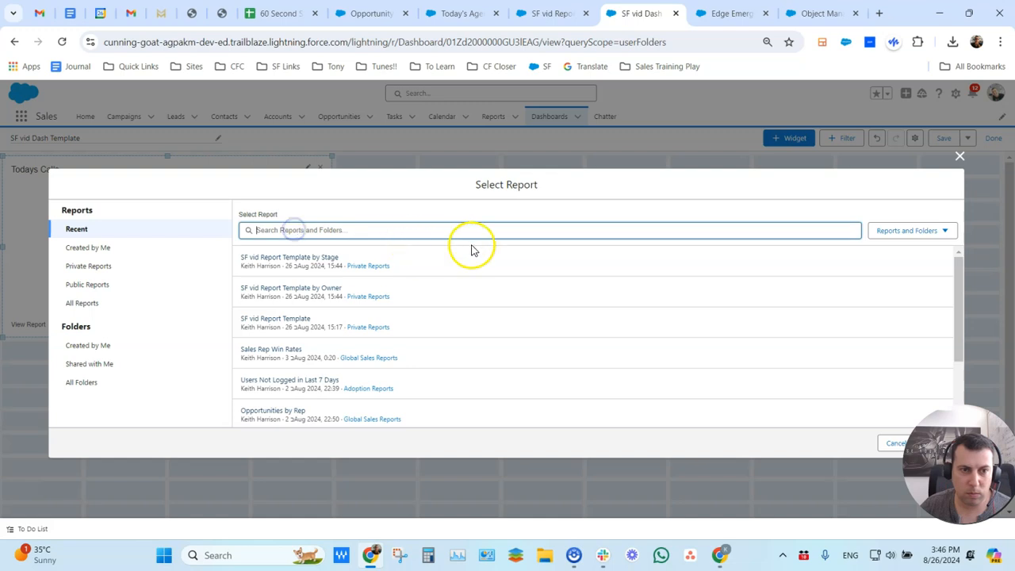
{"action": "left_click", "coordinate": [317, 296]}
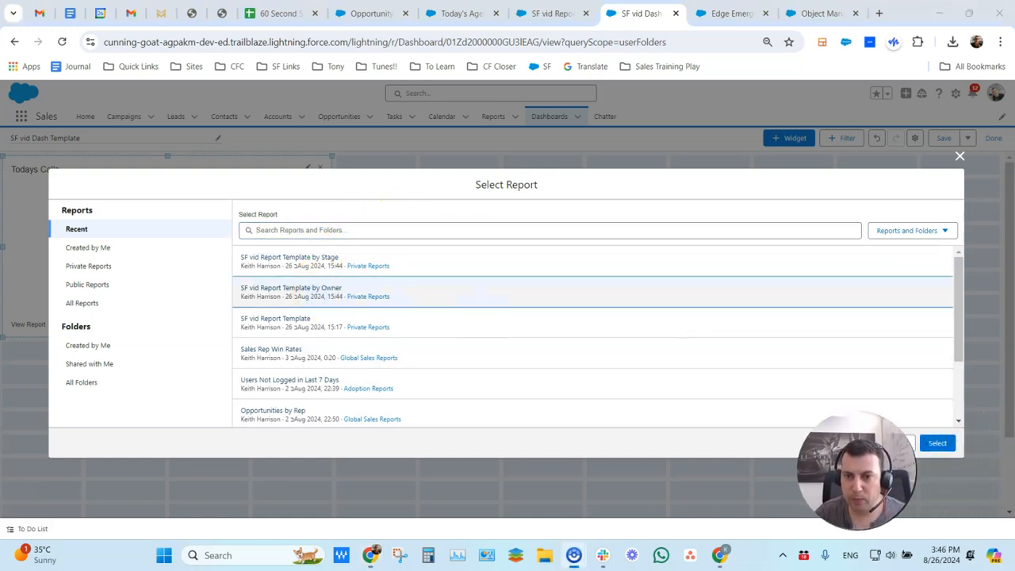
{"action": "left_click", "coordinate": [937, 445]}
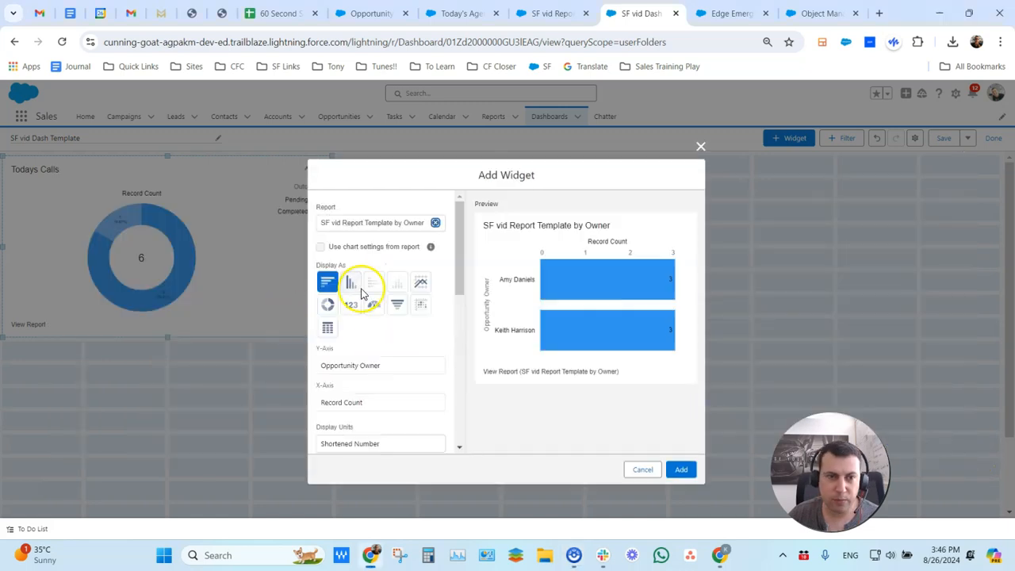
{"action": "left_click", "coordinate": [328, 307]}
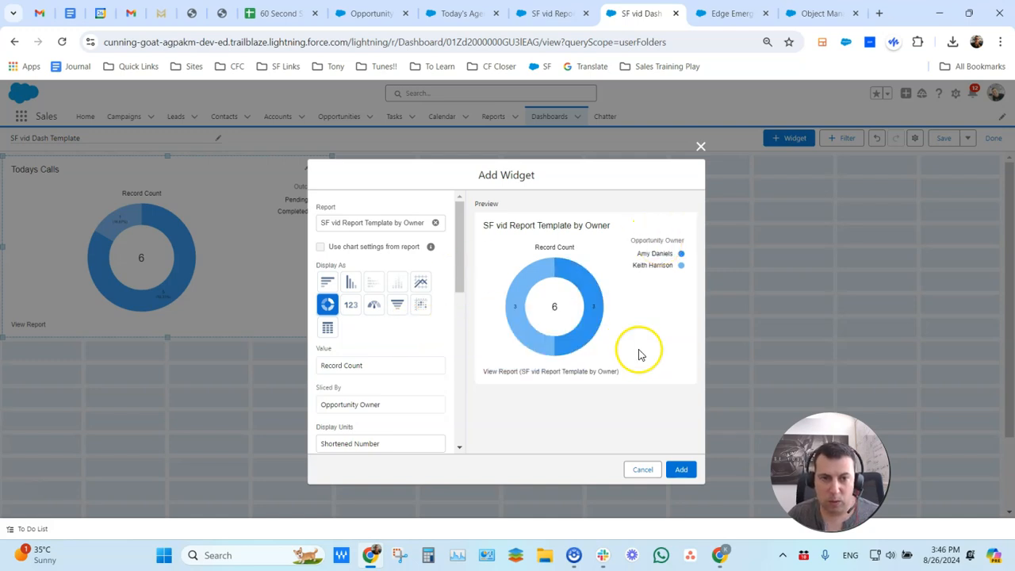
{"action": "left_click", "coordinate": [685, 470]}
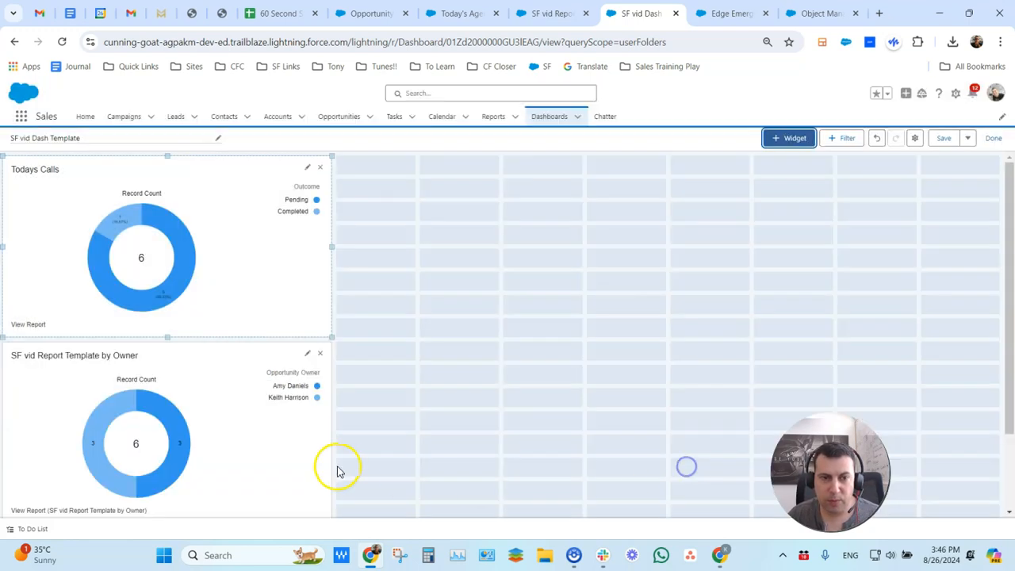
{"action": "left_click_drag", "start_coordinate": [190, 442], "coordinate": [503, 249]}
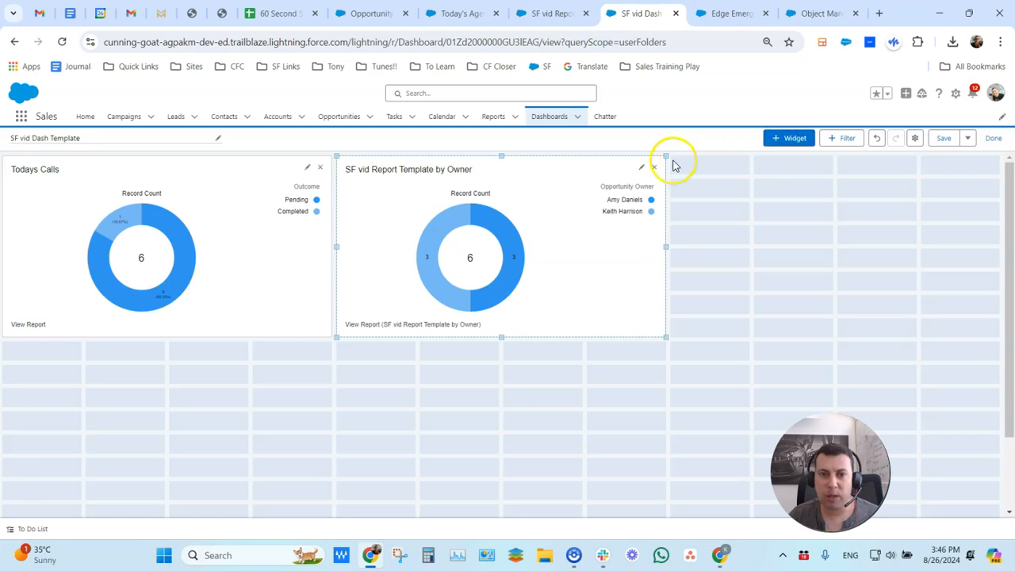
{"action": "left_click", "coordinate": [639, 169]}
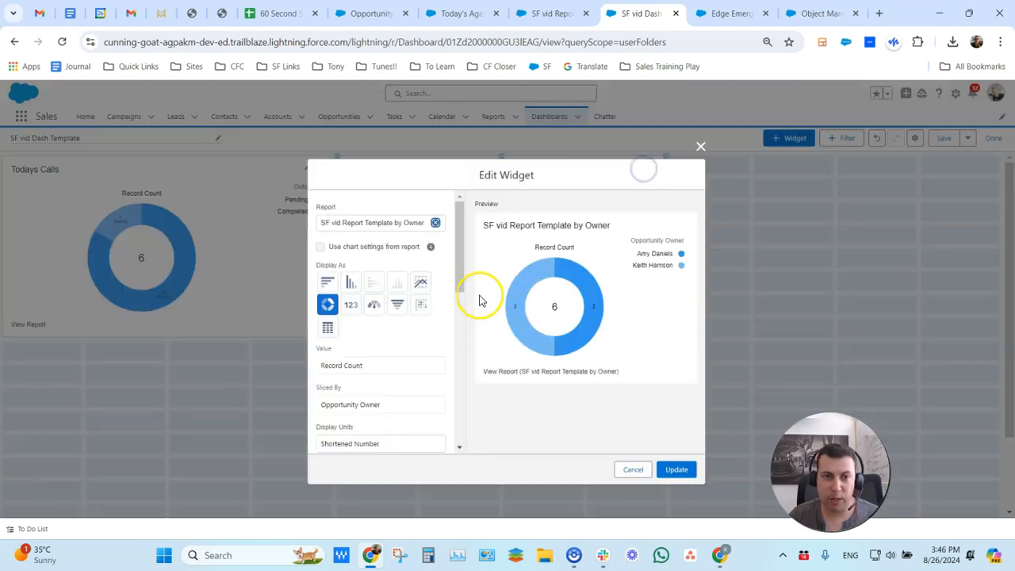
{"action": "left_click", "coordinate": [351, 290]}
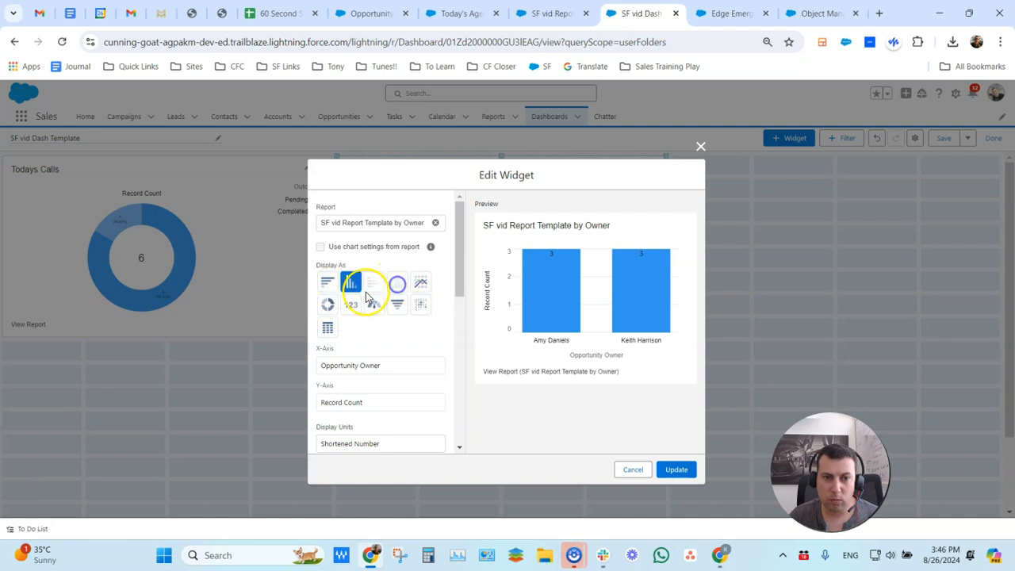
{"action": "left_click", "coordinate": [623, 467]}
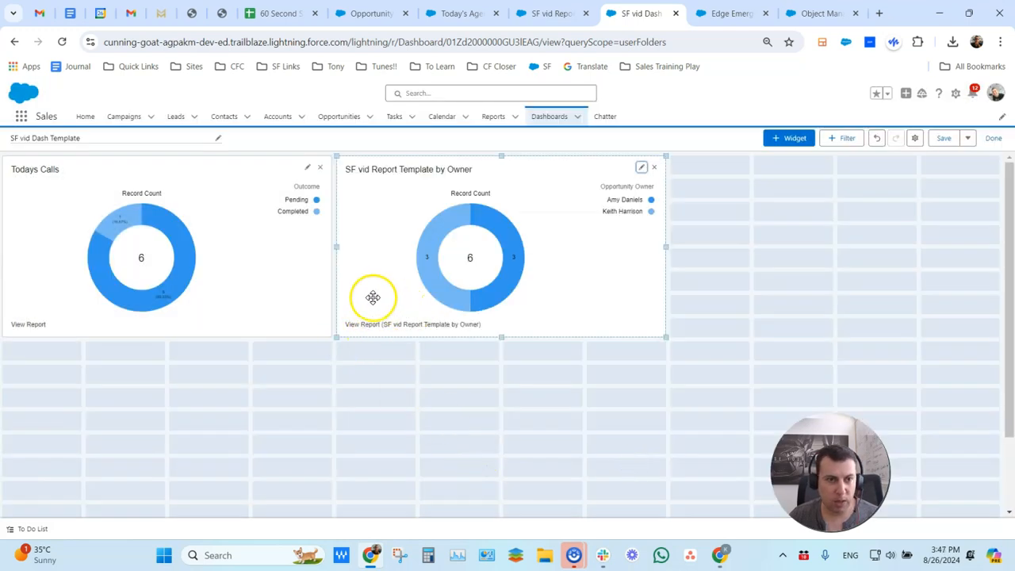
Narrow the Todays Calls and owner widgets to three grid columns each, moving the owner widget directly next to Todays Calls
{"action": "left_click", "coordinate": [307, 270]}
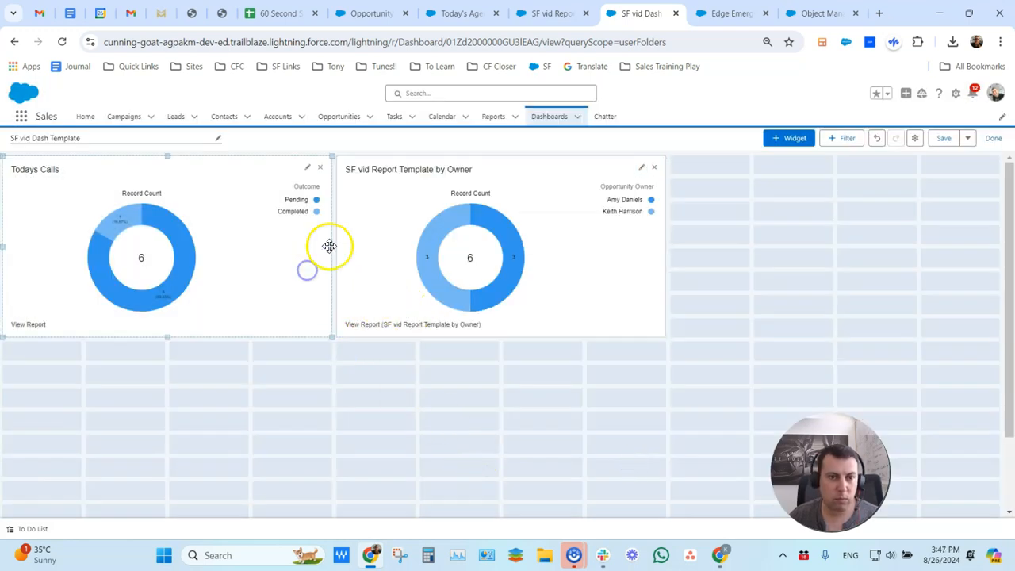
{"action": "left_click_drag", "start_coordinate": [332, 245], "coordinate": [228, 250]}
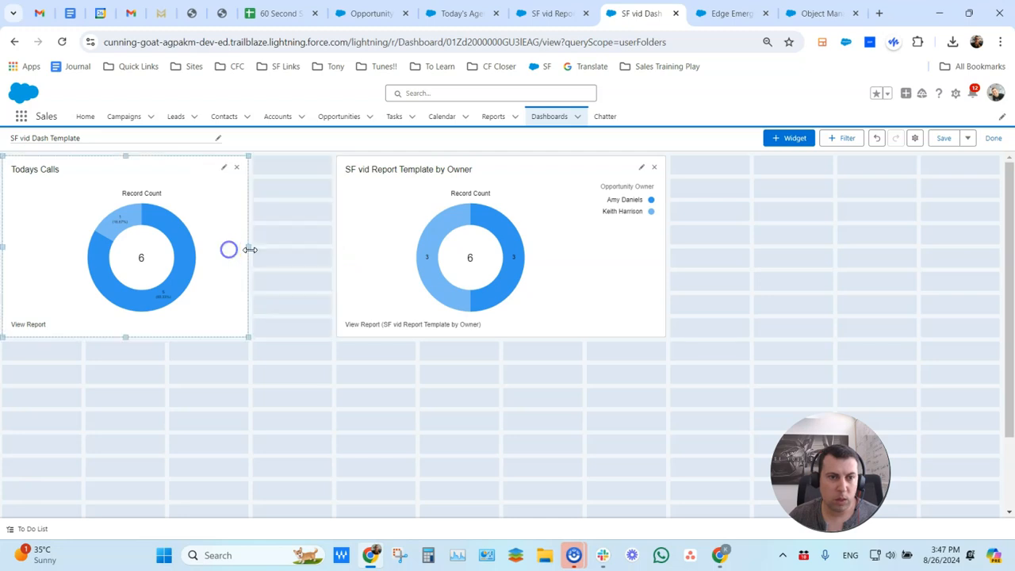
{"action": "left_click_drag", "start_coordinate": [566, 251], "coordinate": [486, 252]}
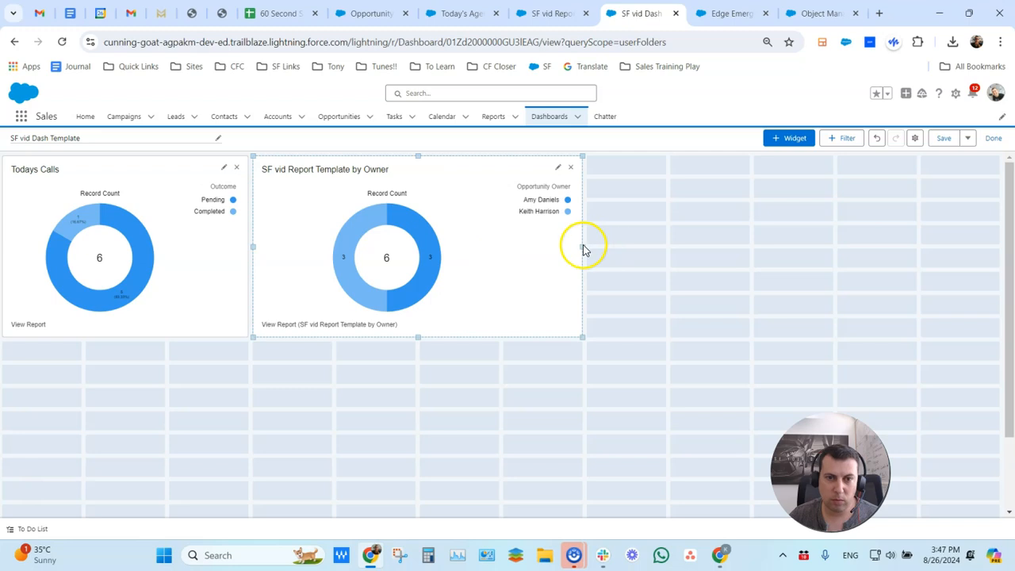
{"action": "left_click_drag", "start_coordinate": [582, 248], "coordinate": [498, 251]}
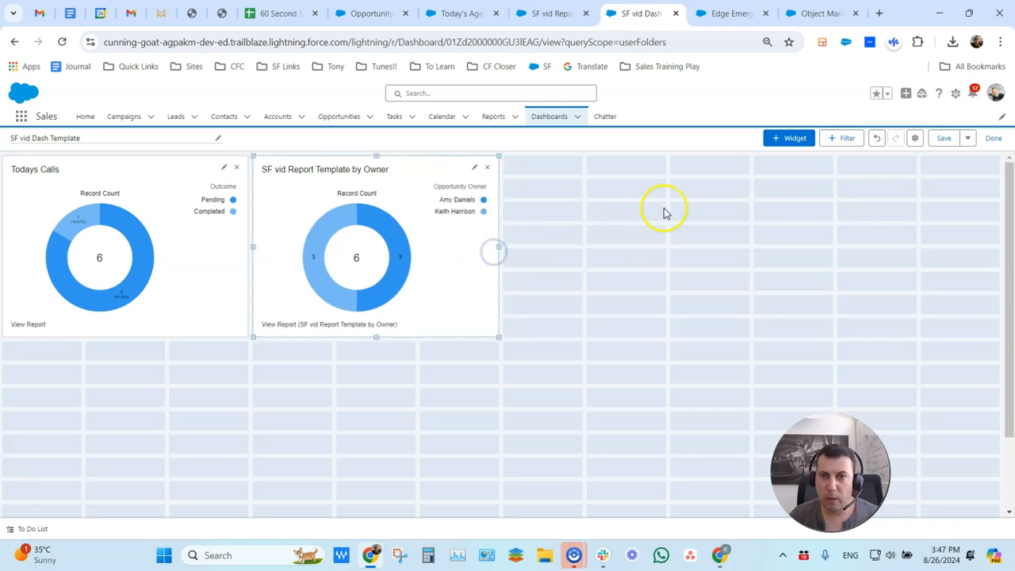
Start a new chart widget from SF vid Report Template by Stage, displayed as a vertical bar chart
{"action": "left_click", "coordinate": [788, 138]}
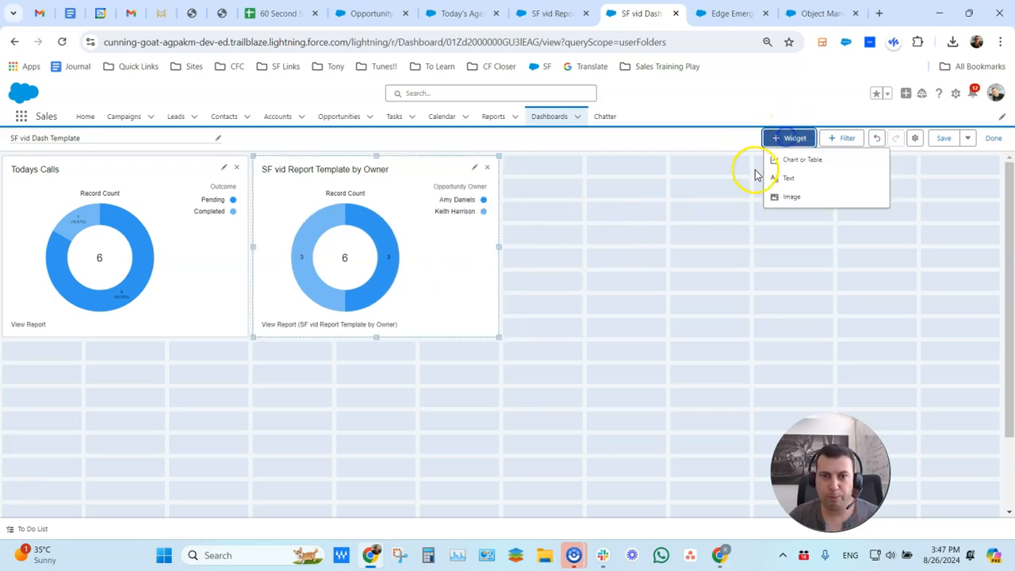
{"action": "left_click", "coordinate": [806, 158]}
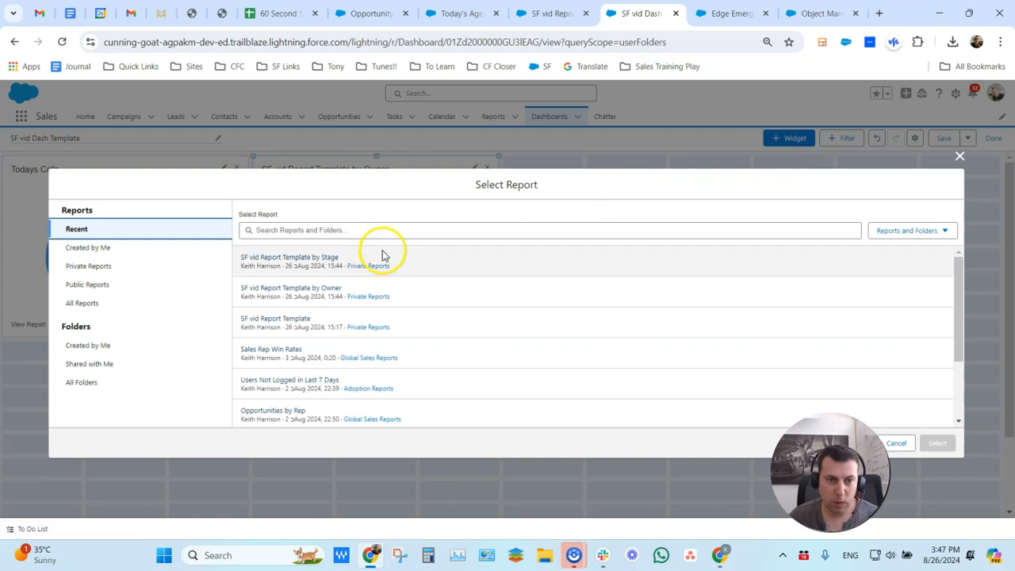
{"action": "left_click", "coordinate": [325, 257]}
{"action": "left_click", "coordinate": [937, 443]}
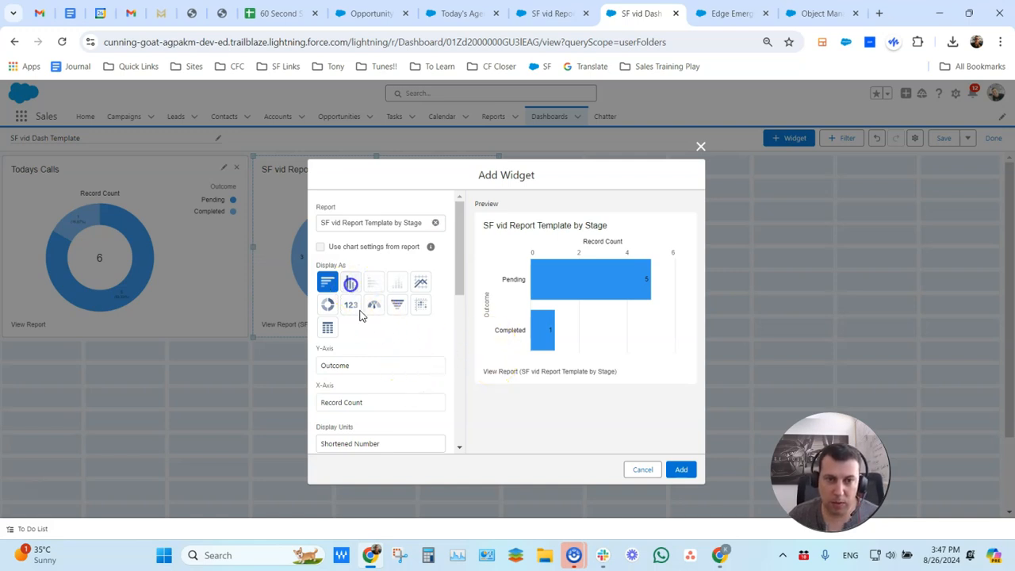
{"action": "left_click", "coordinate": [351, 282]}
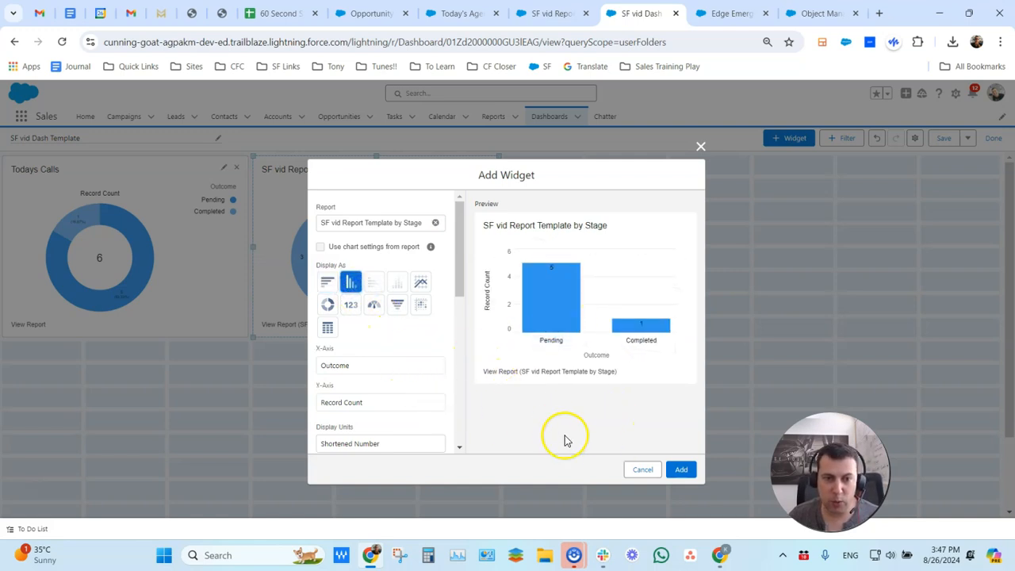
Title the bar chart widget "Activity Status" and add it to the dashboard
{"action": "scroll", "coordinate": [385, 324], "scroll_direction": "down", "scroll_amount": 10}
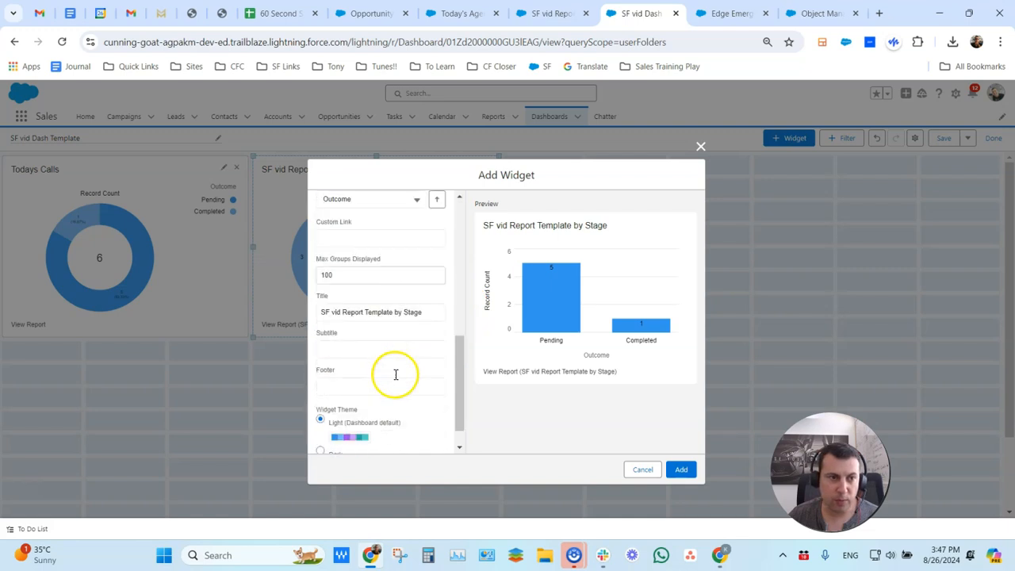
{"action": "left_click", "coordinate": [363, 319]}
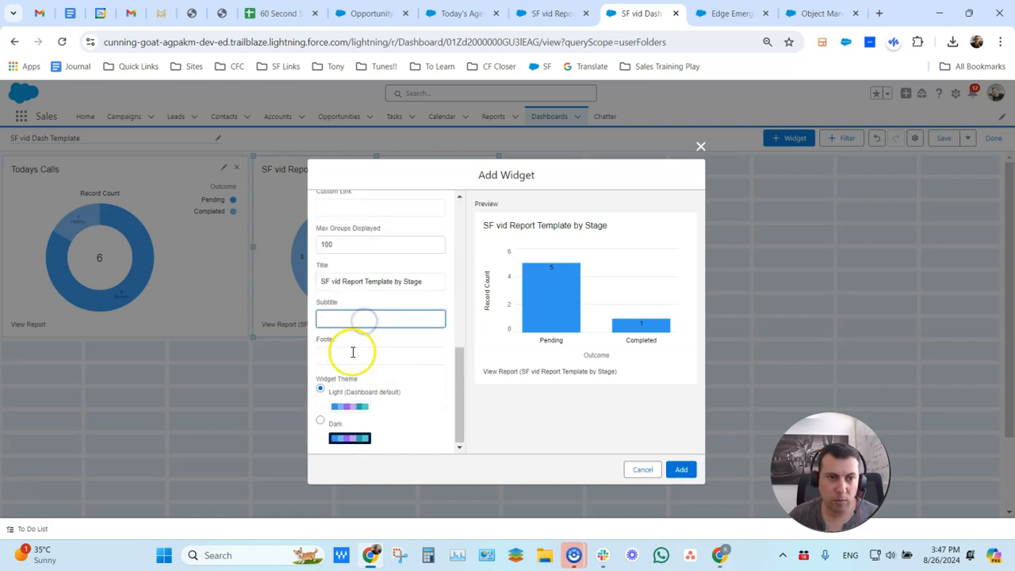
{"action": "scroll", "coordinate": [390, 323], "scroll_direction": "up", "scroll_amount": 6}
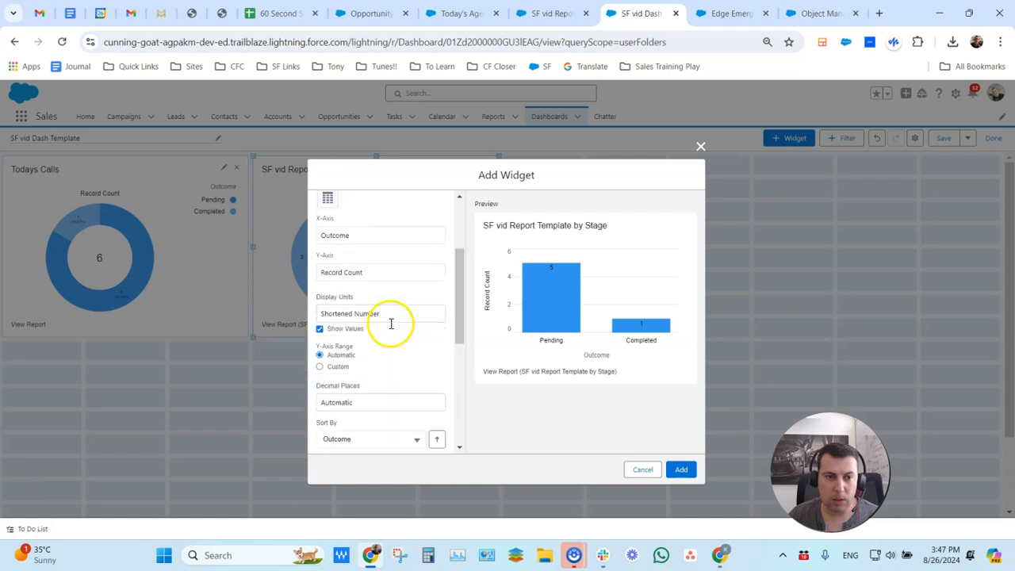
{"action": "scroll", "coordinate": [373, 265], "scroll_direction": "down", "scroll_amount": 2}
{"action": "scroll", "coordinate": [366, 280], "scroll_direction": "up", "scroll_amount": 1}
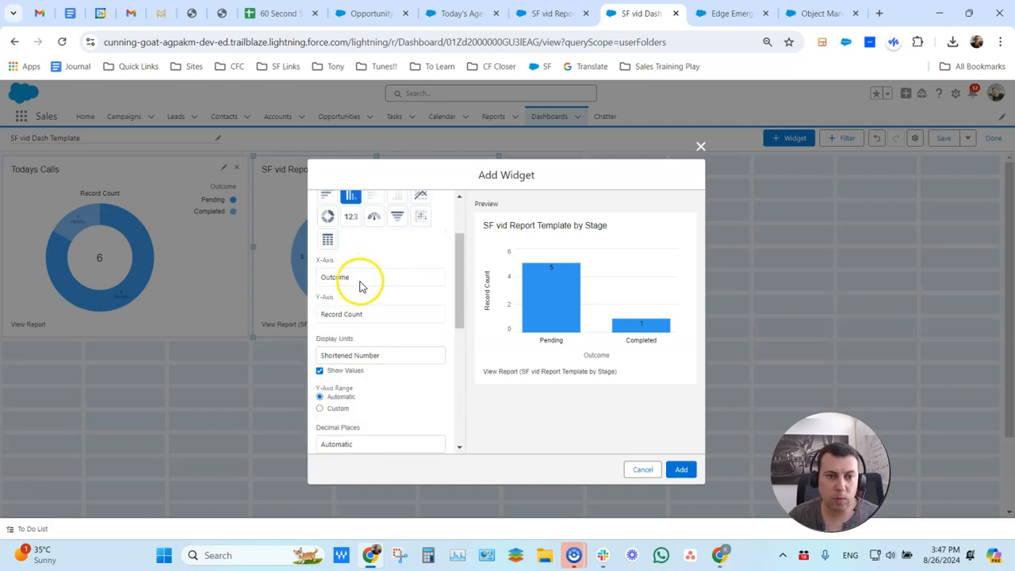
{"action": "scroll", "coordinate": [389, 341], "scroll_direction": "down", "scroll_amount": 4}
{"action": "left_click", "coordinate": [387, 344]}
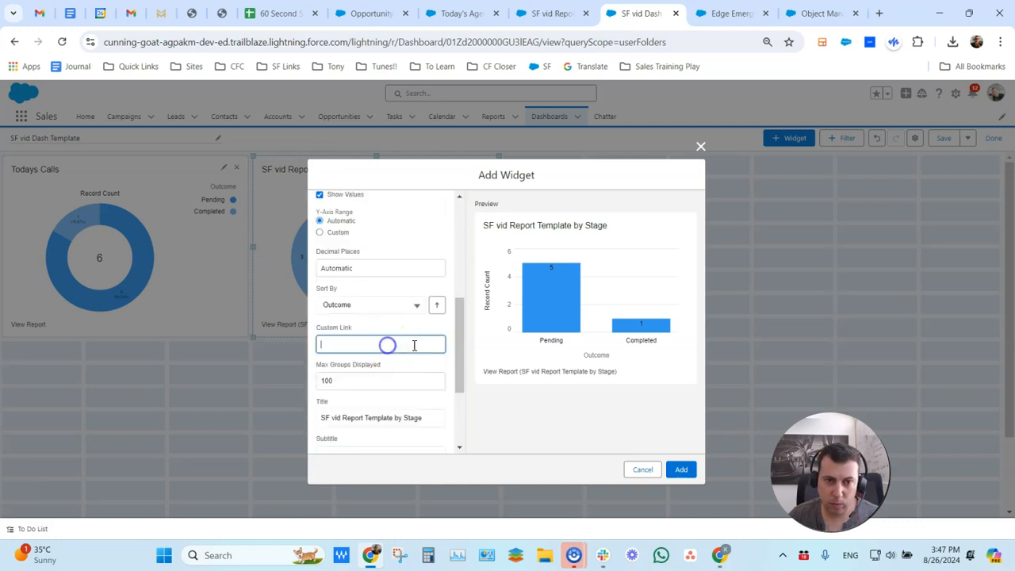
{"action": "scroll", "coordinate": [413, 345], "scroll_direction": "down", "scroll_amount": 2}
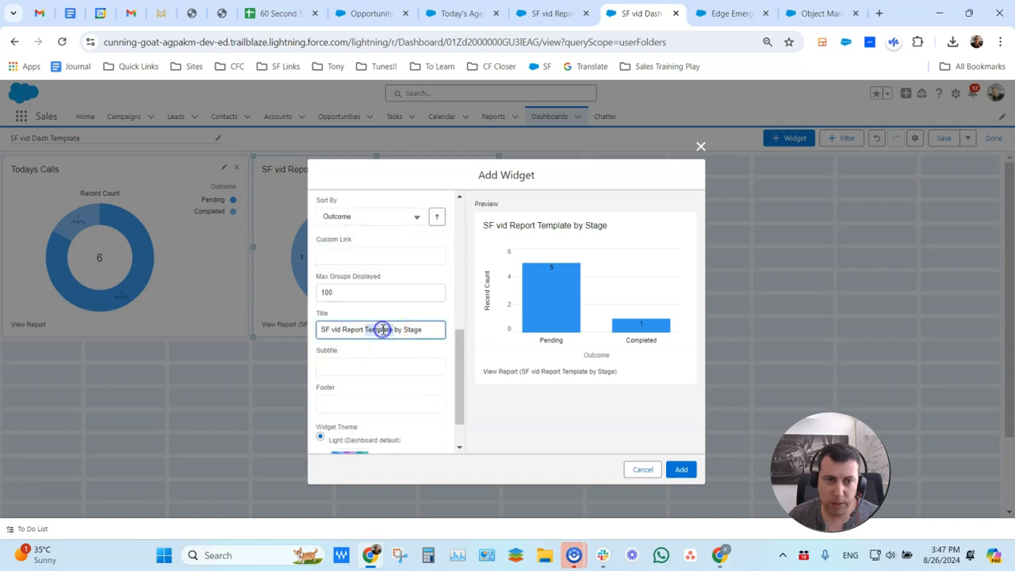
{"action": "triple_click", "coordinate": [380, 330]}
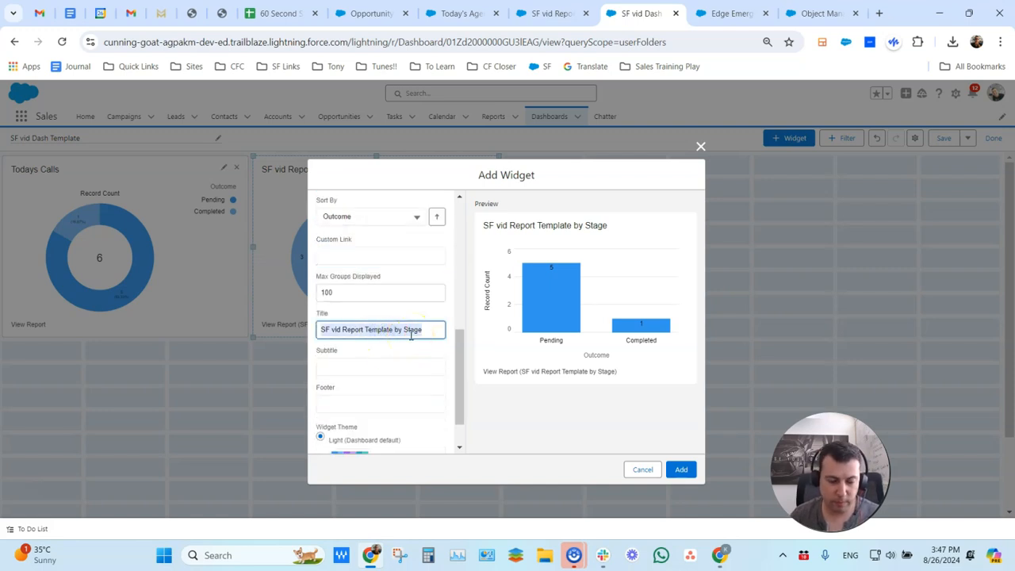
{"action": "type", "text": "Ad"}
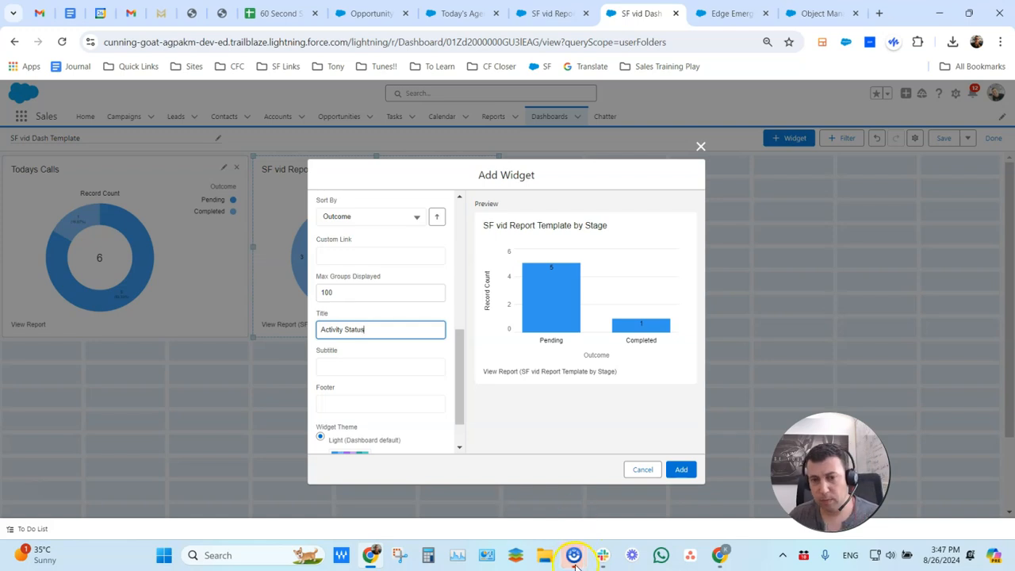
{"action": "left_click", "coordinate": [681, 469]}
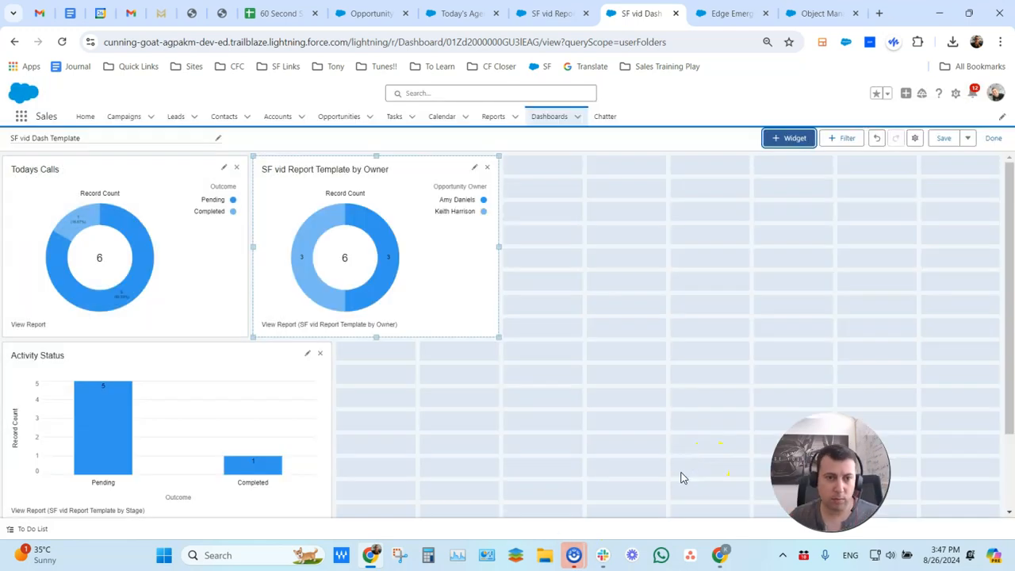
Place the Activity Status widget directly beside the owner widget and narrow it to three grid columns
{"action": "left_click_drag", "start_coordinate": [210, 347], "coordinate": [748, 182]}
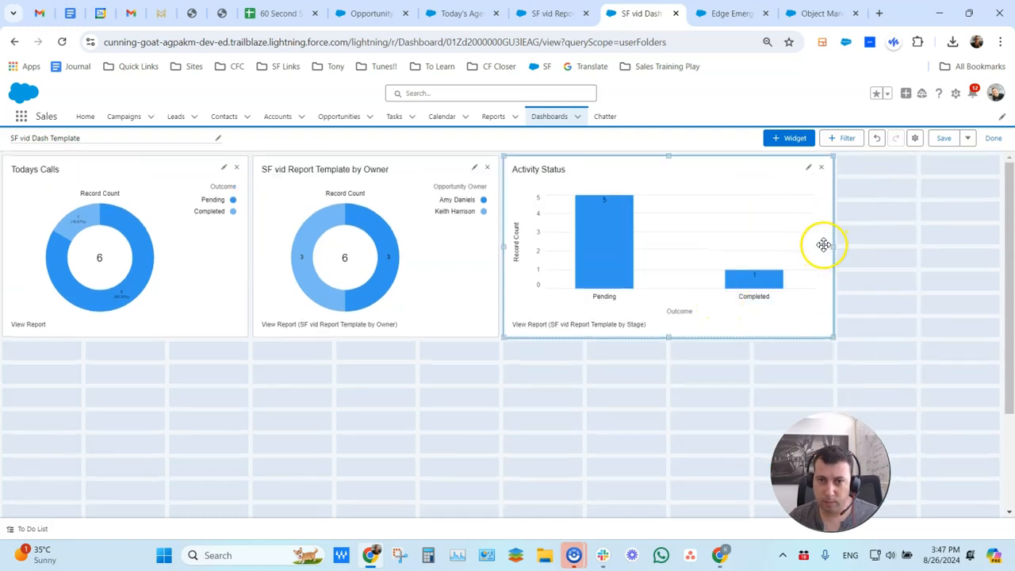
{"action": "left_click_drag", "start_coordinate": [834, 246], "coordinate": [729, 252]}
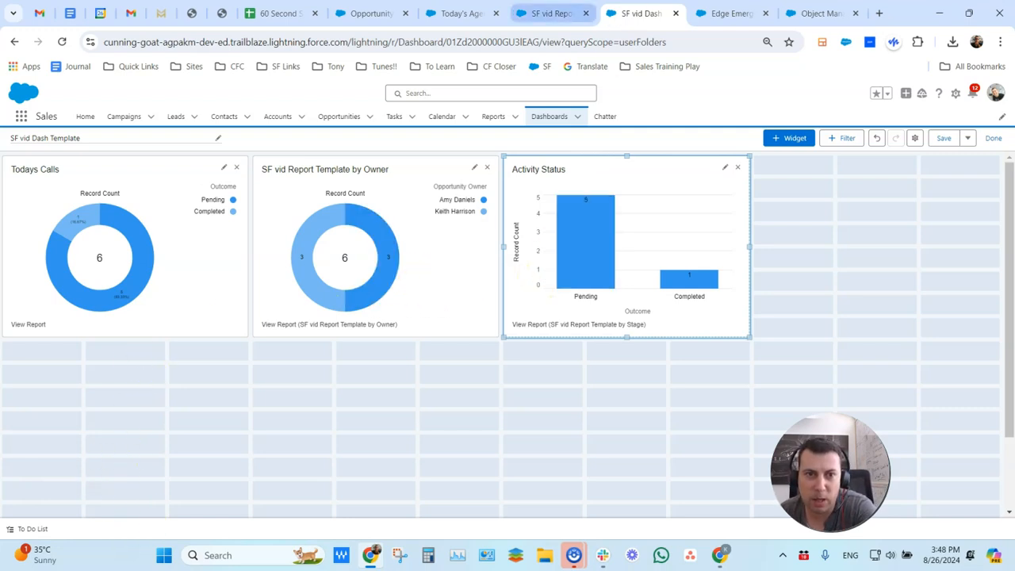
Start a new table widget from SF vid Report Template and add the Description column to it
{"action": "left_click", "coordinate": [786, 137]}
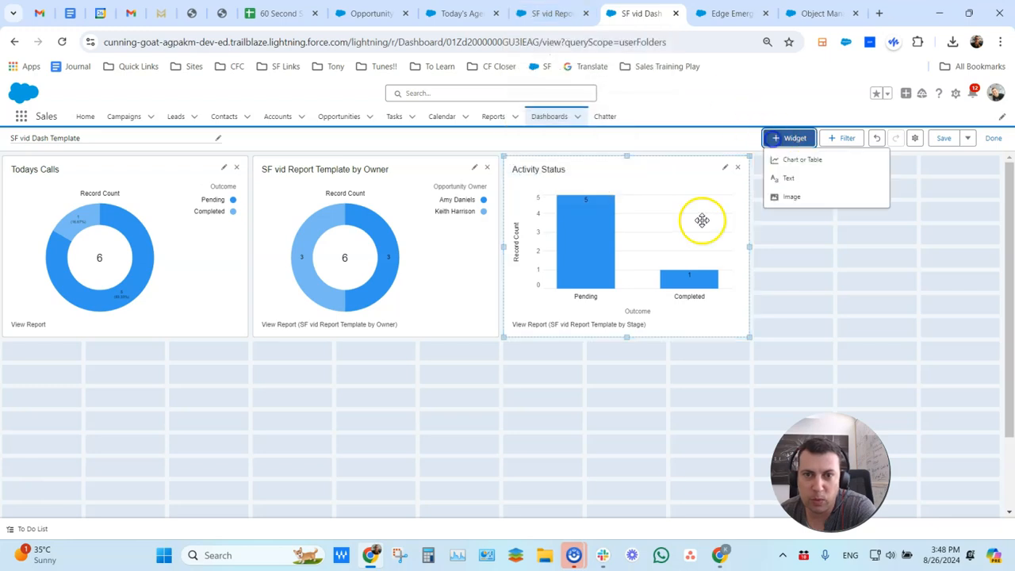
{"action": "left_click", "coordinate": [797, 159]}
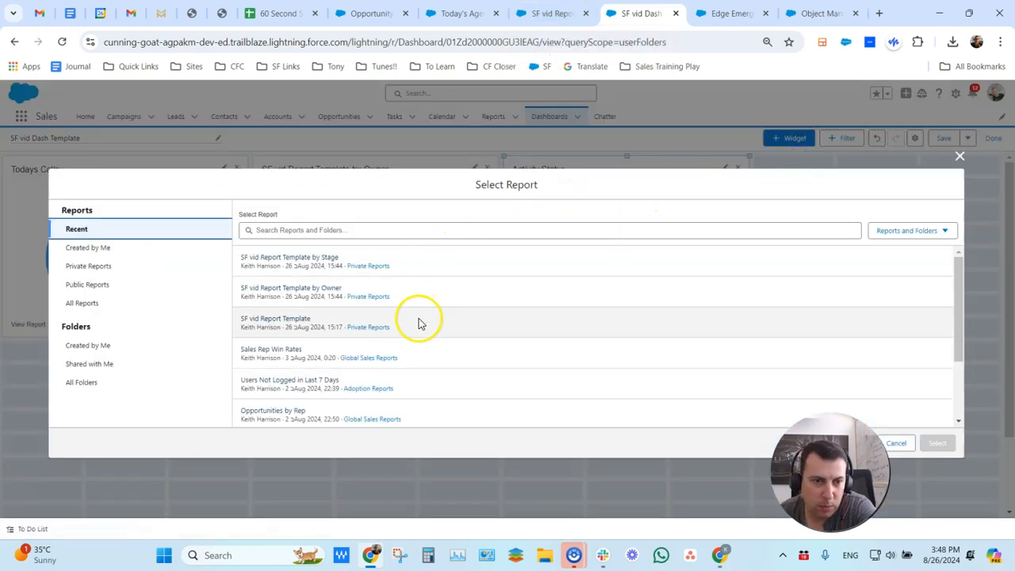
{"action": "left_click", "coordinate": [419, 323]}
{"action": "left_click", "coordinate": [935, 442]}
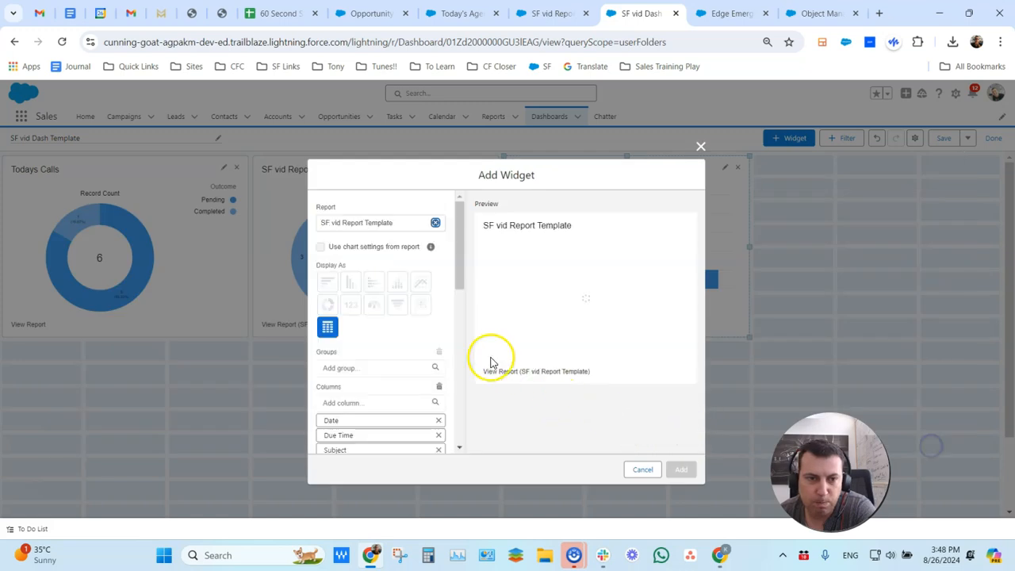
{"action": "left_click", "coordinate": [369, 404]}
{"action": "type", "text": "des"}
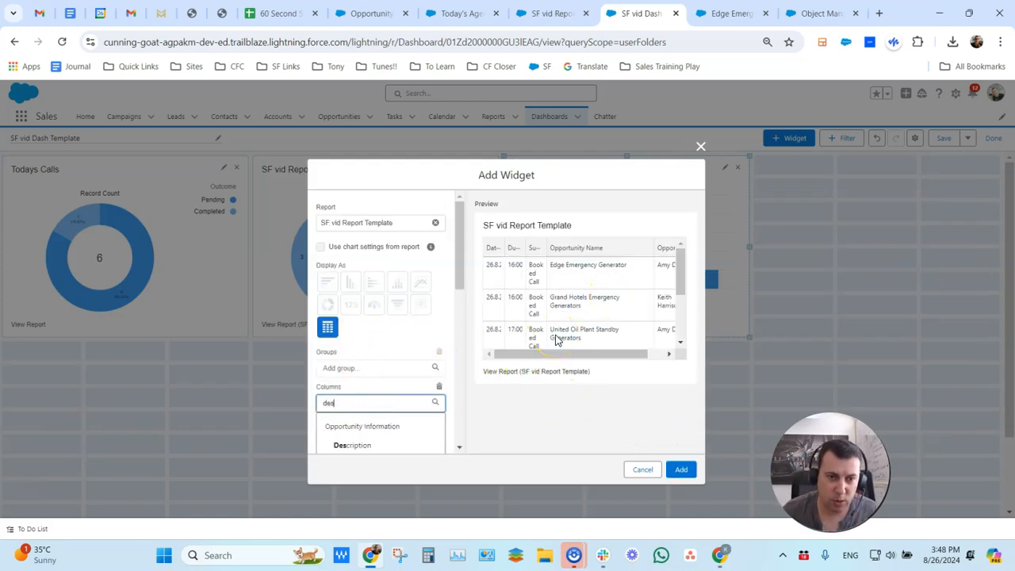
{"action": "left_click", "coordinate": [364, 449]}
Search the available stage and status fields and add Opportunity Stage to the table widget's columns
{"action": "scroll", "coordinate": [390, 390], "scroll_direction": "down", "scroll_amount": 1}
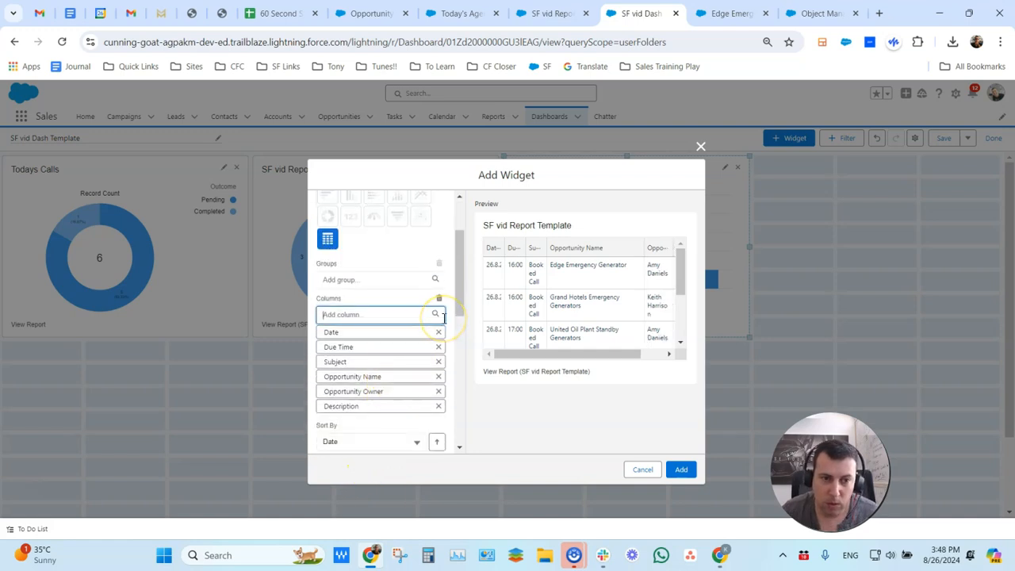
{"action": "type", "text": "sta"}
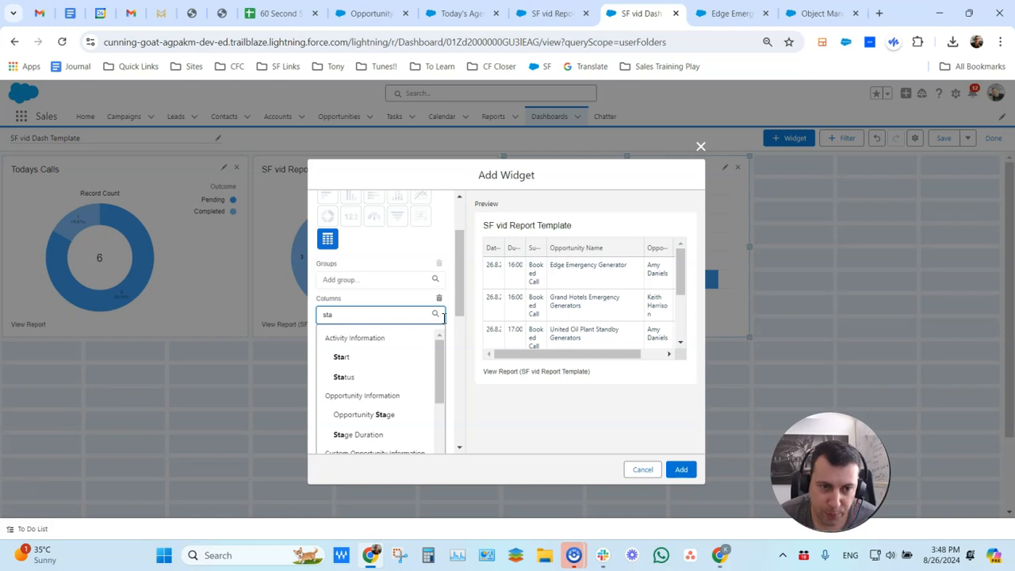
{"action": "scroll", "coordinate": [400, 386], "scroll_direction": "down", "scroll_amount": 3}
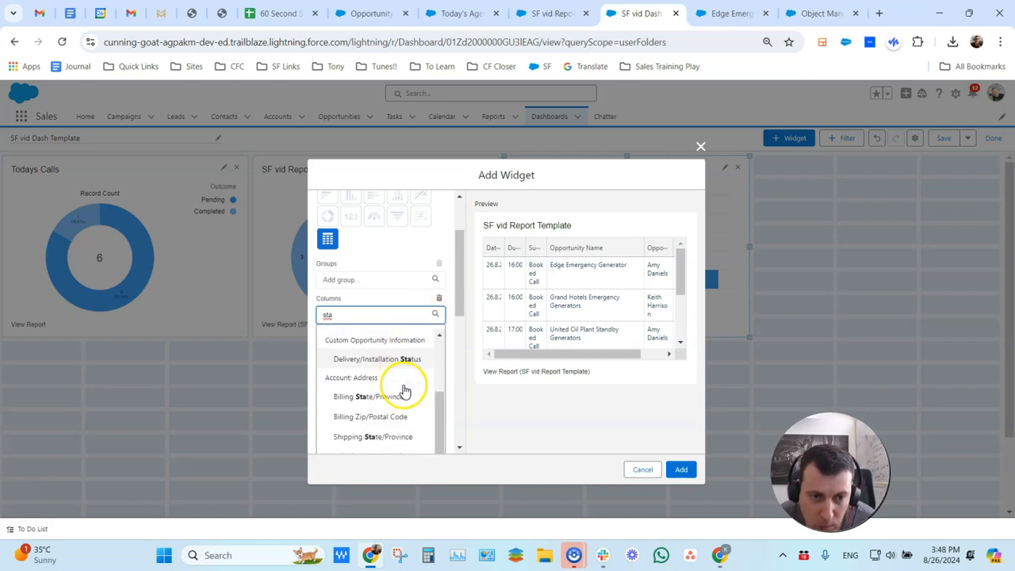
{"action": "scroll", "coordinate": [403, 404], "scroll_direction": "down", "scroll_amount": 3}
{"action": "scroll", "coordinate": [403, 372], "scroll_direction": "up", "scroll_amount": 3}
{"action": "scroll", "coordinate": [377, 435], "scroll_direction": "up", "scroll_amount": 3}
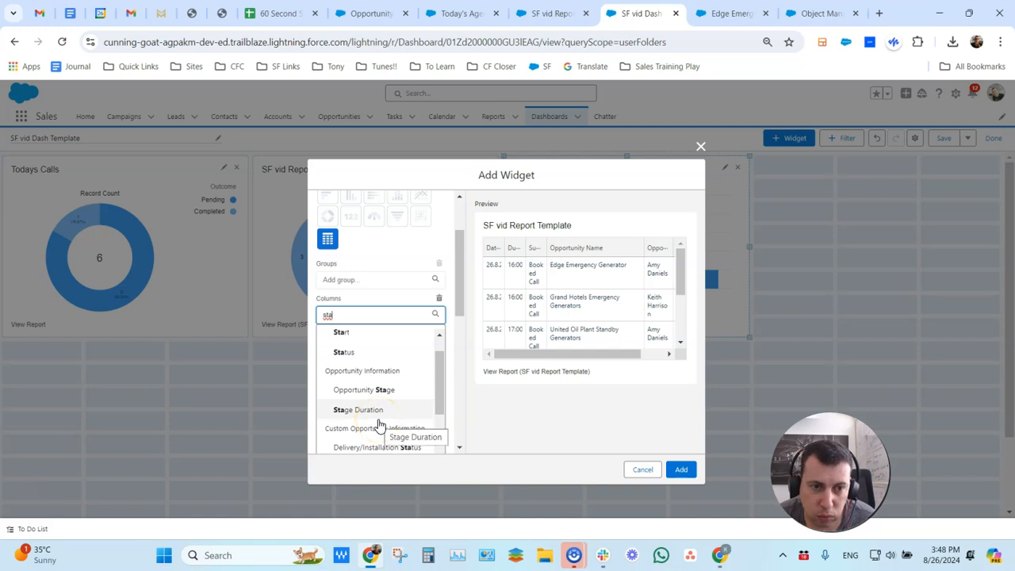
{"action": "scroll", "coordinate": [380, 416], "scroll_direction": "up", "scroll_amount": 1}
{"action": "left_click", "coordinate": [493, 407]}
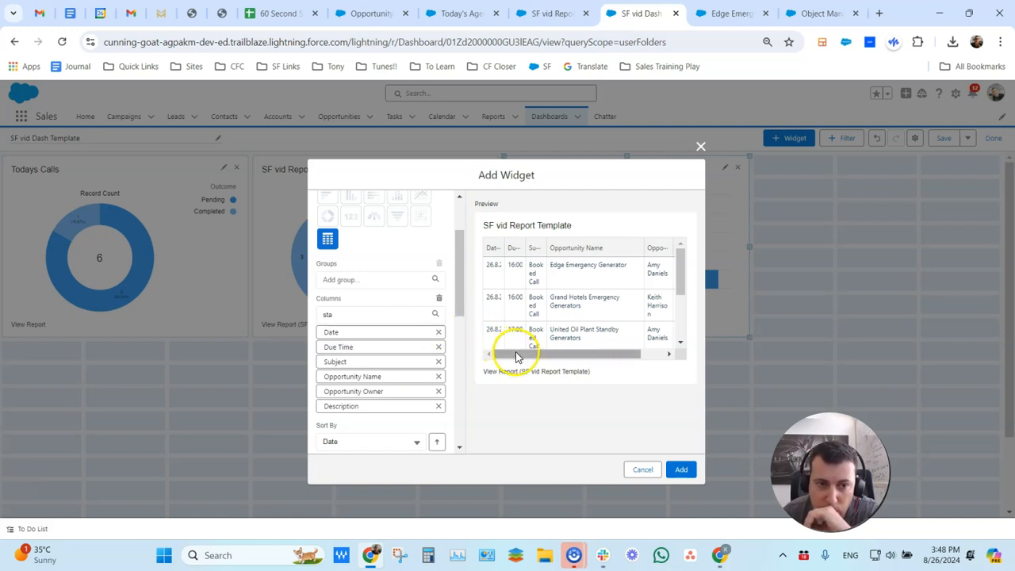
{"action": "left_click_drag", "start_coordinate": [515, 355], "coordinate": [603, 355]}
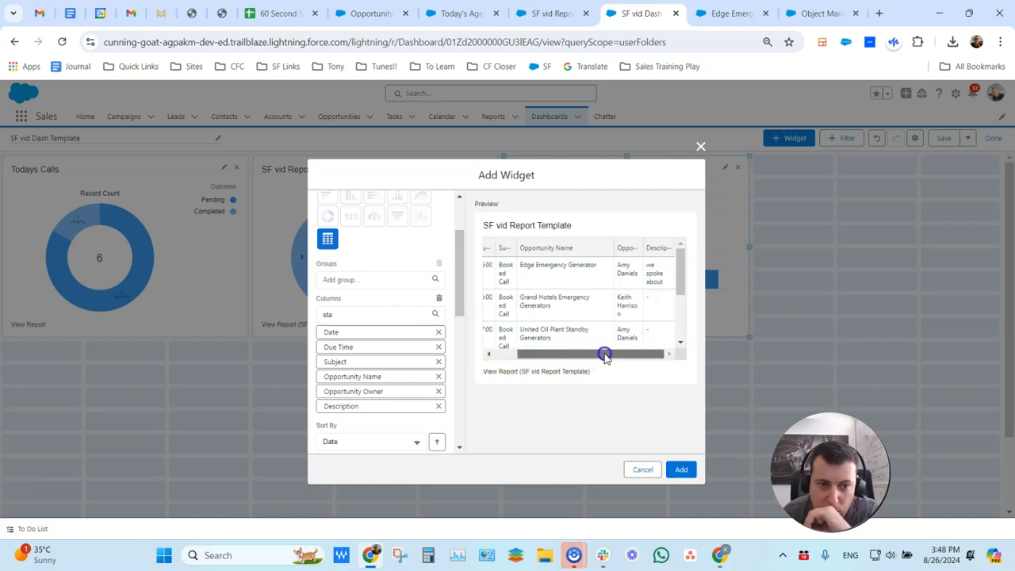
{"action": "left_click", "coordinate": [354, 312]}
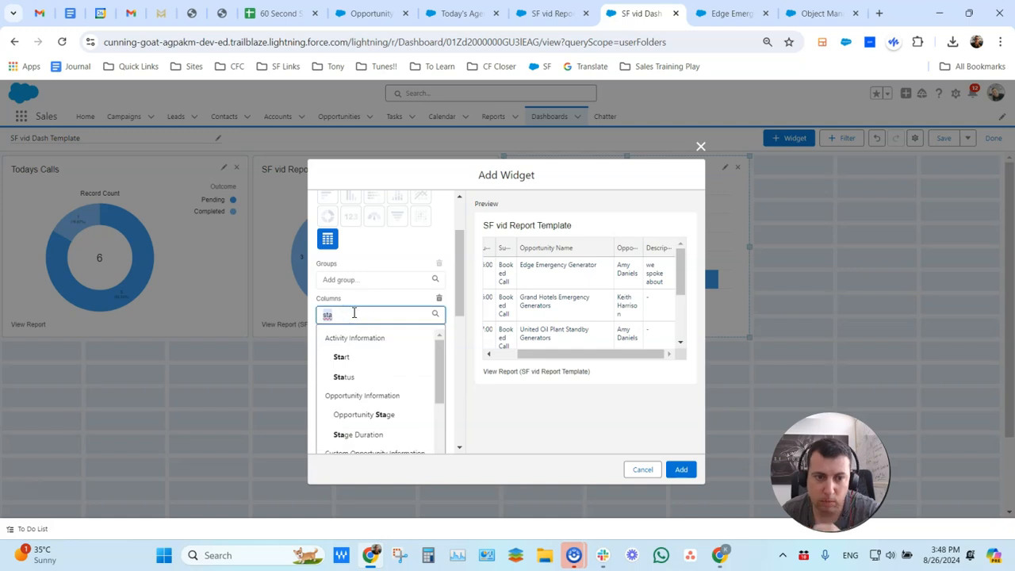
{"action": "left_click", "coordinate": [379, 413]}
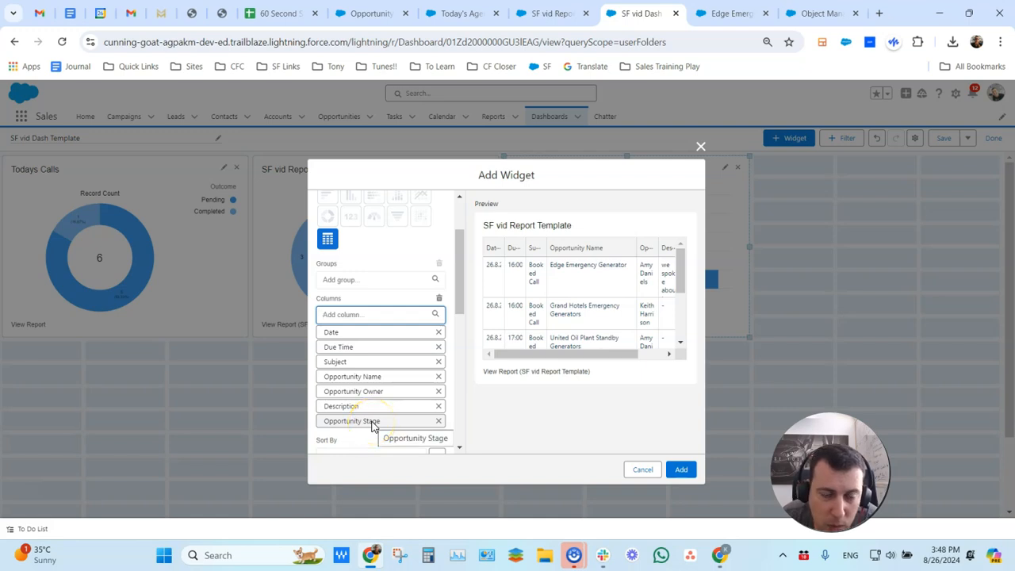
Make Opportunity Stage the table's first column and remove the Date, Due Time and Subject columns
{"action": "left_click_drag", "start_coordinate": [373, 426], "coordinate": [370, 337]}
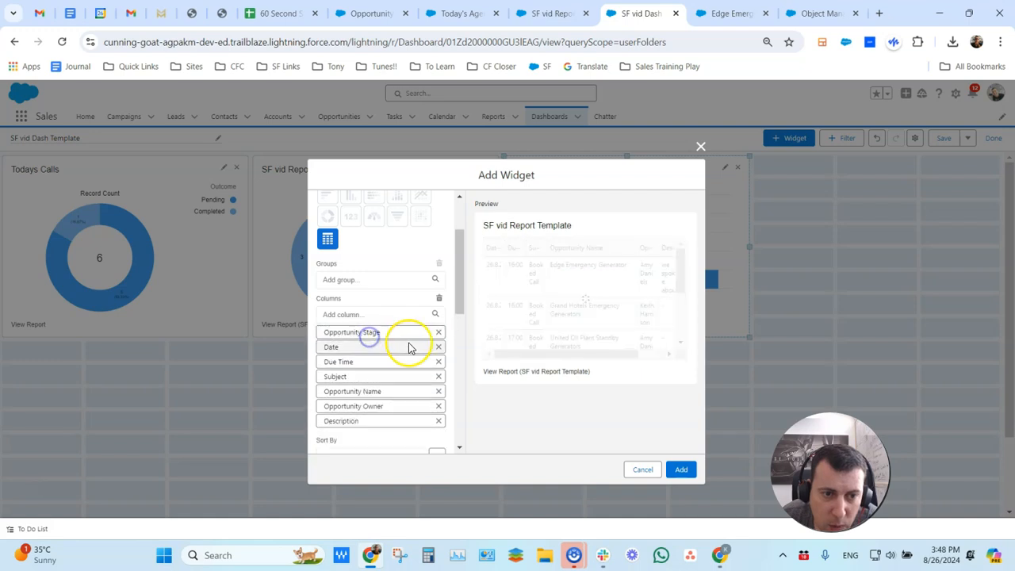
{"action": "left_click", "coordinate": [438, 347]}
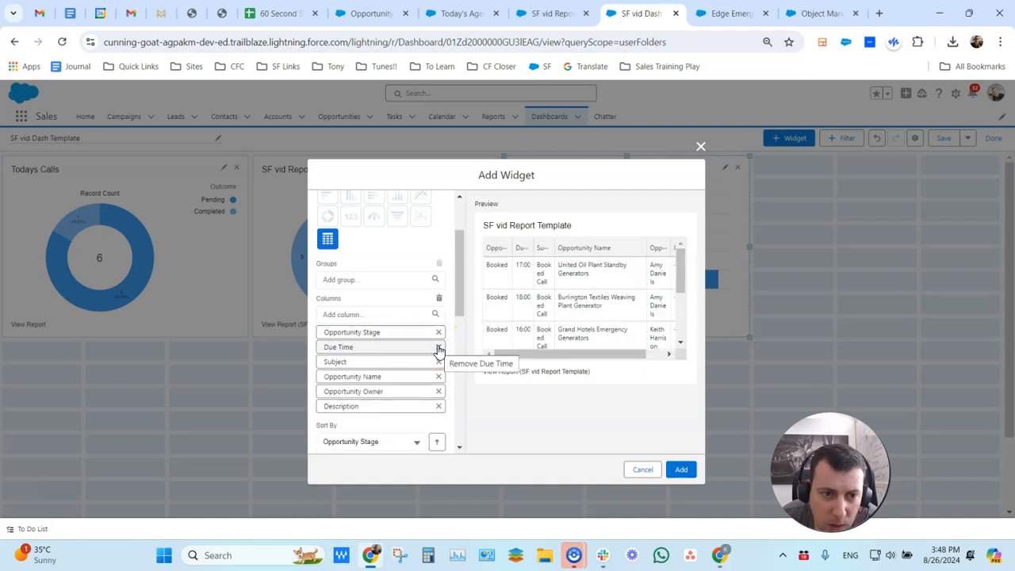
{"action": "left_click", "coordinate": [439, 347]}
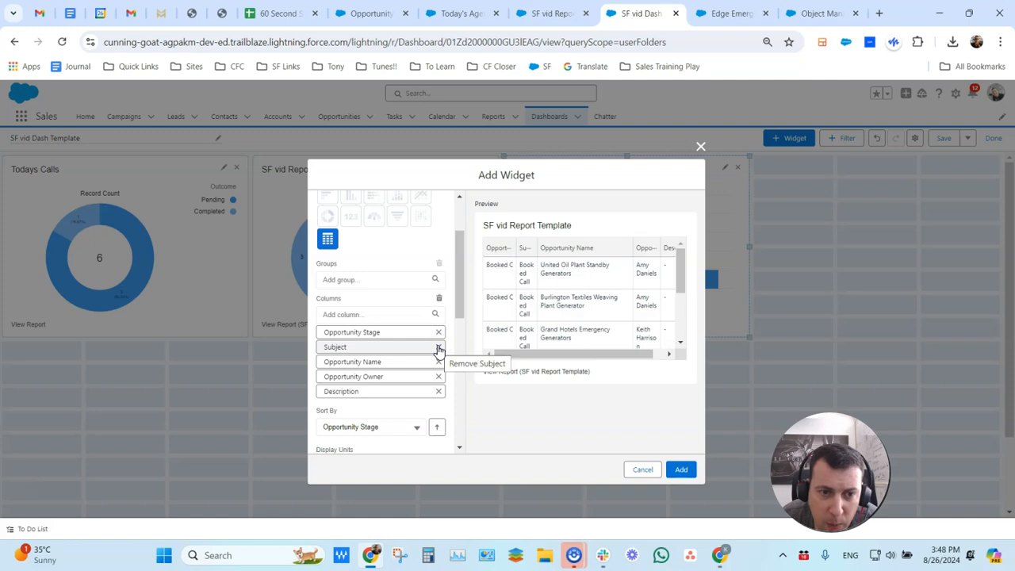
{"action": "left_click", "coordinate": [438, 347]}
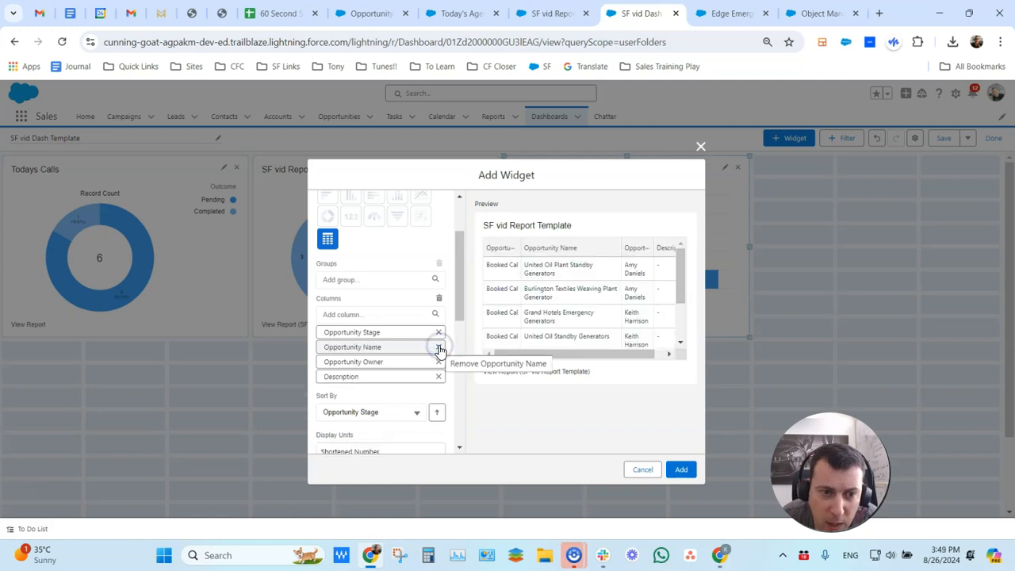
{"action": "left_click", "coordinate": [411, 348]}
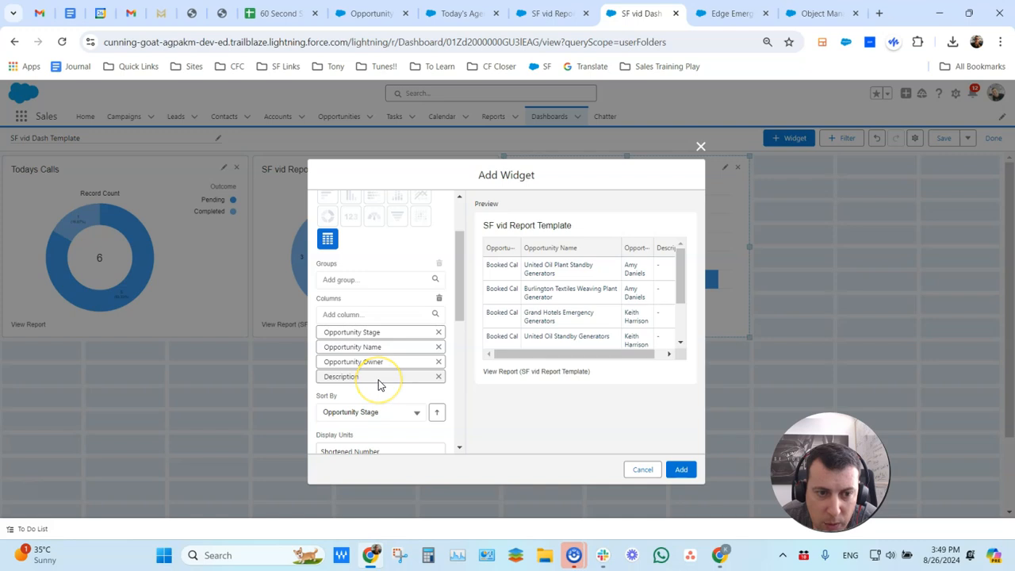
Title the table widget Todays Opportunities and add it to the dashboard
{"action": "scroll", "coordinate": [401, 410], "scroll_direction": "down", "scroll_amount": 3}
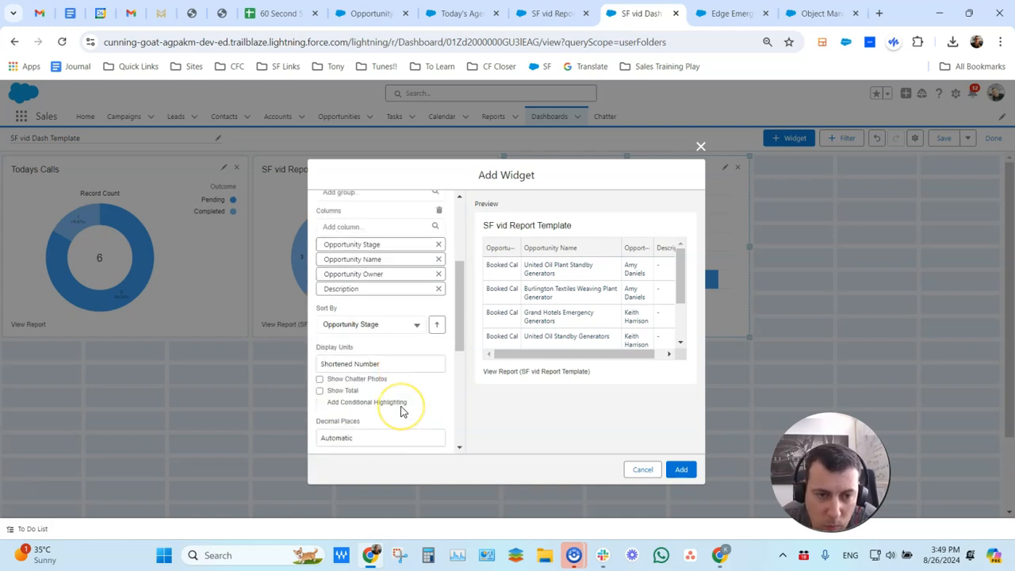
{"action": "scroll", "coordinate": [400, 410], "scroll_direction": "down", "scroll_amount": 5}
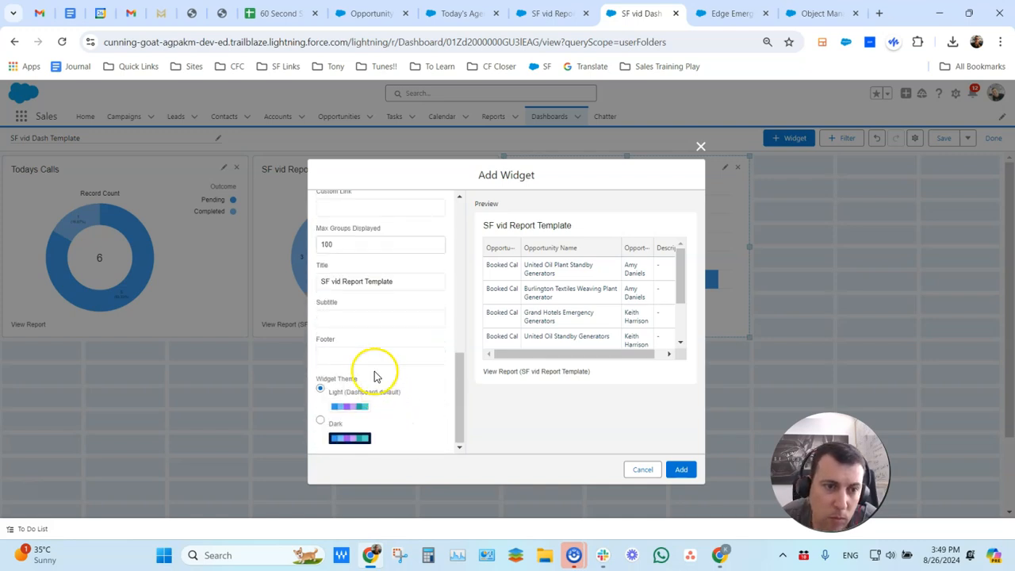
{"action": "double_click", "coordinate": [388, 288]}
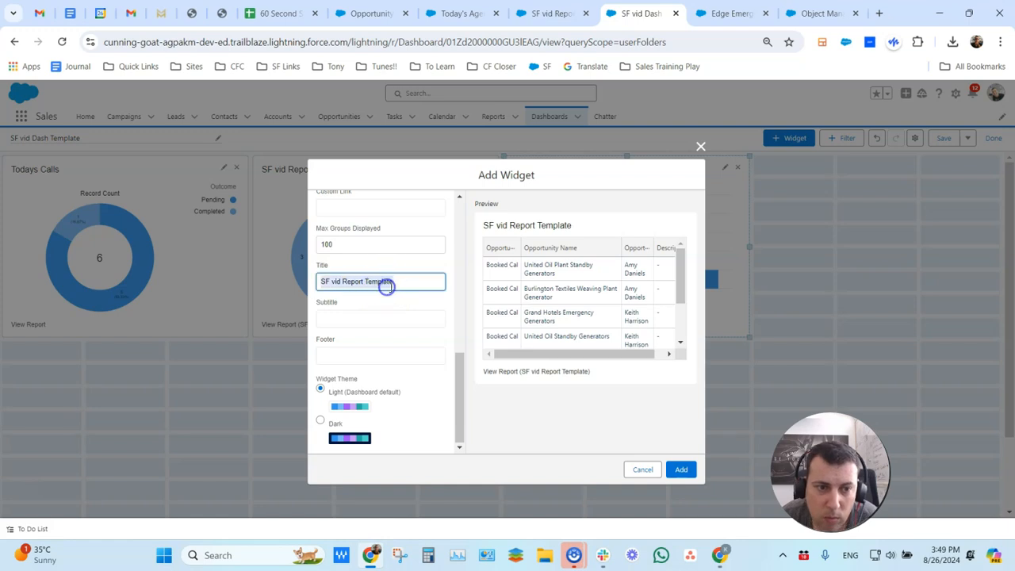
{"action": "type", "text": "Todays Opportunities"}
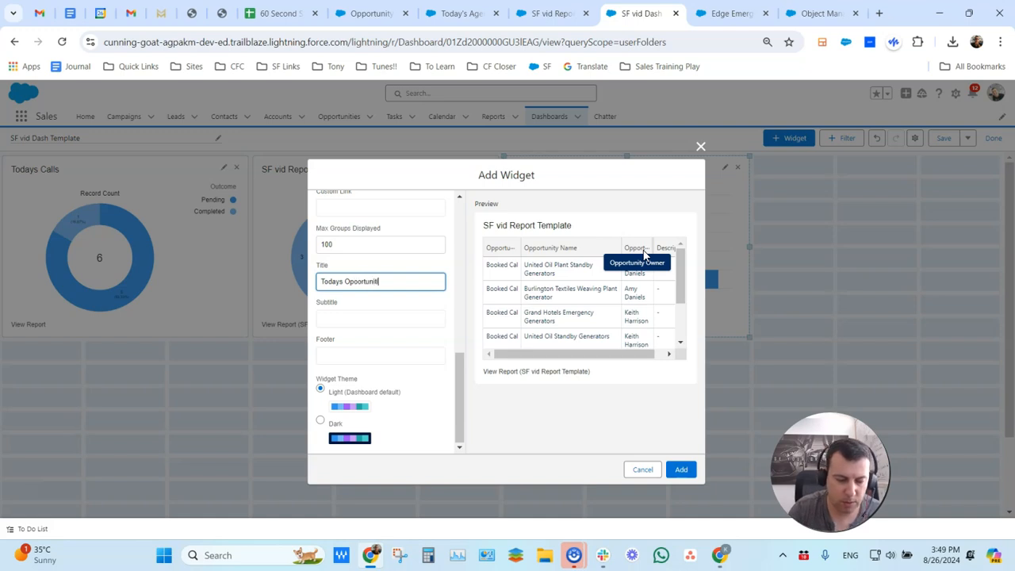
{"action": "right_click", "coordinate": [360, 282]}
{"action": "left_click", "coordinate": [416, 48]}
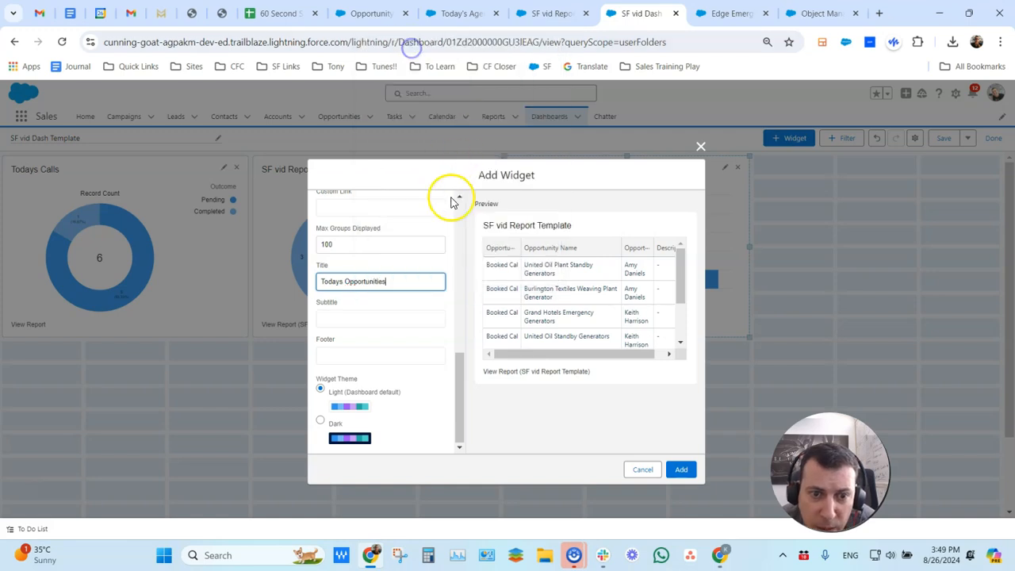
{"action": "left_click", "coordinate": [680, 469]}
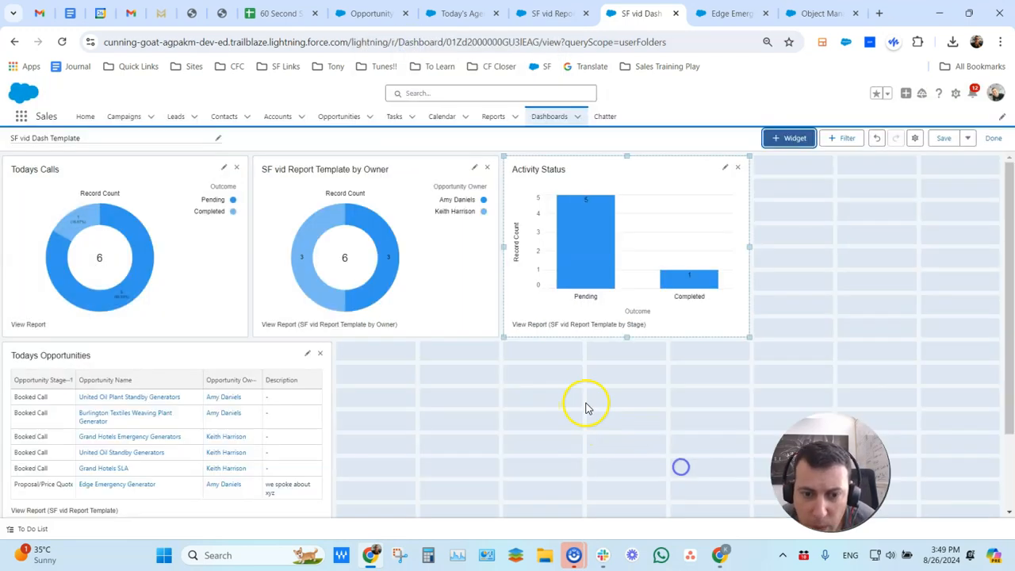
Widen the Todays Opportunities table widget to span the full width of the dashboard grid
{"action": "left_click", "coordinate": [299, 410]}
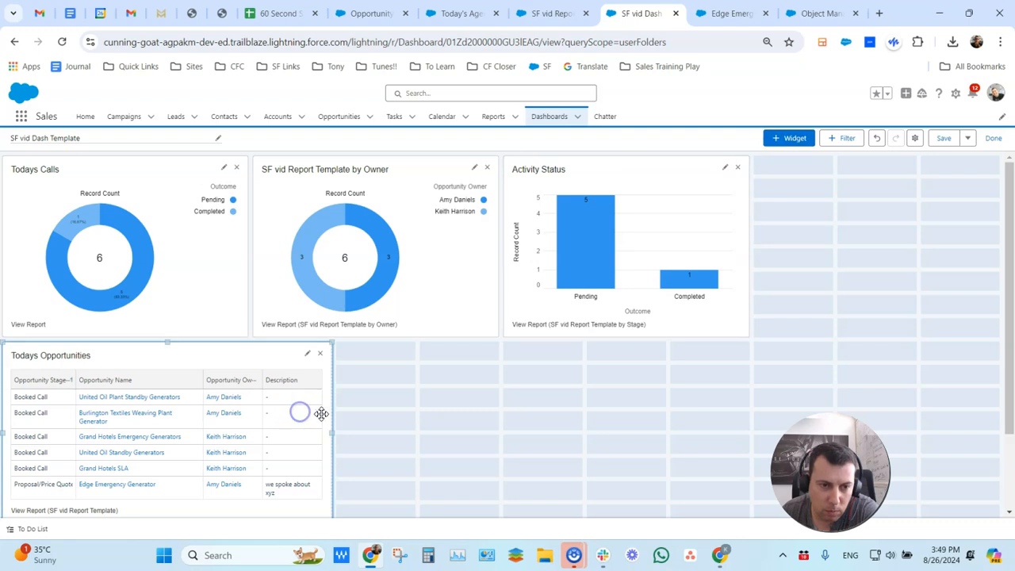
{"action": "left_click_drag", "start_coordinate": [331, 434], "coordinate": [998, 437]}
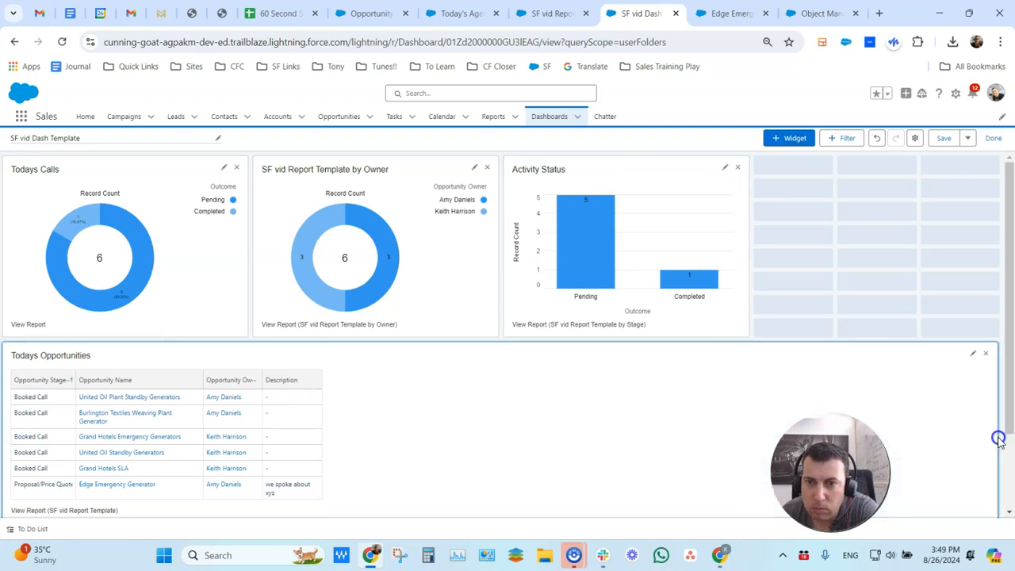
{"action": "scroll", "coordinate": [828, 408], "scroll_direction": "down", "scroll_amount": 1}
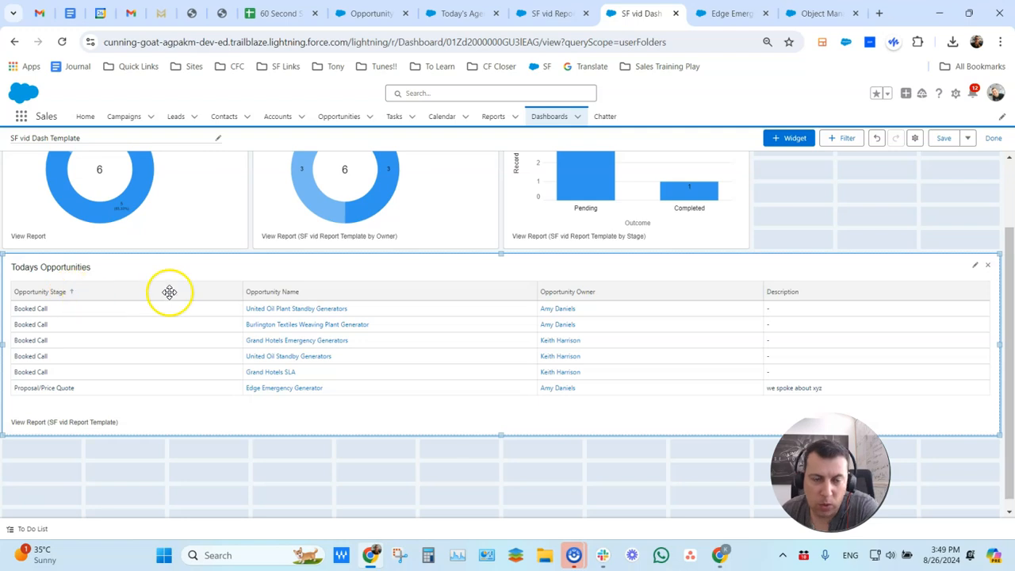
{"action": "scroll", "coordinate": [200, 313], "scroll_direction": "up", "scroll_amount": 2}
{"action": "left_click_drag", "start_coordinate": [624, 211], "coordinate": [671, 204]}
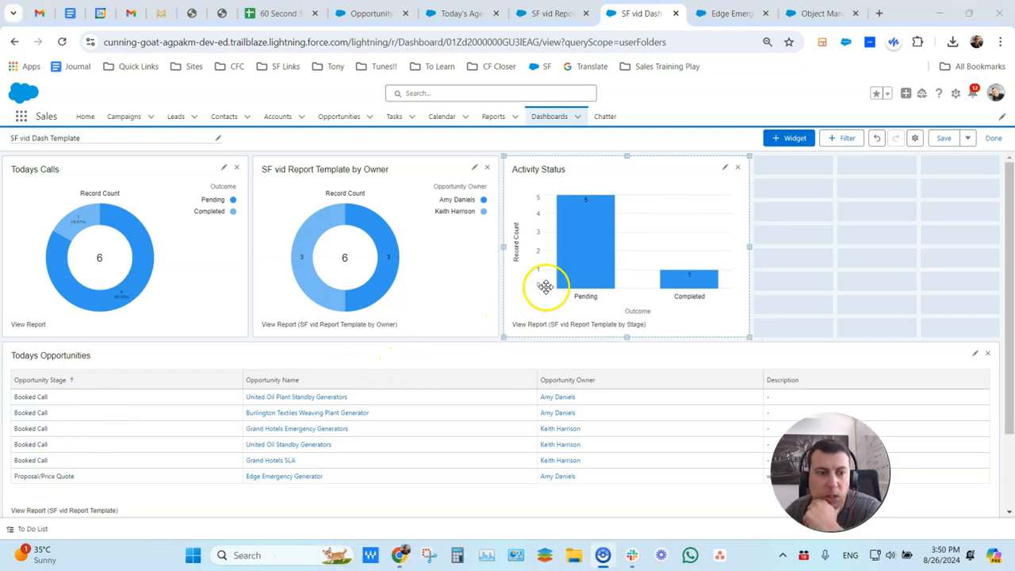
Start a new chart widget based on the SF vid Report Template by Stage report
{"action": "left_click", "coordinate": [793, 138]}
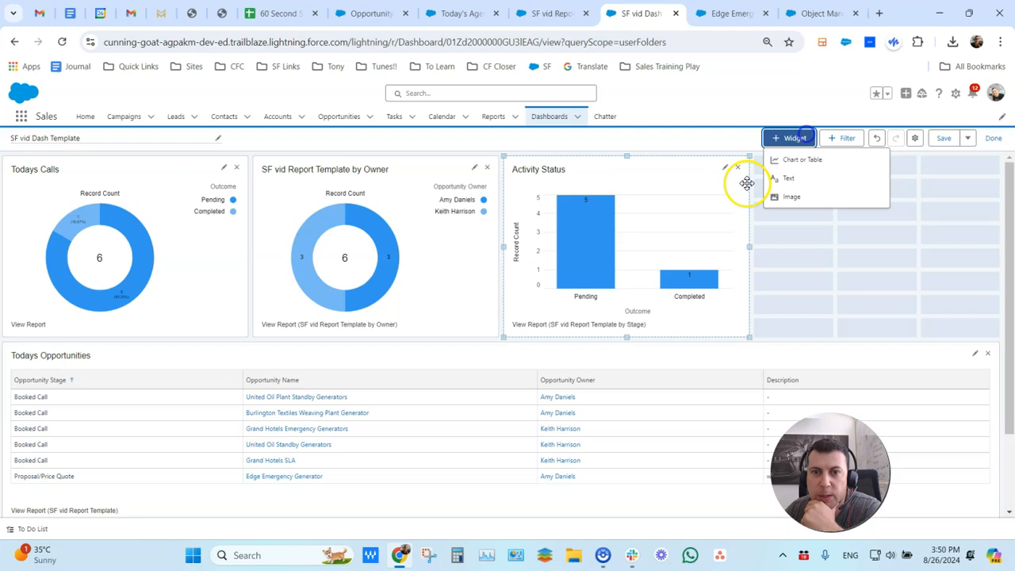
{"action": "left_click", "coordinate": [806, 161]}
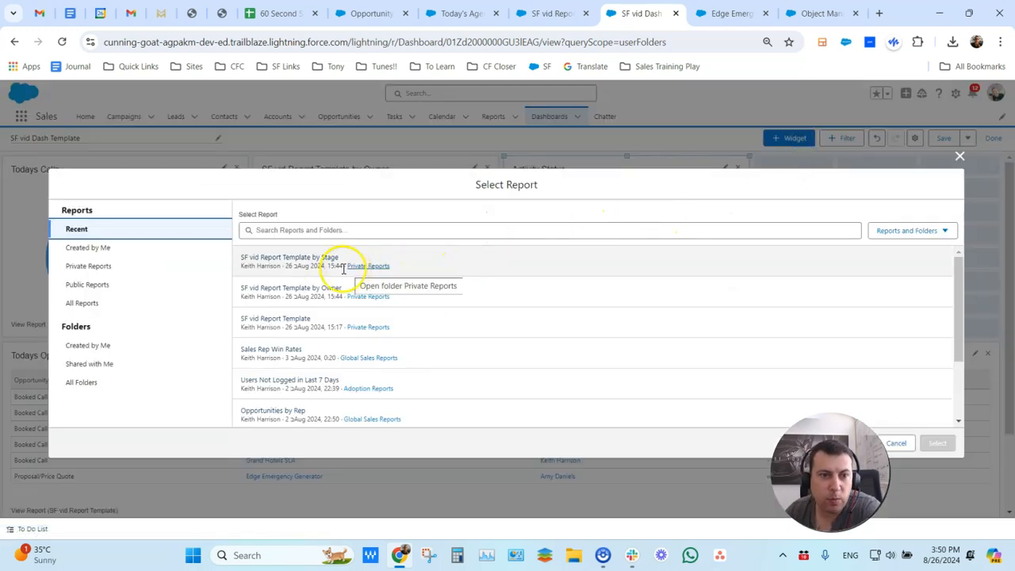
{"action": "left_click", "coordinate": [310, 318]}
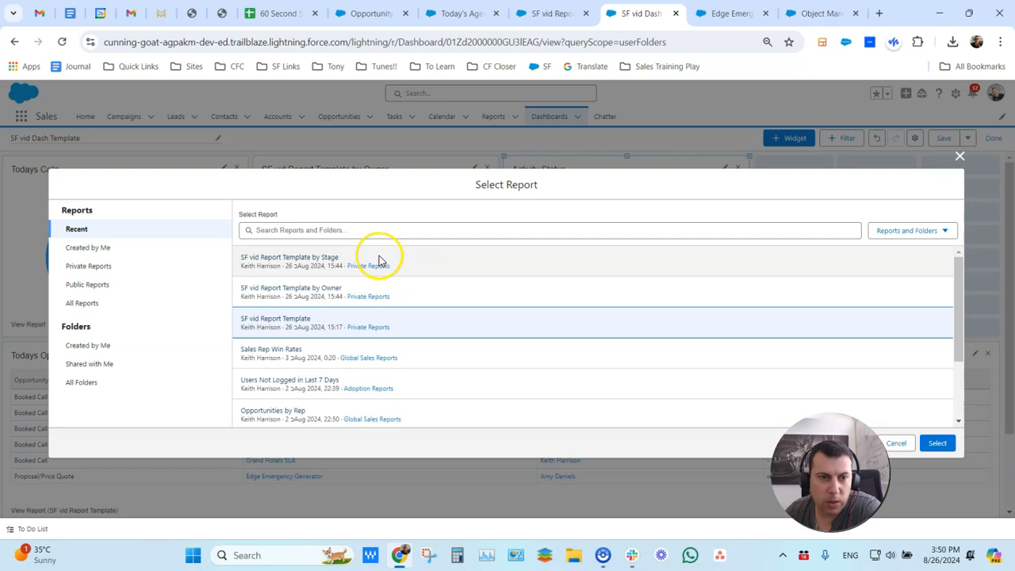
{"action": "left_click", "coordinate": [937, 442]}
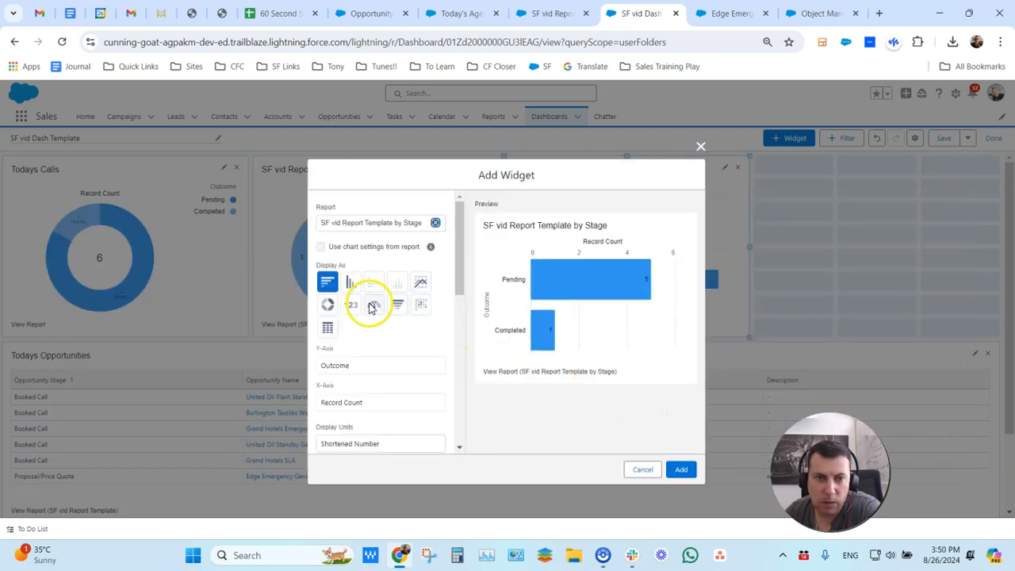
Preview the new stage widget as a metric, gauge, line, vertical bar and horizontal bar chart
{"action": "left_click", "coordinate": [349, 309]}
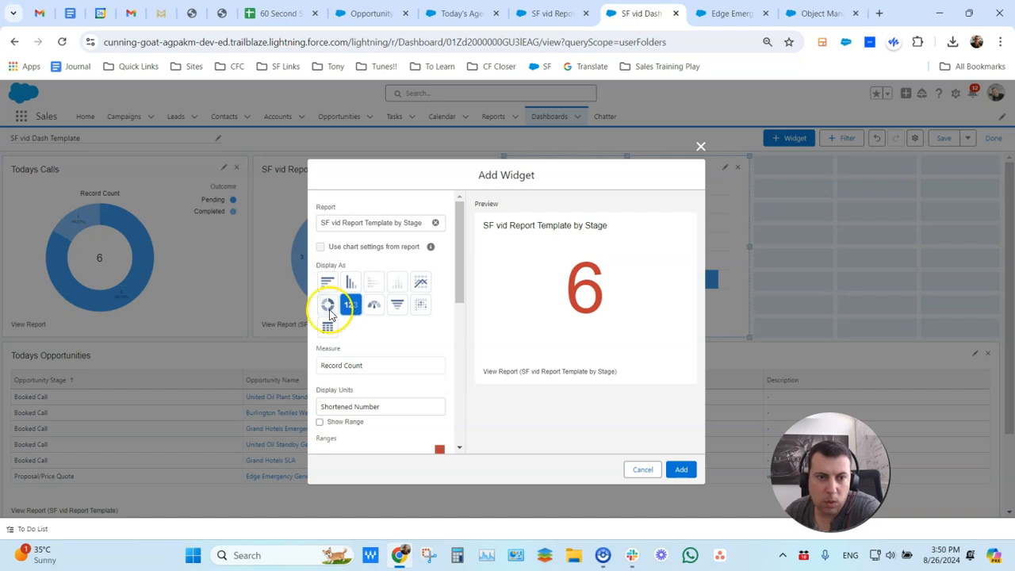
{"action": "left_click", "coordinate": [372, 308]}
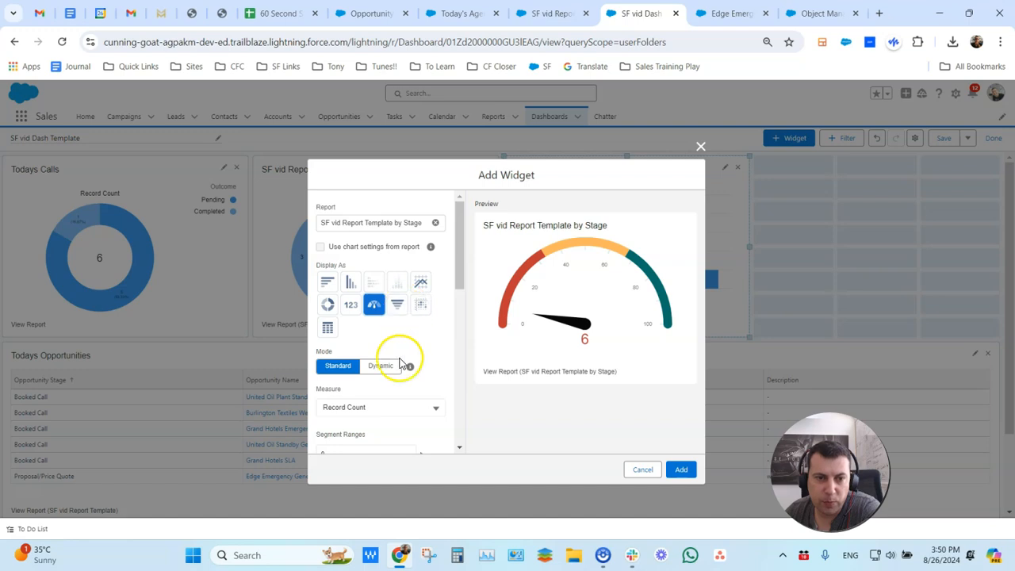
{"action": "scroll", "coordinate": [400, 362], "scroll_direction": "down", "scroll_amount": 2}
{"action": "scroll", "coordinate": [399, 363], "scroll_direction": "down", "scroll_amount": 5}
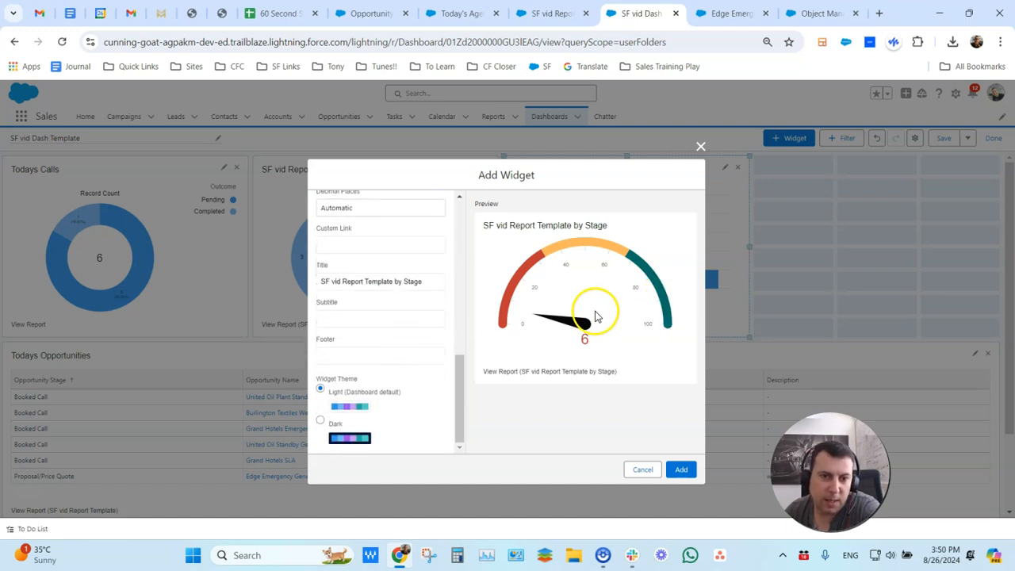
{"action": "scroll", "coordinate": [400, 341], "scroll_direction": "up", "scroll_amount": 8}
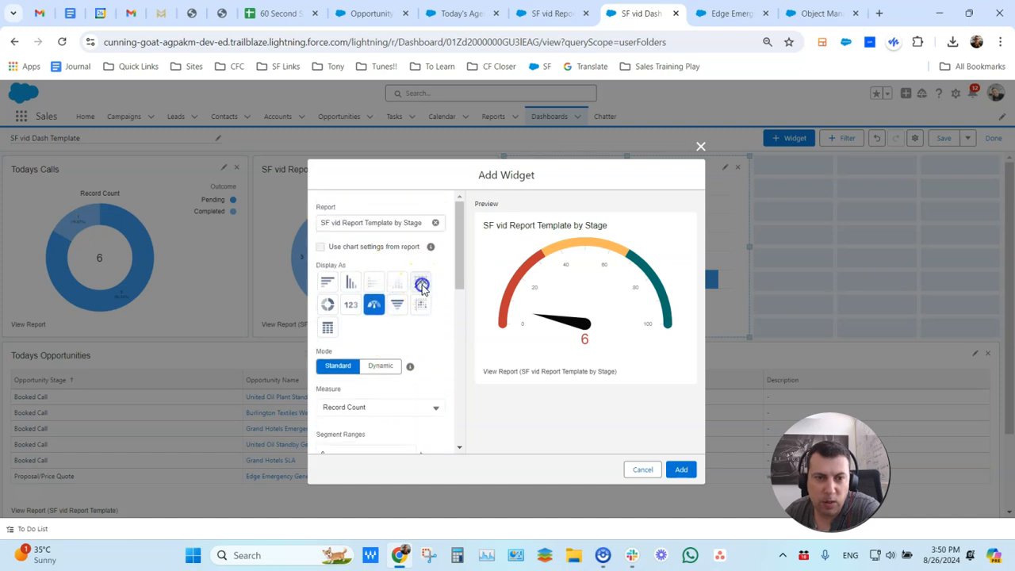
{"action": "left_click", "coordinate": [422, 285]}
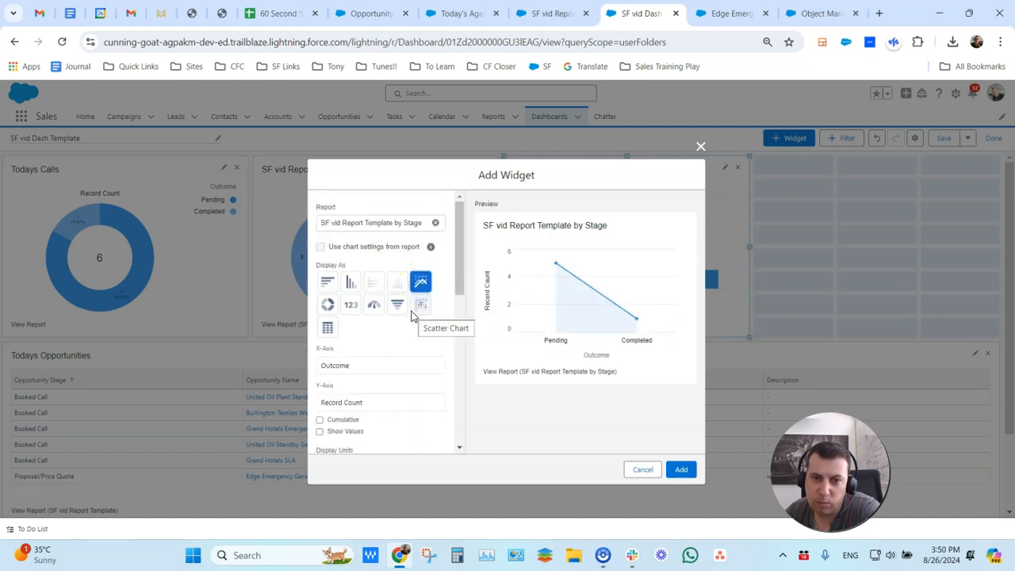
{"action": "left_click", "coordinate": [351, 287]}
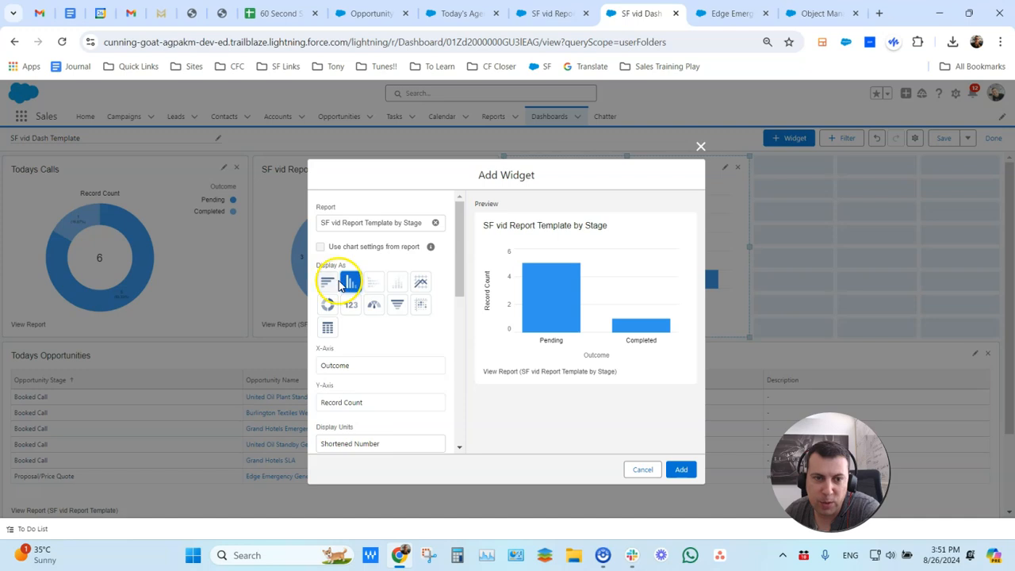
{"action": "left_click", "coordinate": [329, 283]}
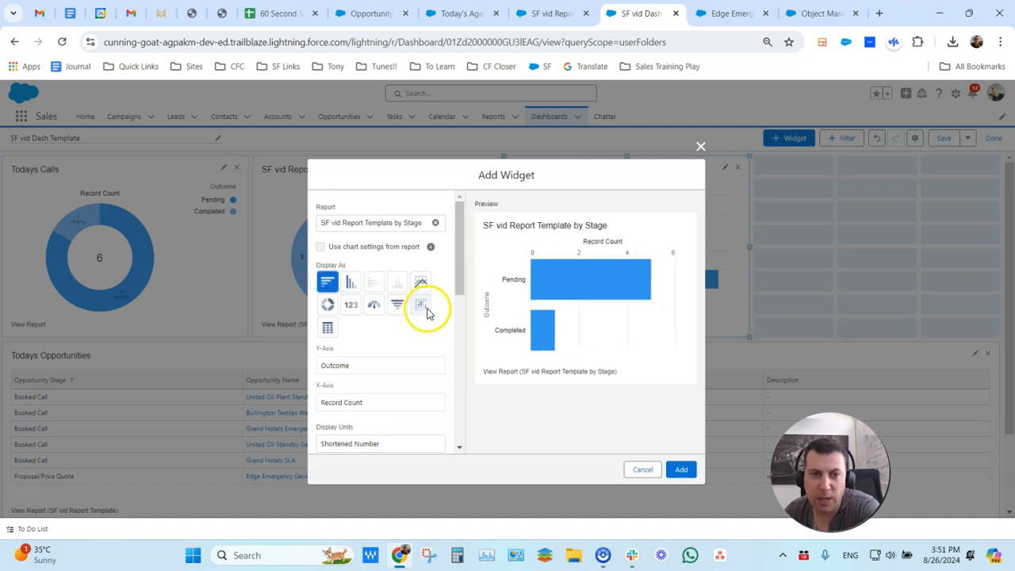
Display the stage widget as a funnel chart with percentages shown and add it to the dashboard
{"action": "left_click", "coordinate": [397, 307]}
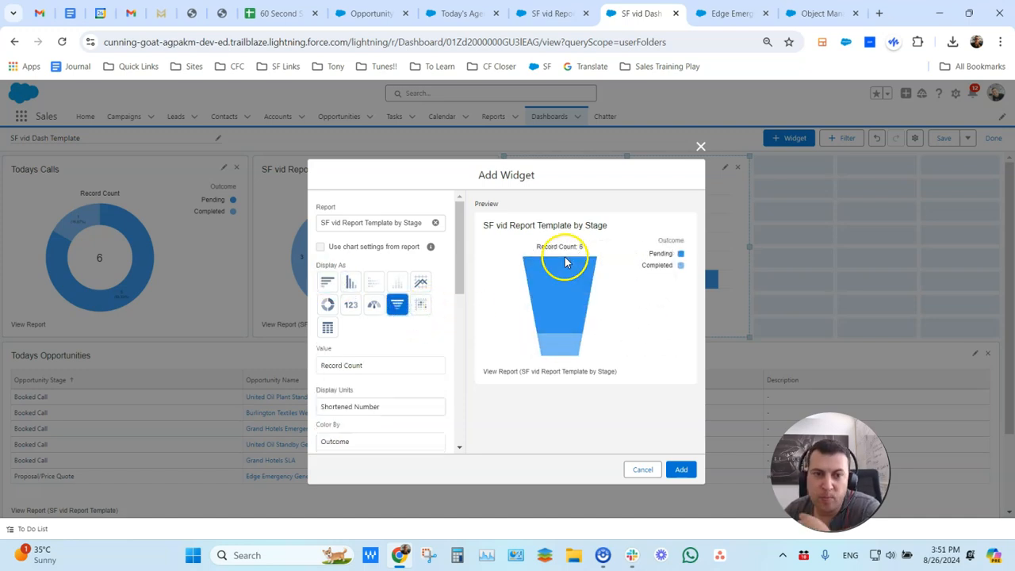
{"action": "mouse_move", "coordinate": [580, 296]}
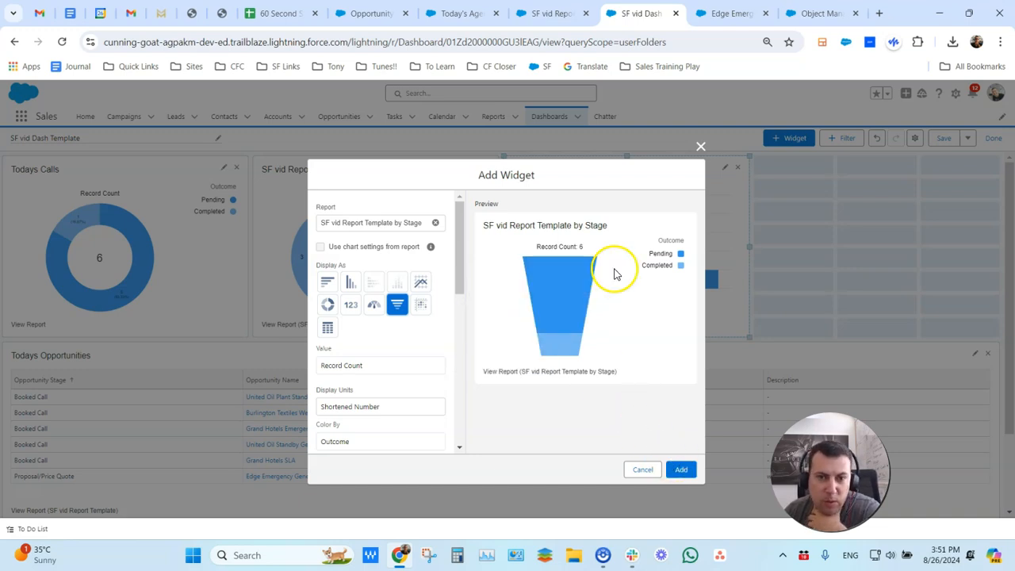
{"action": "scroll", "coordinate": [404, 373], "scroll_direction": "down", "scroll_amount": 2}
{"action": "left_click", "coordinate": [334, 294]}
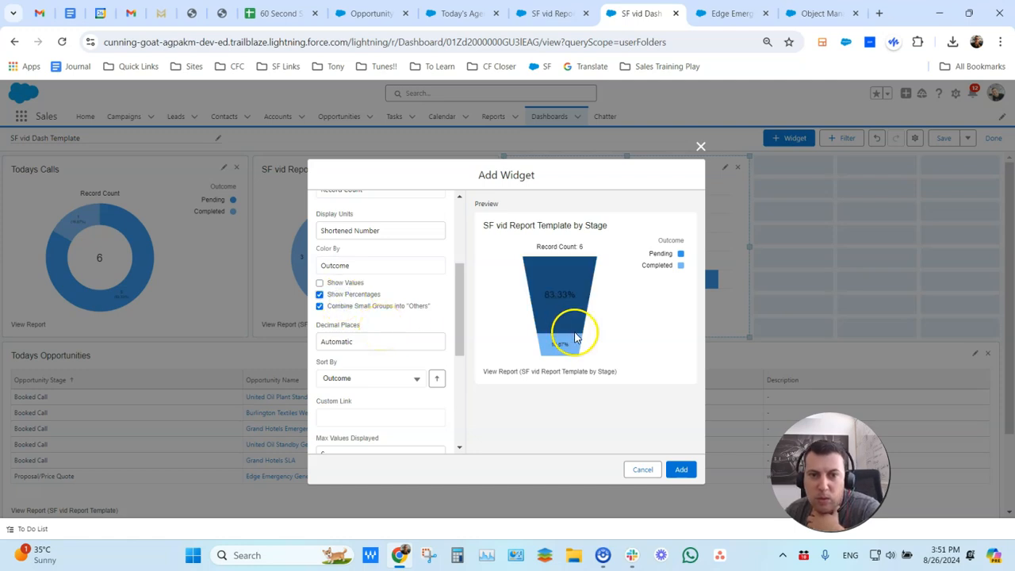
{"action": "mouse_move", "coordinate": [560, 306]}
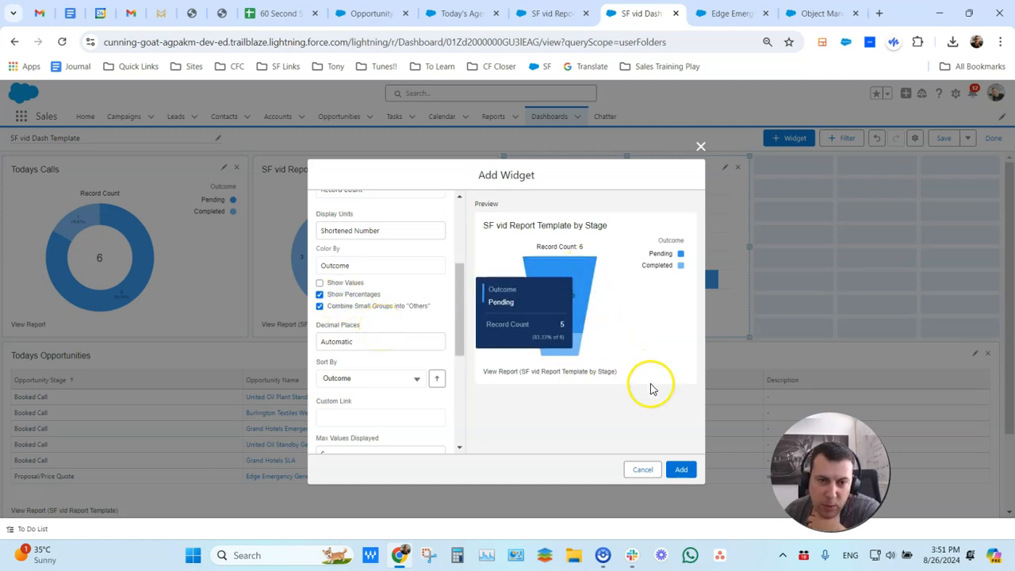
{"action": "left_click", "coordinate": [681, 470]}
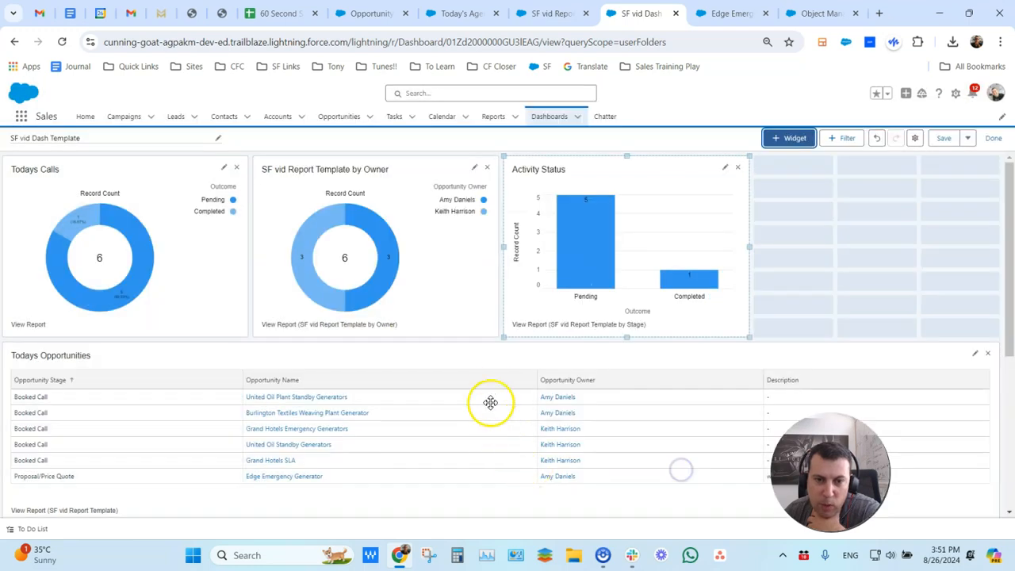
Narrow the funnel widget to three grid columns and place it beside the Activity Status widget
{"action": "left_click_drag", "start_coordinate": [227, 358], "coordinate": [906, 363]}
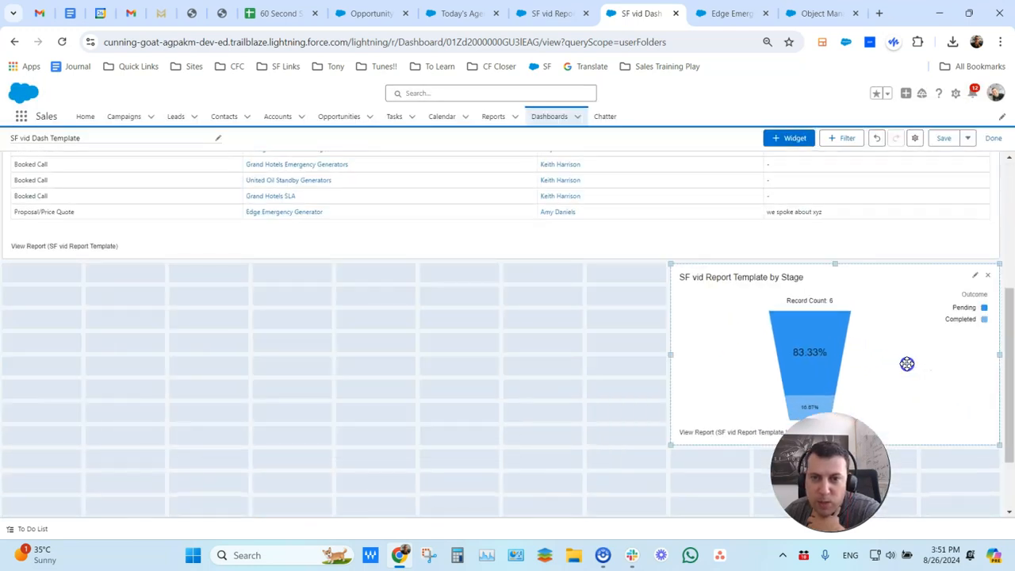
{"action": "left_click_drag", "start_coordinate": [671, 355], "coordinate": [777, 362]}
{"action": "scroll", "coordinate": [792, 376], "scroll_direction": "up", "scroll_amount": 5}
{"action": "scroll", "coordinate": [872, 424], "scroll_direction": "down", "scroll_amount": 2}
{"action": "left_click_drag", "start_coordinate": [937, 451], "coordinate": [969, 205]}
{"action": "scroll", "coordinate": [943, 246], "scroll_direction": "up", "scroll_amount": 2}
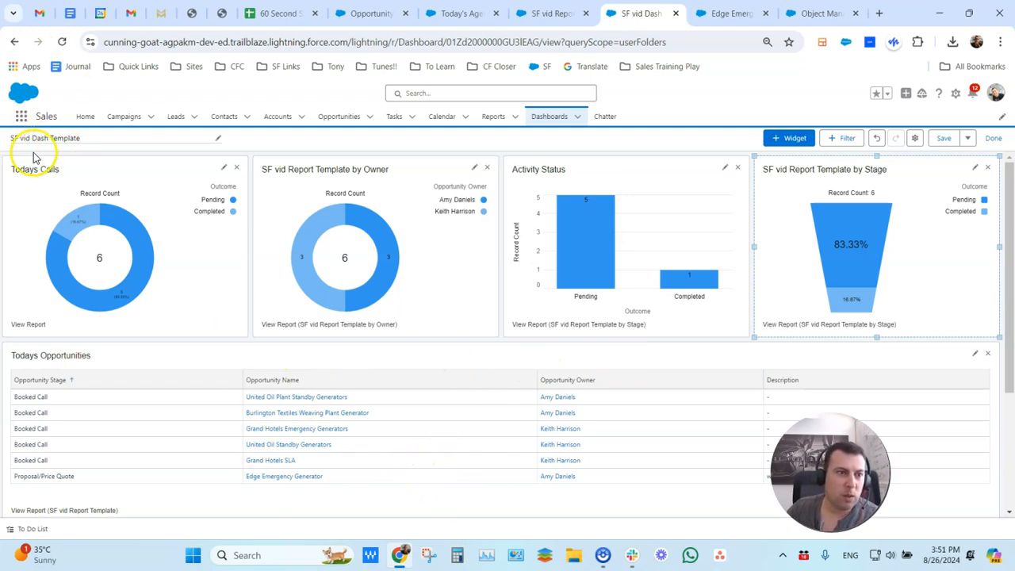
Rename the dashboard as Daily Report - SOD + EOD
{"action": "left_click", "coordinate": [217, 138]}
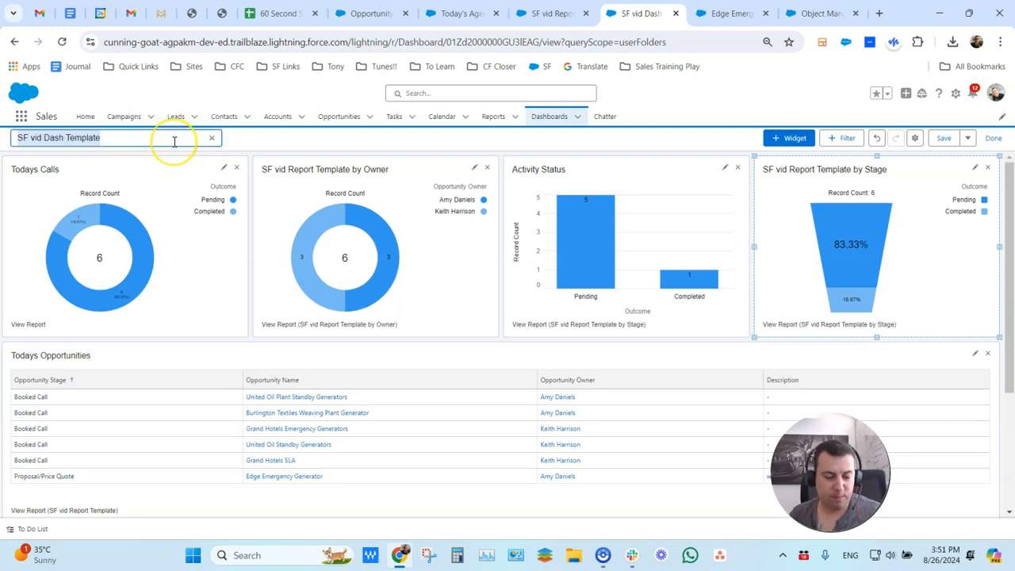
{"action": "type", "text": "EOD"}
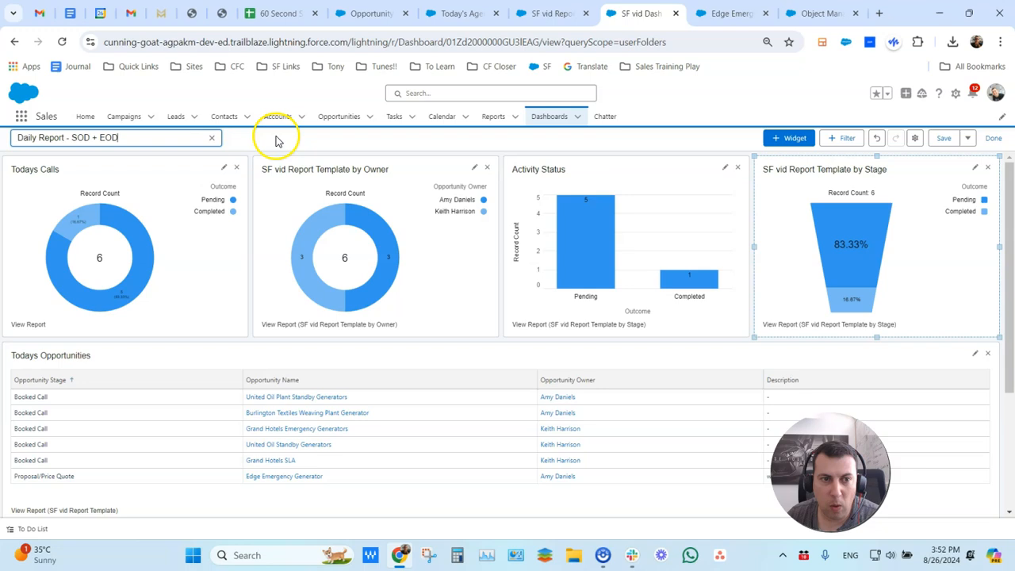
{"action": "left_click", "coordinate": [276, 140]}
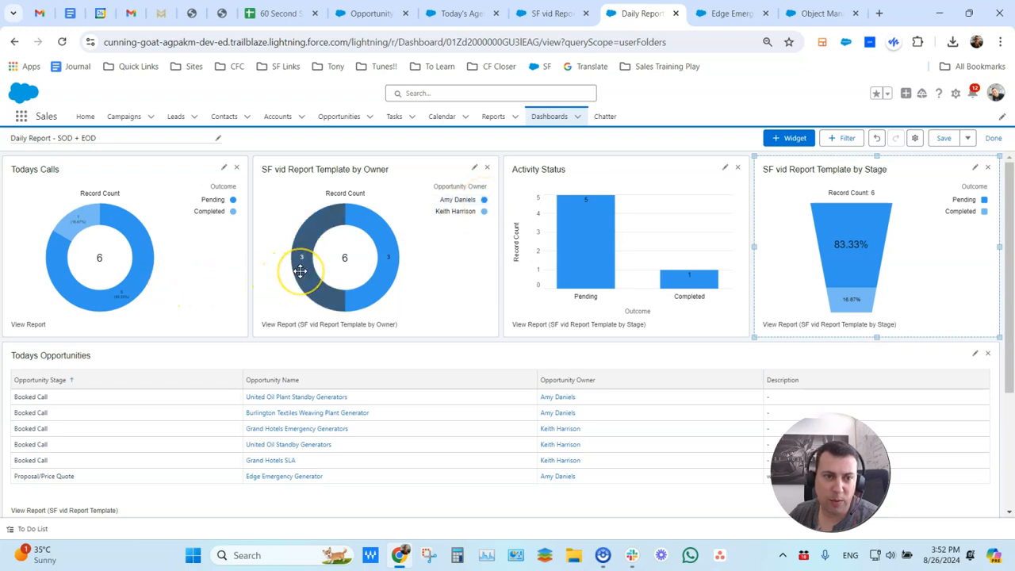
Save and finish editing the dashboard, and close the browser tab of the SF vid Report Template by Stage report
{"action": "left_click", "coordinate": [301, 271]}
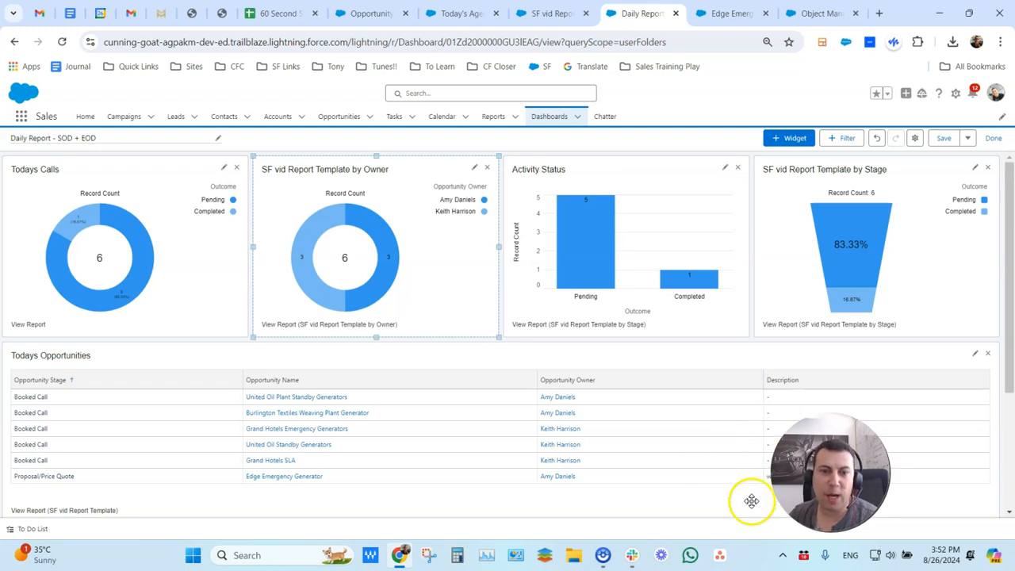
{"action": "left_click", "coordinate": [942, 138]}
{"action": "left_click", "coordinate": [971, 138]}
{"action": "left_click", "coordinate": [990, 138]}
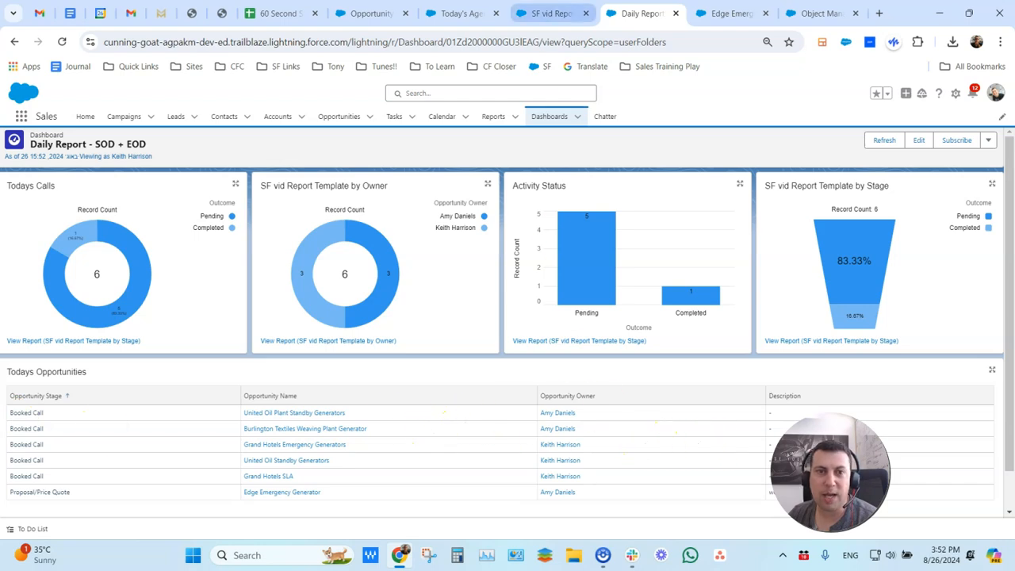
{"action": "left_click", "coordinate": [541, 9]}
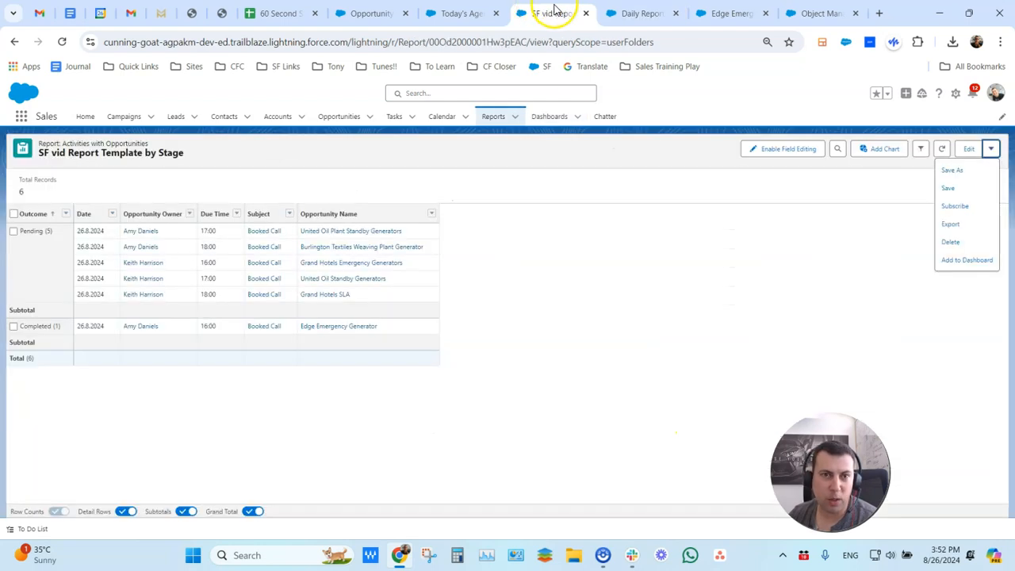
{"action": "left_click", "coordinate": [588, 15]}
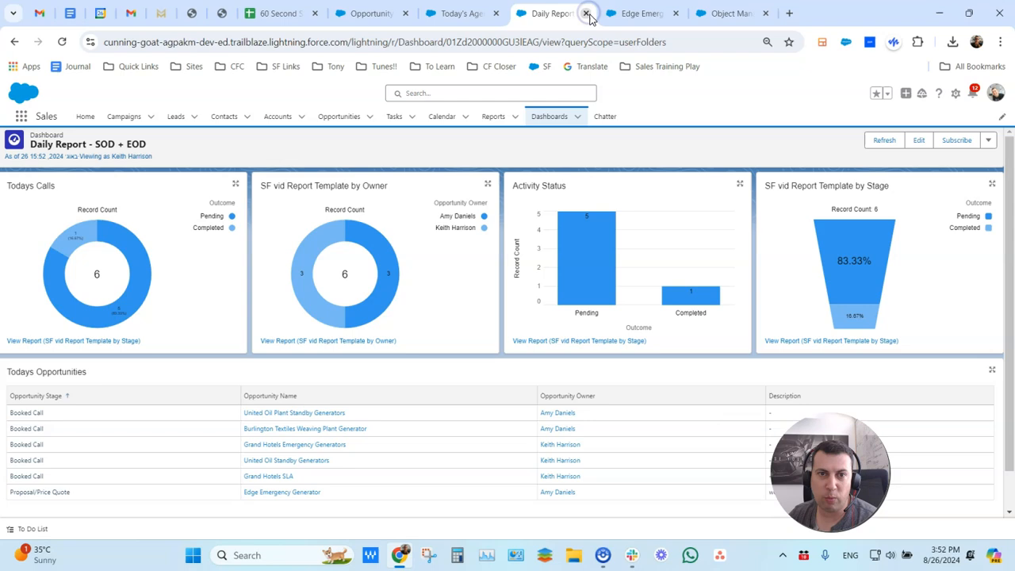
Close the browser tabs of the Edge Emergency Generator opportunity and the Opportunity Validation Rule page
{"action": "left_click", "coordinate": [644, 11]}
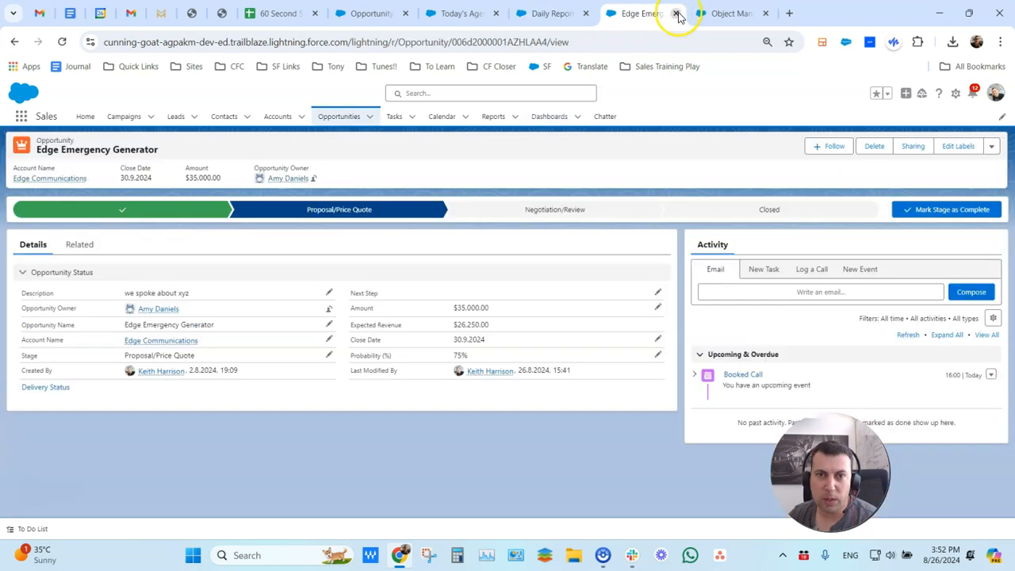
{"action": "left_click", "coordinate": [675, 14]}
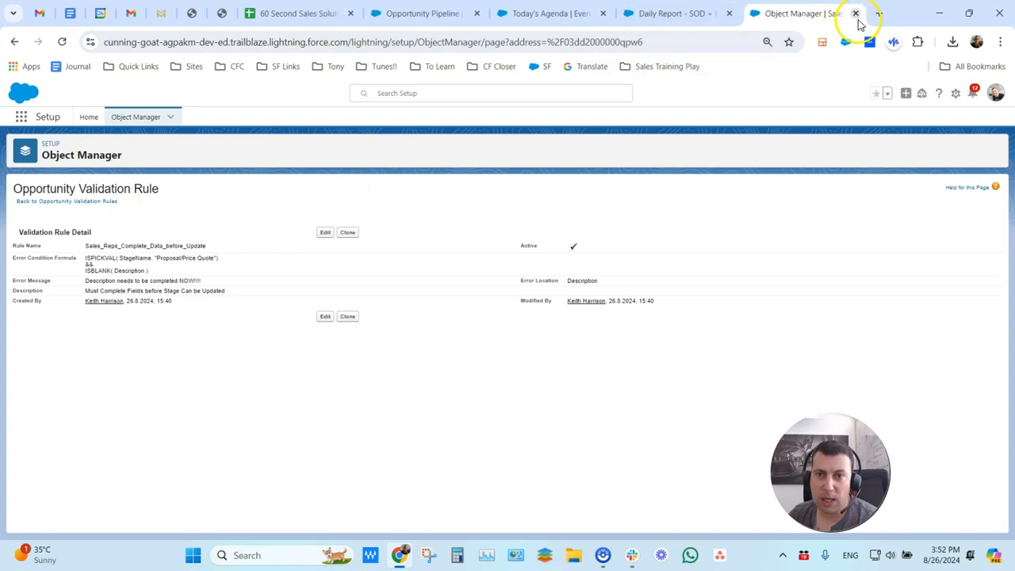
{"action": "left_click", "coordinate": [856, 15]}
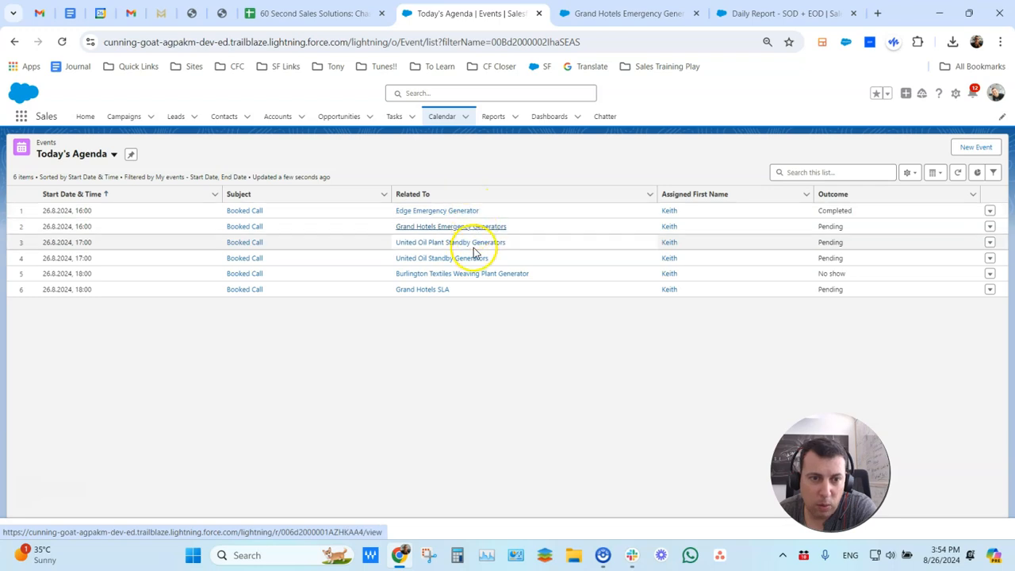
Open the United Oil Plant Standby Generators, United Oil Standby Generators and Grand Hotels SLA opportunities in new browser tabs, and close the Today's Agenda tab
{"action": "right_click", "coordinate": [456, 246]}
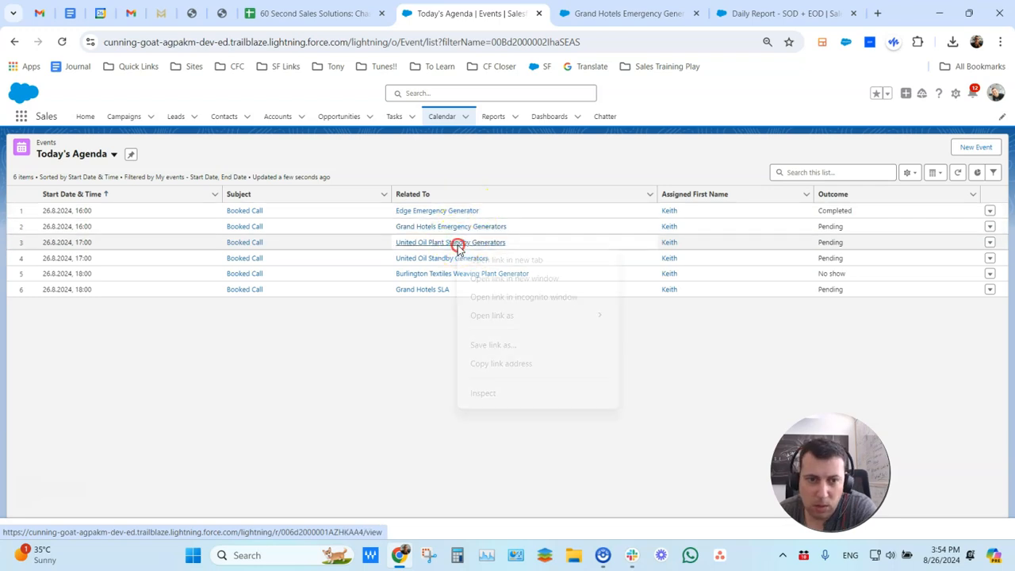
{"action": "left_click", "coordinate": [487, 259]}
{"action": "right_click", "coordinate": [473, 261]}
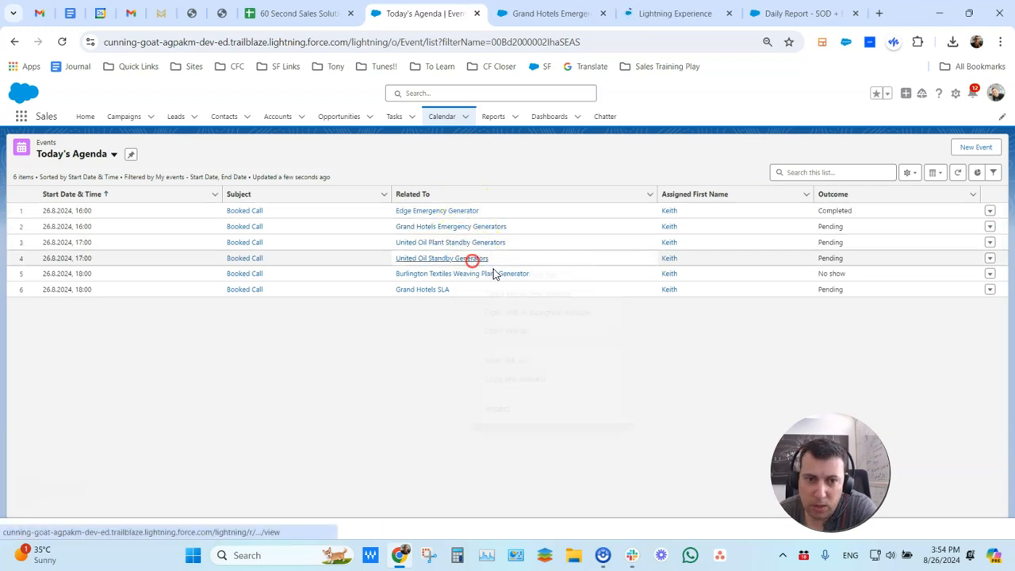
{"action": "left_click", "coordinate": [493, 273]}
{"action": "right_click", "coordinate": [434, 288]}
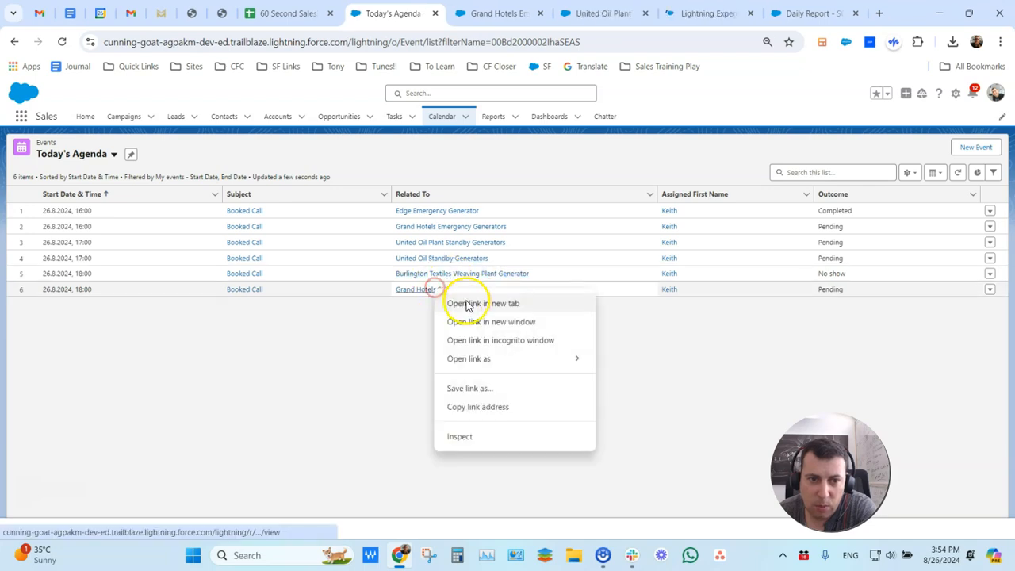
{"action": "left_click", "coordinate": [468, 306]}
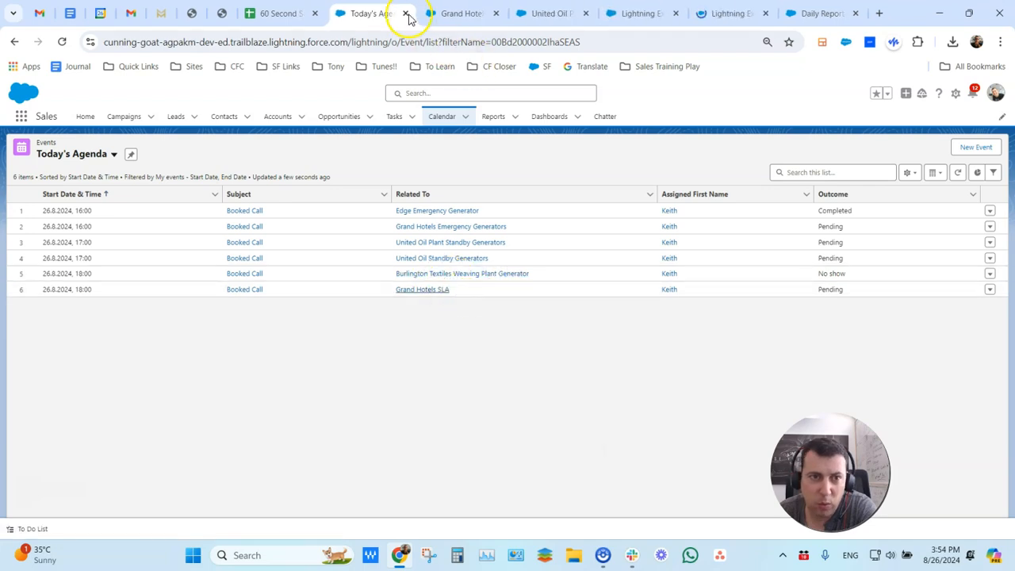
{"action": "left_click", "coordinate": [405, 15]}
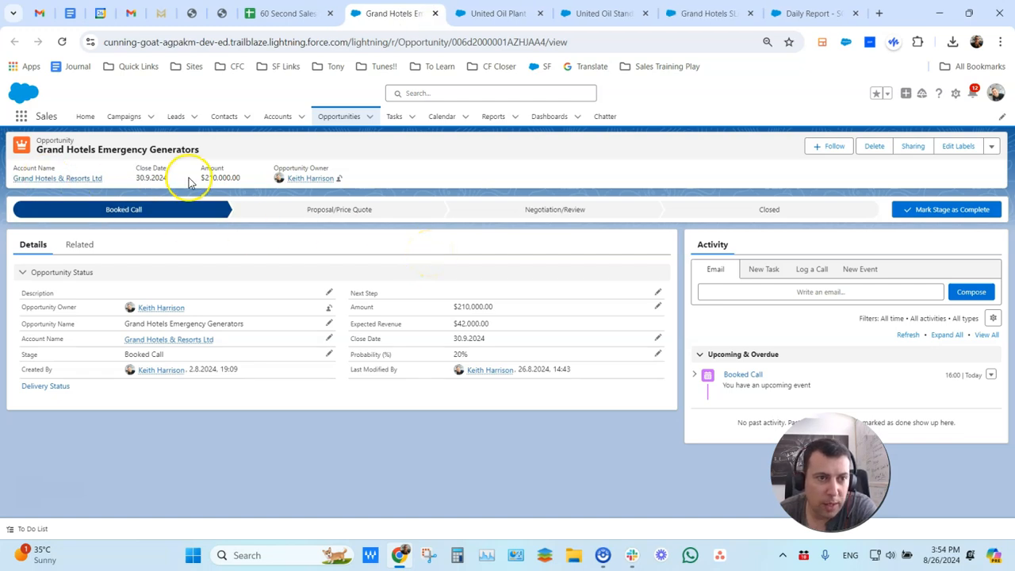
Set the Grand Hotels Emergency Generators opportunity's description to "Amazing Call, waiting on OK to Close" and save it
{"action": "left_click", "coordinate": [329, 293]}
{"action": "type", "text": "A"}
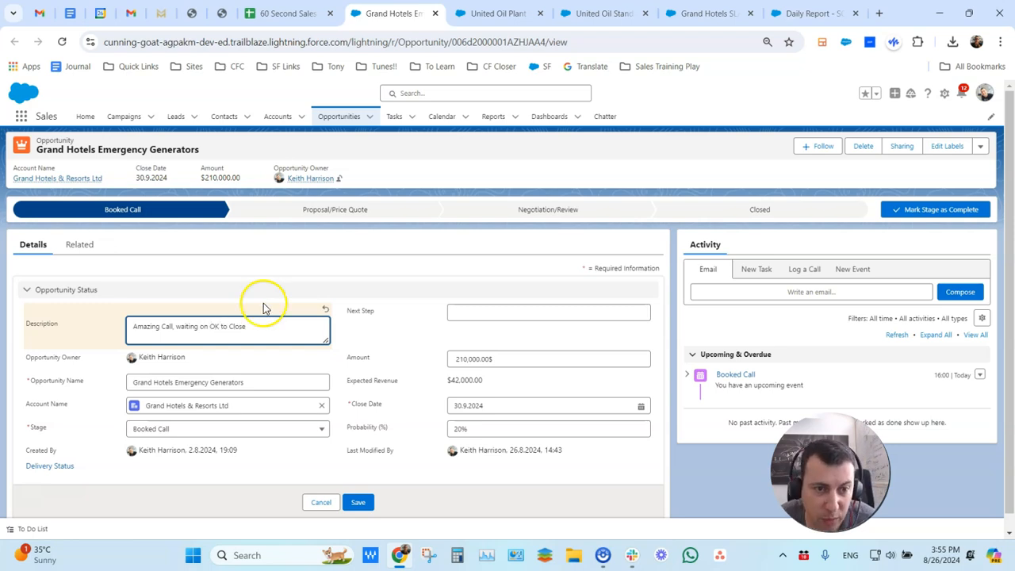
{"action": "left_click", "coordinate": [358, 501]}
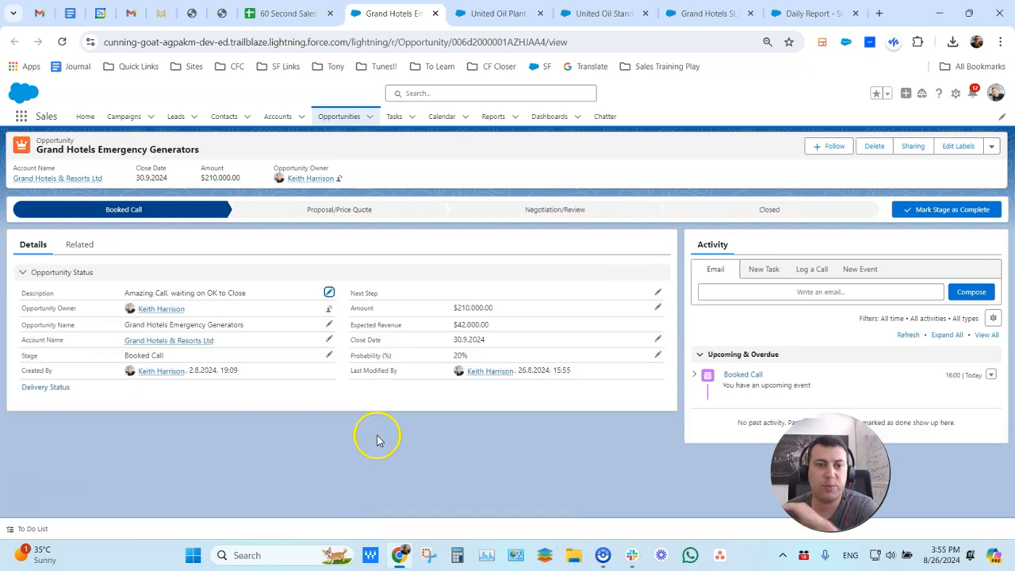
Mark Proposal/Price Quote as the current stage of the Grand Hotels Emergency Generators opportunity and close its browser tab
{"action": "left_click", "coordinate": [385, 210]}
{"action": "left_click", "coordinate": [942, 210]}
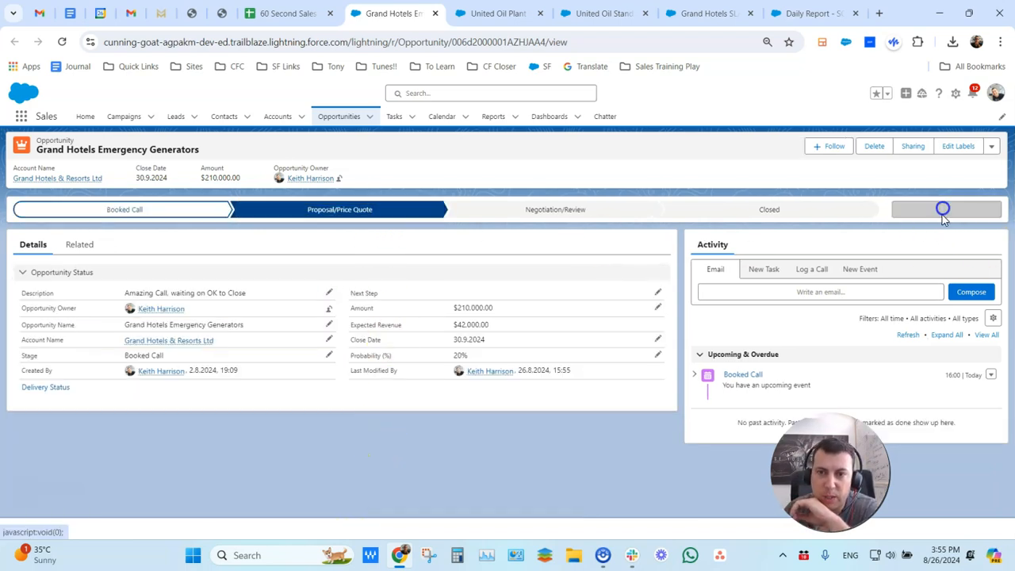
{"action": "left_click", "coordinate": [991, 375]}
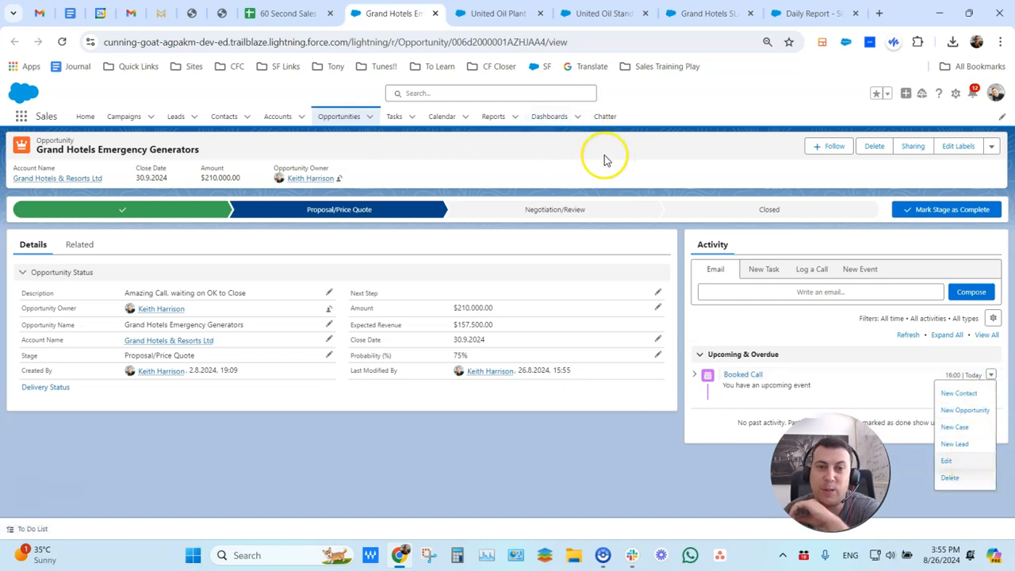
{"action": "left_click", "coordinate": [434, 13]}
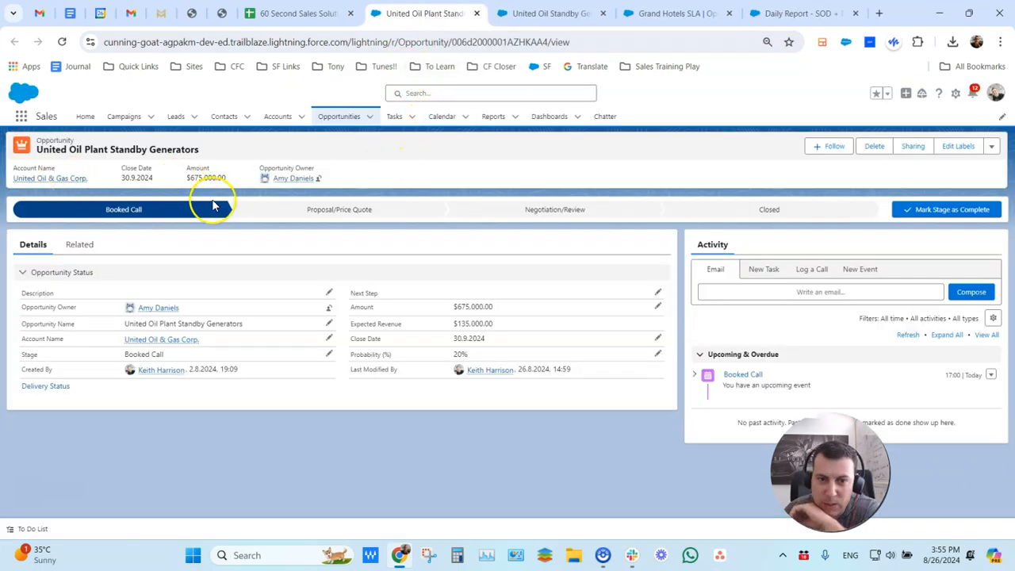
Set the United Oil Plant Standby Generators opportunity's description to "Deal!!!!!" and save it
{"action": "left_click", "coordinate": [328, 292]}
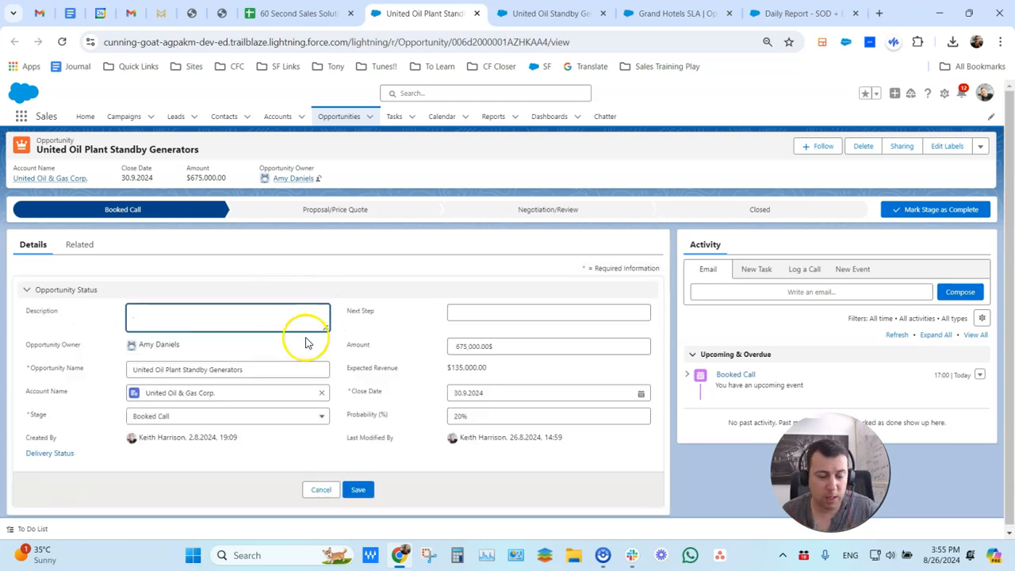
{"action": "type", "text": "Deal!!!!!"}
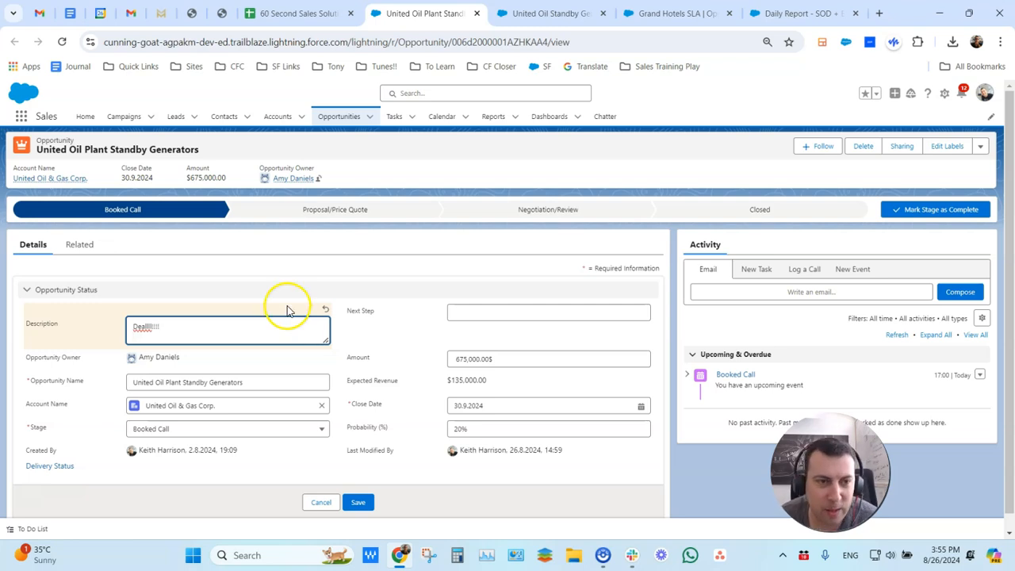
{"action": "left_click", "coordinate": [358, 501]}
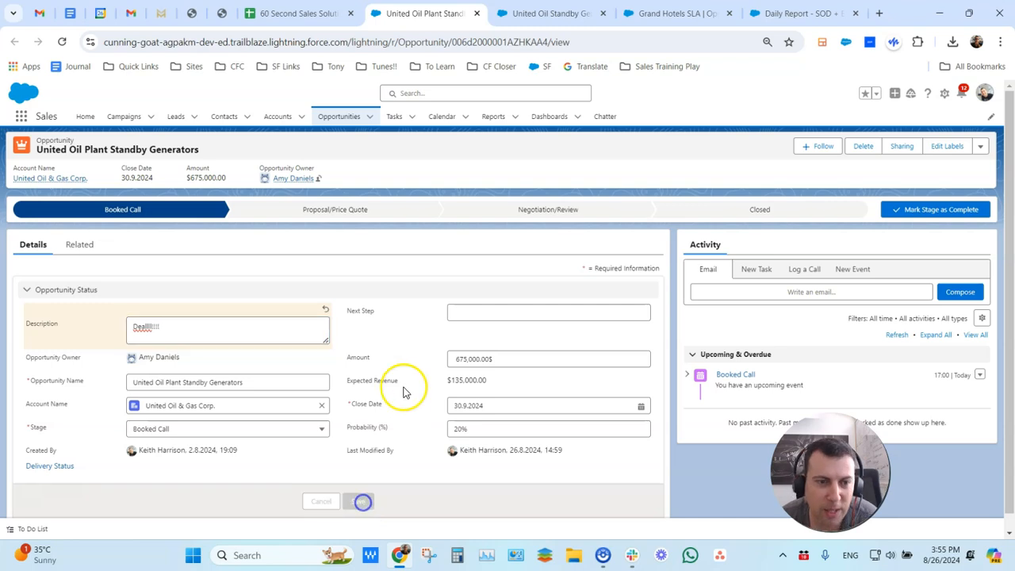
Close the United Oil Plant Standby Generators opportunity with the stage Closed Won
{"action": "left_click", "coordinate": [769, 209]}
{"action": "left_click", "coordinate": [940, 212]}
{"action": "left_click", "coordinate": [503, 307]}
{"action": "left_click", "coordinate": [497, 329]}
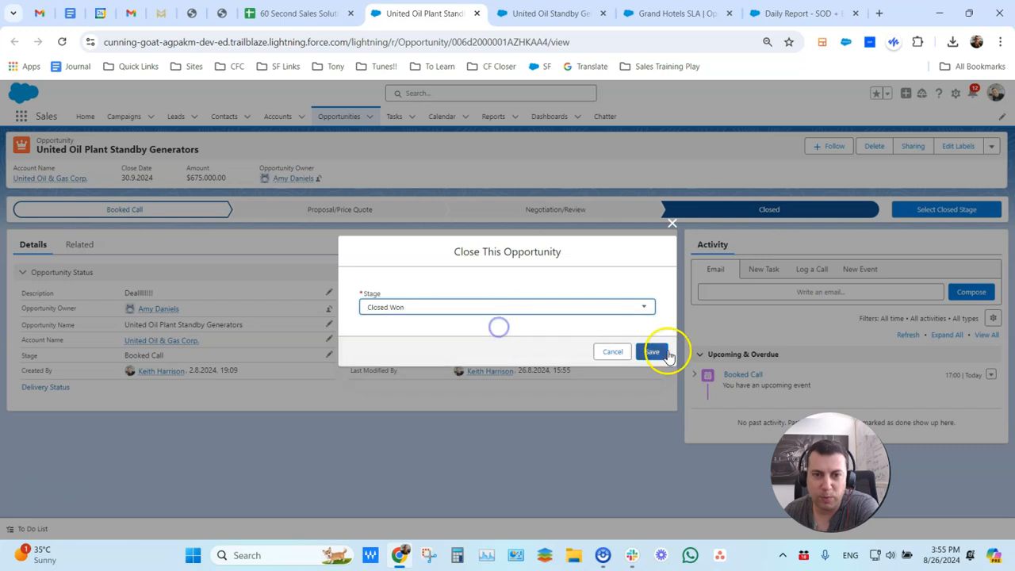
{"action": "left_click", "coordinate": [662, 354]}
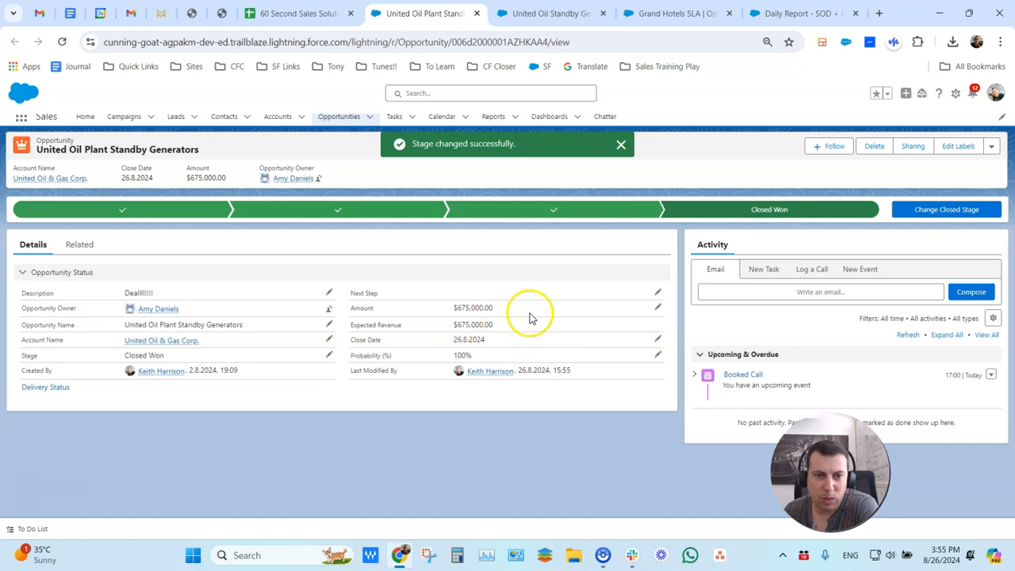
Set the outcome of the United Oil Plant Standby Generators booked call to Completed, save it and close the opportunity's browser tab
{"action": "left_click", "coordinate": [990, 375]}
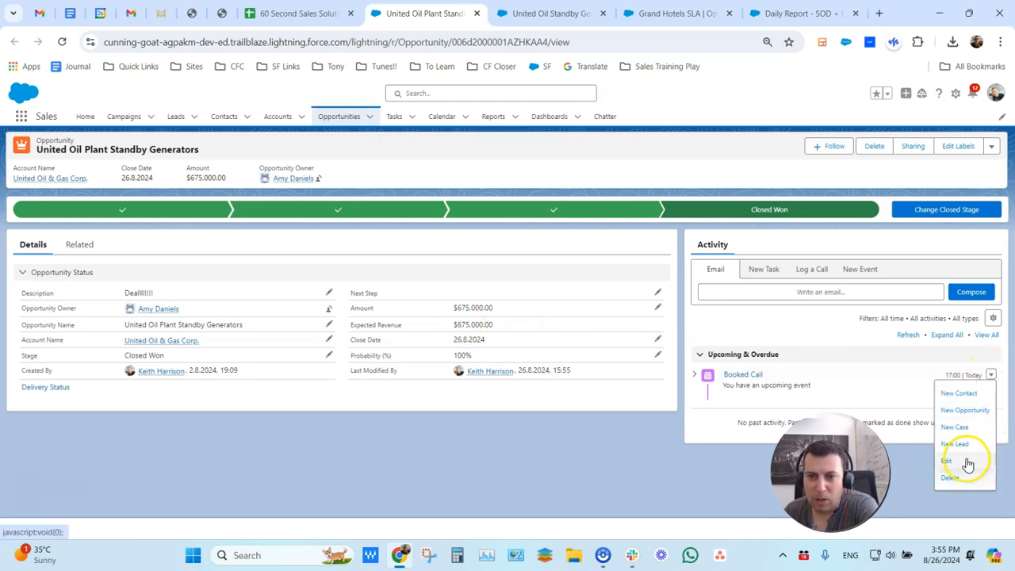
{"action": "left_click", "coordinate": [951, 460]}
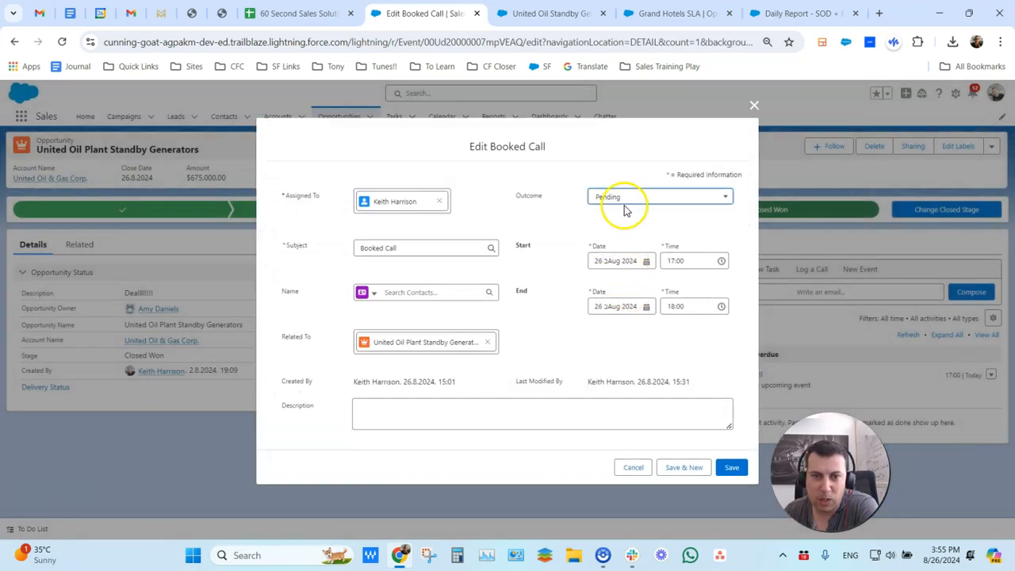
{"action": "left_click", "coordinate": [622, 198]}
{"action": "left_click", "coordinate": [621, 253]}
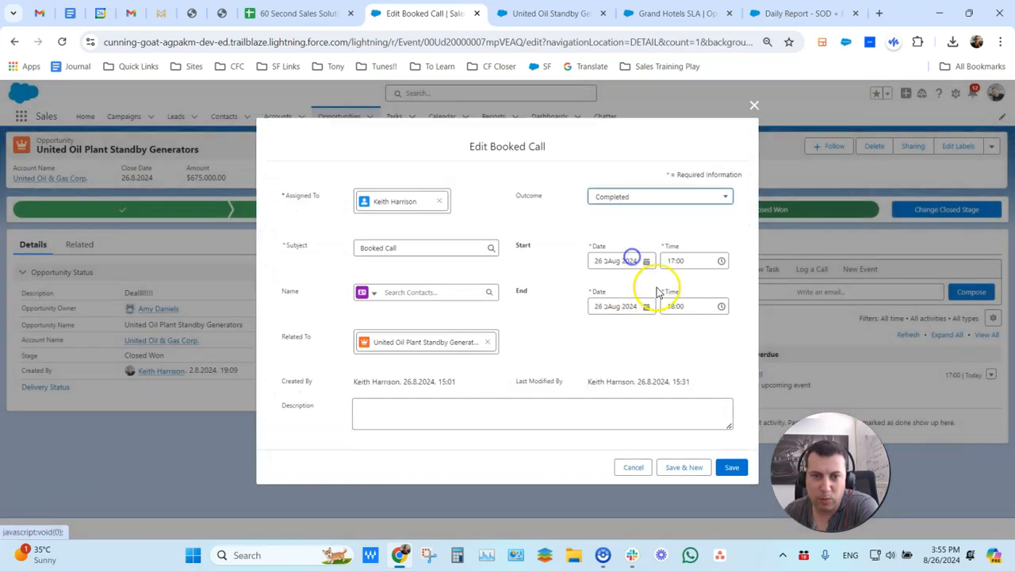
{"action": "left_click", "coordinate": [730, 467]}
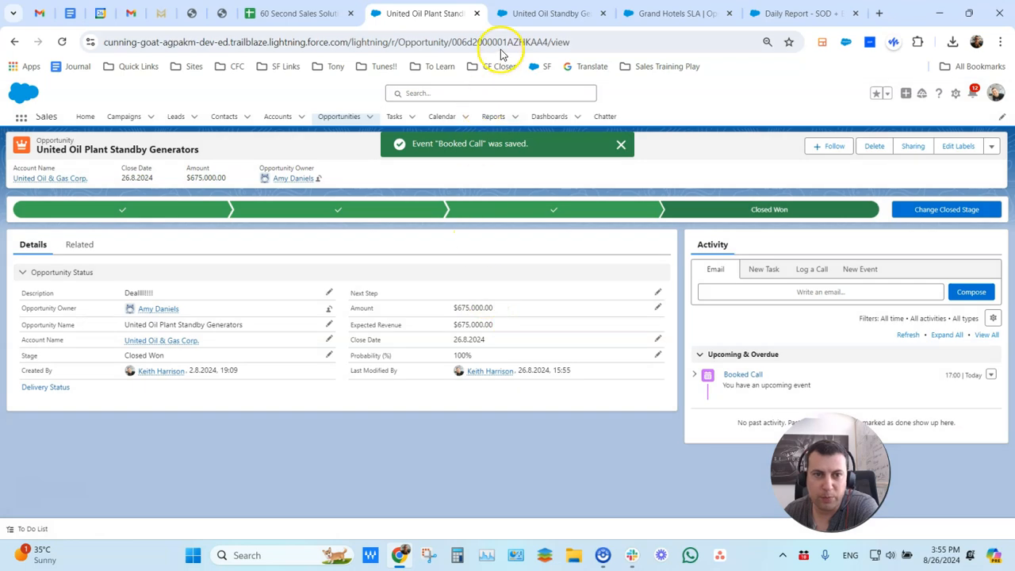
{"action": "left_click", "coordinate": [477, 15]}
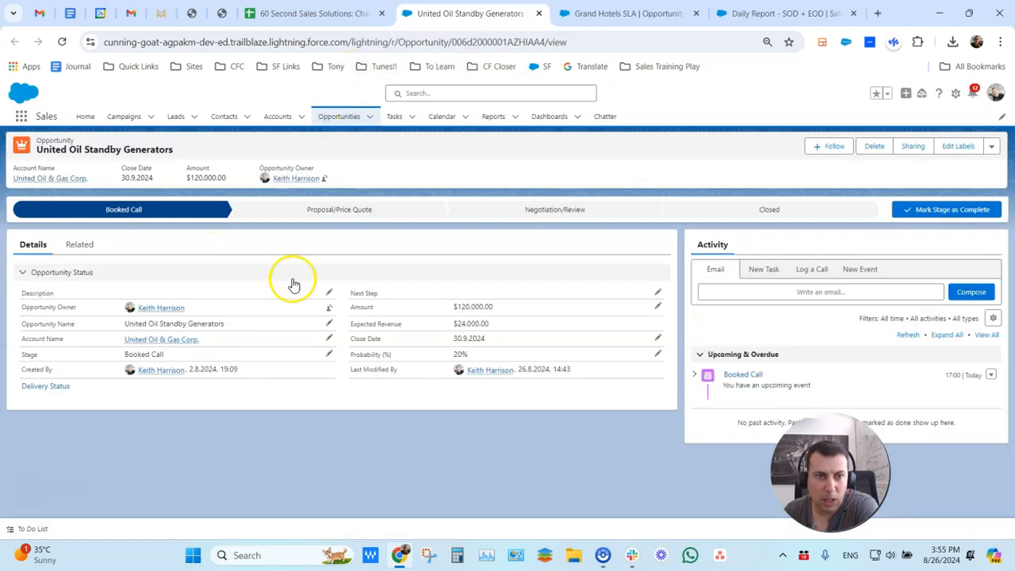
Try to move the United Oil Standby Generators opportunity to Proposal/Price Quote, and save its description as "Cancelled"
{"action": "left_click", "coordinate": [332, 209]}
{"action": "left_click", "coordinate": [892, 210]}
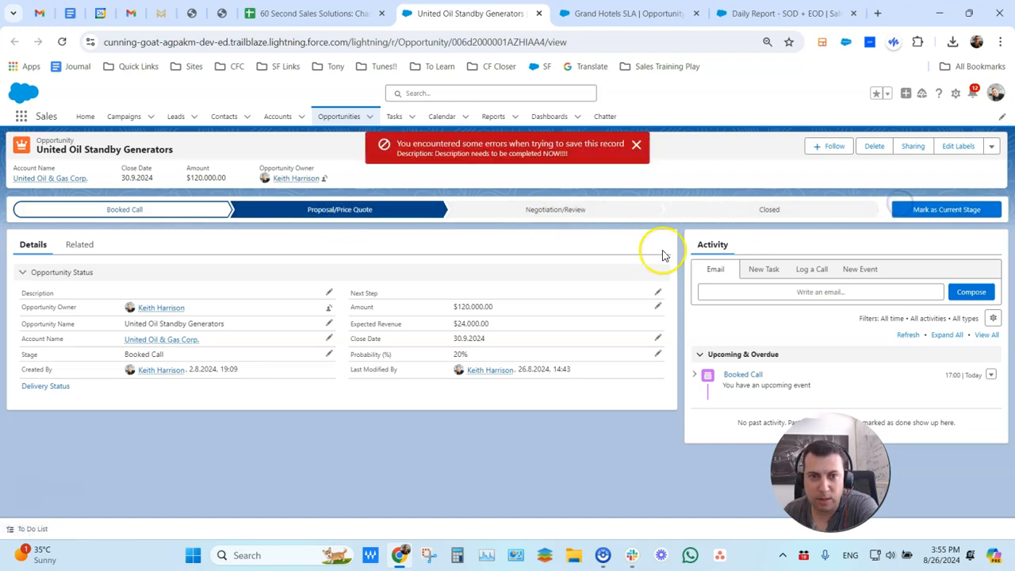
{"action": "left_click", "coordinate": [330, 295]}
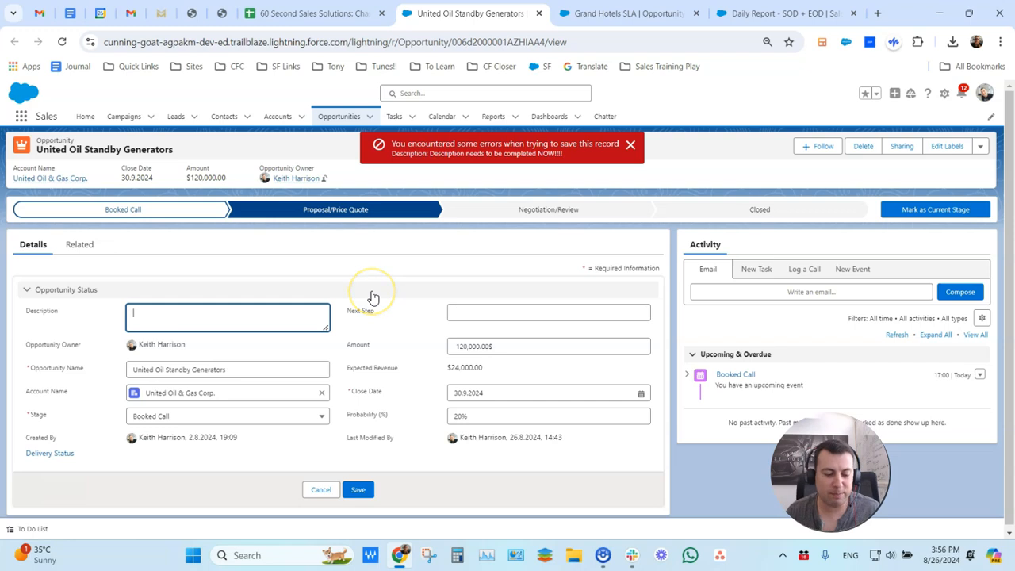
{"action": "type", "text": "Cancelled"}
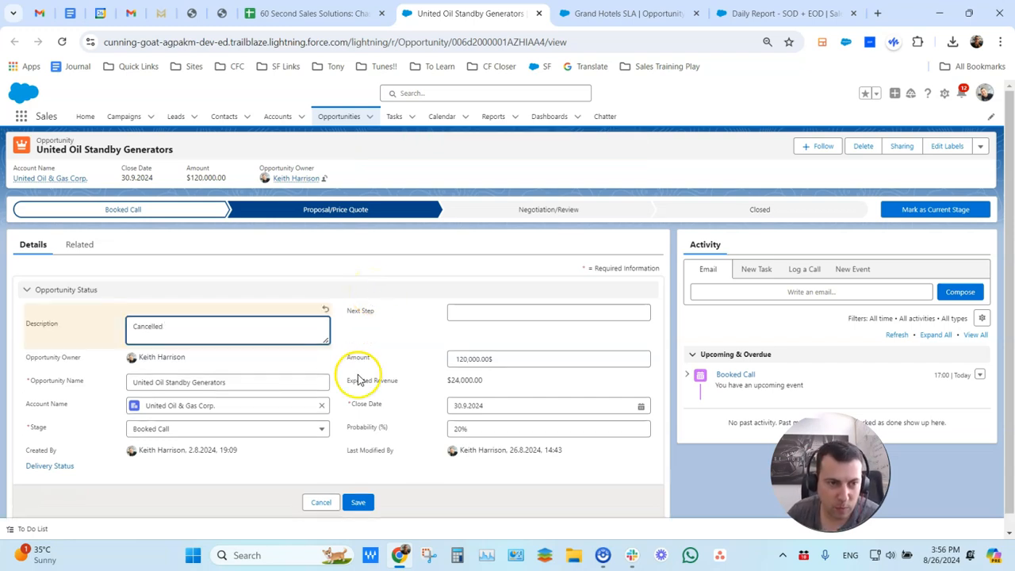
{"action": "left_click", "coordinate": [359, 501]}
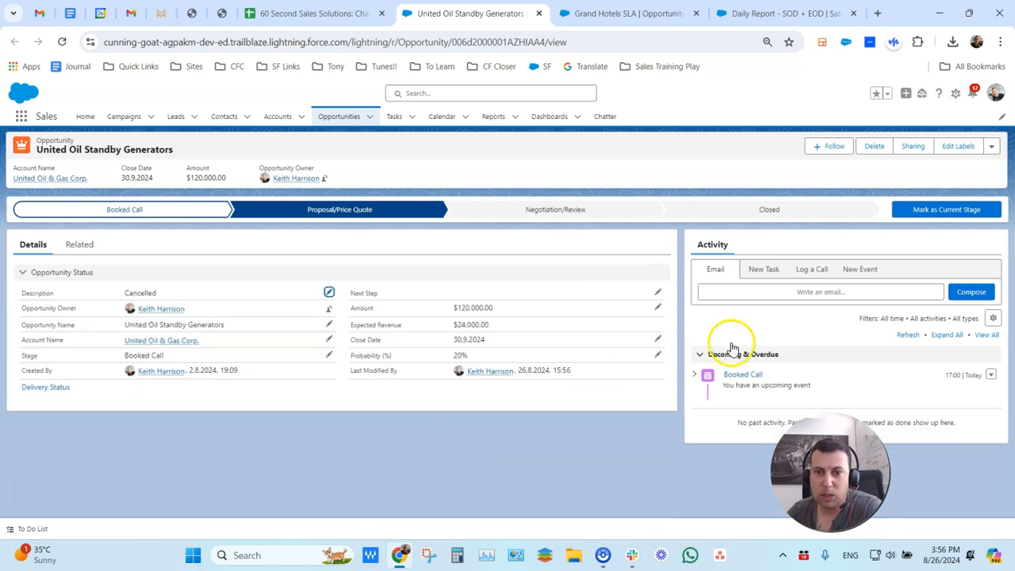
Set the outcome of the United Oil Standby Generators booked call to Canceled and save the event
{"action": "left_click", "coordinate": [990, 376]}
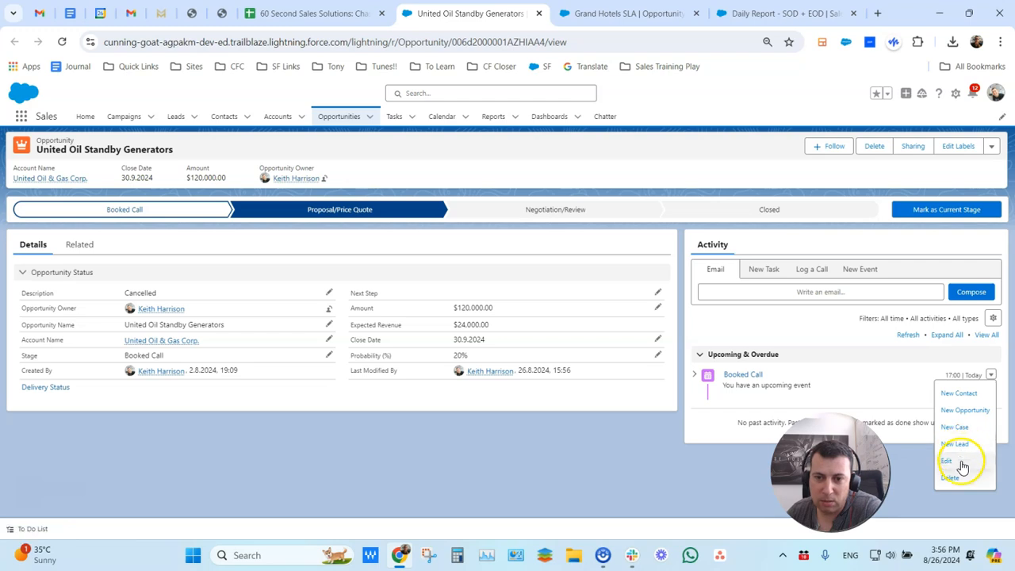
{"action": "left_click", "coordinate": [961, 466]}
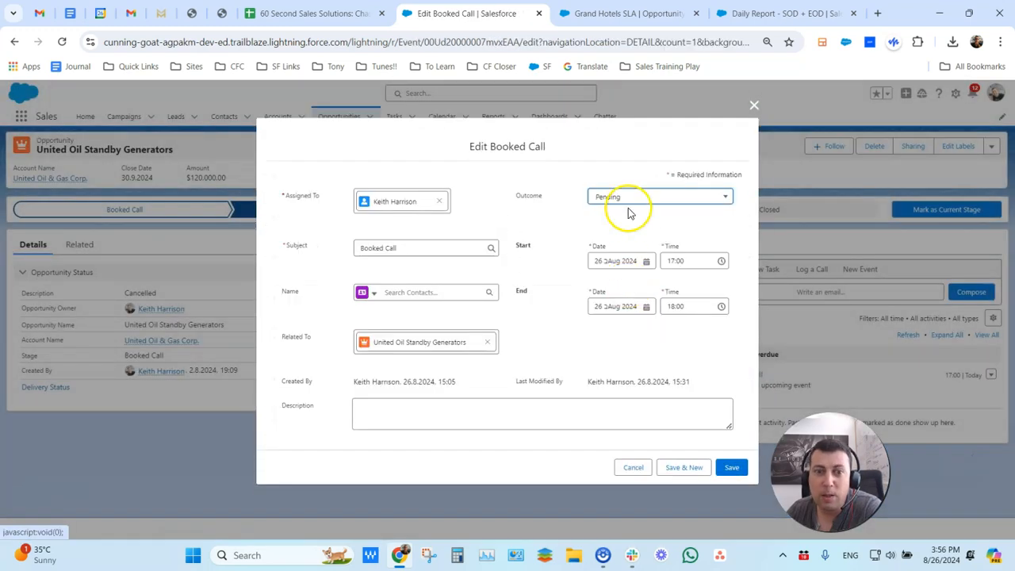
{"action": "left_click", "coordinate": [627, 206]}
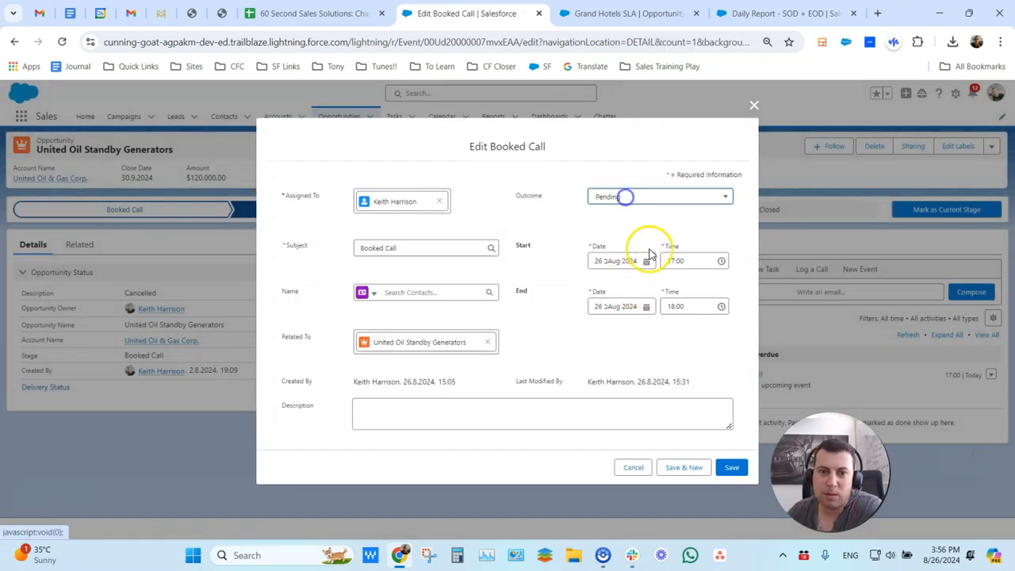
{"action": "left_click", "coordinate": [643, 199]}
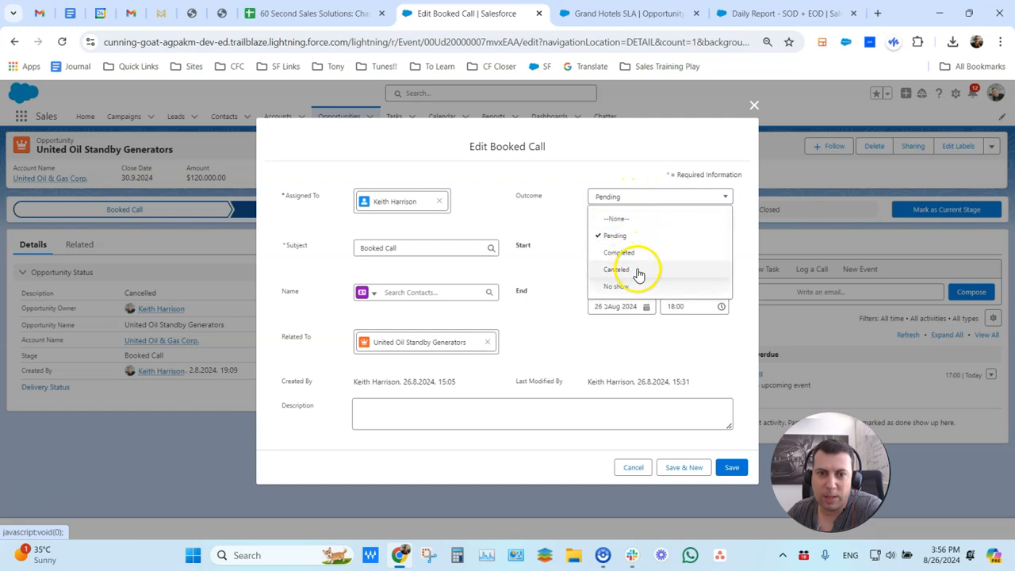
{"action": "left_click", "coordinate": [638, 275]}
{"action": "left_click", "coordinate": [731, 467]}
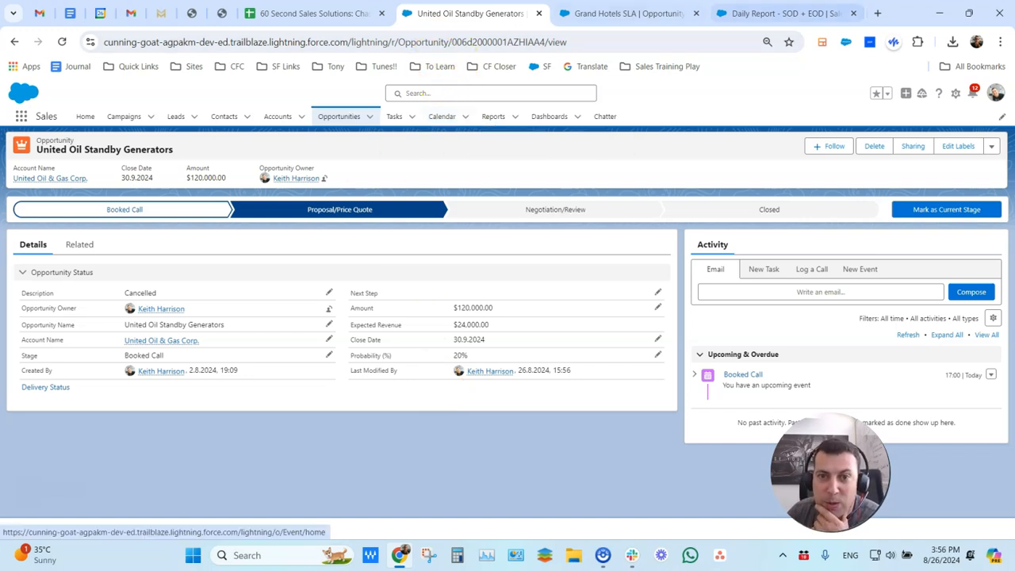
Refresh the Daily Report - SOD + EOD dashboard and inspect the Canceled segment of the Todays Calls chart
{"action": "left_click", "coordinate": [781, 13]}
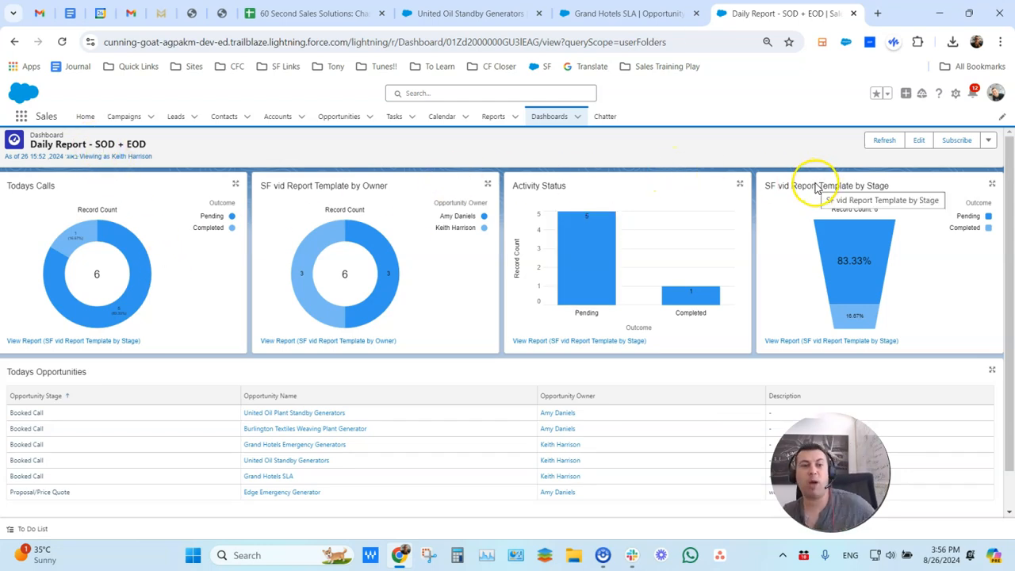
{"action": "left_click", "coordinate": [885, 140]}
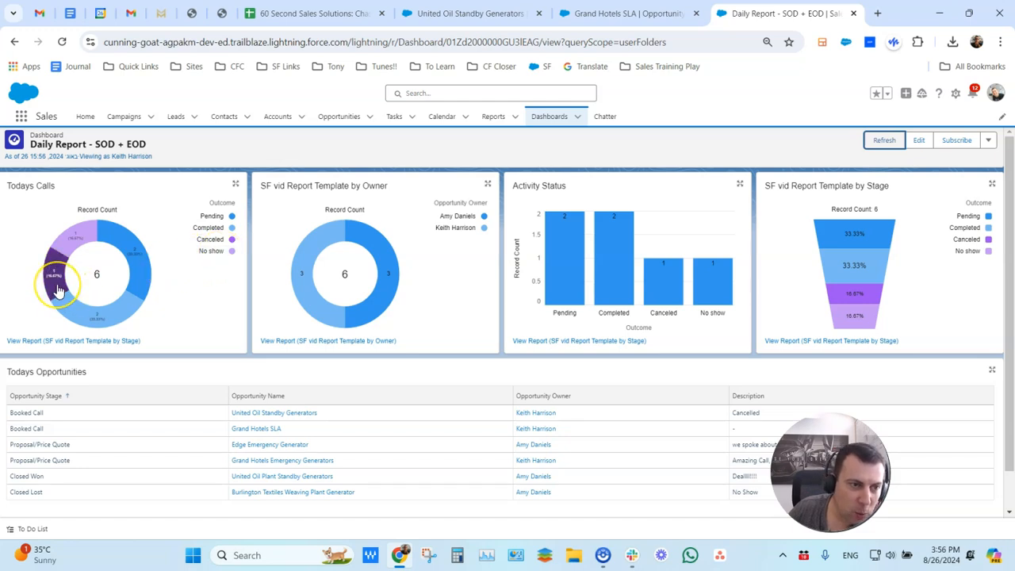
{"action": "mouse_move", "coordinate": [58, 290]}
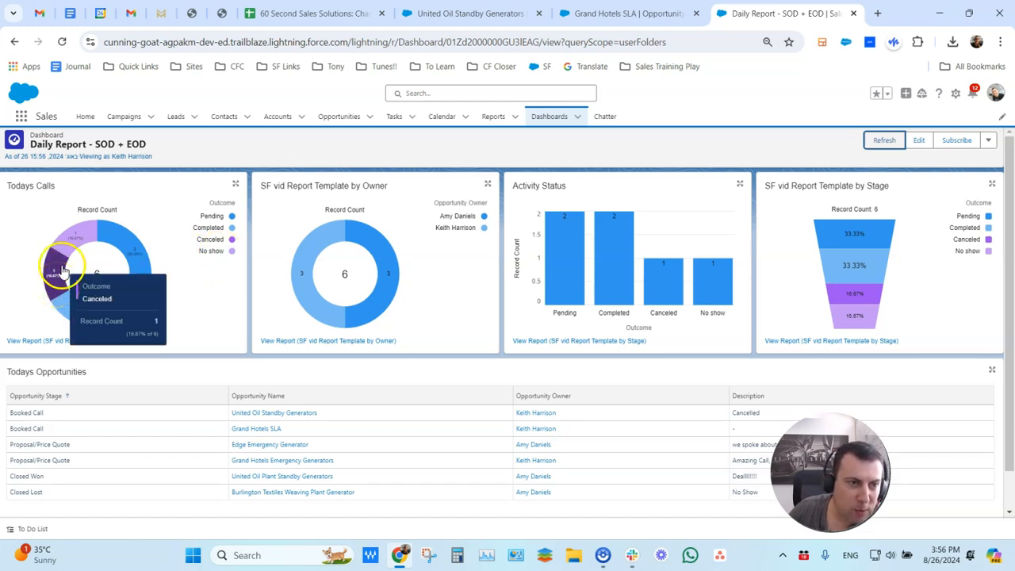
Inspect the Daily Report dashboard's charts, comparing call outcomes, the split by opportunity owner and the stage funnel segments
{"action": "mouse_move", "coordinate": [68, 260]}
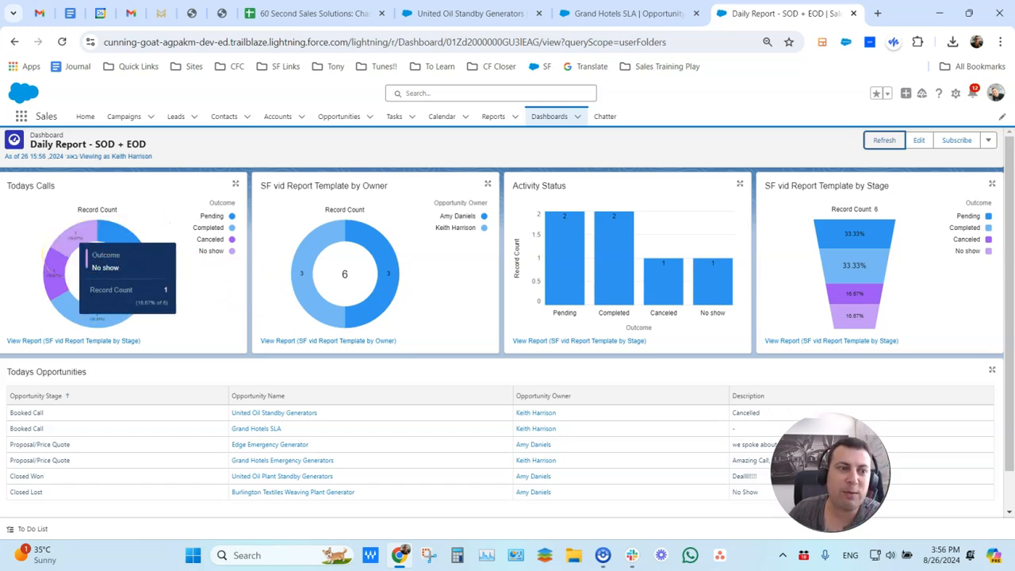
{"action": "mouse_move", "coordinate": [134, 264]}
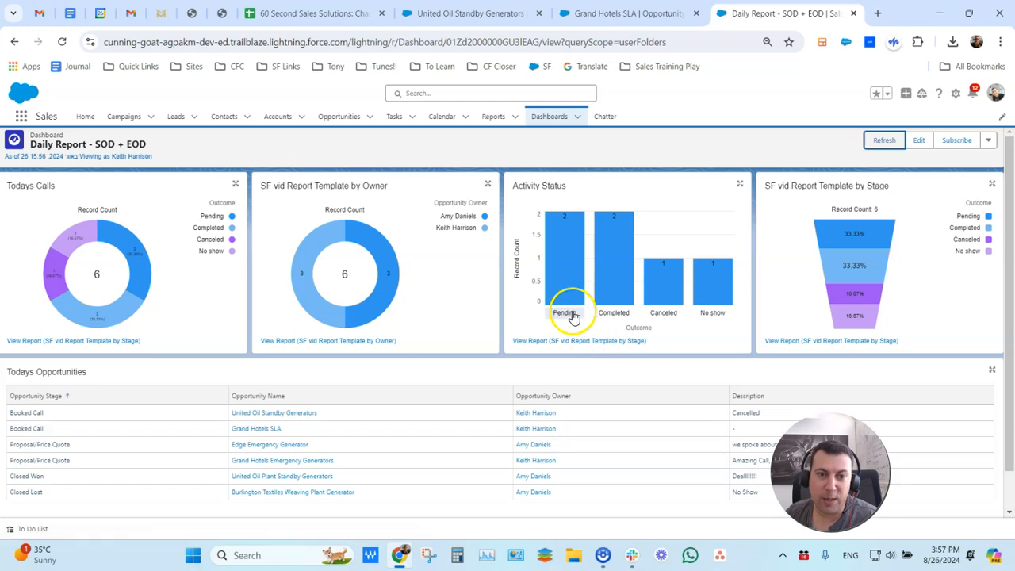
{"action": "mouse_move", "coordinate": [562, 267]}
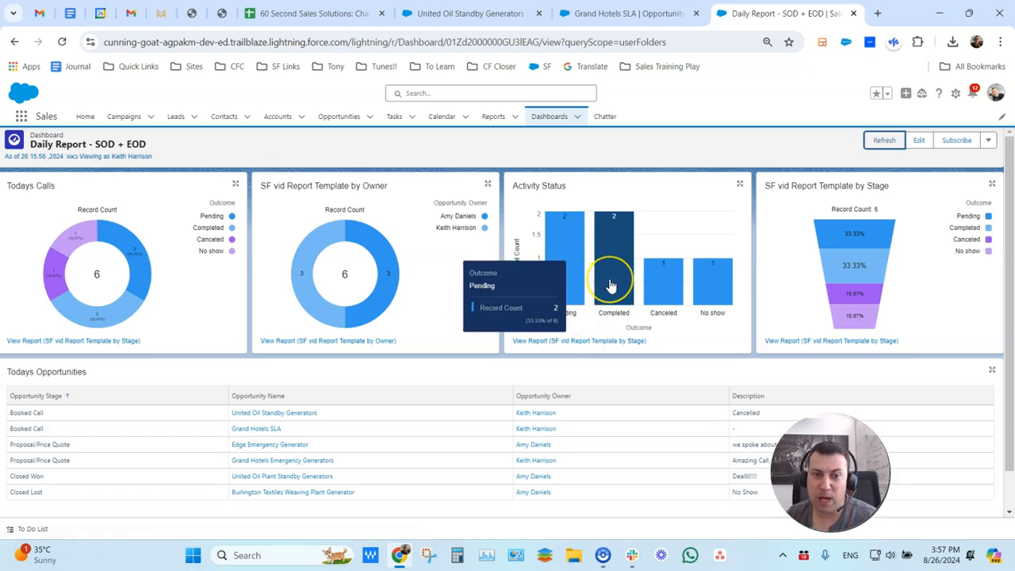
{"action": "mouse_move", "coordinate": [611, 286]}
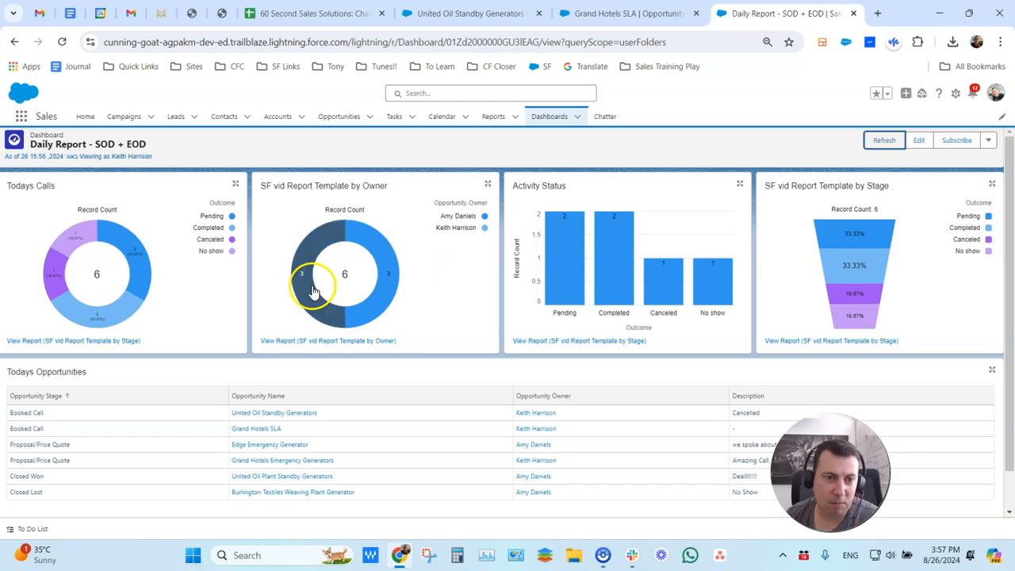
{"action": "mouse_move", "coordinate": [379, 303]}
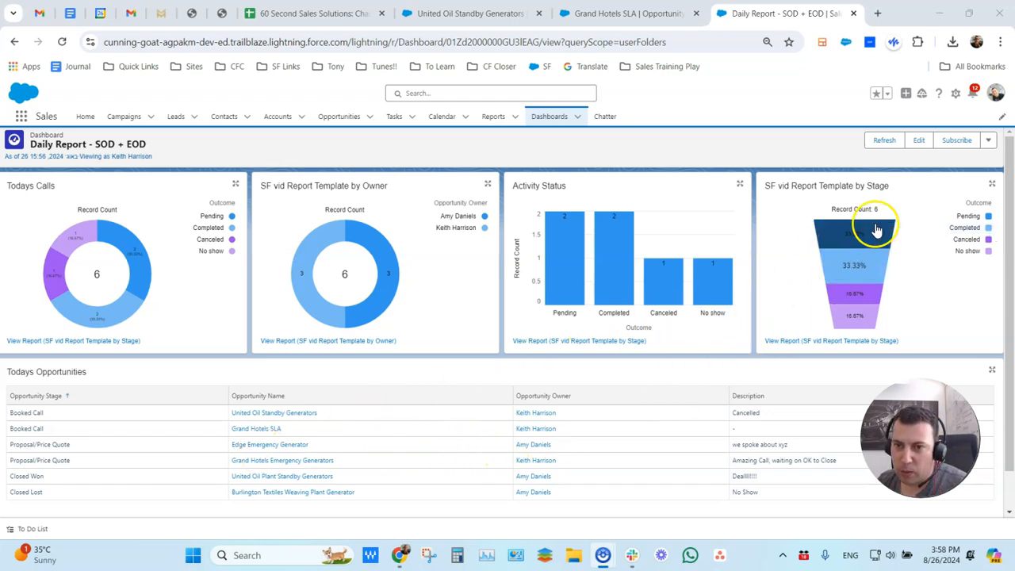
{"action": "mouse_move", "coordinate": [875, 258]}
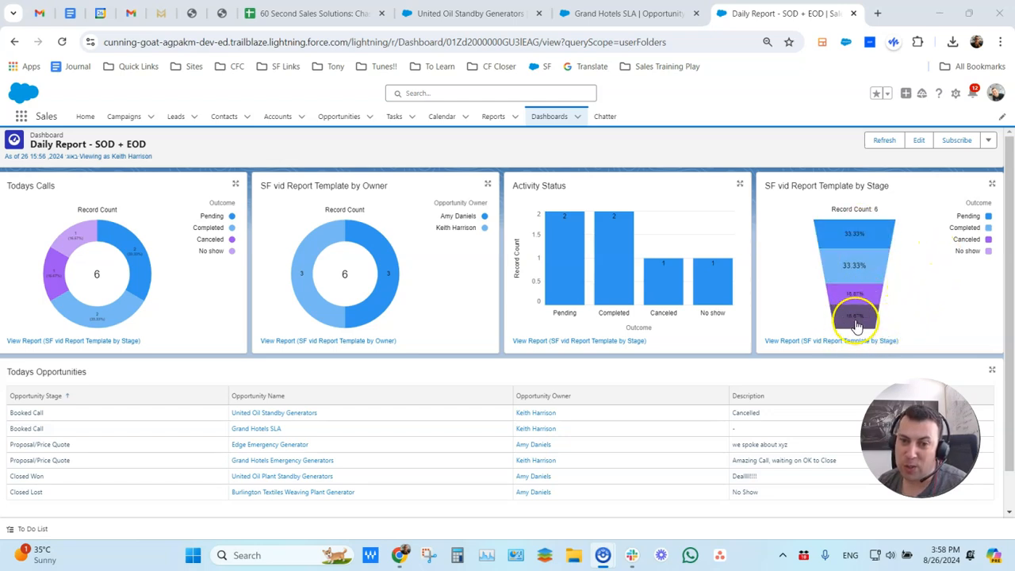
{"action": "mouse_move", "coordinate": [856, 327]}
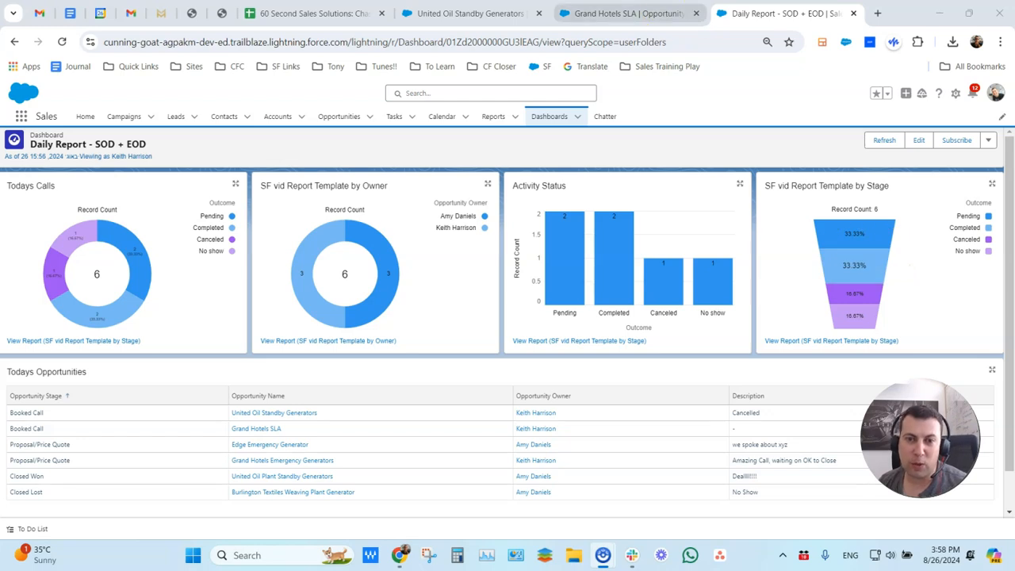
Save the Grand Hotels SLA opportunity's description as "Not bad, notes etcetera..." and move its stage to Proposal/Price Quote
{"action": "left_click", "coordinate": [644, 12]}
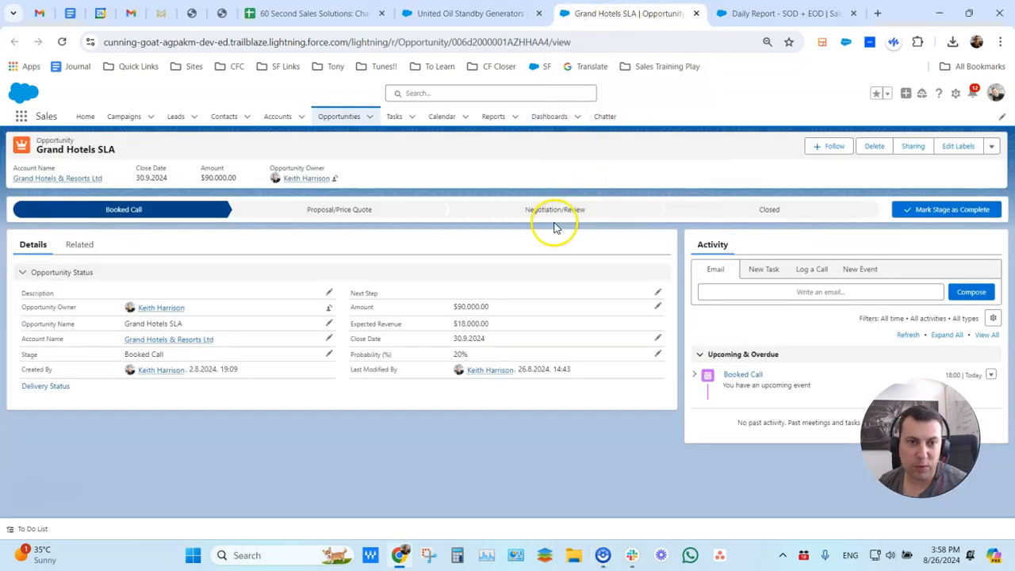
{"action": "double_click", "coordinate": [238, 303]}
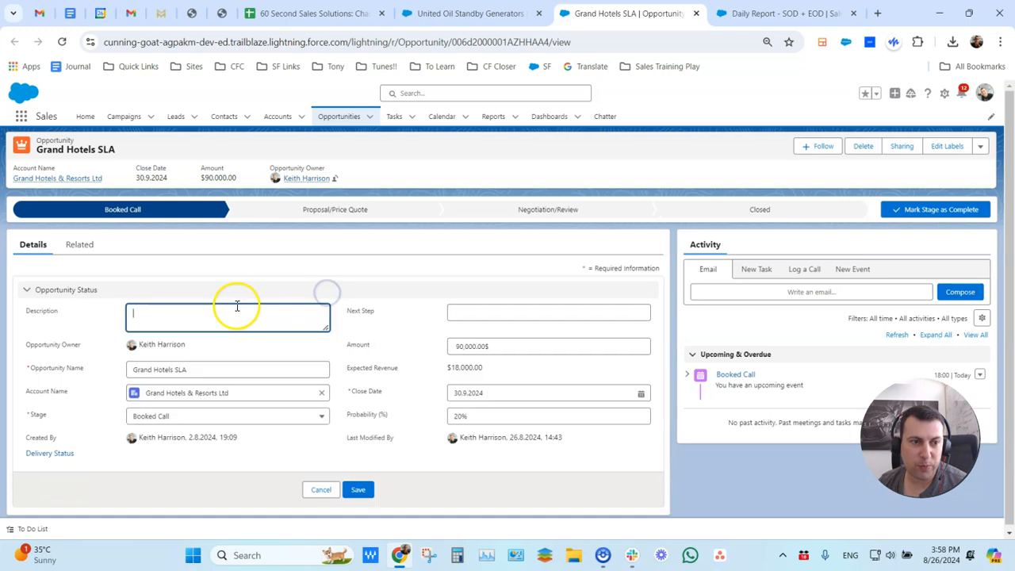
{"action": "type", "text": "Not bad, notes etcetra.."}
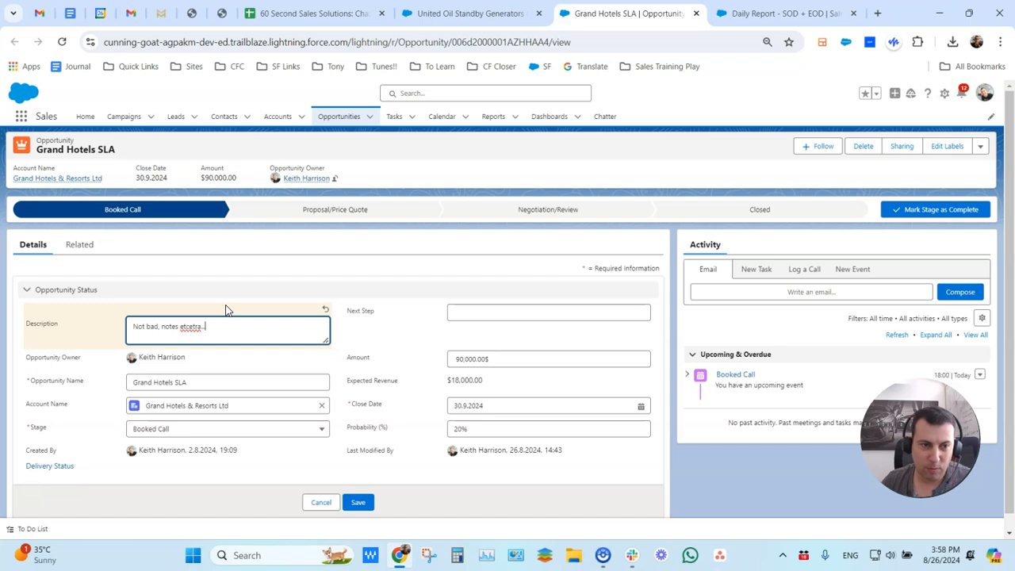
{"action": "double_click", "coordinate": [187, 325]}
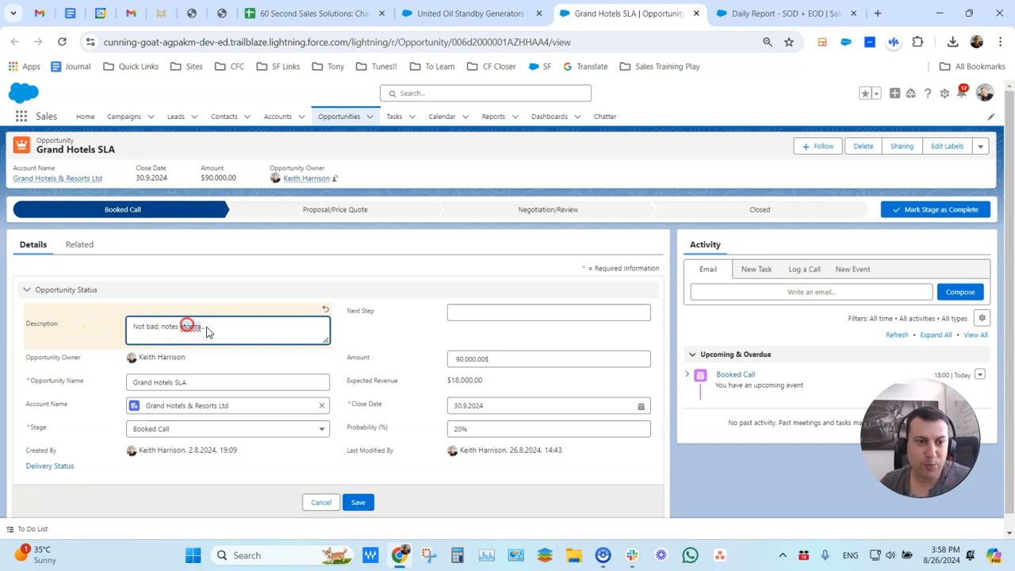
{"action": "right_click", "coordinate": [190, 327]}
{"action": "left_click", "coordinate": [267, 50]}
{"action": "left_click", "coordinate": [357, 502]}
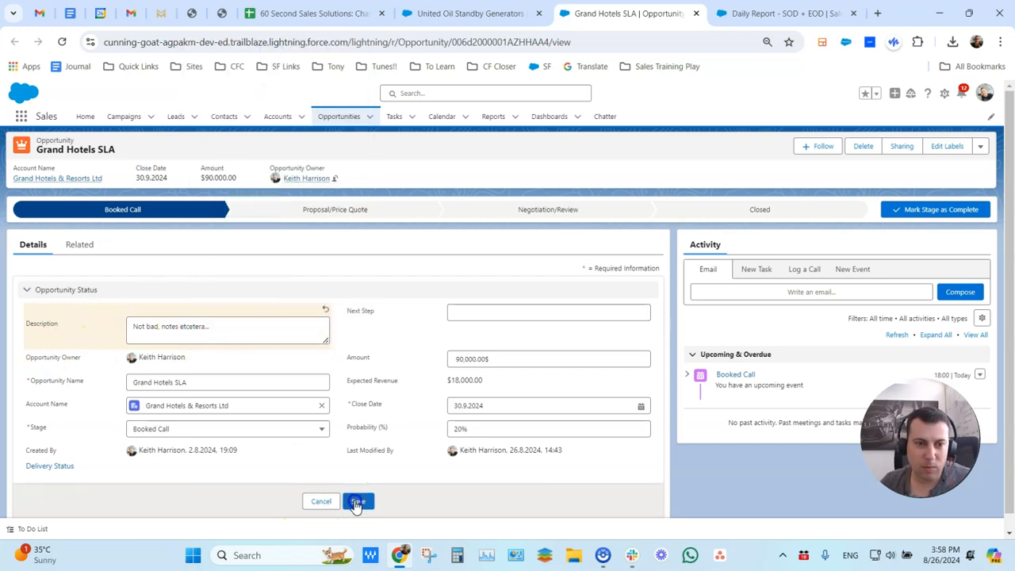
{"action": "left_click", "coordinate": [358, 209]}
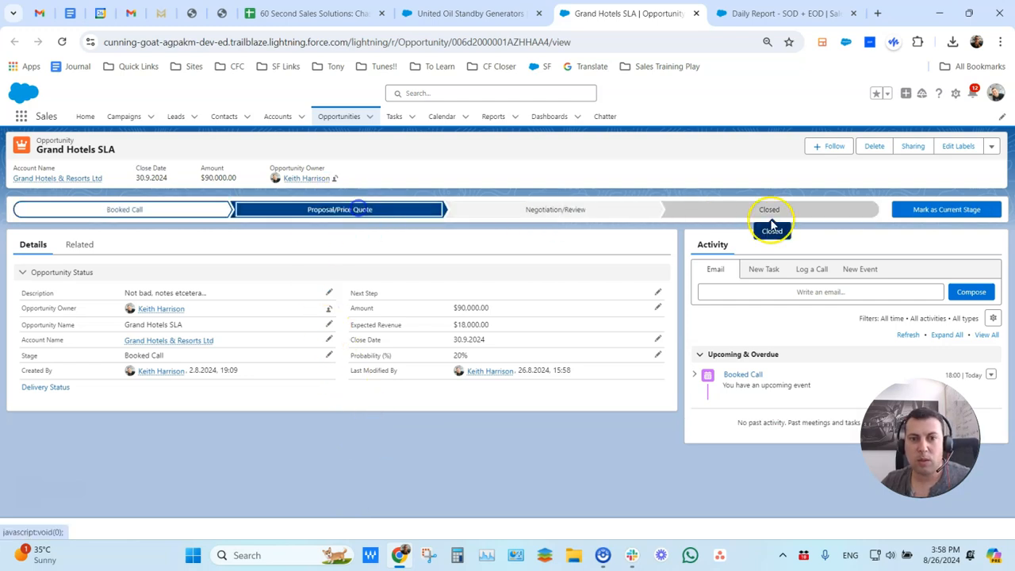
{"action": "left_click", "coordinate": [911, 209]}
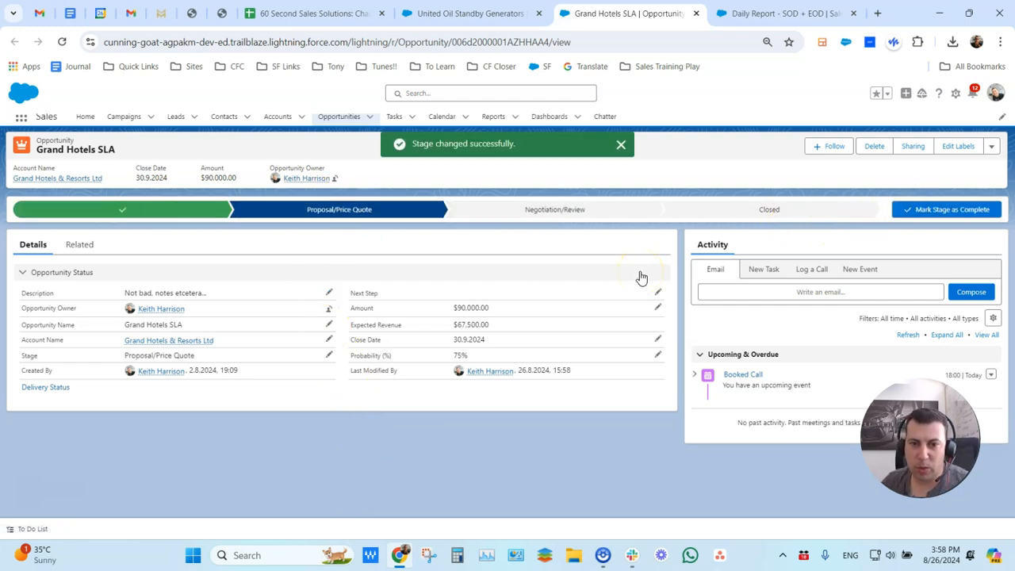
Set the outcome of the Grand Hotels SLA booked call to Completed, save it and close the opportunity's browser tab
{"action": "left_click", "coordinate": [990, 375]}
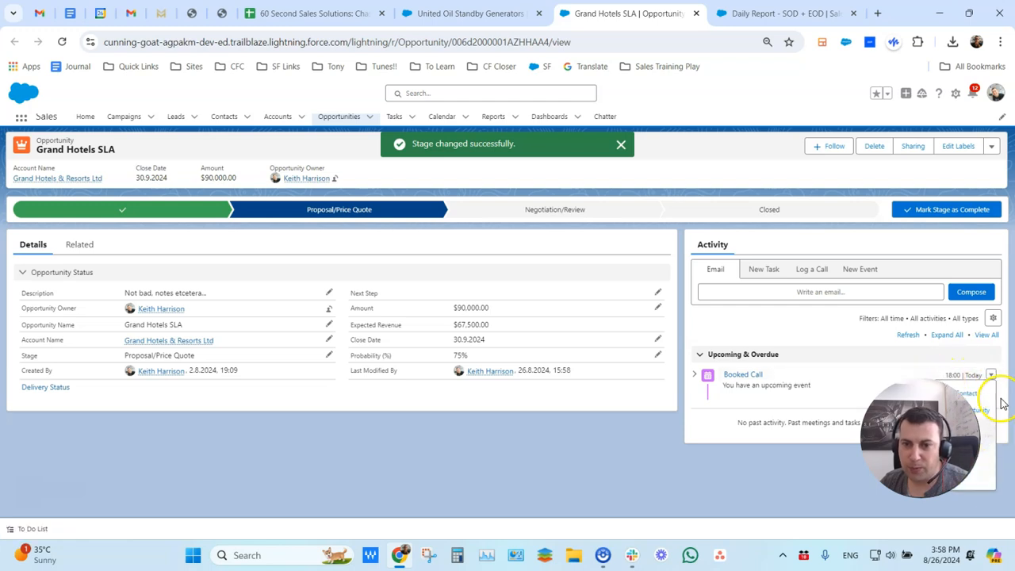
{"action": "left_click_drag", "start_coordinate": [944, 448], "coordinate": [826, 486]}
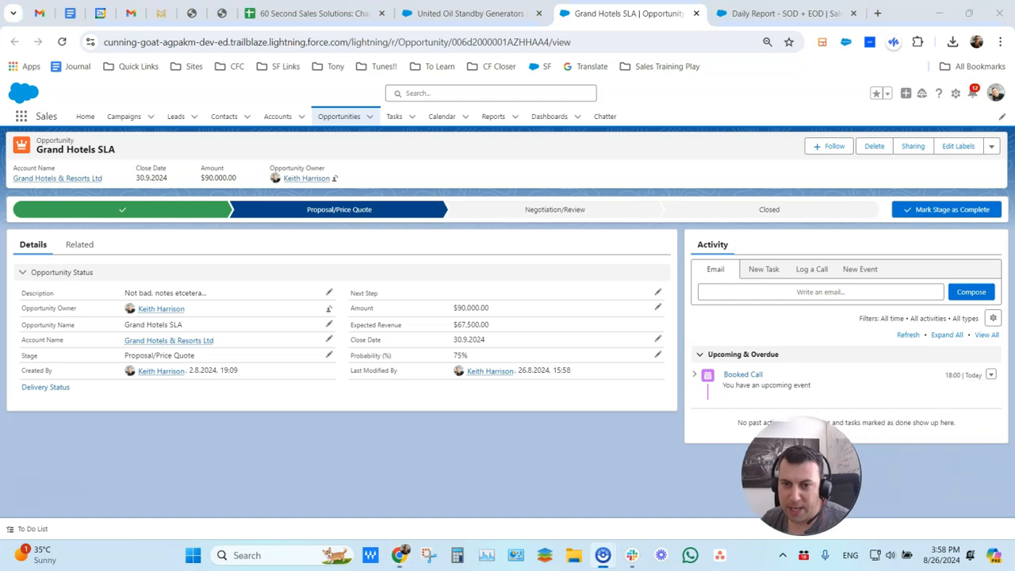
{"action": "left_click", "coordinate": [991, 375]}
{"action": "left_click", "coordinate": [980, 460]}
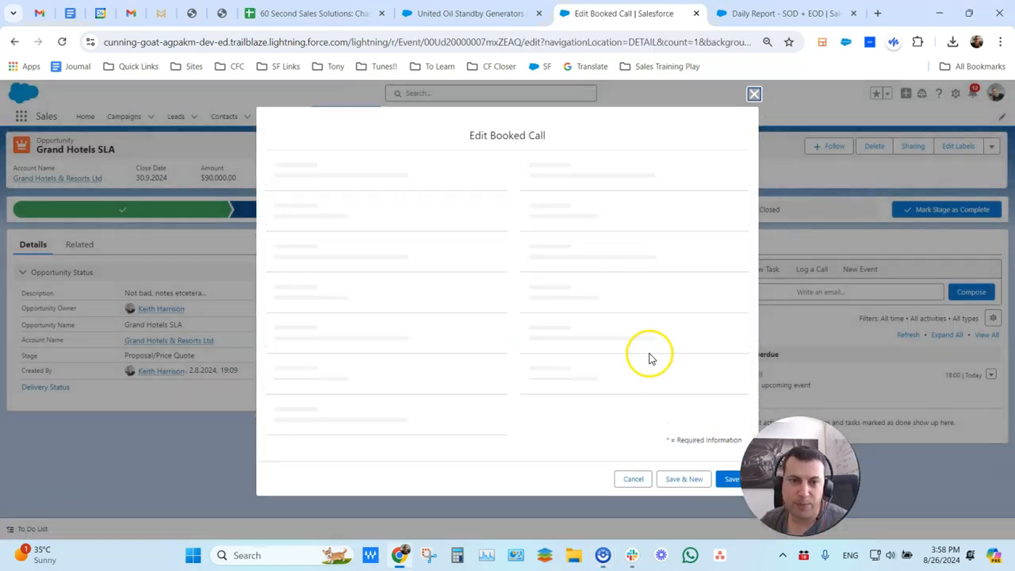
{"action": "left_click", "coordinate": [612, 195]}
{"action": "left_click", "coordinate": [663, 254]}
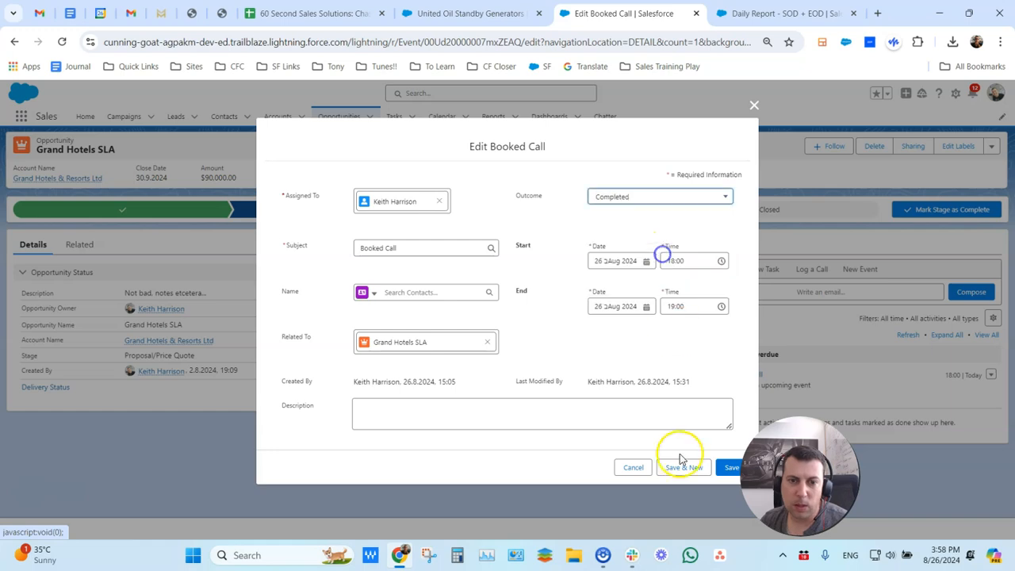
{"action": "left_click", "coordinate": [723, 467]}
{"action": "left_click", "coordinate": [761, 13]}
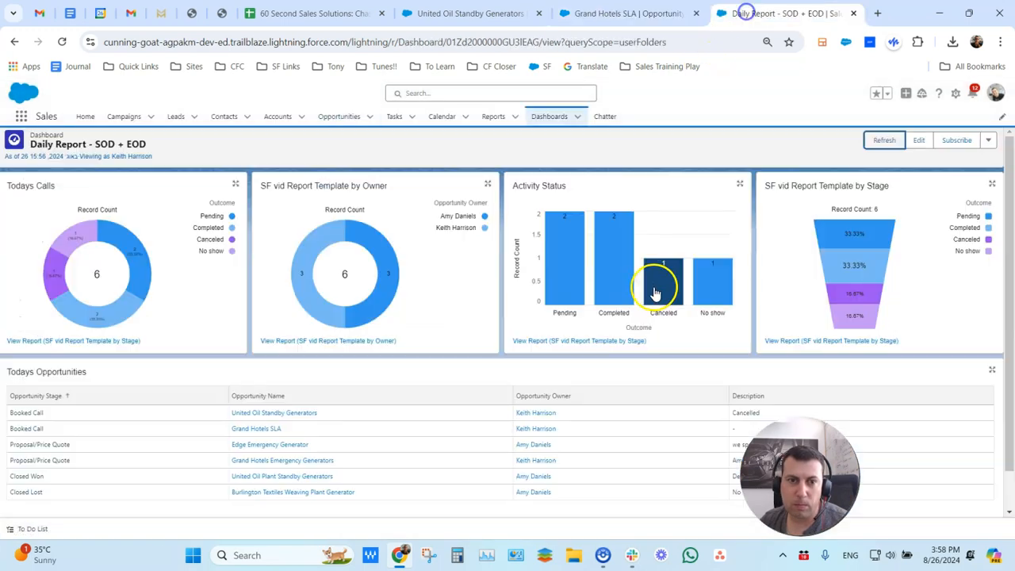
{"action": "left_click", "coordinate": [696, 13]}
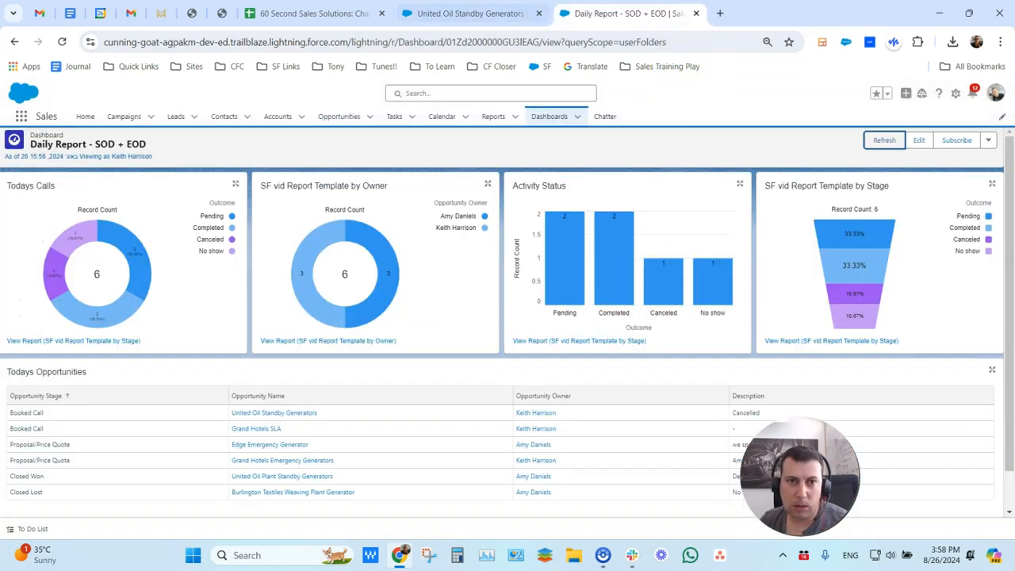
Mark Proposal/Price Quote as the current stage of the United Oil Standby Generators opportunity and close its browser tab
{"action": "left_click", "coordinate": [500, 7]}
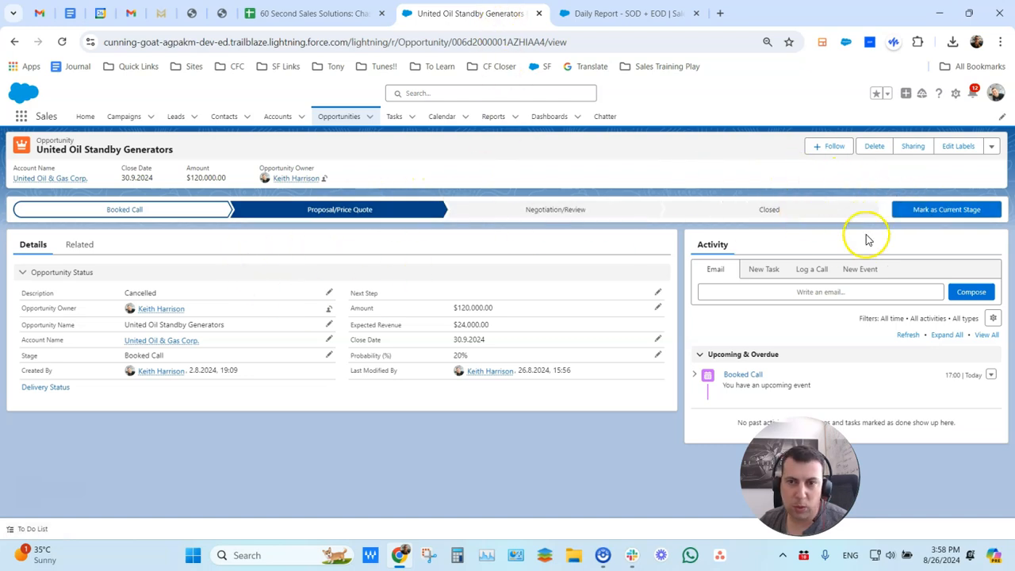
{"action": "left_click", "coordinate": [928, 209]}
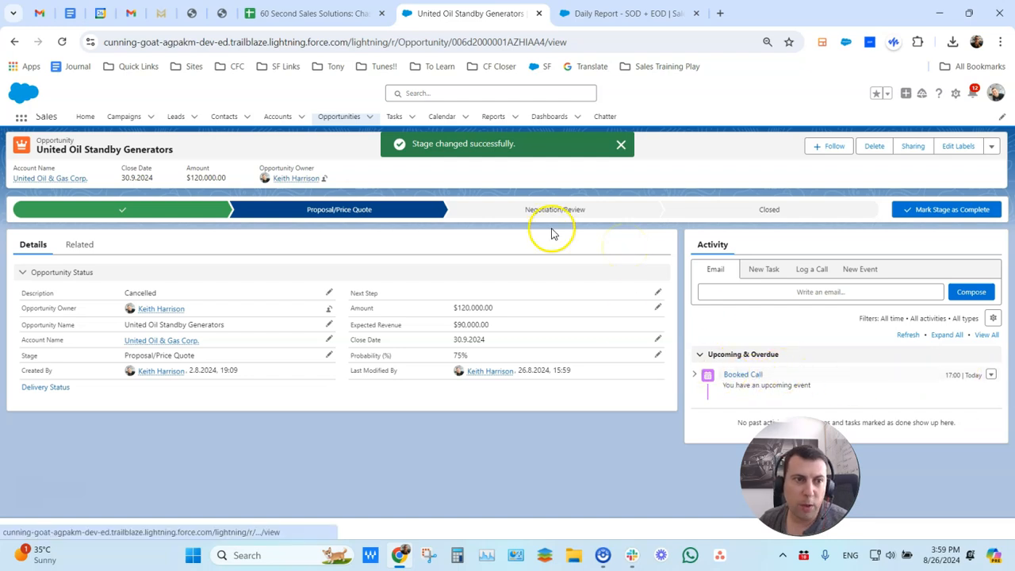
{"action": "left_click", "coordinate": [538, 13]}
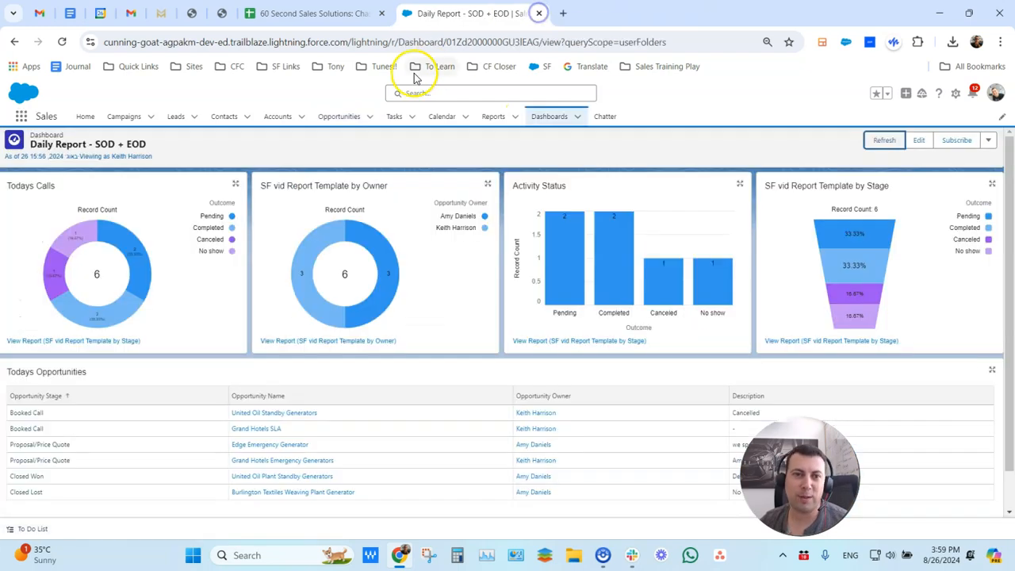
Refresh the Daily Report - SOD + EOD dashboard and inspect the Pending bar of the Activity Status chart
{"action": "left_click", "coordinate": [881, 141]}
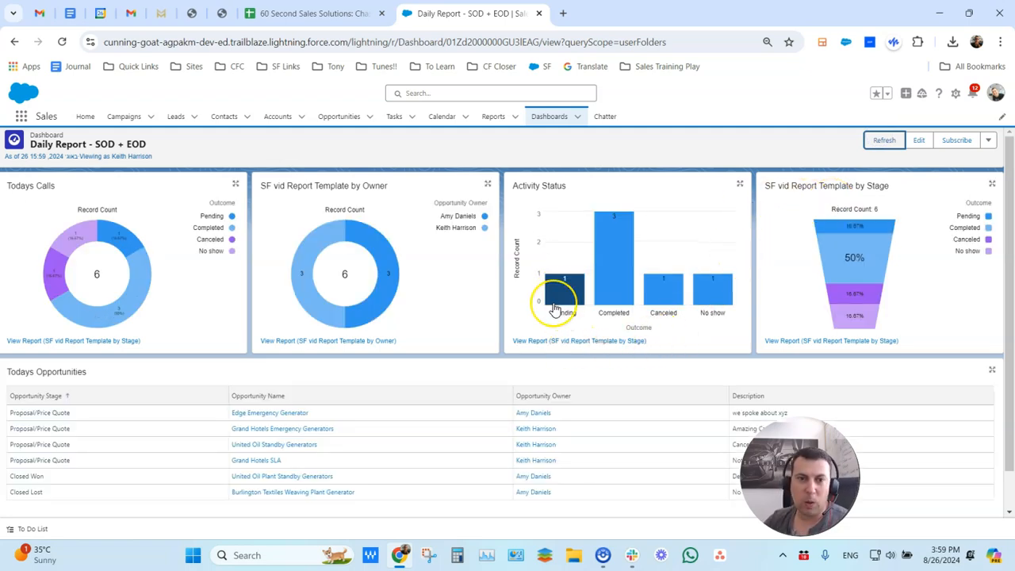
{"action": "mouse_move", "coordinate": [555, 309]}
{"action": "left_click_drag", "start_coordinate": [800, 476], "coordinate": [873, 231]}
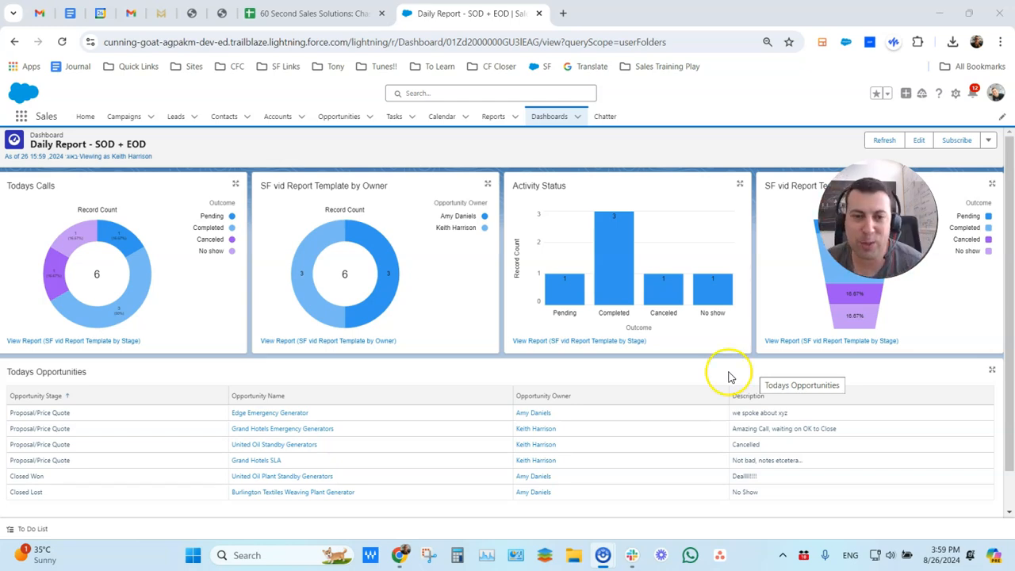
Open the report behind the Activity Status chart's Pending bar and review the details of its Grand Hotels Emergency Generators opportunity
{"action": "left_click", "coordinate": [560, 292]}
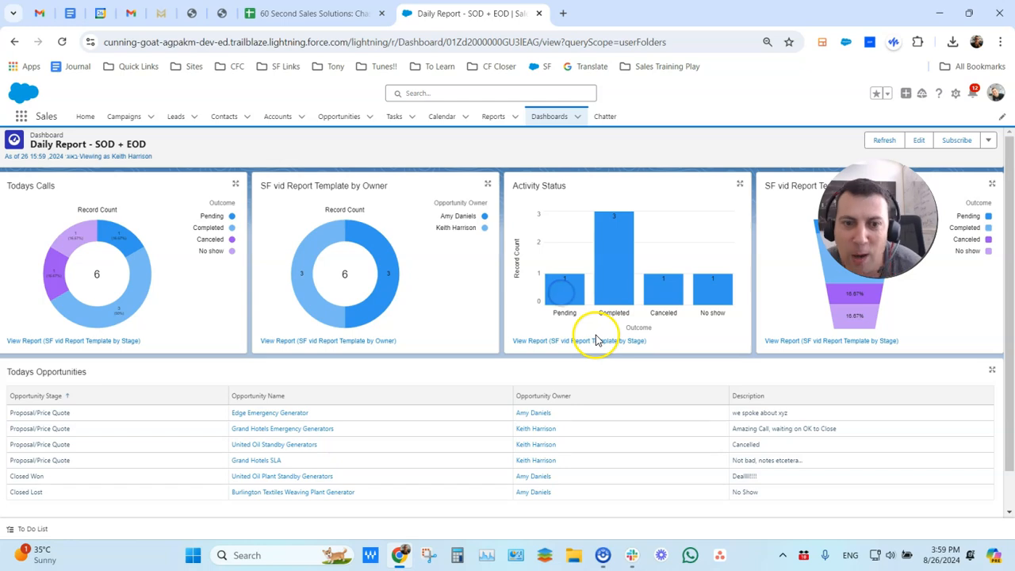
{"action": "left_click", "coordinate": [562, 290]}
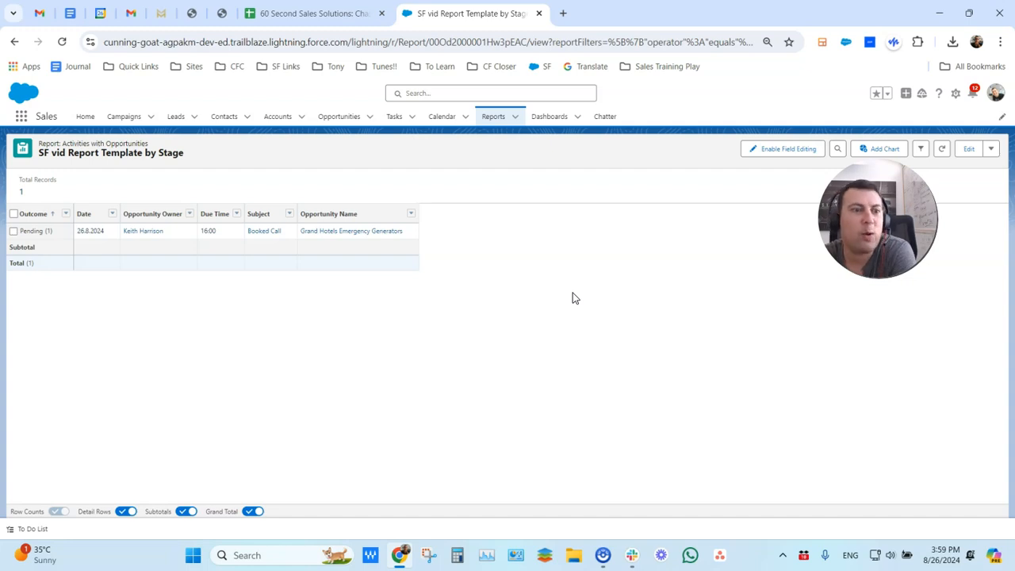
{"action": "left_click", "coordinate": [331, 230]}
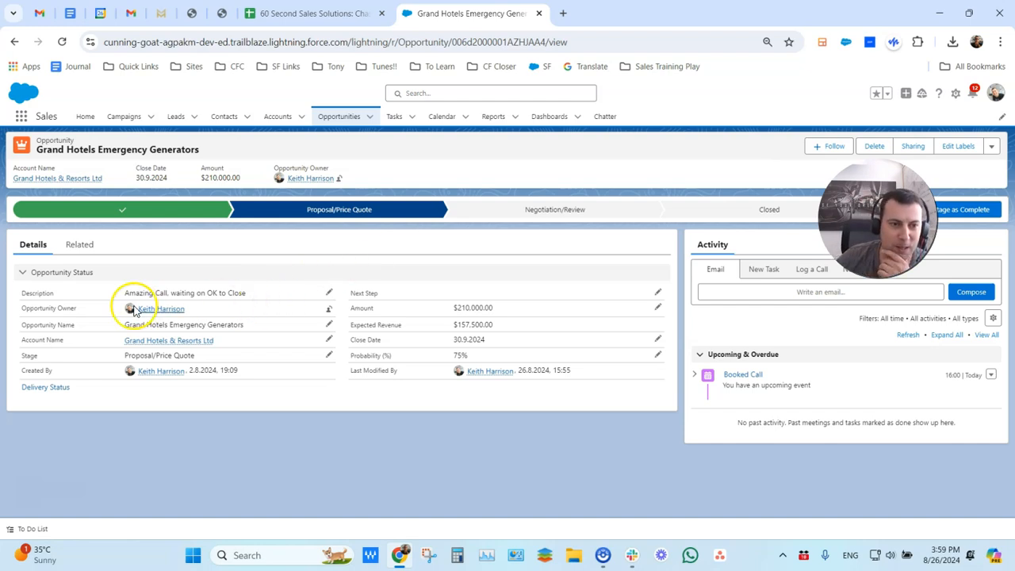
{"action": "mouse_move", "coordinate": [162, 309]}
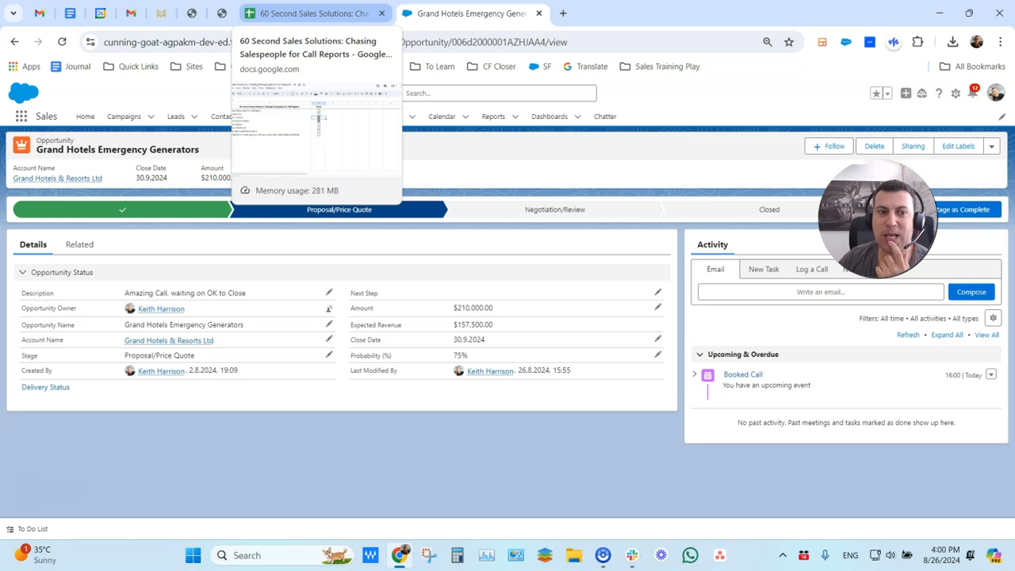
Switch to the 60 Second Sales Solutions checklist in Google Sheets and mark Create Automated Notifications as done
{"action": "left_click", "coordinate": [309, 14]}
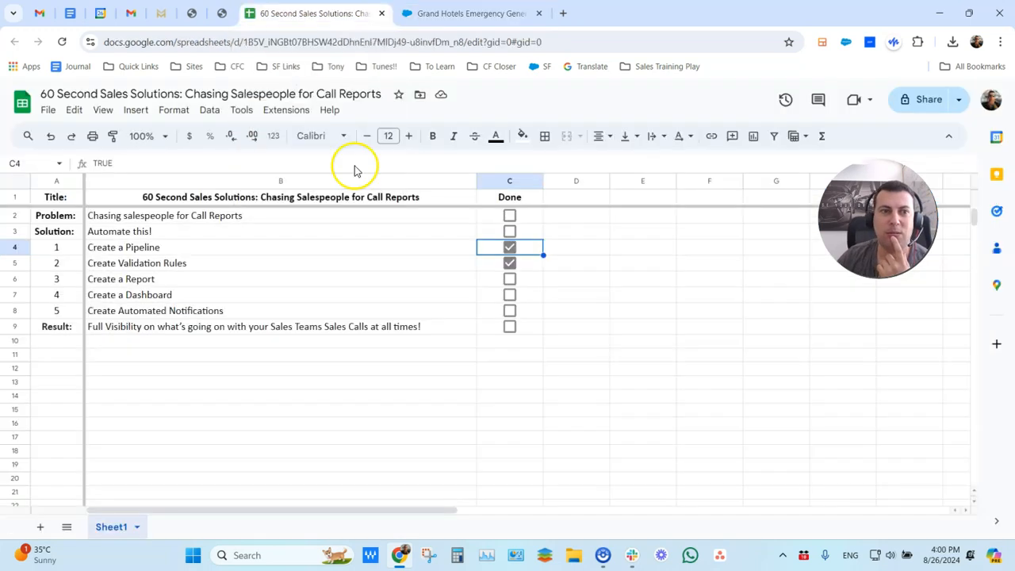
{"action": "left_click", "coordinate": [147, 310]}
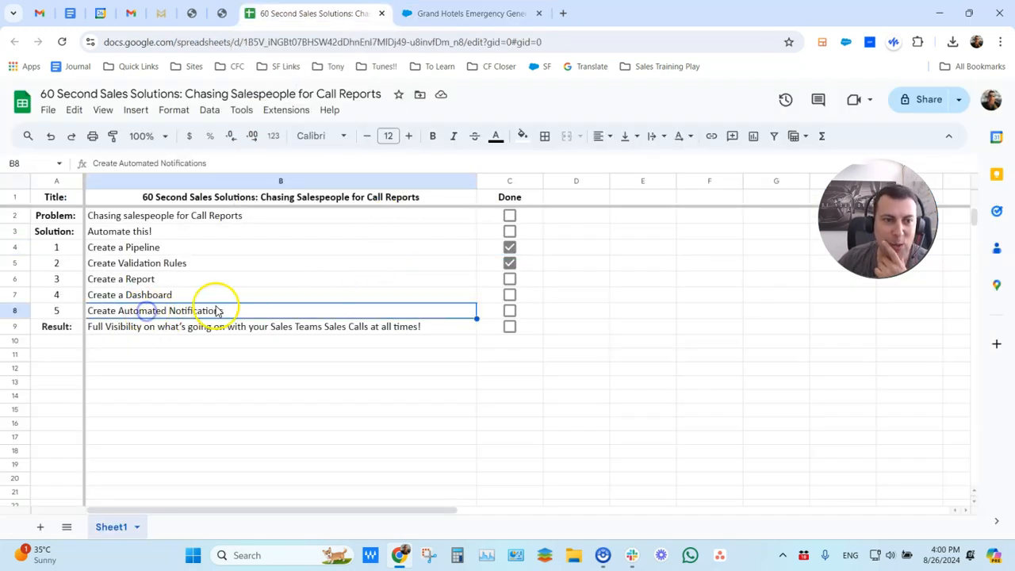
{"action": "left_click", "coordinate": [512, 313]}
Enter the note at 5pm Check Calendar Statuses and return "pending" Values in cell D8, beside Create Automated Notifications
{"action": "left_click", "coordinate": [571, 310]}
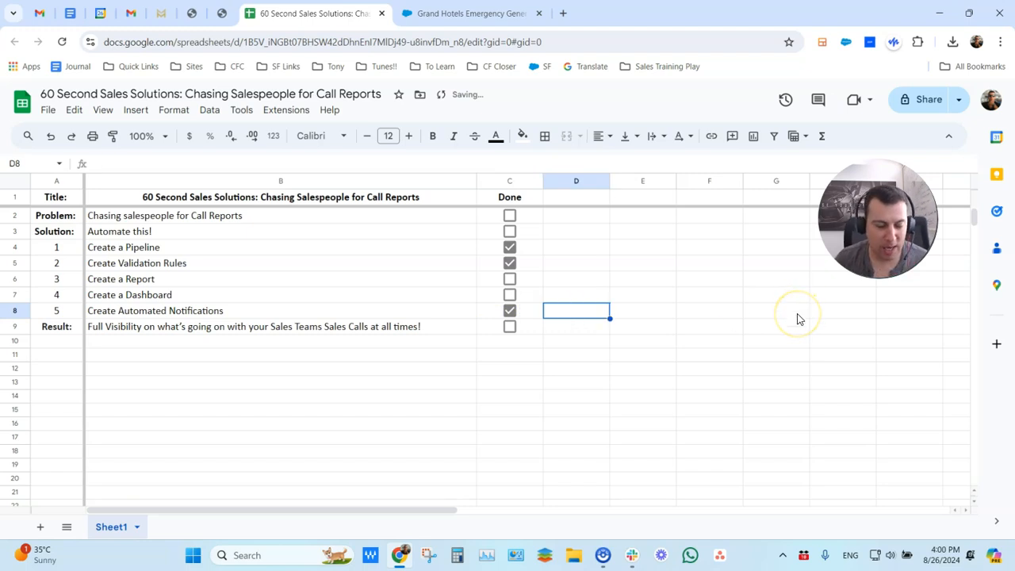
{"action": "type", "text": "at 5pm Check"}
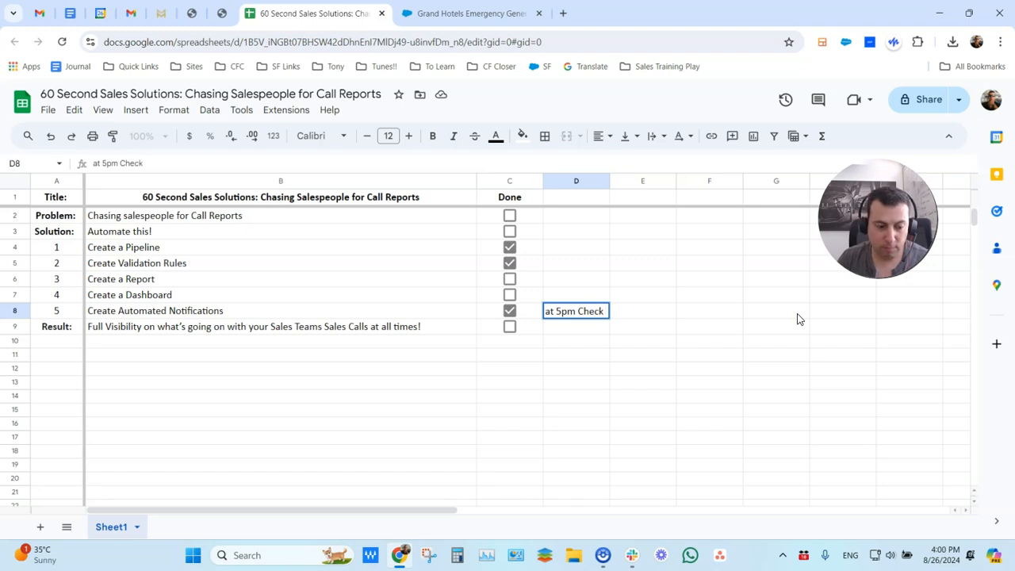
{"action": "type", "text": "Calendar"}
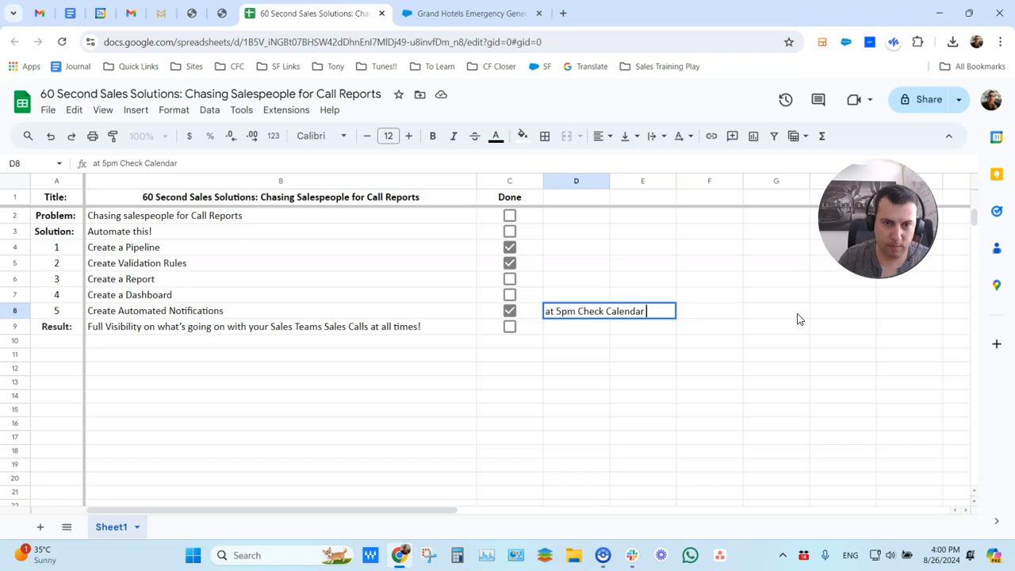
{"action": "type", "text": " Statuses and return"}
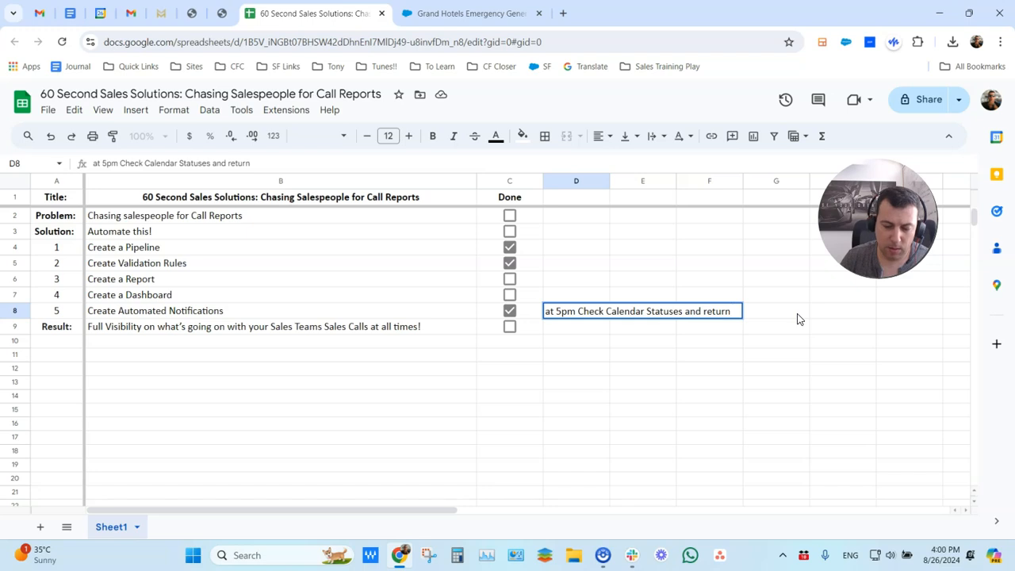
{"action": "type", "text": "pending\" Values"}
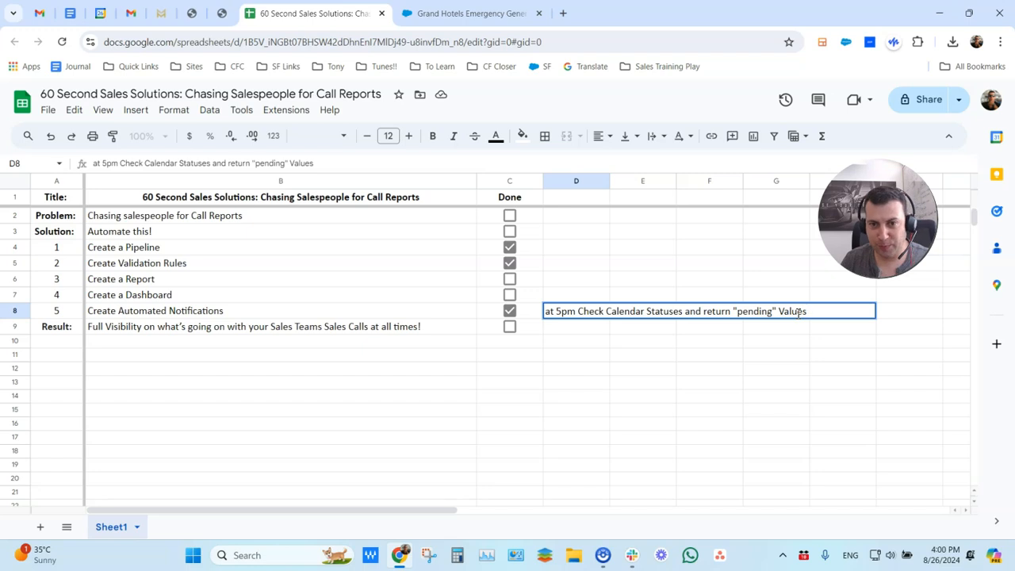
{"action": "key", "text": "Return"}
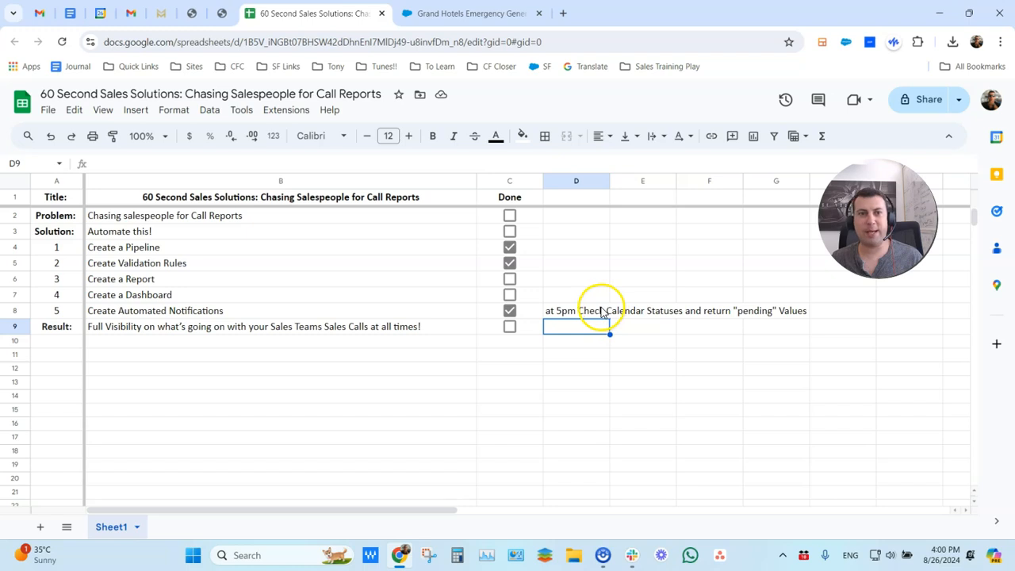
Switch to Salesforce, open Setup, search for flow and open the Flows page under Process Automation
{"action": "left_click", "coordinate": [476, 14]}
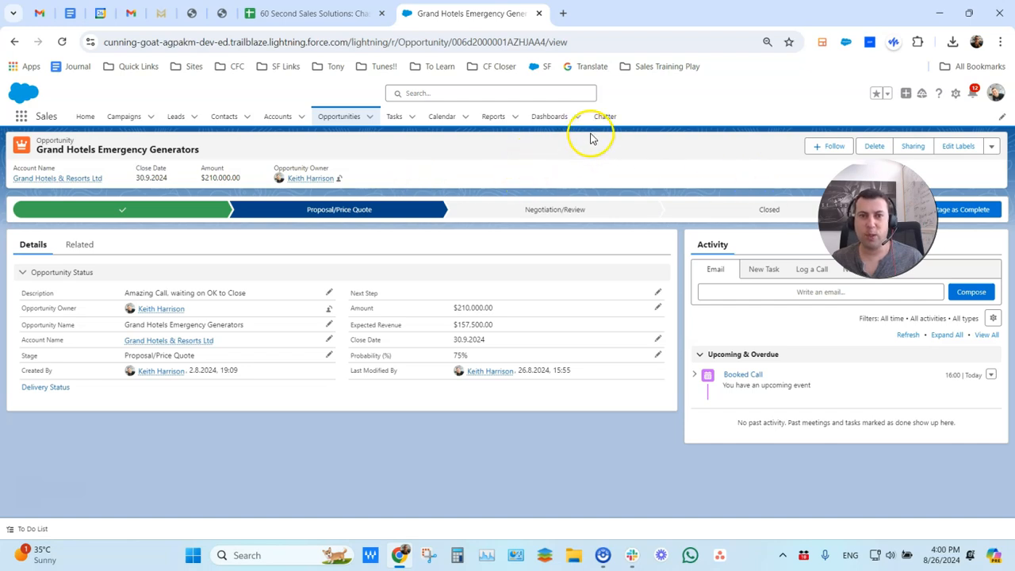
{"action": "left_click", "coordinate": [955, 93]}
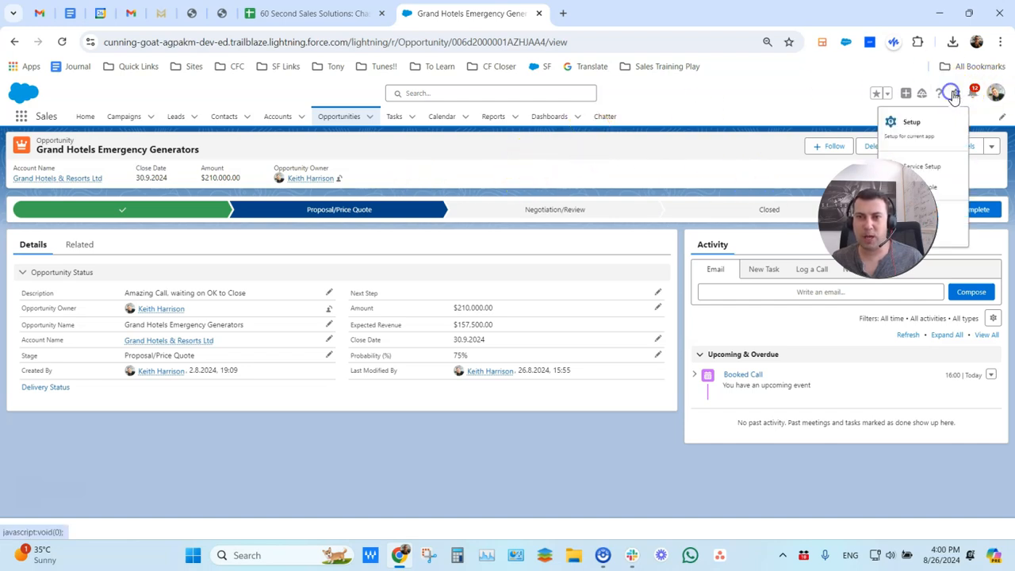
{"action": "left_click", "coordinate": [921, 133]}
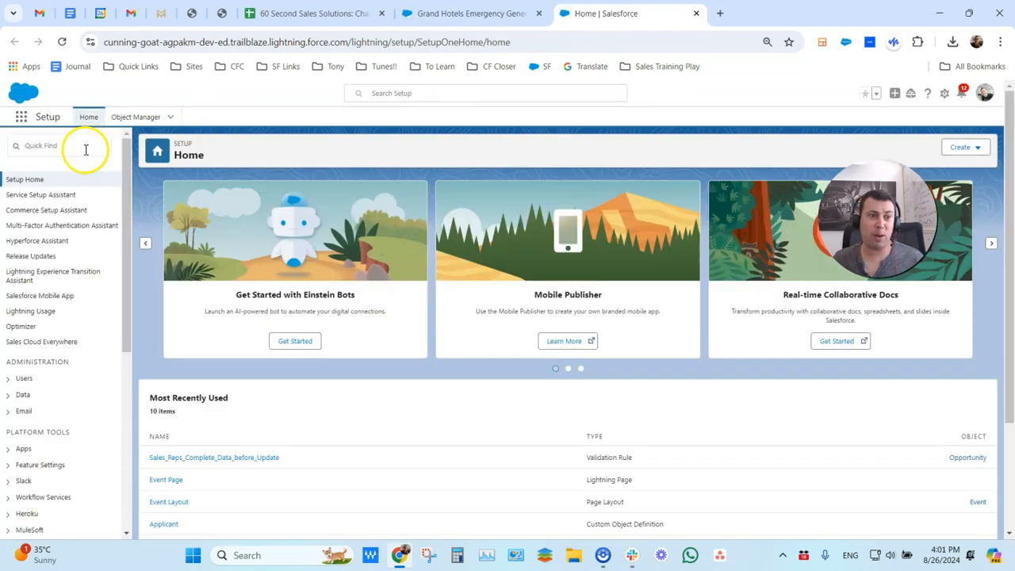
{"action": "left_click", "coordinate": [86, 149]}
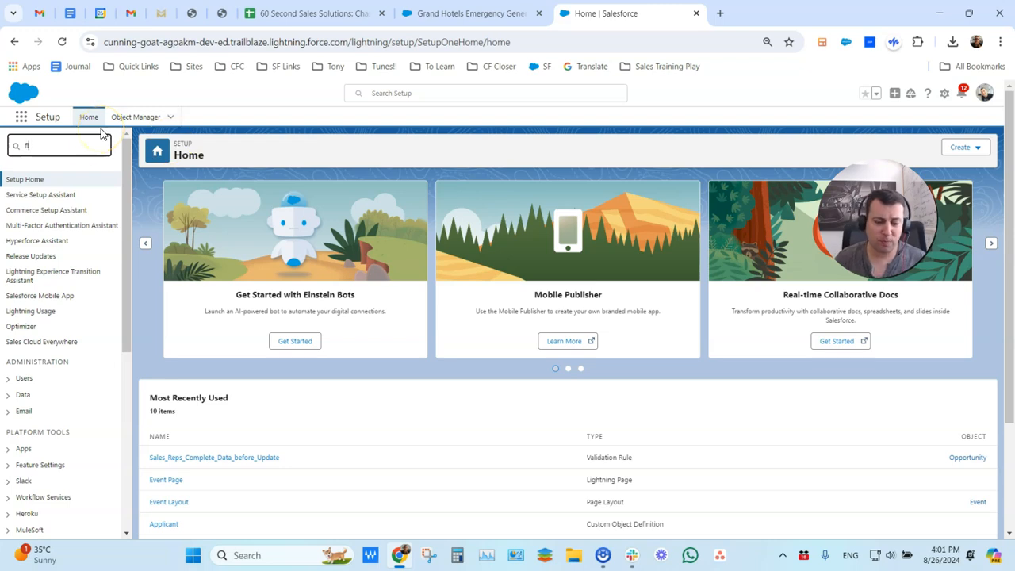
{"action": "left_click", "coordinate": [63, 212]}
{"action": "left_click", "coordinate": [38, 309]}
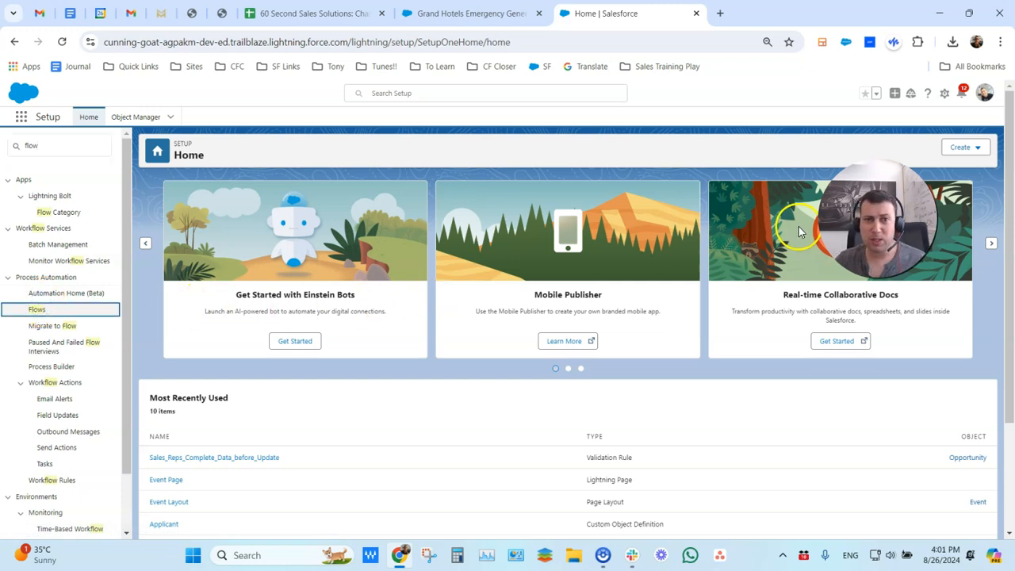
{"action": "left_click", "coordinate": [37, 309]}
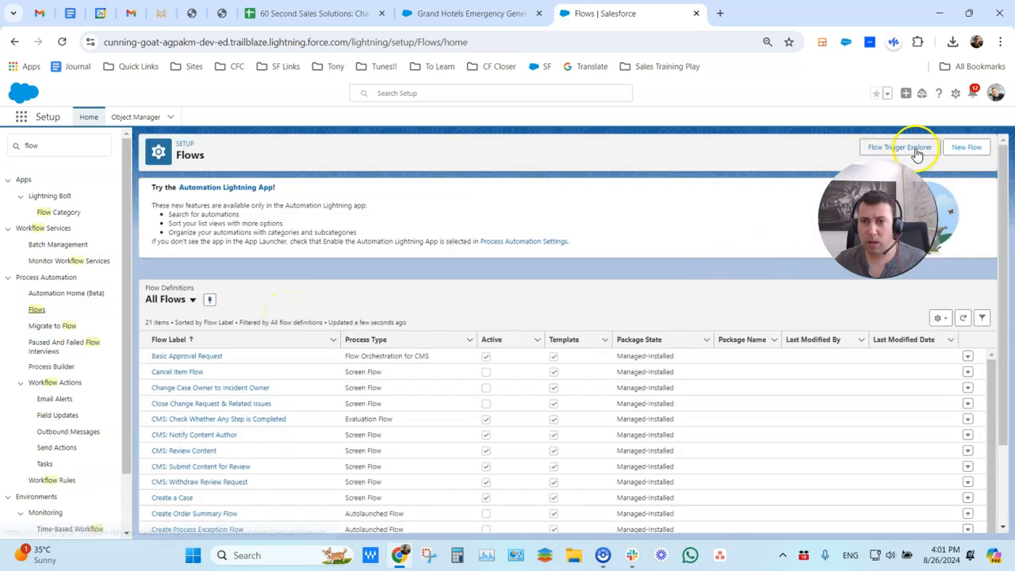
Create a new flow of the Schedule-Triggered Flow type
{"action": "left_click", "coordinate": [963, 148]}
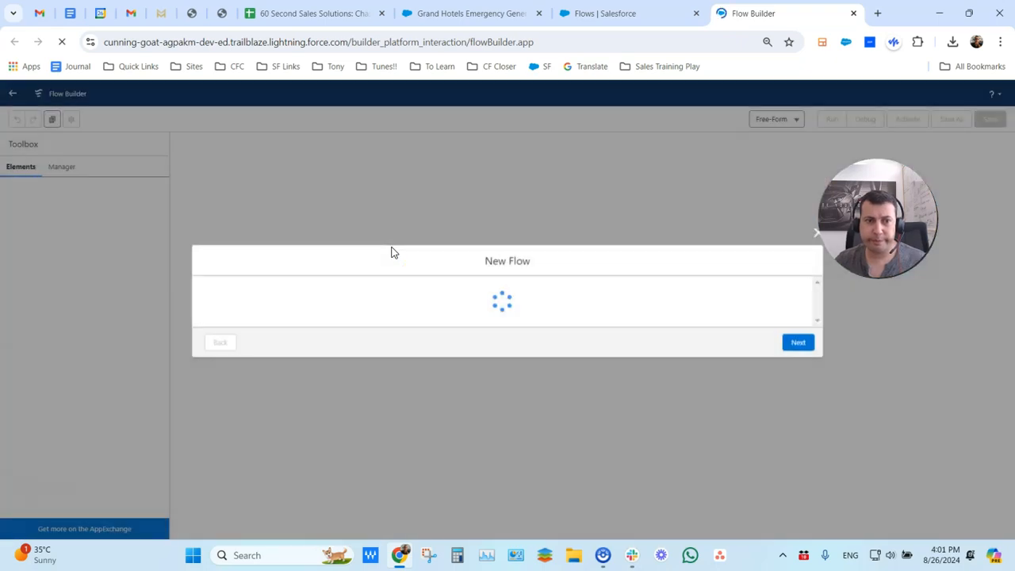
{"action": "left_click", "coordinate": [320, 292]}
{"action": "left_click", "coordinate": [797, 360]}
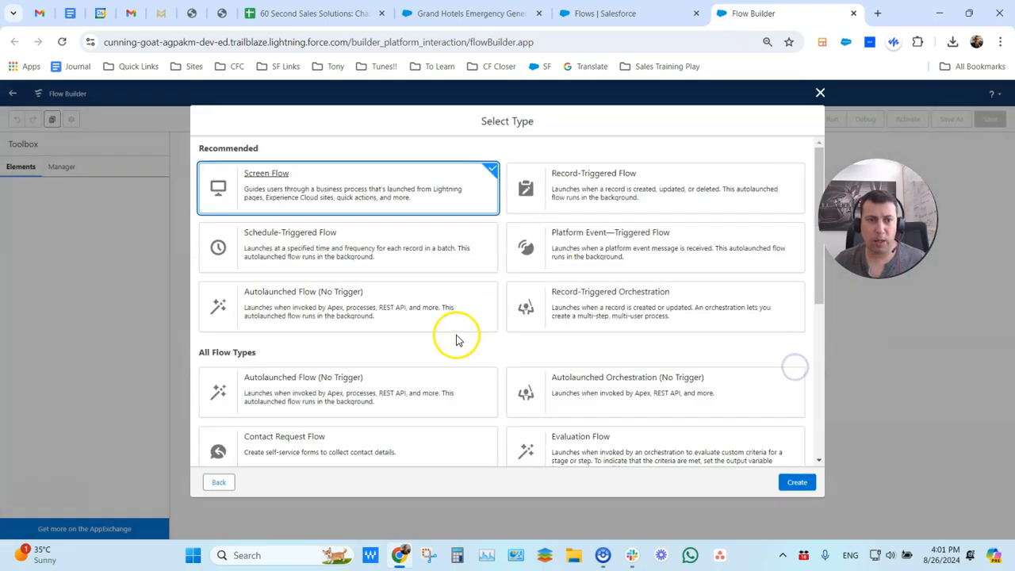
{"action": "left_click", "coordinate": [311, 239]}
{"action": "left_click", "coordinate": [795, 481]}
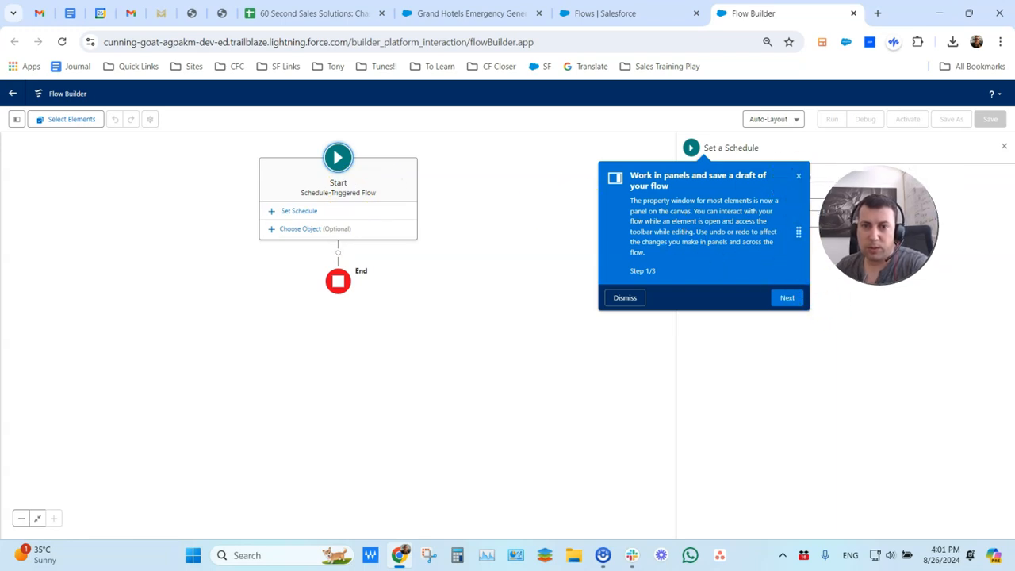
Dismiss the tip and schedule the flow to start on 26 August 2024 at 17:00 with a Daily frequency
{"action": "left_click", "coordinate": [798, 175]}
{"action": "left_click", "coordinate": [717, 191]}
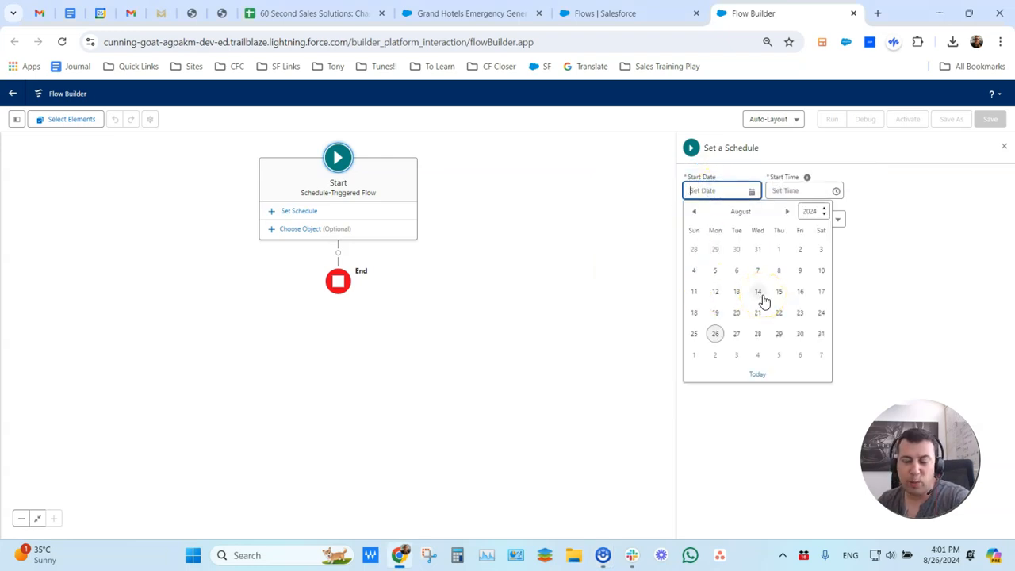
{"action": "left_click", "coordinate": [716, 335]}
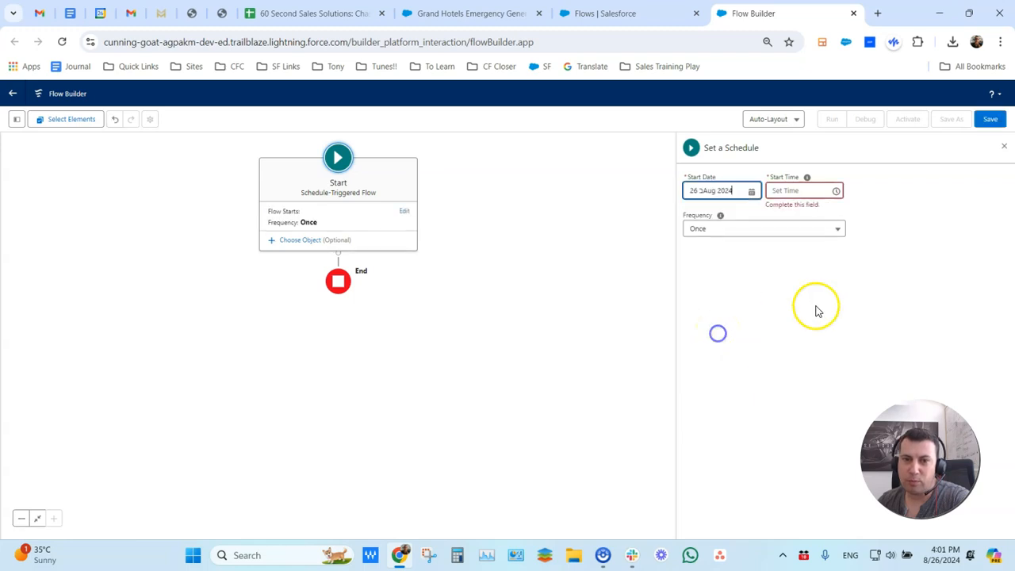
{"action": "left_click", "coordinate": [810, 191]}
{"action": "scroll", "coordinate": [795, 255], "scroll_direction": "down", "scroll_amount": 3}
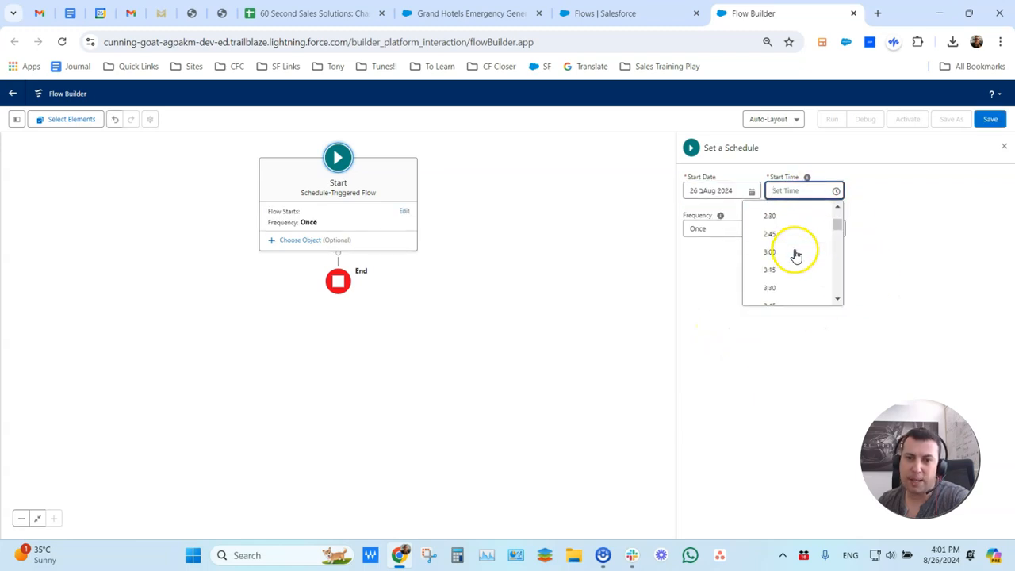
{"action": "scroll", "coordinate": [796, 255], "scroll_direction": "down", "scroll_amount": 3}
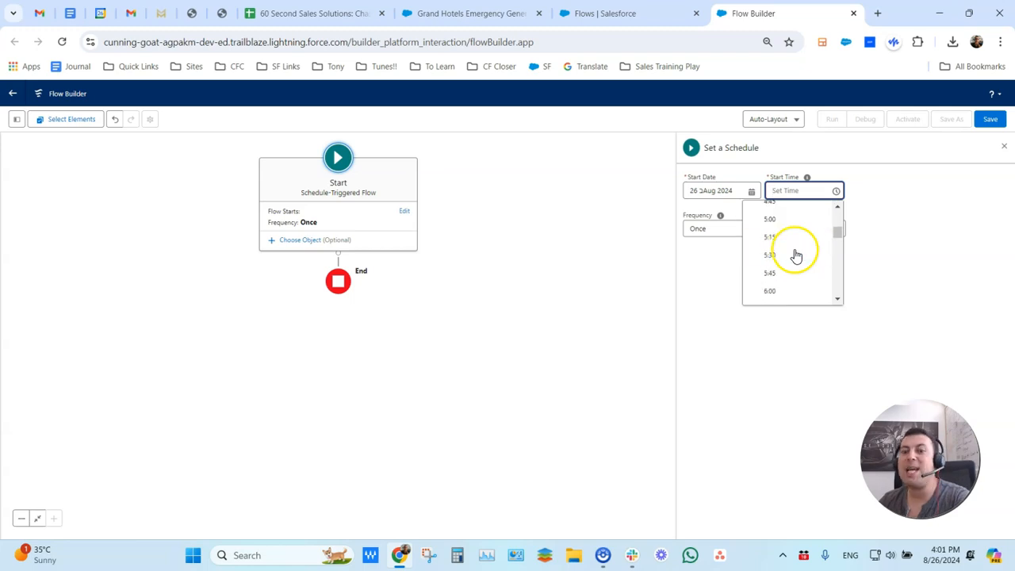
{"action": "scroll", "coordinate": [796, 255], "scroll_direction": "down", "scroll_amount": 2}
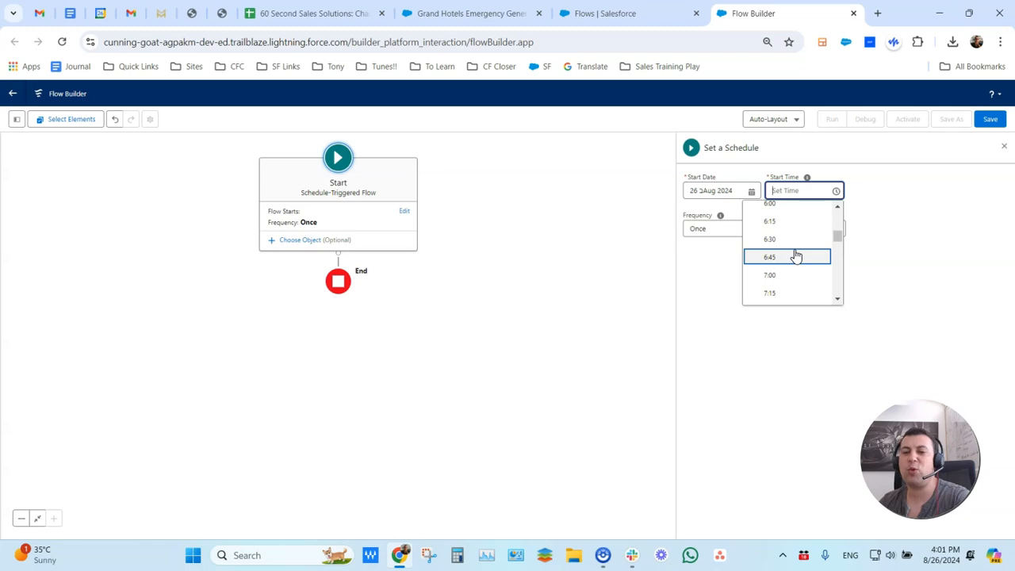
{"action": "scroll", "coordinate": [795, 255], "scroll_direction": "down", "scroll_amount": 10}
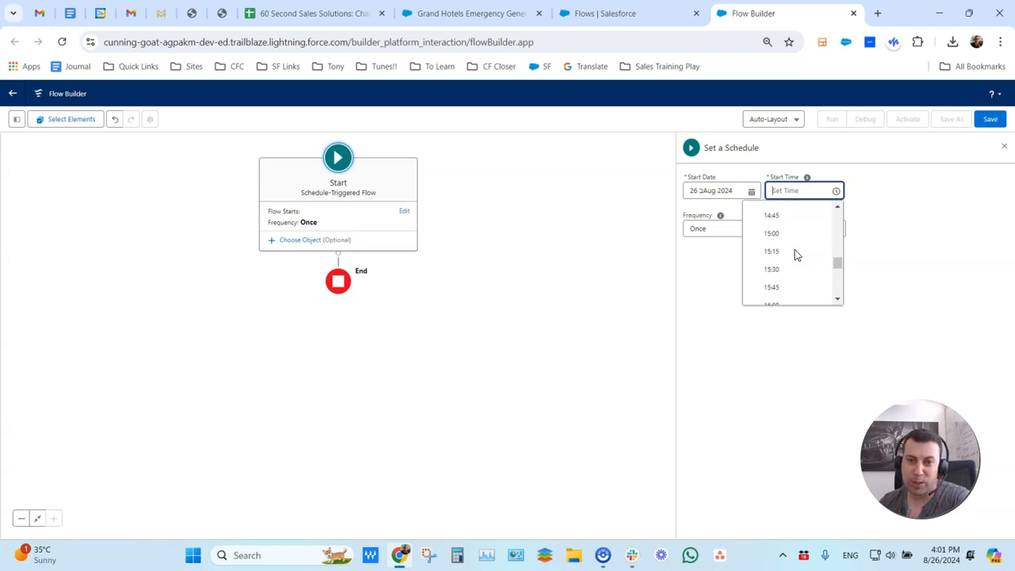
{"action": "scroll", "coordinate": [796, 255], "scroll_direction": "up", "scroll_amount": 2}
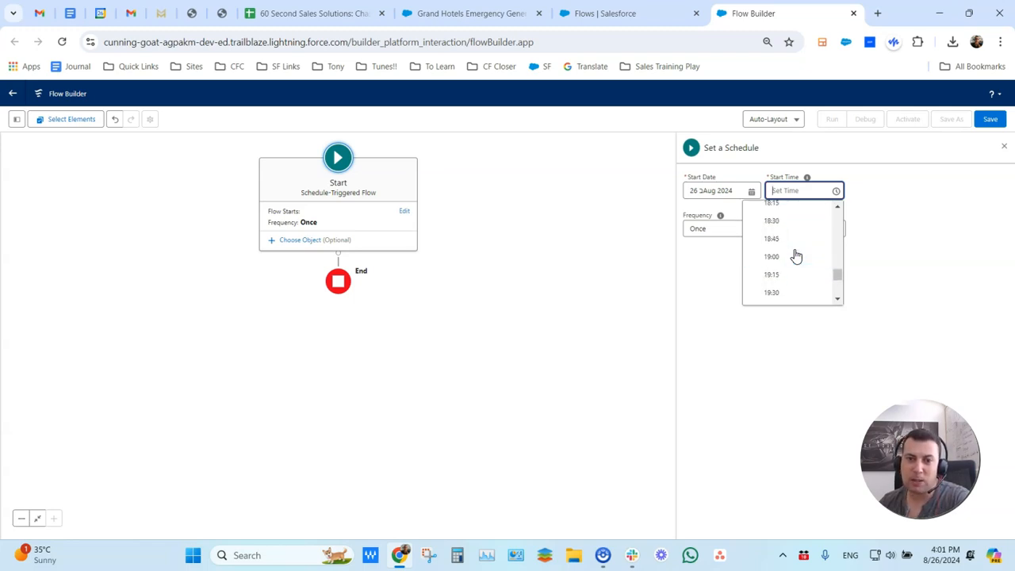
{"action": "scroll", "coordinate": [795, 256], "scroll_direction": "up", "scroll_amount": 2}
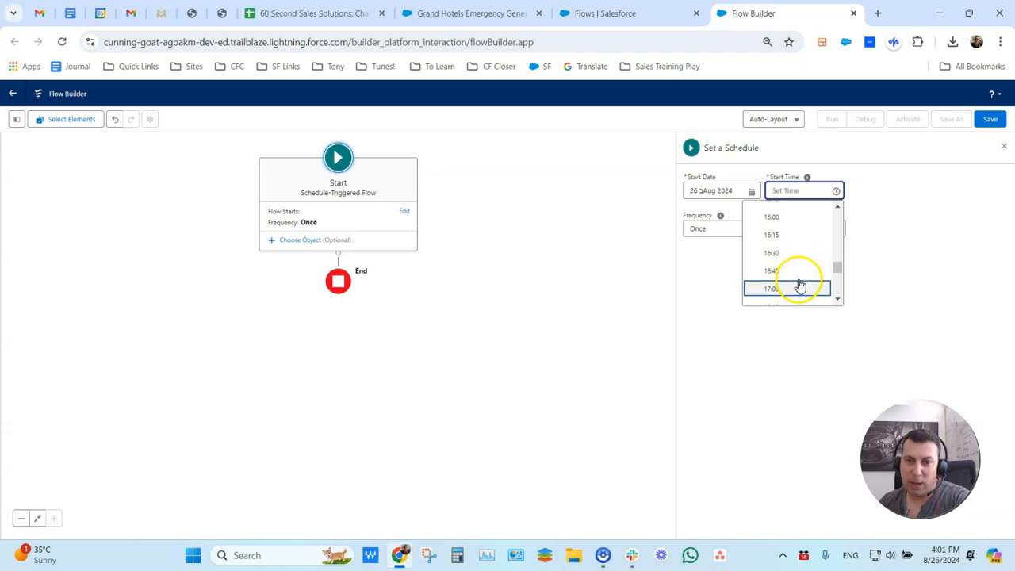
{"action": "left_click", "coordinate": [798, 281]}
{"action": "left_click", "coordinate": [734, 220]}
{"action": "left_click", "coordinate": [740, 259]}
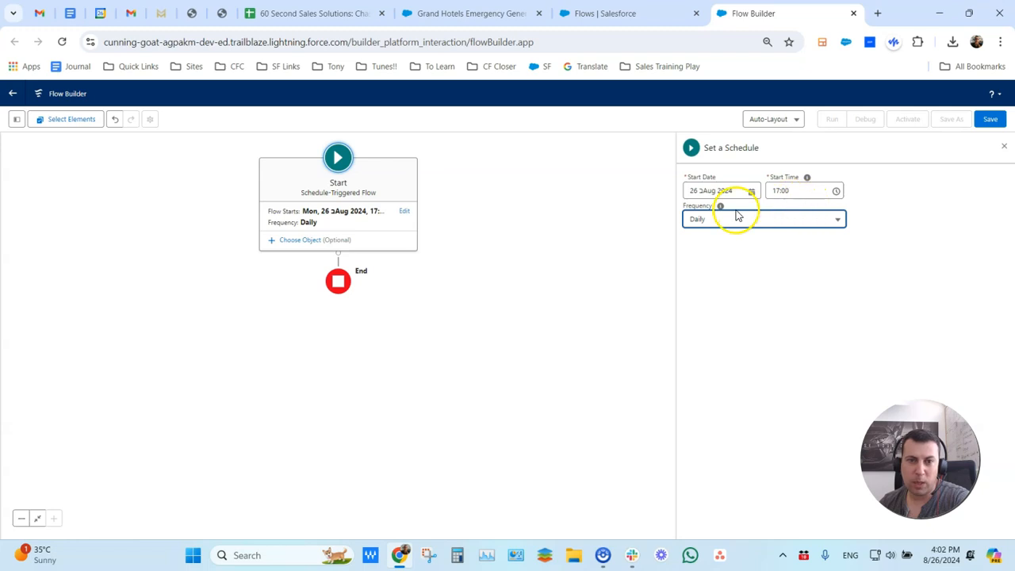
Add a Get Records element after the flow's start and label it Get Calendar Events
{"action": "left_click", "coordinate": [337, 253]}
{"action": "left_click", "coordinate": [364, 229]}
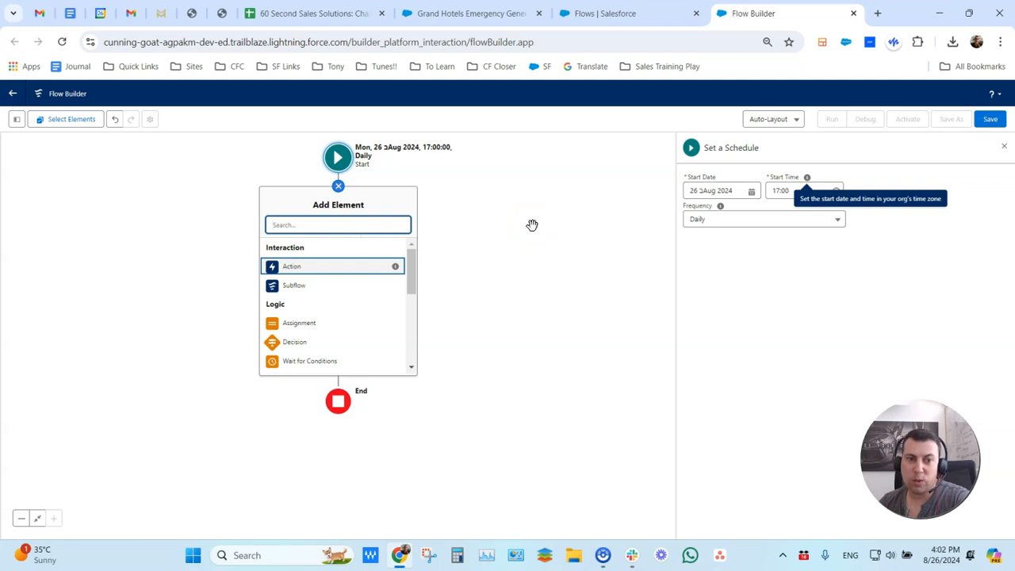
{"action": "type", "text": "get"}
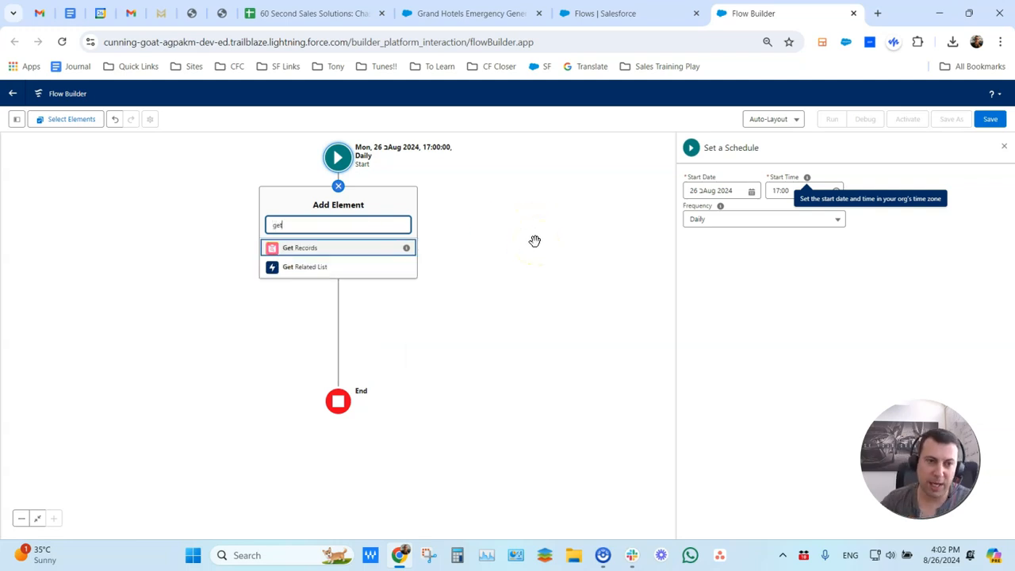
{"action": "left_click", "coordinate": [312, 247]}
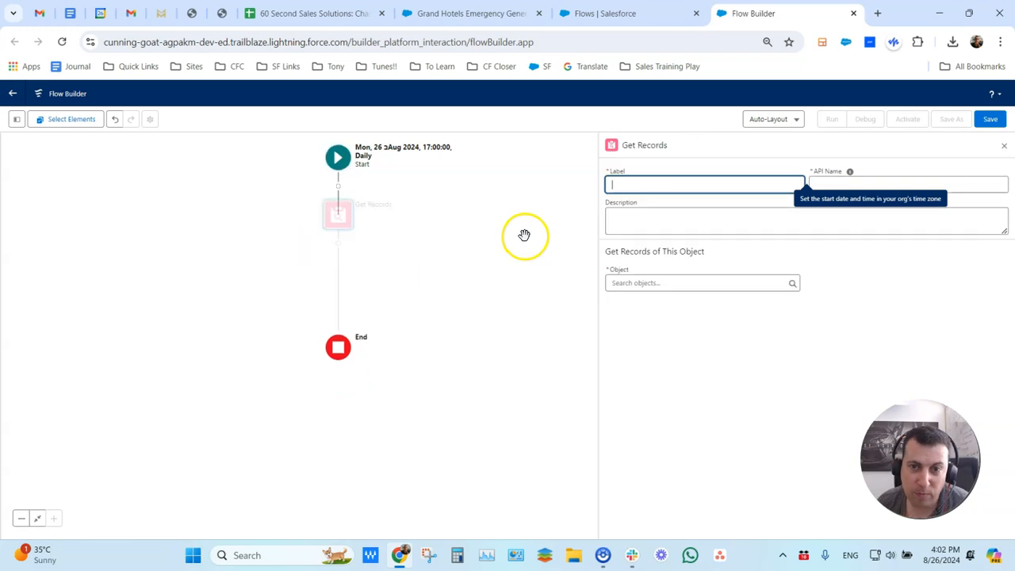
{"action": "left_click", "coordinate": [707, 186]}
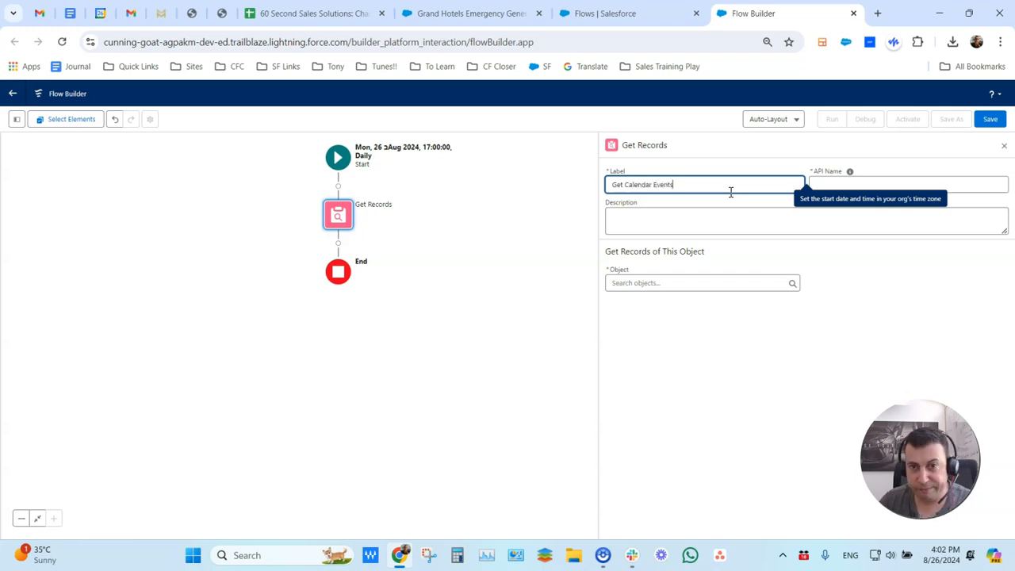
{"action": "left_click", "coordinate": [945, 267]}
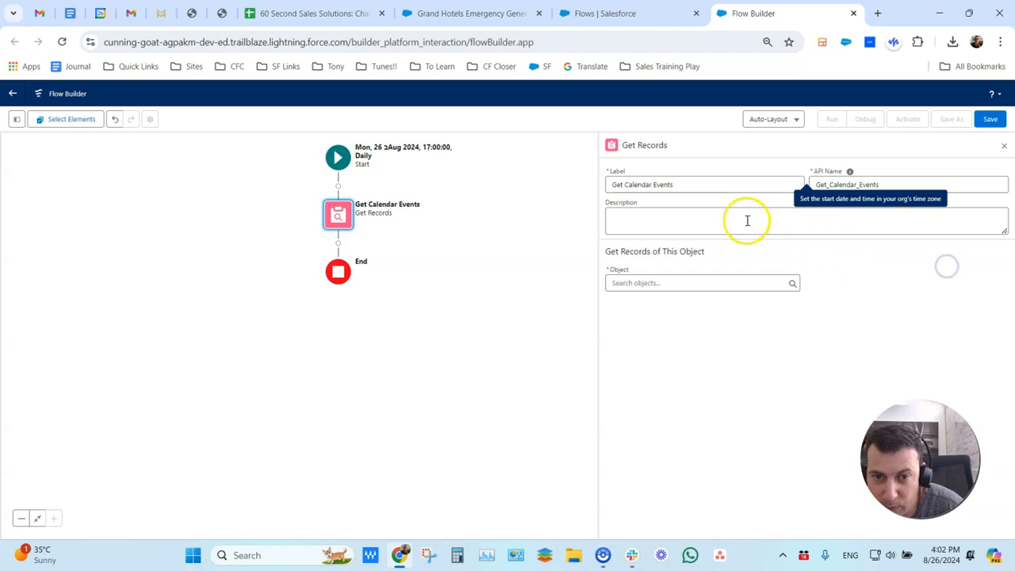
Set Event as the object whose records the Get Calendar Events element retrieves
{"action": "left_click", "coordinate": [732, 284]}
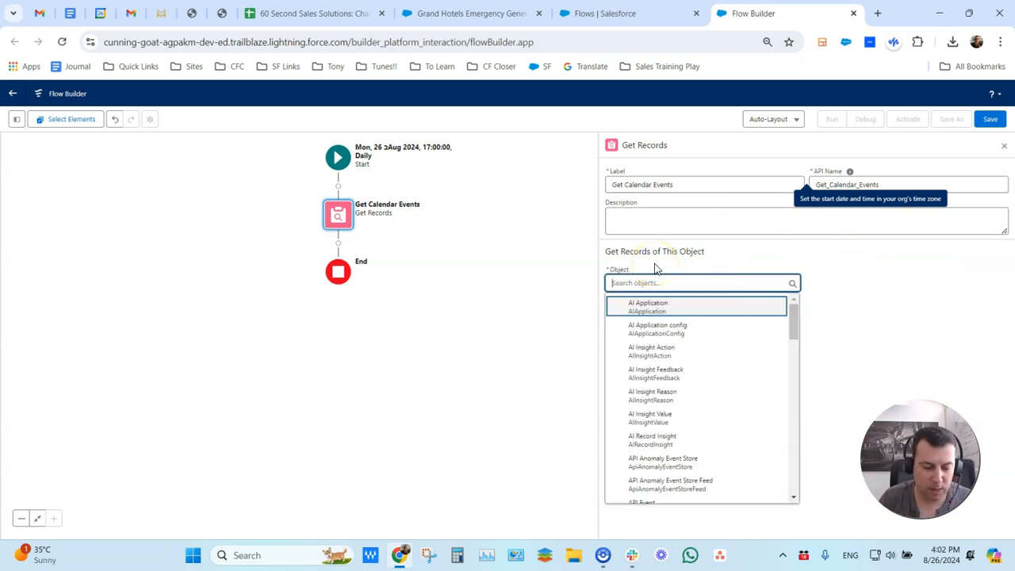
{"action": "type", "text": "act"}
{"action": "key", "text": "BackSpace"}
{"action": "key", "text": "BackSpace"}
{"action": "key", "text": "BackSpace"}
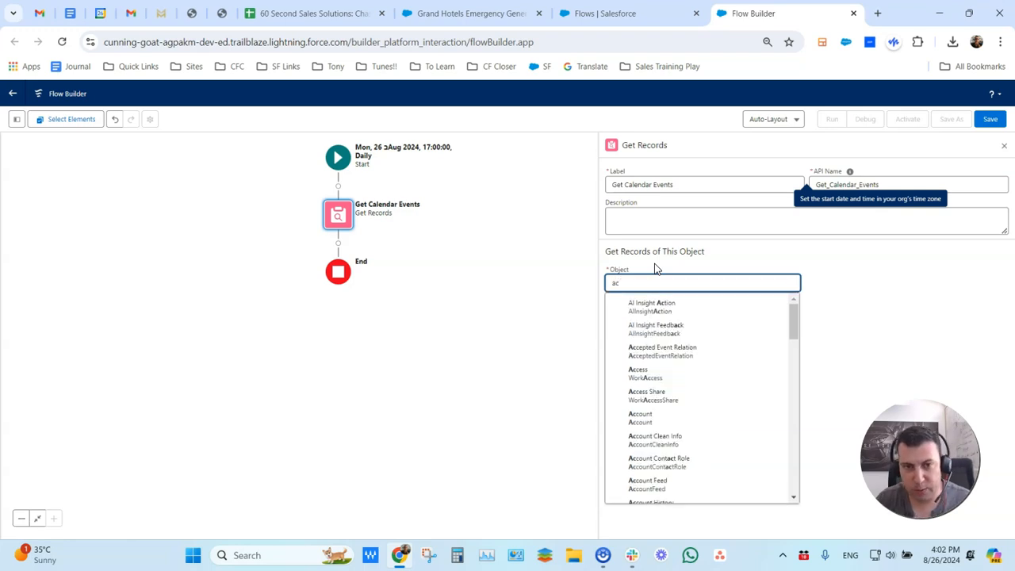
{"action": "type", "text": "event"}
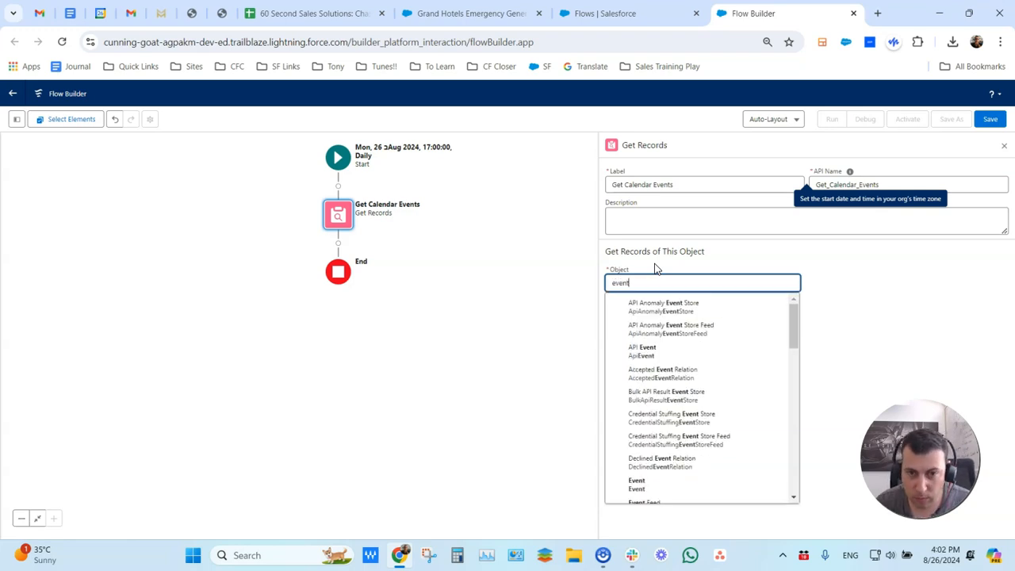
{"action": "scroll", "coordinate": [663, 435], "scroll_direction": "down", "scroll_amount": 2}
{"action": "left_click", "coordinate": [650, 397]}
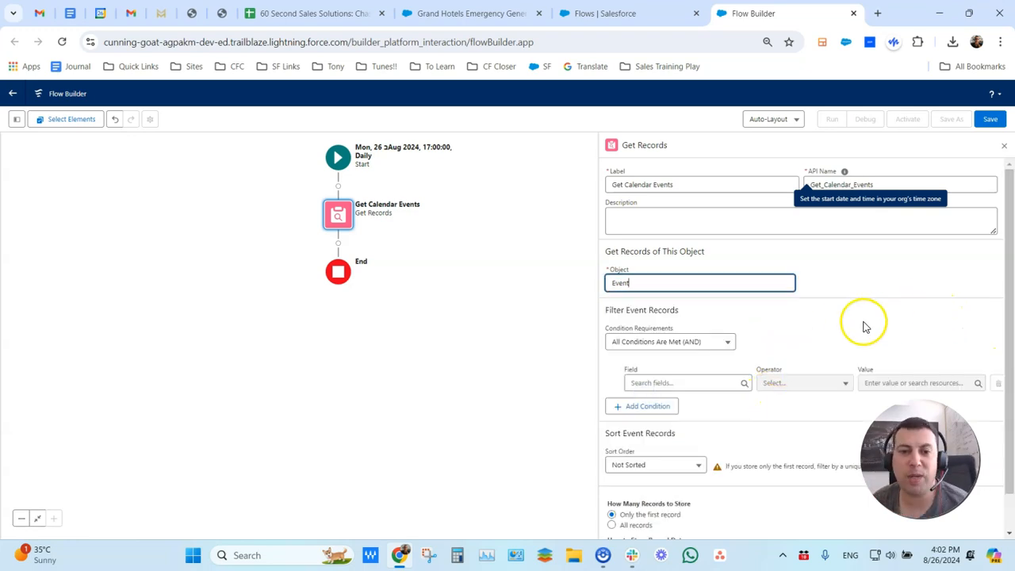
Consult the automated notifications note in the planning spreadsheet and choose StartDateTime as the first filter field for the event records
{"action": "scroll", "coordinate": [820, 326], "scroll_direction": "down", "scroll_amount": 1}
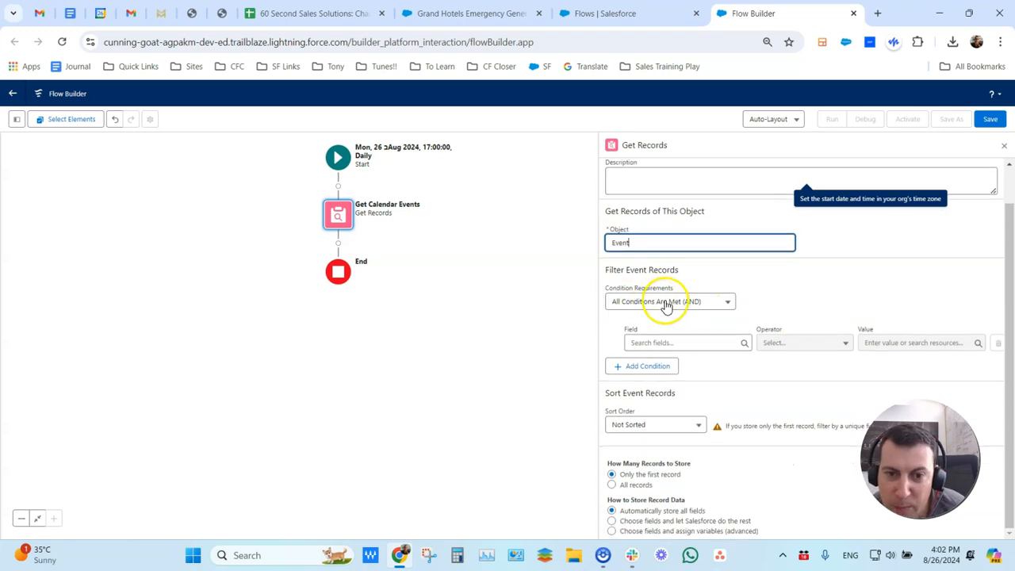
{"action": "left_click", "coordinate": [310, 14]}
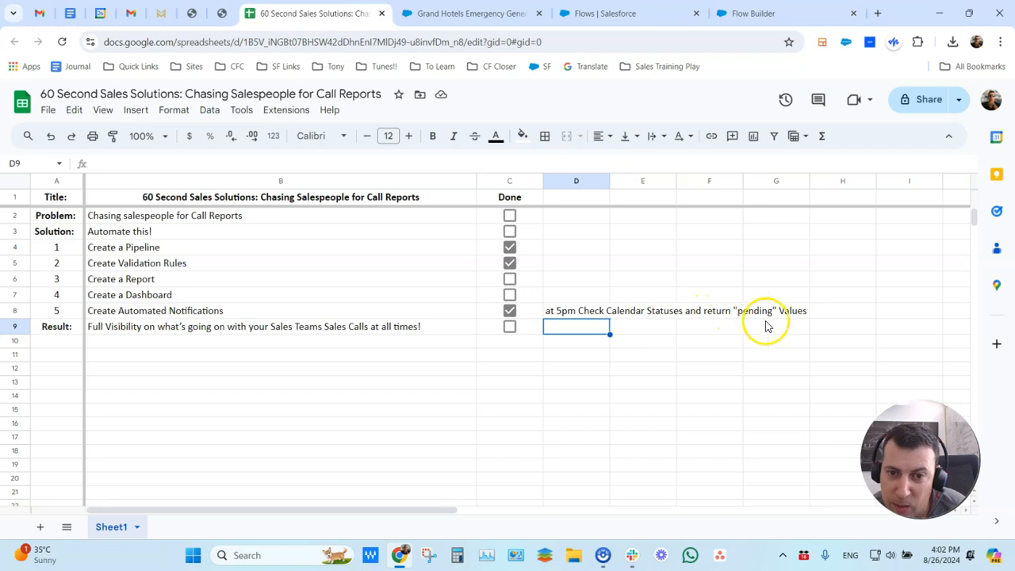
{"action": "left_click", "coordinate": [751, 13]}
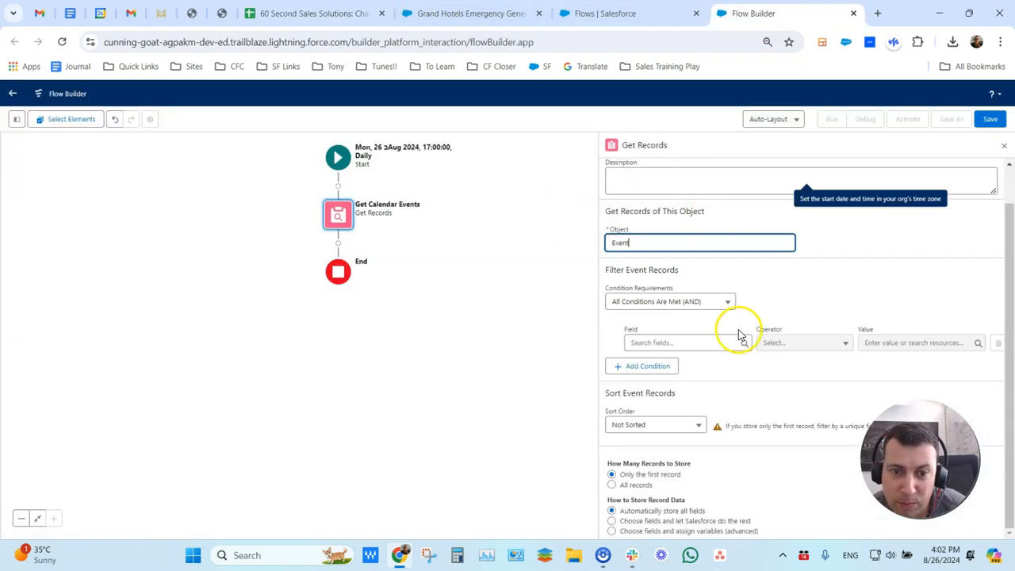
{"action": "left_click", "coordinate": [729, 341]}
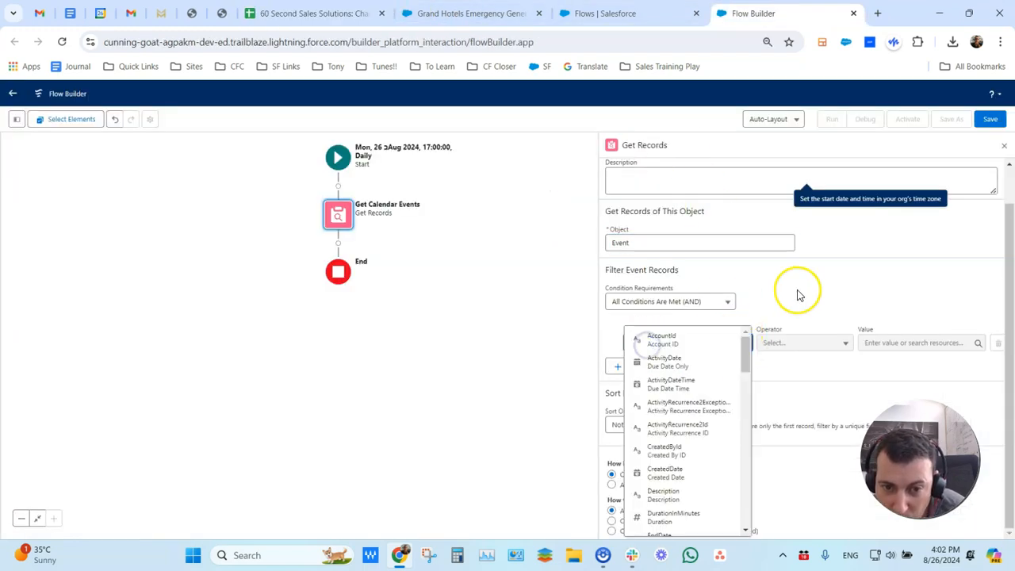
{"action": "type", "text": "sta"}
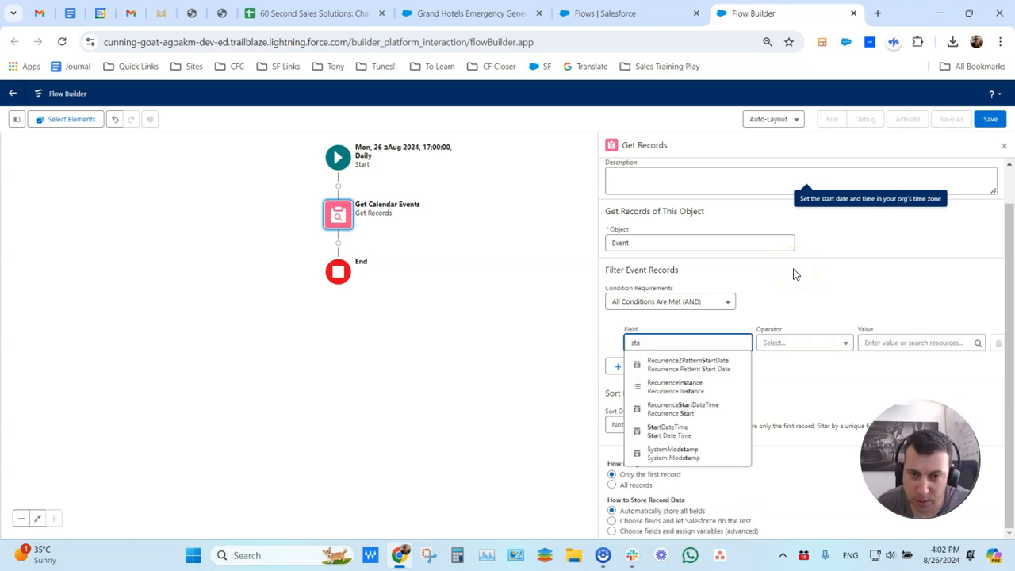
{"action": "left_click", "coordinate": [690, 429]}
{"action": "left_click", "coordinate": [882, 340]}
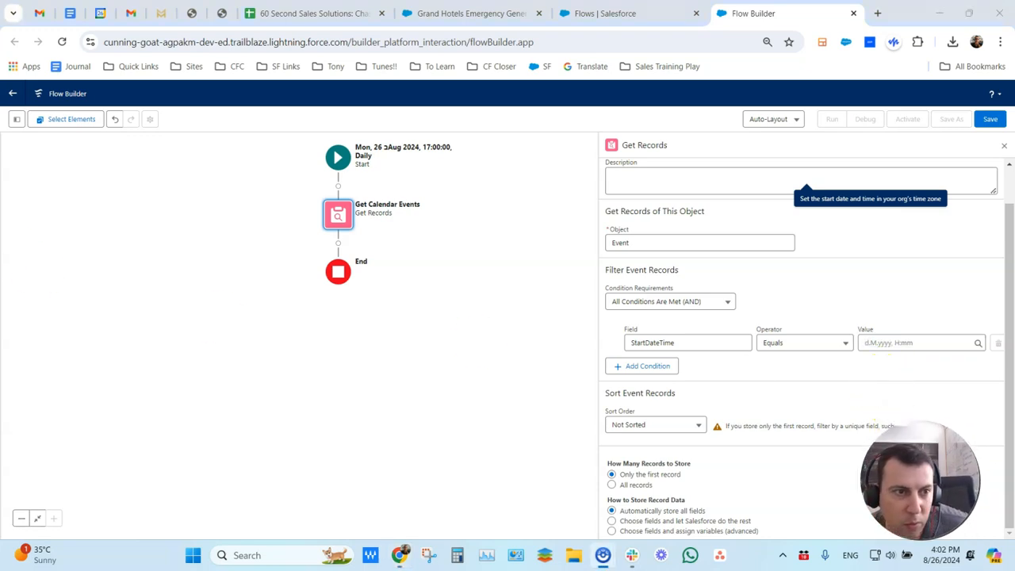
Start a new flow resource of type Formula and give it the API name Today
{"action": "left_click", "coordinate": [17, 119]}
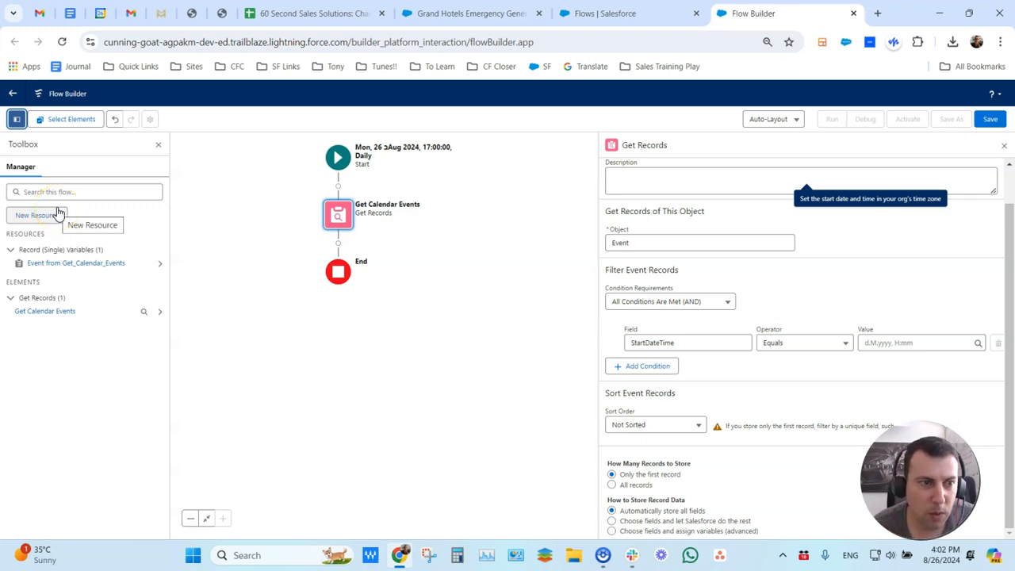
{"action": "left_click", "coordinate": [45, 217]}
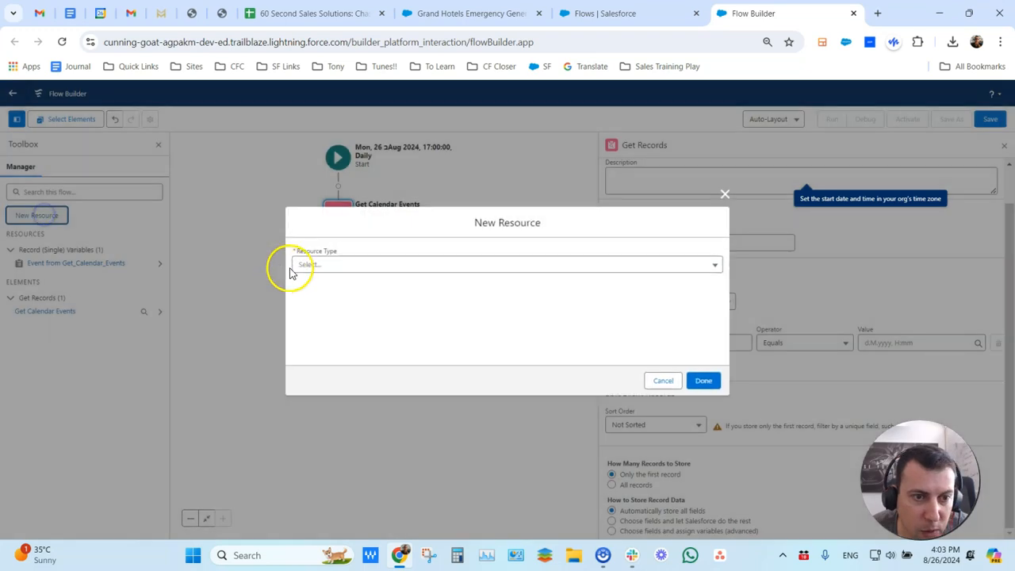
{"action": "left_click", "coordinate": [315, 265]}
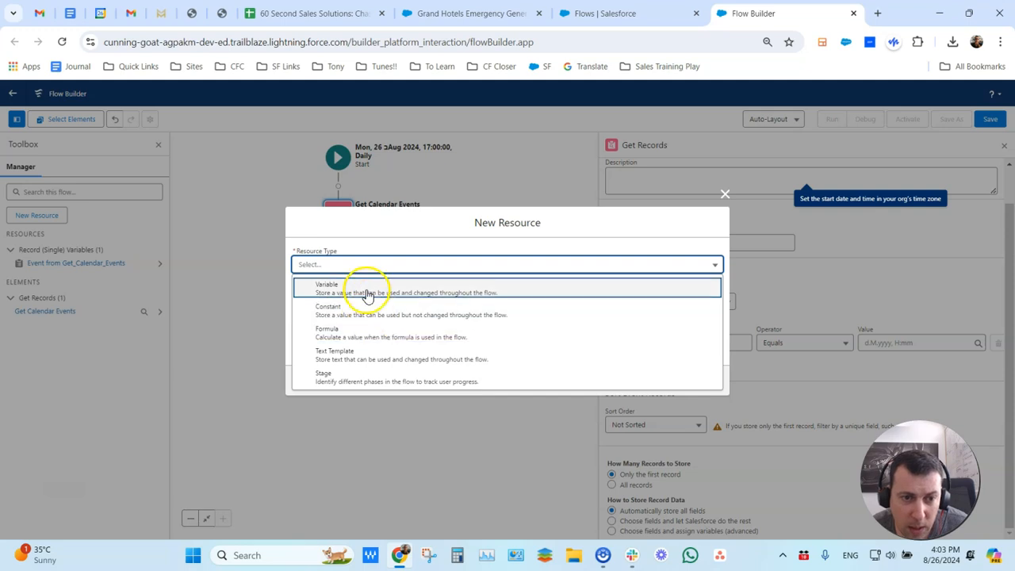
{"action": "left_click", "coordinate": [362, 333]}
{"action": "left_click", "coordinate": [337, 236]}
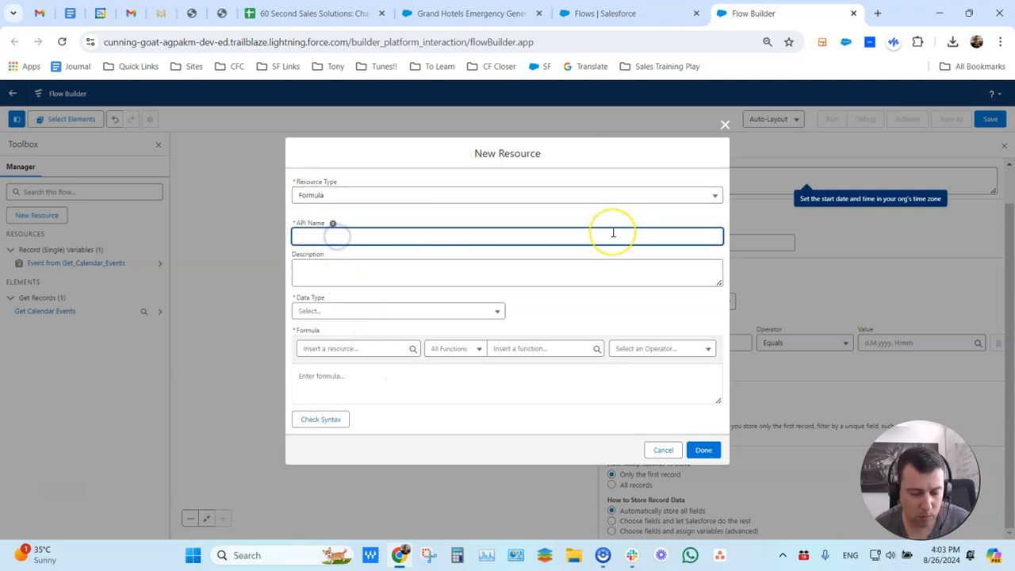
{"action": "type", "text": "Today"}
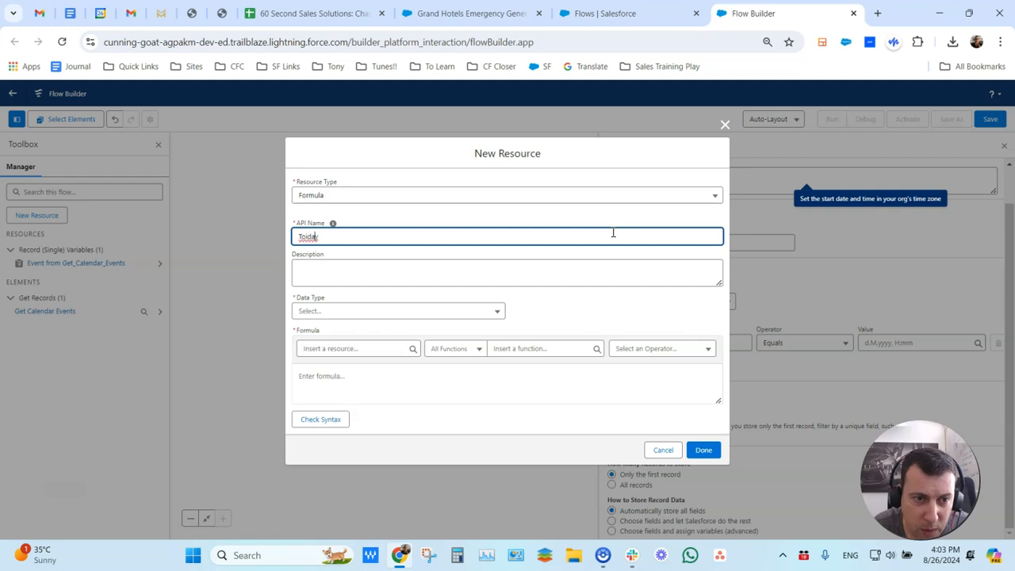
Set the formula resource's data type to Date and its formula to Today (), check the syntax and save the resource
{"action": "left_click", "coordinate": [355, 305]}
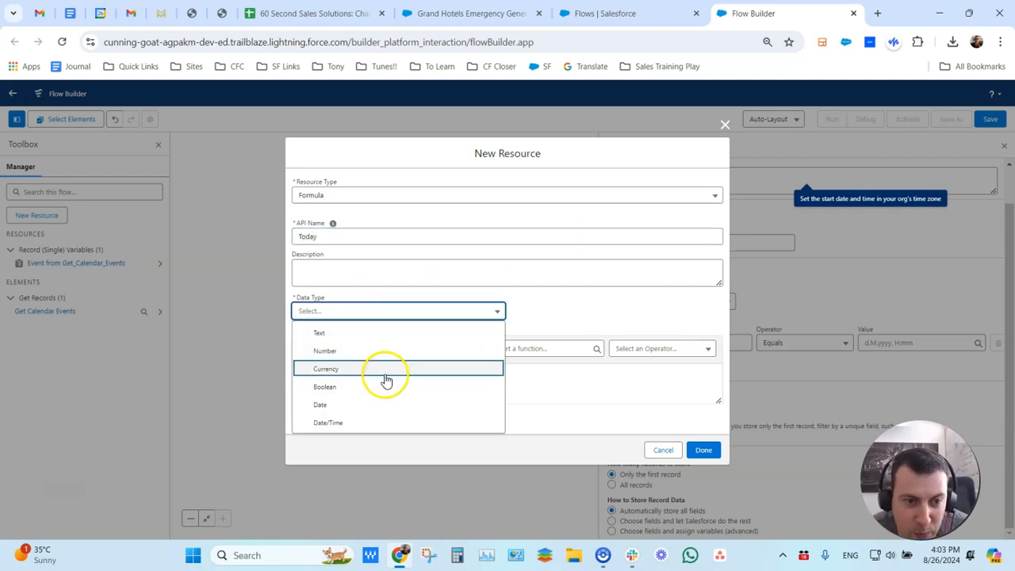
{"action": "left_click", "coordinate": [377, 404]}
{"action": "left_click", "coordinate": [355, 378]}
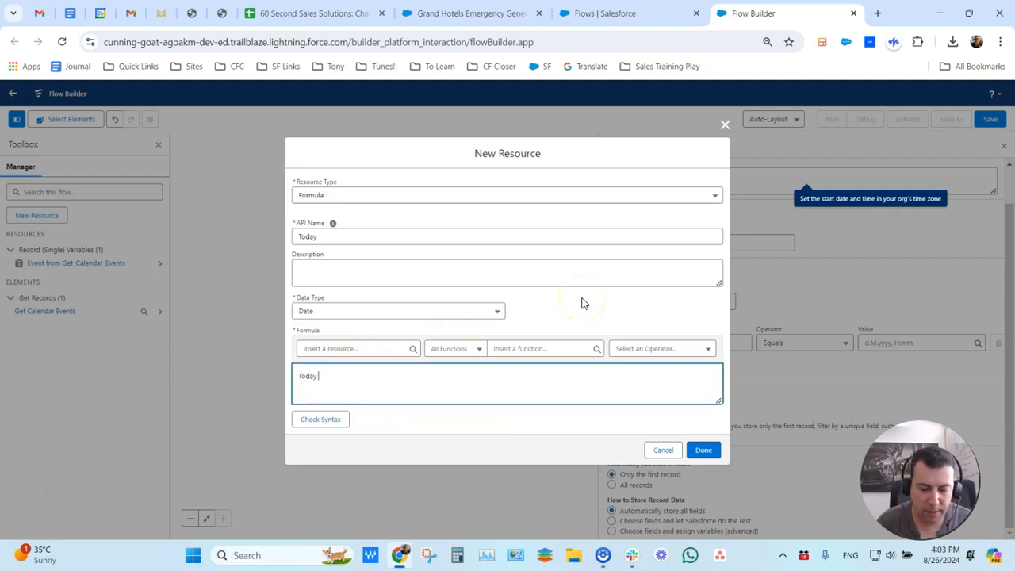
{"action": "left_click", "coordinate": [337, 419]}
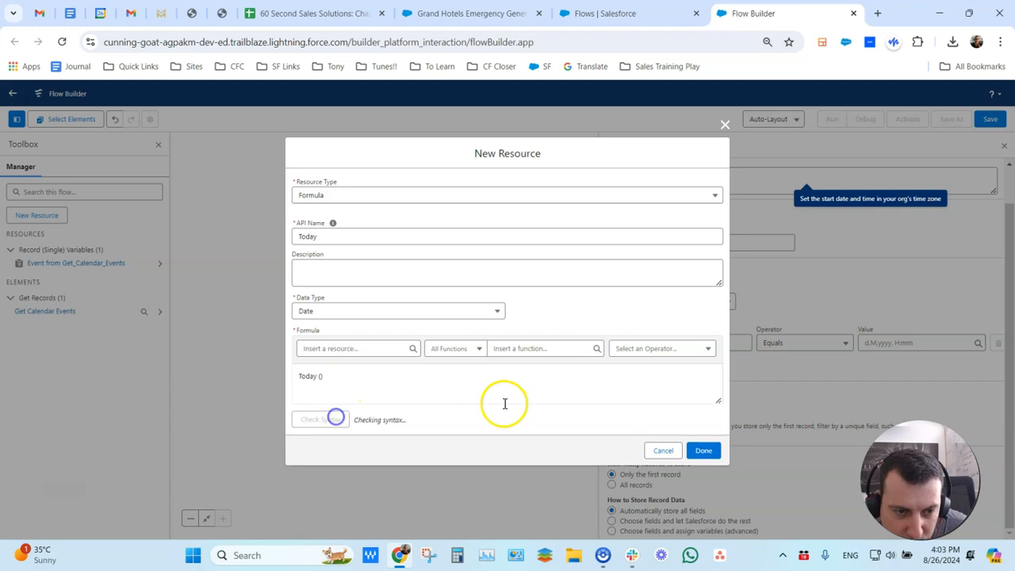
{"action": "left_click", "coordinate": [703, 451]}
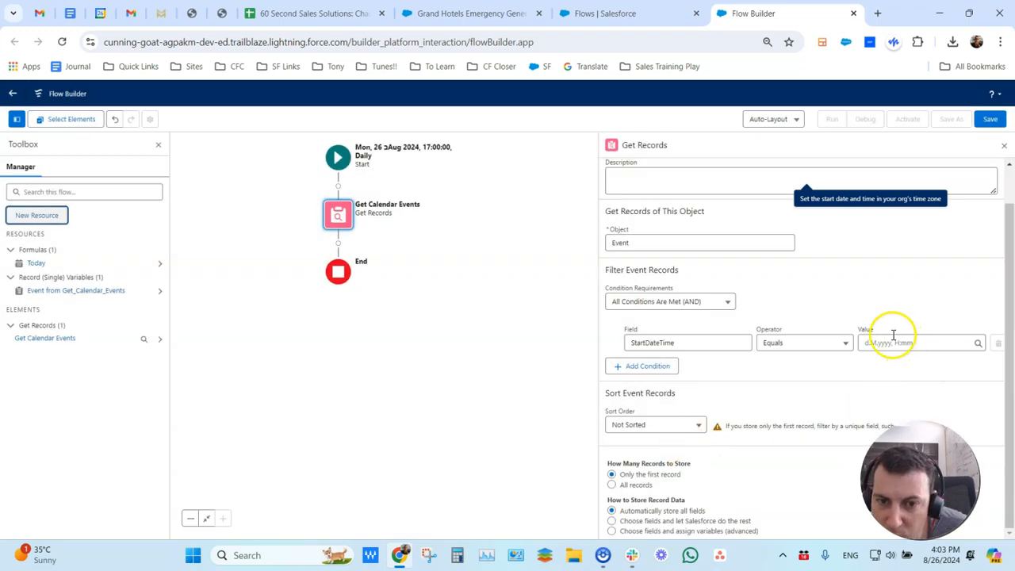
Set the value of the StartDateTime filter condition to the Today formula resource
{"action": "left_click", "coordinate": [894, 337]}
{"action": "left_click", "coordinate": [894, 371]}
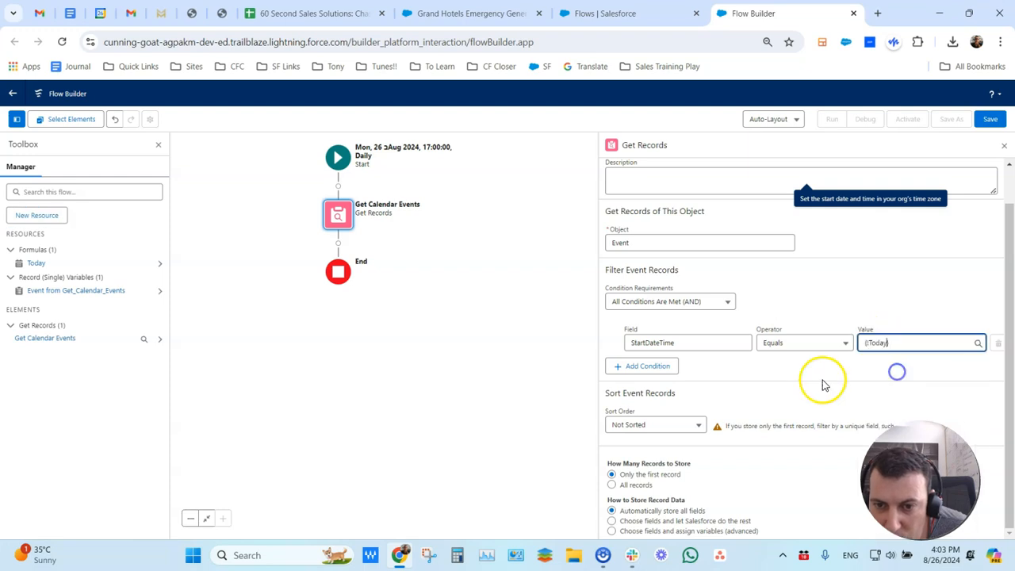
{"action": "left_click", "coordinate": [827, 384]}
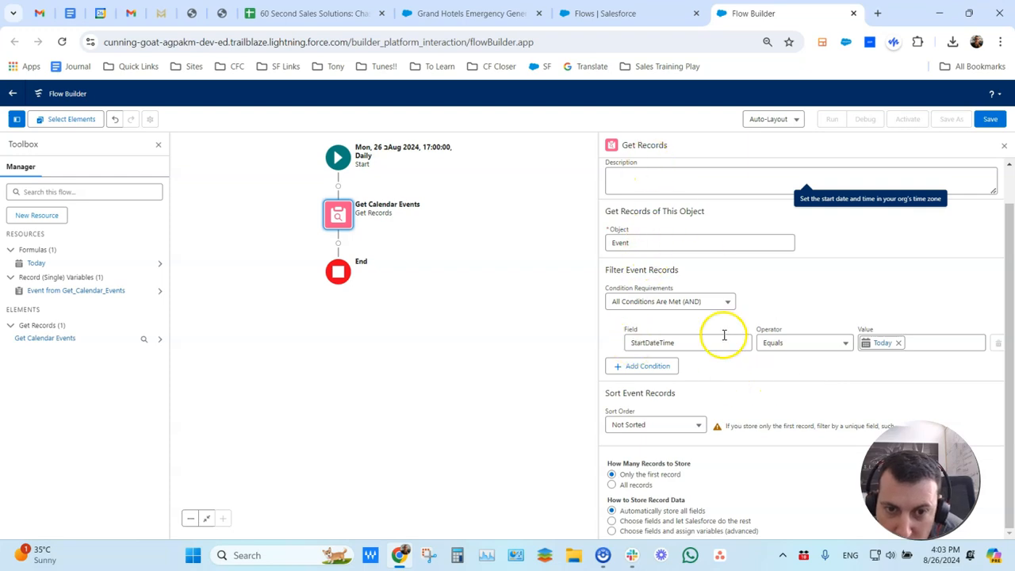
Add a second filter condition to Get Calendar Events requiring Outcome__c to equal Pending
{"action": "left_click", "coordinate": [657, 363]}
{"action": "left_click", "coordinate": [734, 379]}
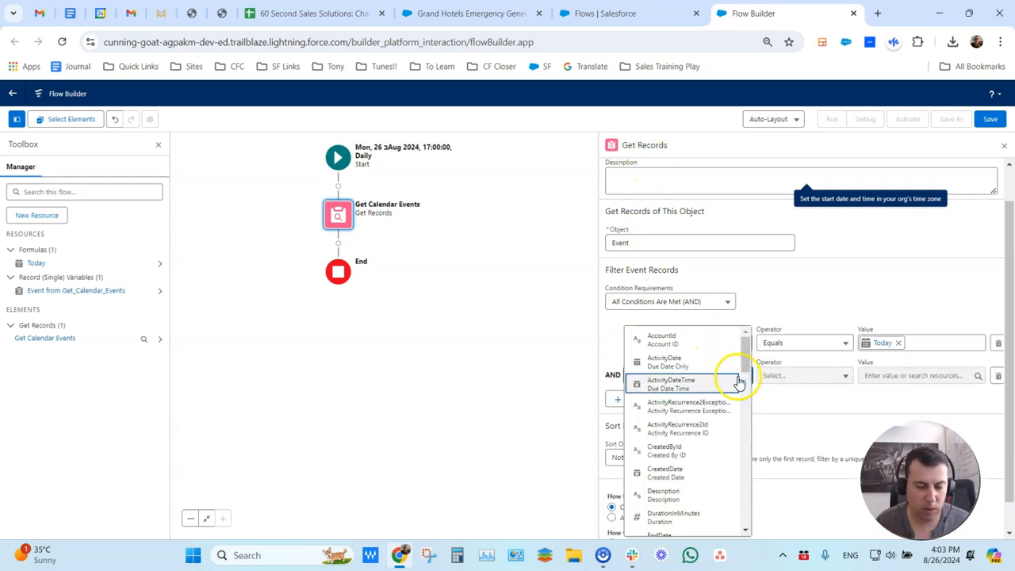
{"action": "type", "text": "out"}
{"action": "left_click", "coordinate": [688, 393]}
{"action": "left_click", "coordinate": [920, 375]}
{"action": "left_click", "coordinate": [924, 378]}
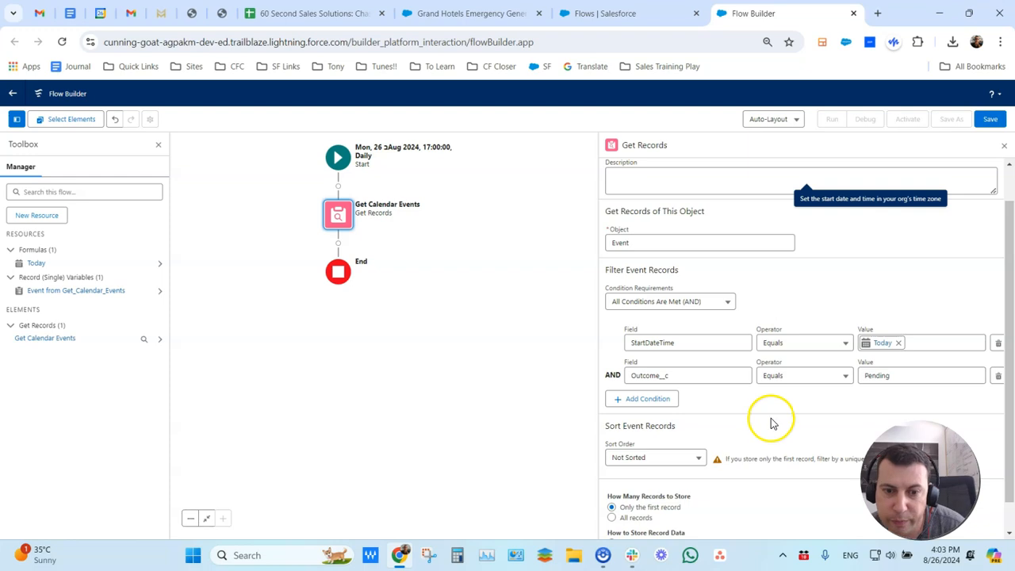
Make Get Calendar Events store all matching records
{"action": "scroll", "coordinate": [773, 424], "scroll_direction": "down", "scroll_amount": 1}
{"action": "left_click", "coordinate": [625, 486]}
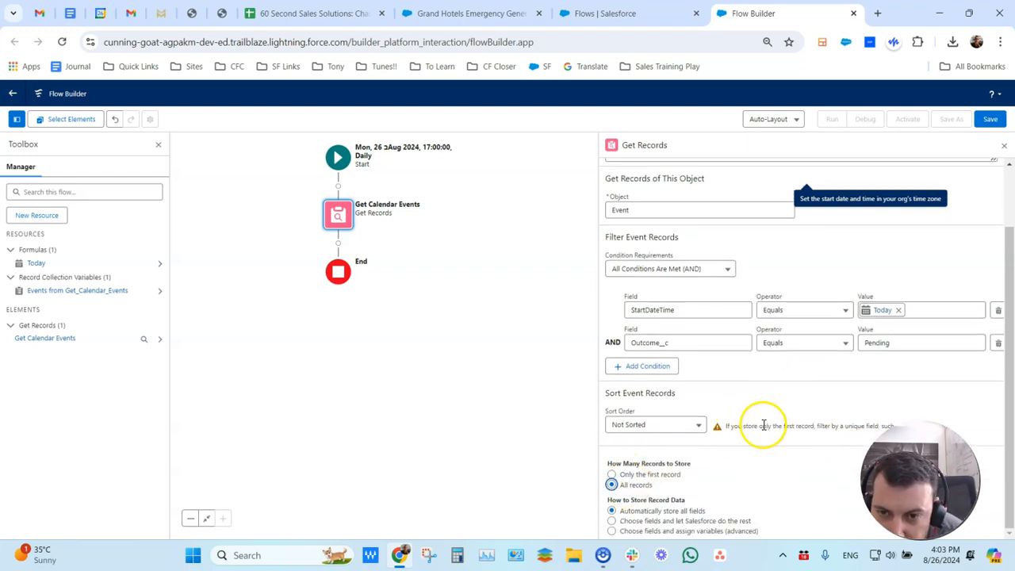
{"action": "scroll", "coordinate": [883, 243], "scroll_direction": "up", "scroll_amount": 2}
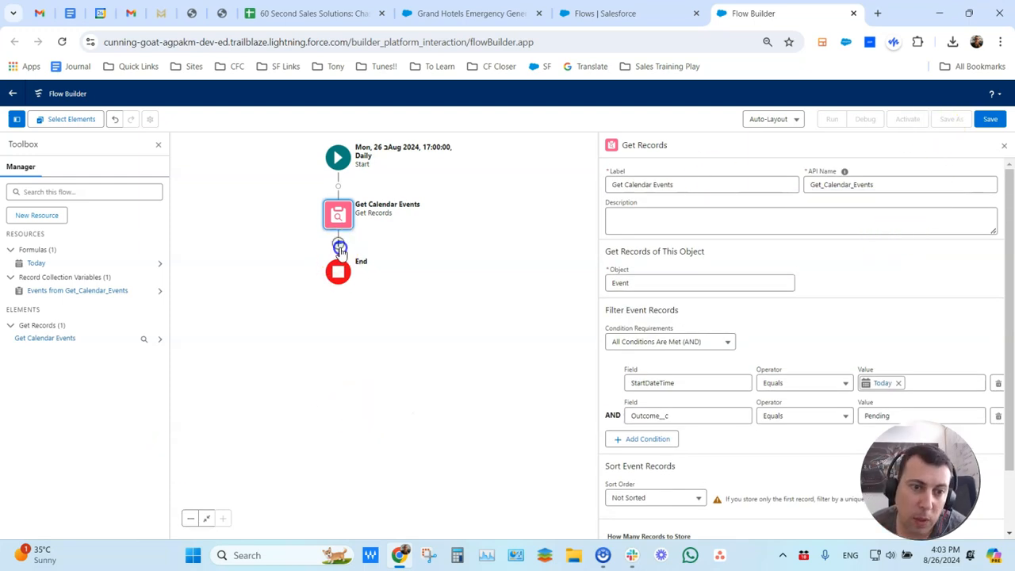
Search the elements that can be added after Get Calendar Events for a Slack action
{"action": "left_click", "coordinate": [338, 242]}
{"action": "scroll", "coordinate": [351, 347], "scroll_direction": "down", "scroll_amount": 1}
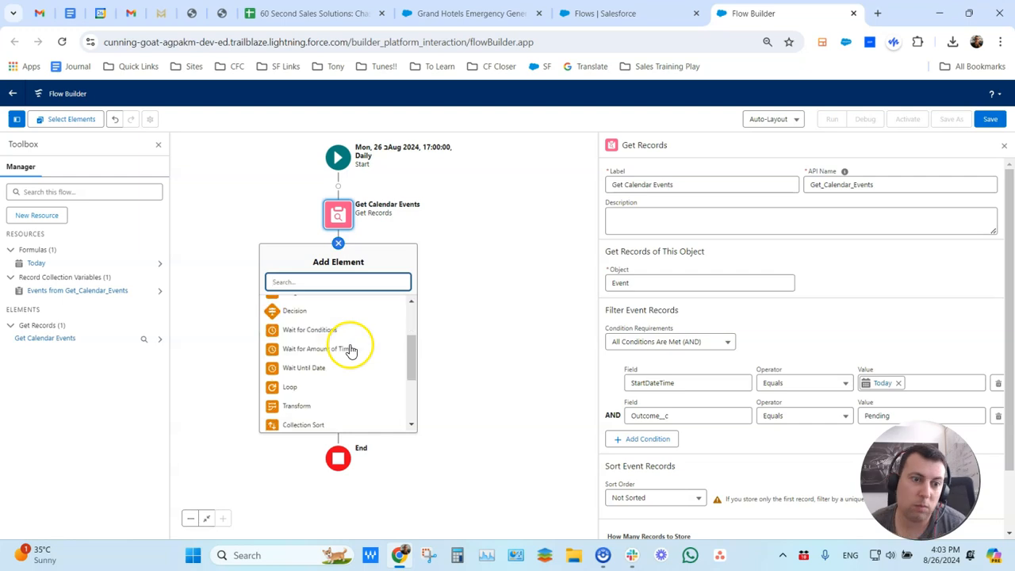
{"action": "scroll", "coordinate": [351, 348], "scroll_direction": "up", "scroll_amount": 2}
{"action": "left_click", "coordinate": [342, 279]}
{"action": "type", "text": "sla"}
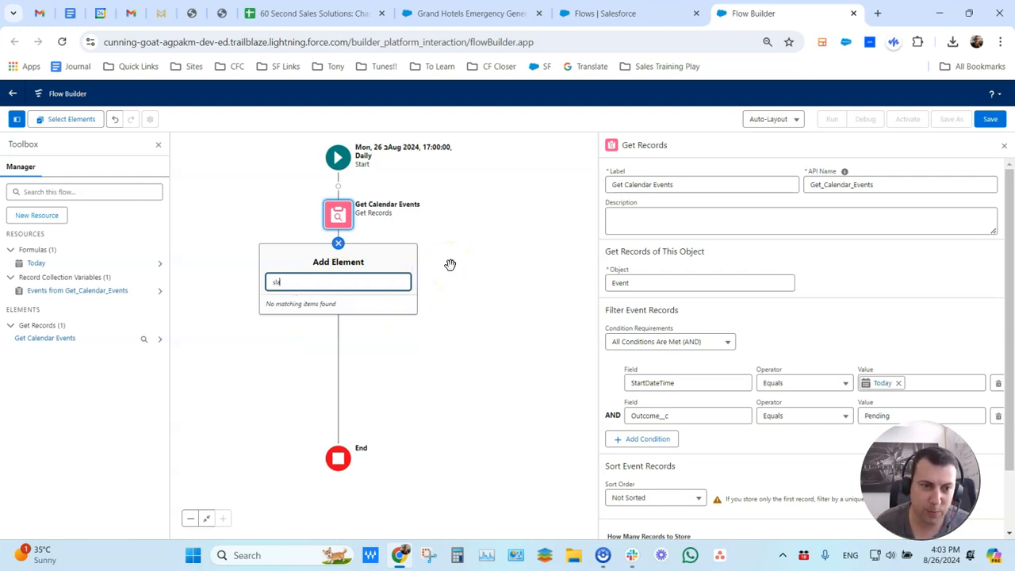
{"action": "key", "text": "BackSpace"}
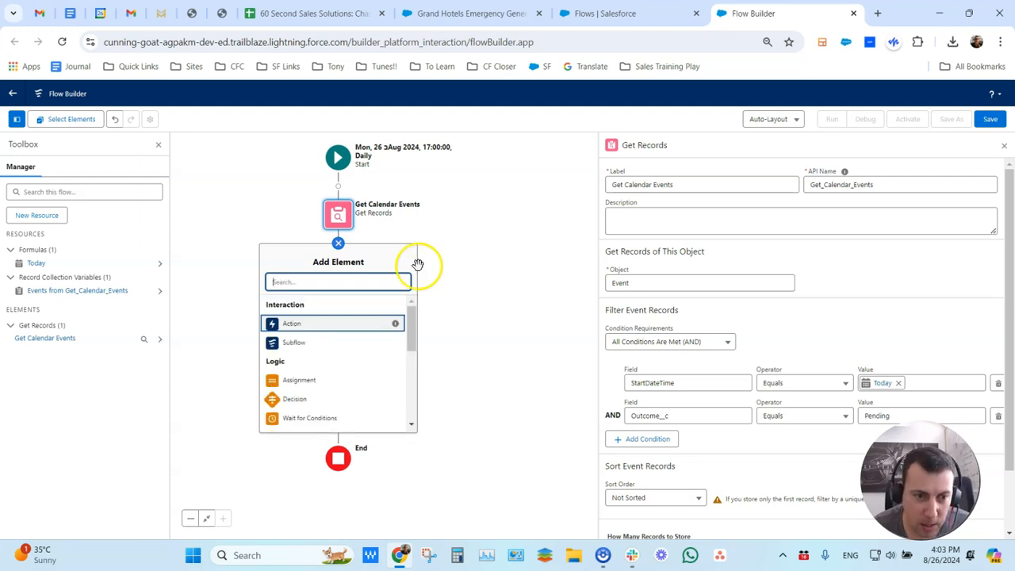
Find the Post to Chatter action and add it after Get Calendar Events
{"action": "scroll", "coordinate": [346, 384], "scroll_direction": "down", "scroll_amount": 5}
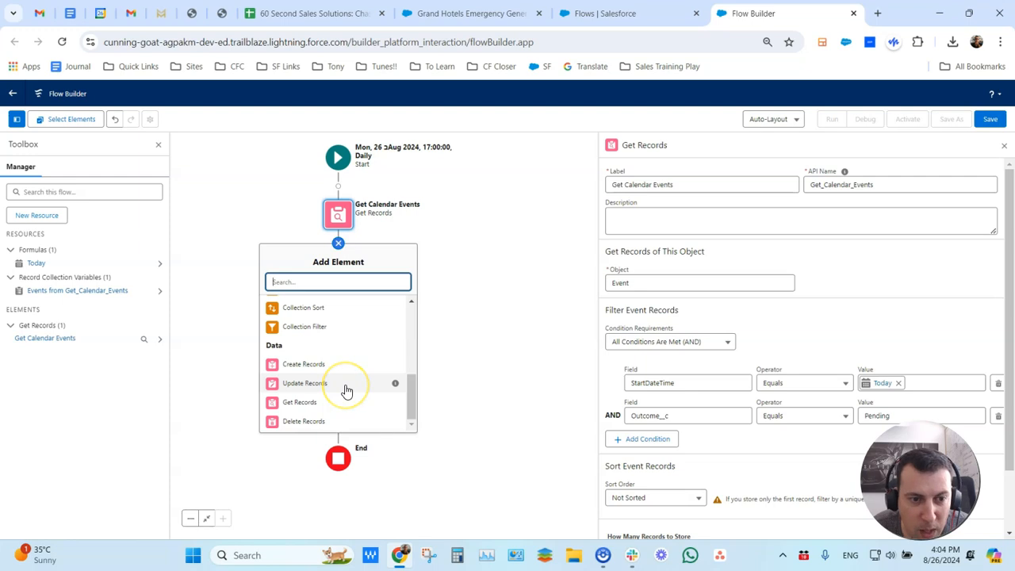
{"action": "scroll", "coordinate": [346, 391], "scroll_direction": "up", "scroll_amount": 5}
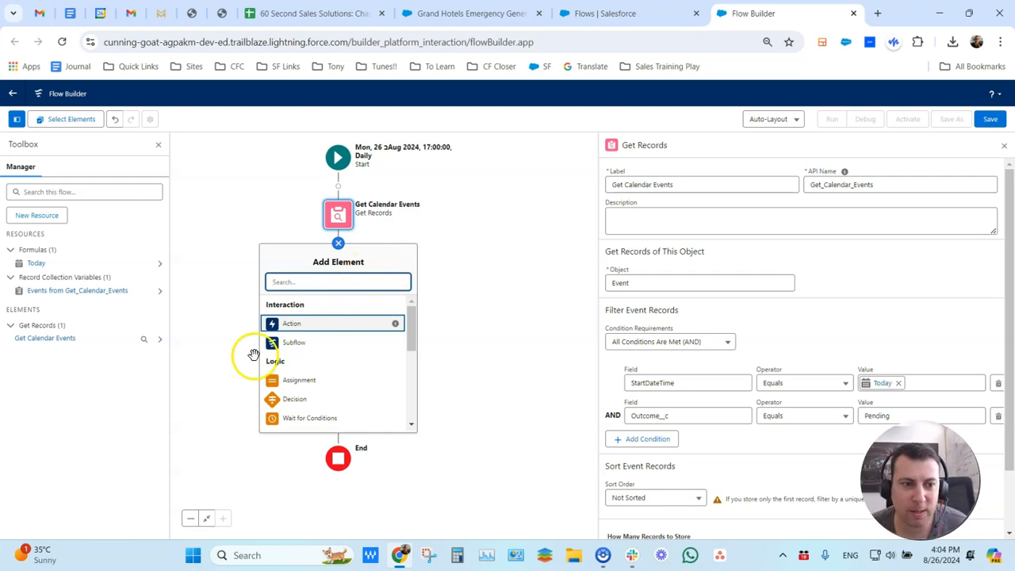
{"action": "scroll", "coordinate": [320, 354], "scroll_direction": "down", "scroll_amount": 1}
{"action": "scroll", "coordinate": [320, 354], "scroll_direction": "up", "scroll_amount": 2}
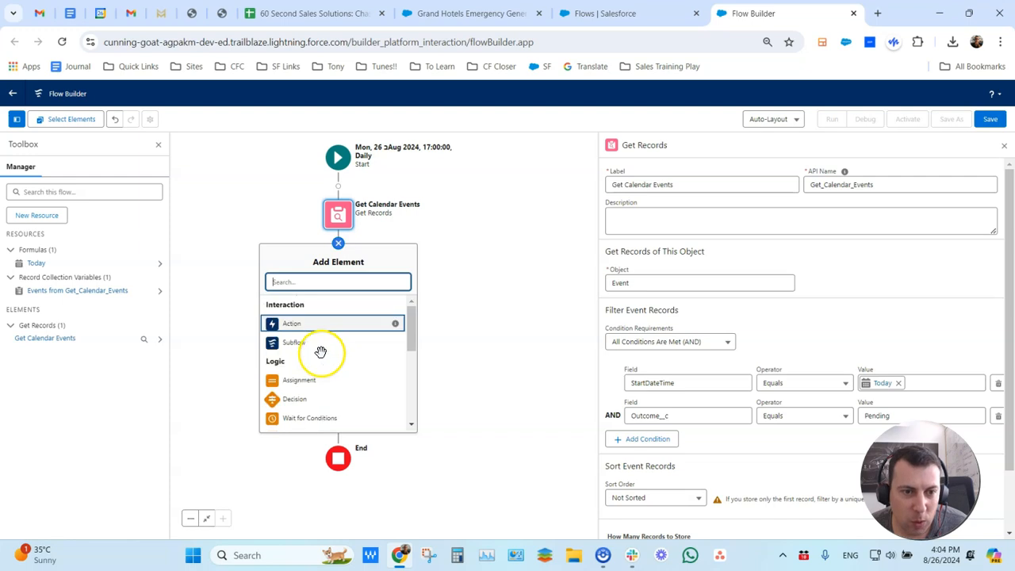
{"action": "type", "text": "hat"}
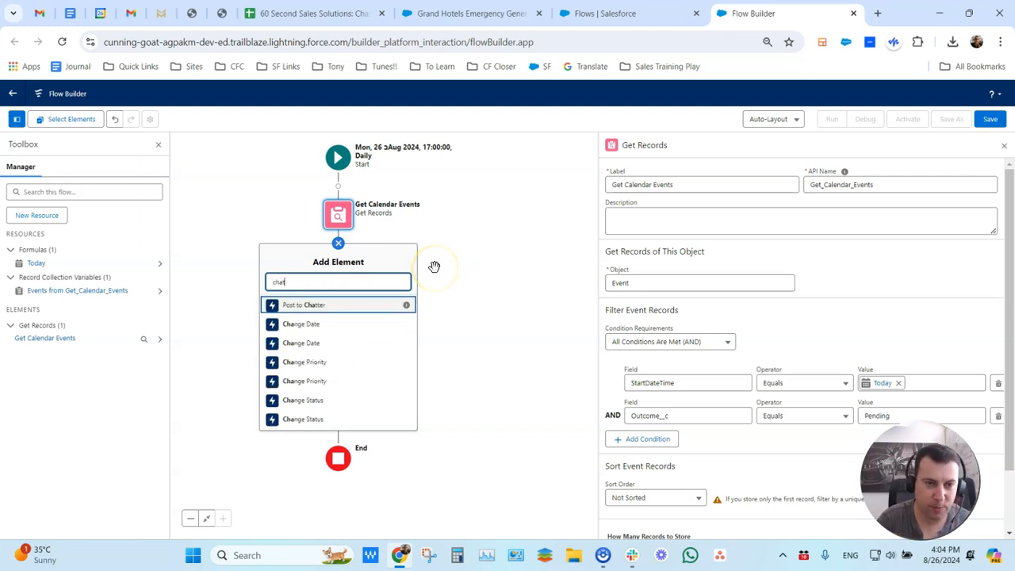
{"action": "left_click", "coordinate": [311, 304]}
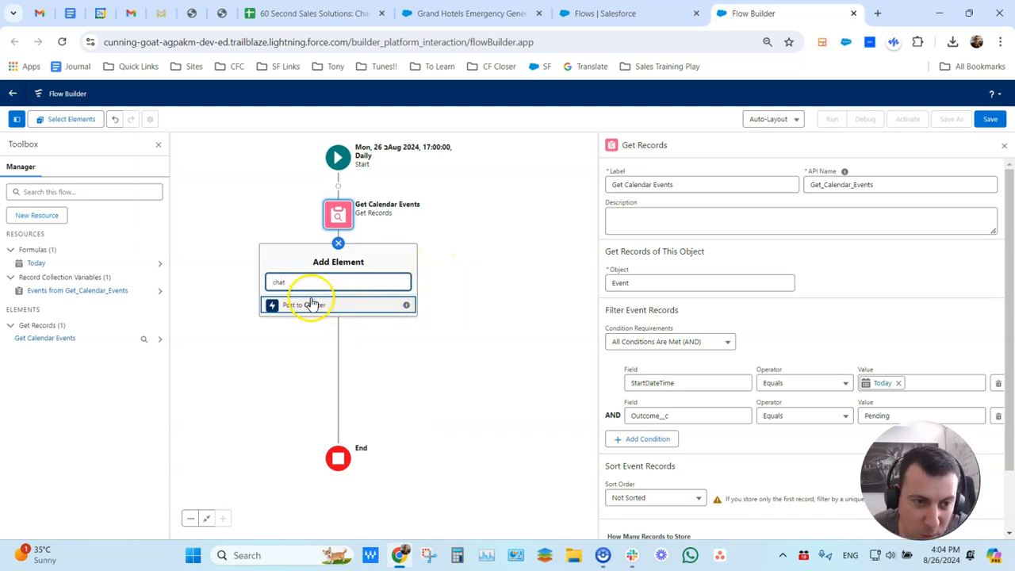
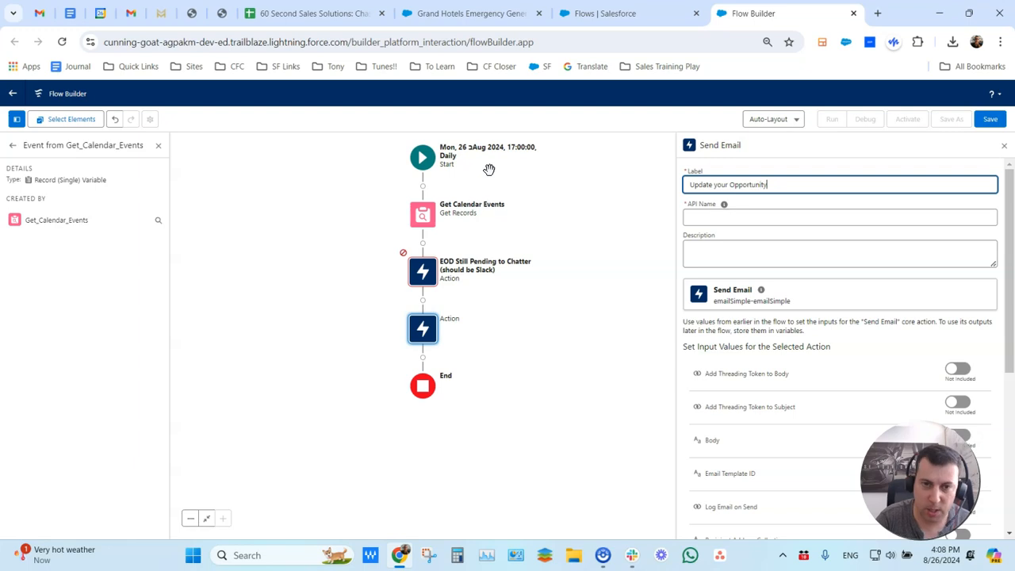
Commit the Send Email action's label Update your Opportunity and review the input values the action offers
{"action": "left_click", "coordinate": [714, 216]}
{"action": "scroll", "coordinate": [765, 290], "scroll_direction": "down", "scroll_amount": 2}
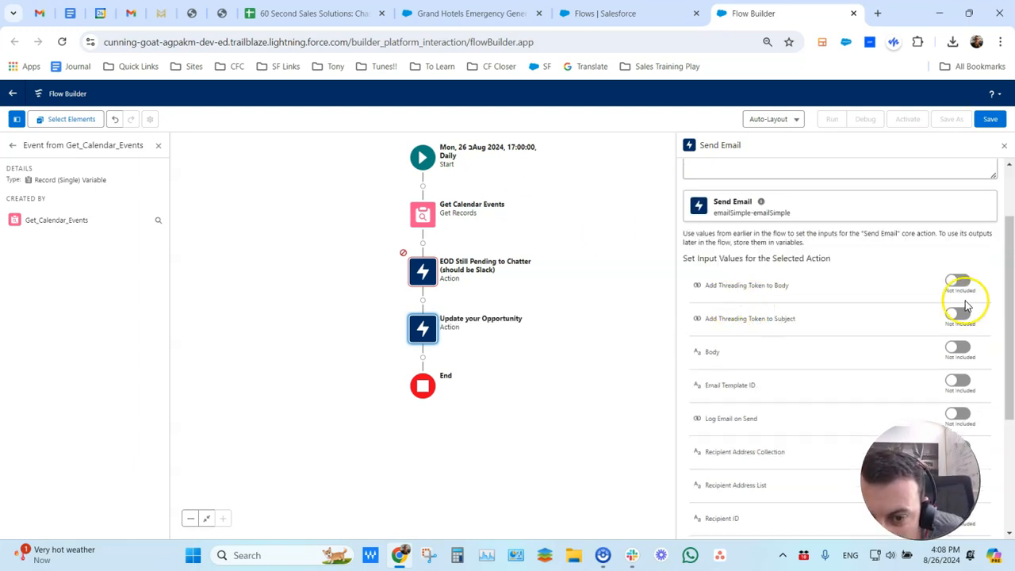
{"action": "scroll", "coordinate": [896, 264], "scroll_direction": "down", "scroll_amount": 2}
{"action": "scroll", "coordinate": [949, 358], "scroll_direction": "down", "scroll_amount": 3}
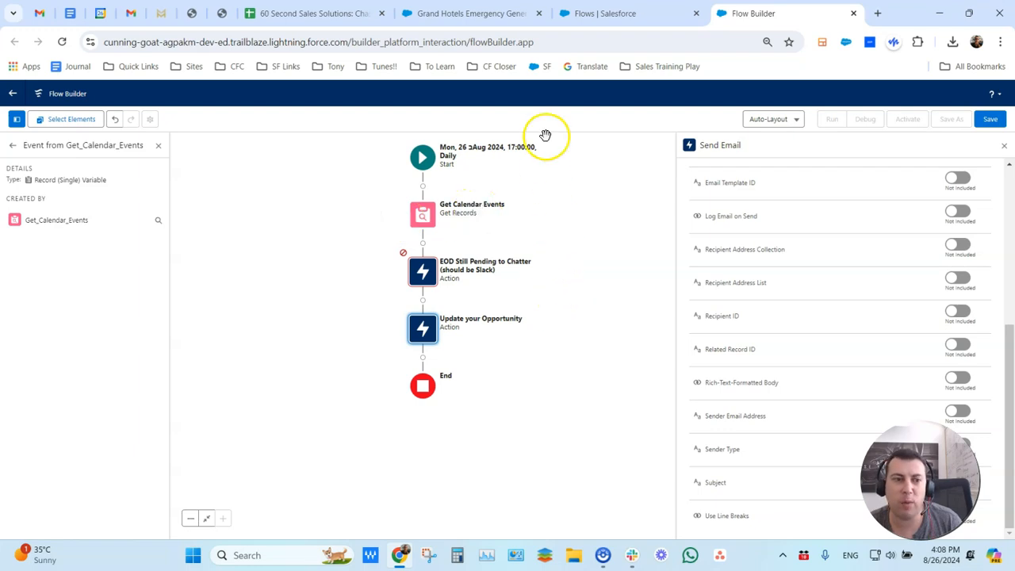
Return to the Grand Hotels Emergency Generators opportunity and review its related lists and details
{"action": "left_click", "coordinate": [605, 13]}
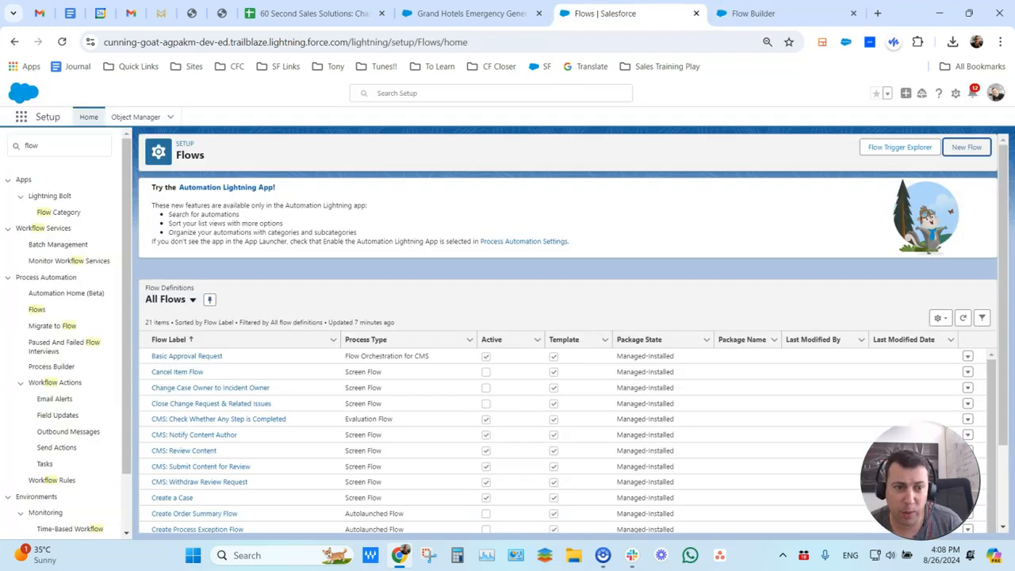
{"action": "left_click", "coordinate": [507, 14]}
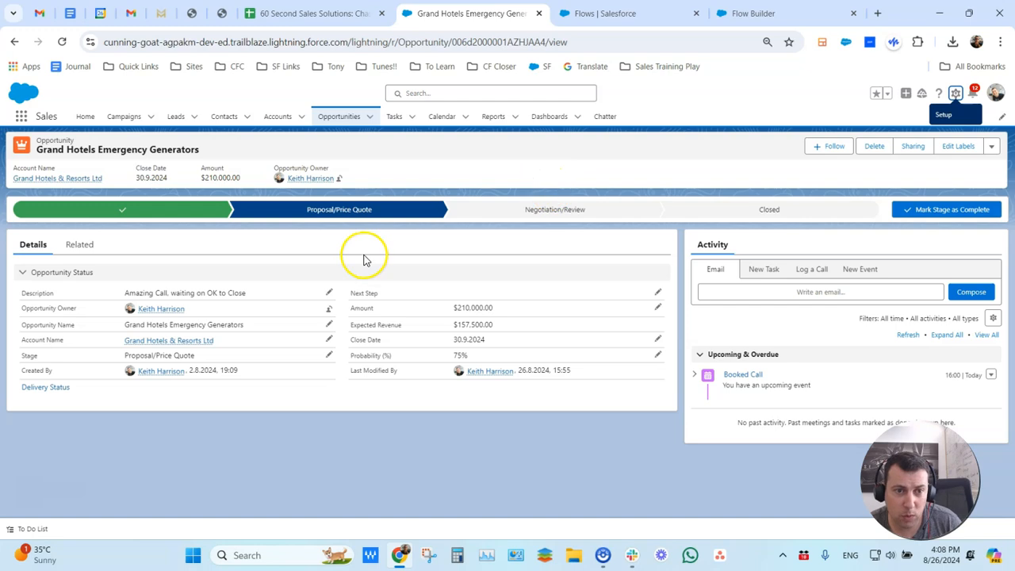
{"action": "left_click", "coordinate": [87, 245]}
{"action": "left_click", "coordinate": [41, 245]}
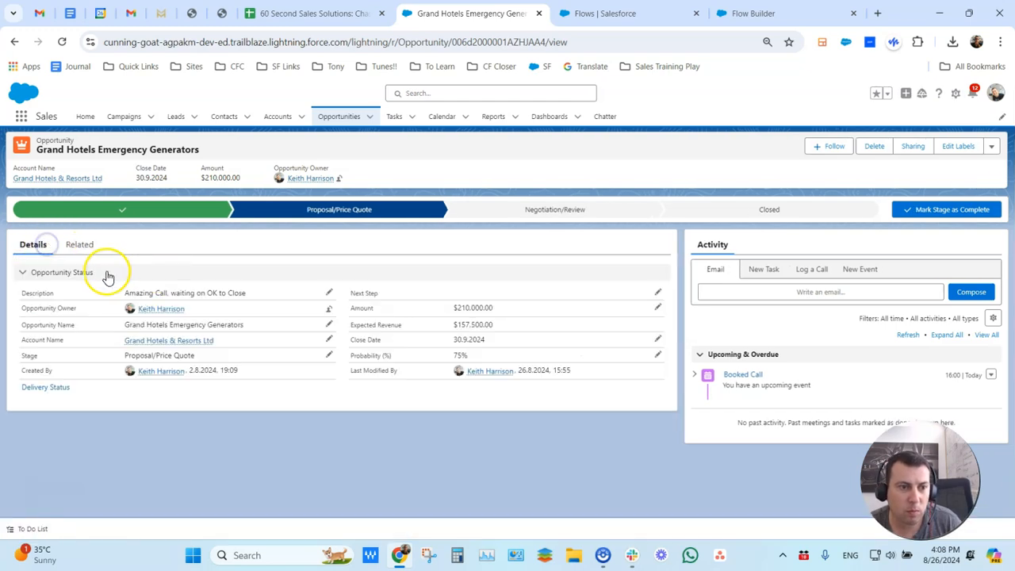
Edit the opportunity's Booked Call event, set its Outcome to Completed and save it
{"action": "left_click", "coordinate": [991, 374]}
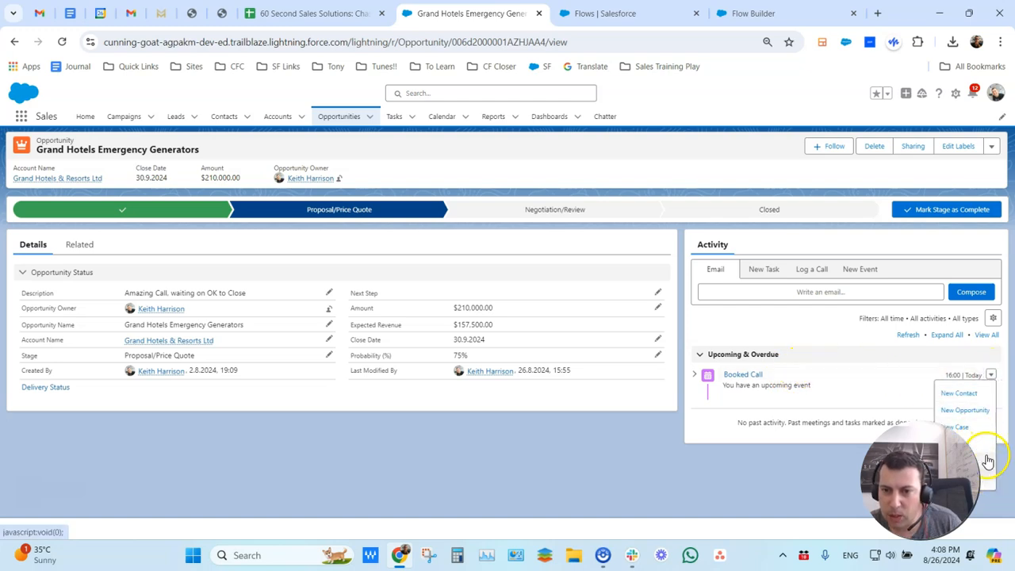
{"action": "left_click", "coordinate": [987, 462]}
{"action": "left_click", "coordinate": [620, 192]}
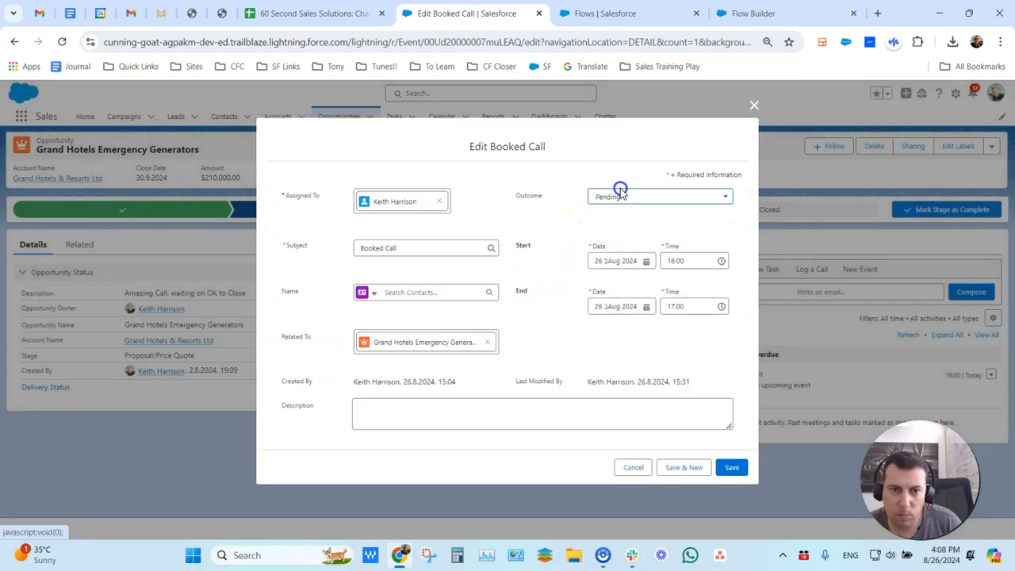
{"action": "left_click", "coordinate": [640, 253]}
{"action": "left_click", "coordinate": [731, 466]}
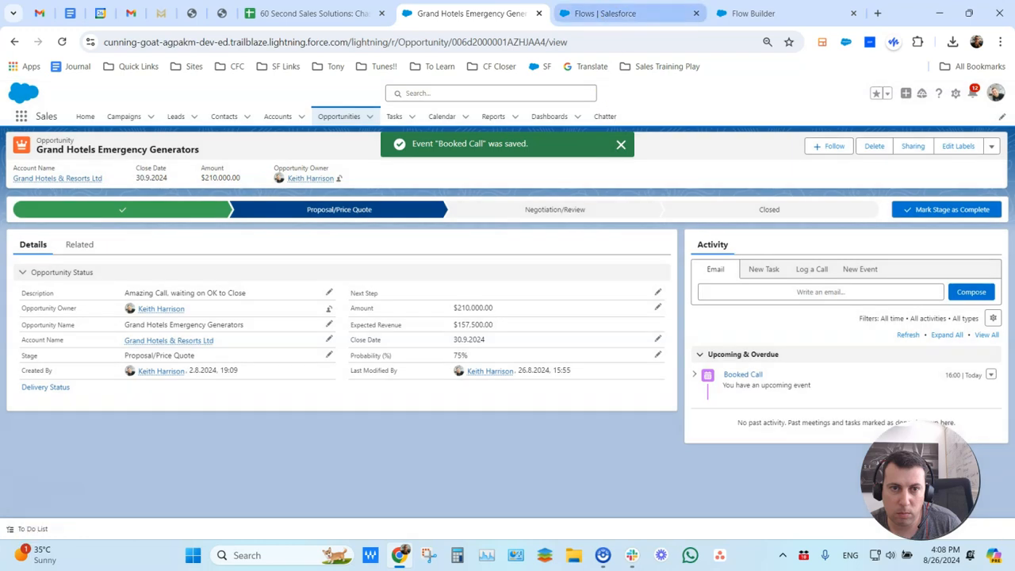
Close the Flows and Flow Builder pages, discarding the unsaved flow changes
{"action": "left_click", "coordinate": [615, 16]}
{"action": "left_click", "coordinate": [696, 16]}
{"action": "left_click", "coordinate": [697, 16]}
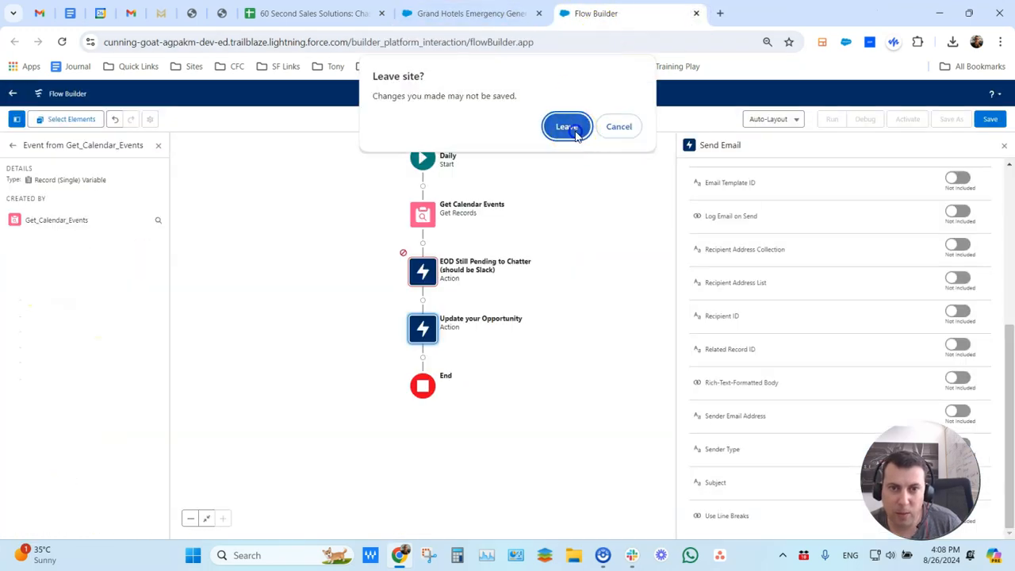
{"action": "left_click", "coordinate": [568, 127]}
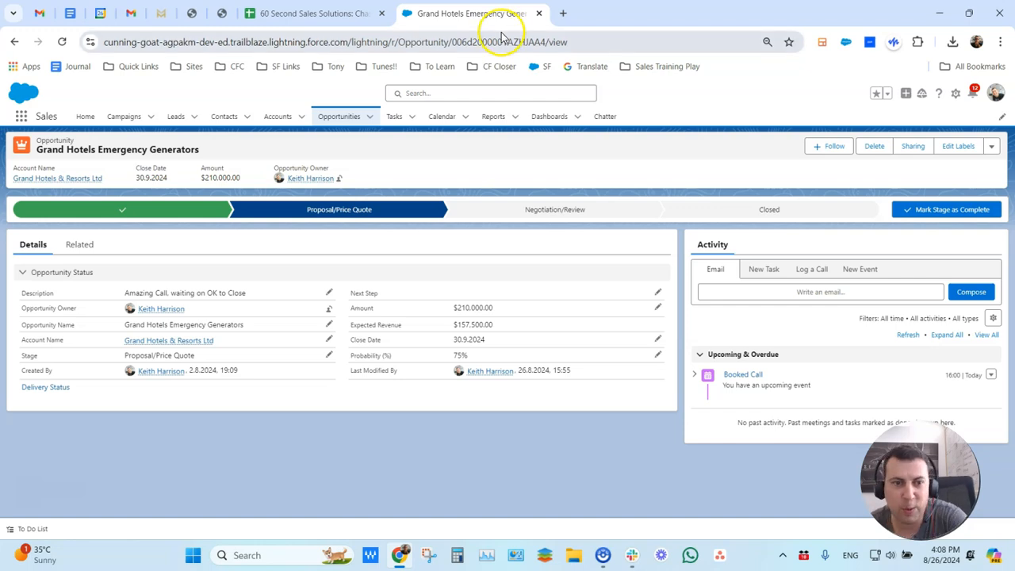
Open the Daily Report - SOD + EOD dashboard, refresh its data and review the charts and Todays Opportunities table
{"action": "left_click", "coordinate": [547, 117]}
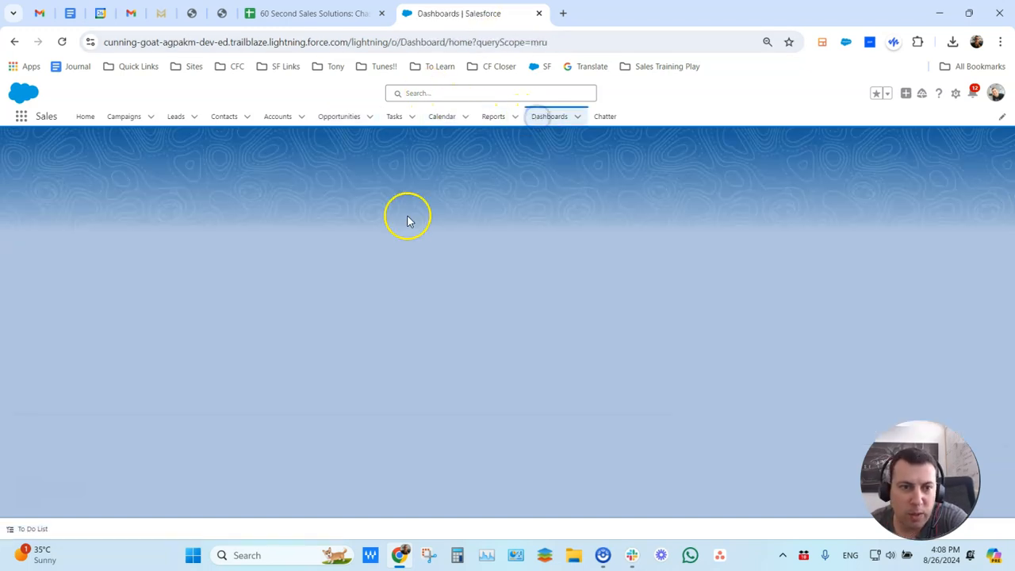
{"action": "left_click", "coordinate": [124, 204]}
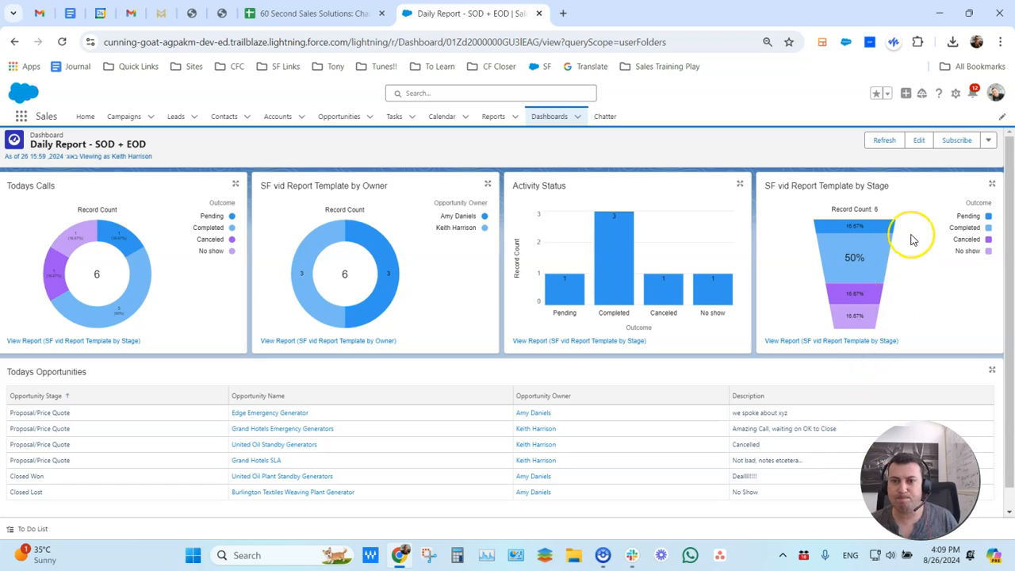
{"action": "left_click", "coordinate": [889, 141]}
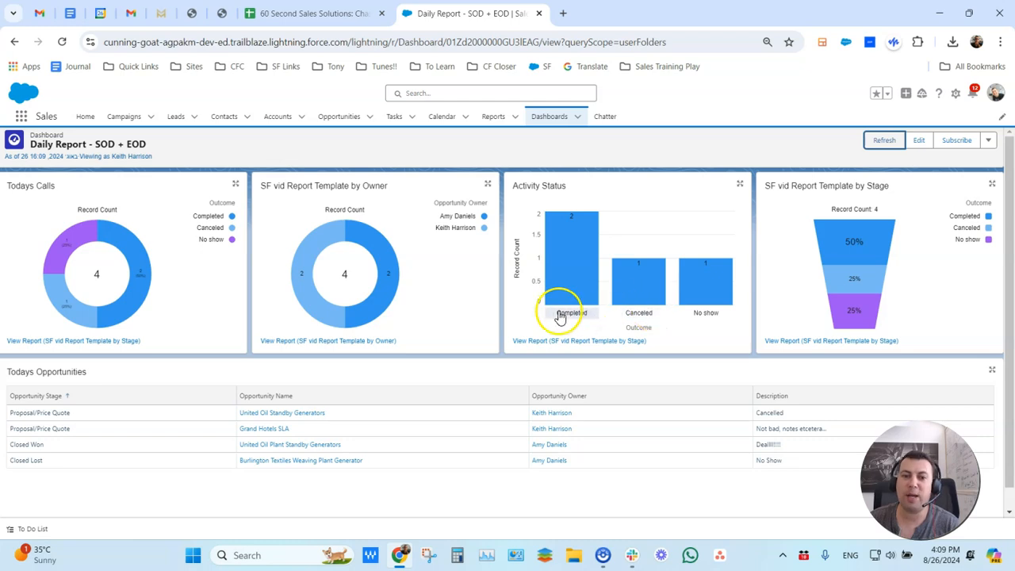
{"action": "mouse_move", "coordinate": [695, 308]}
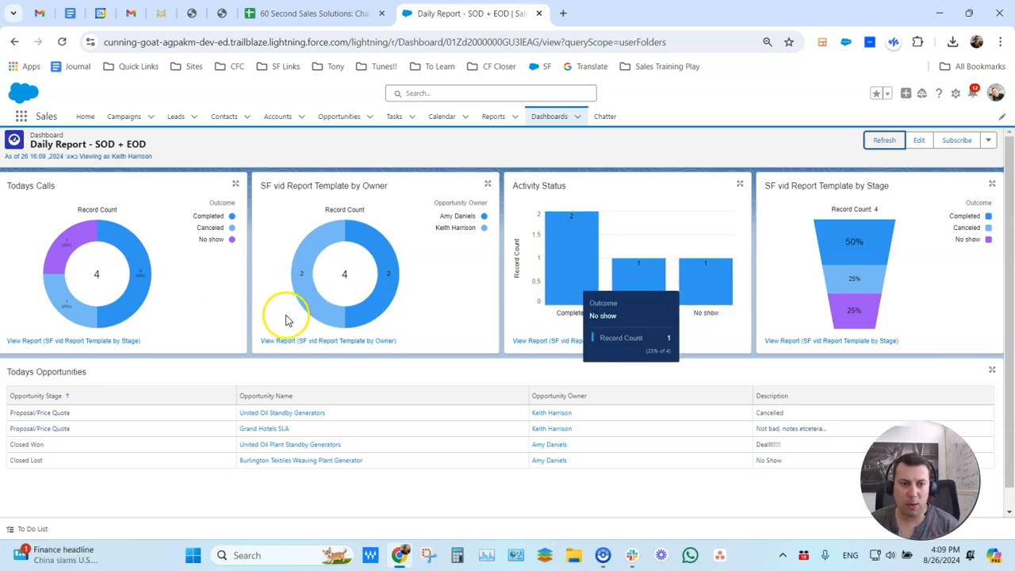
{"action": "scroll", "coordinate": [388, 397], "scroll_direction": "down", "scroll_amount": 1}
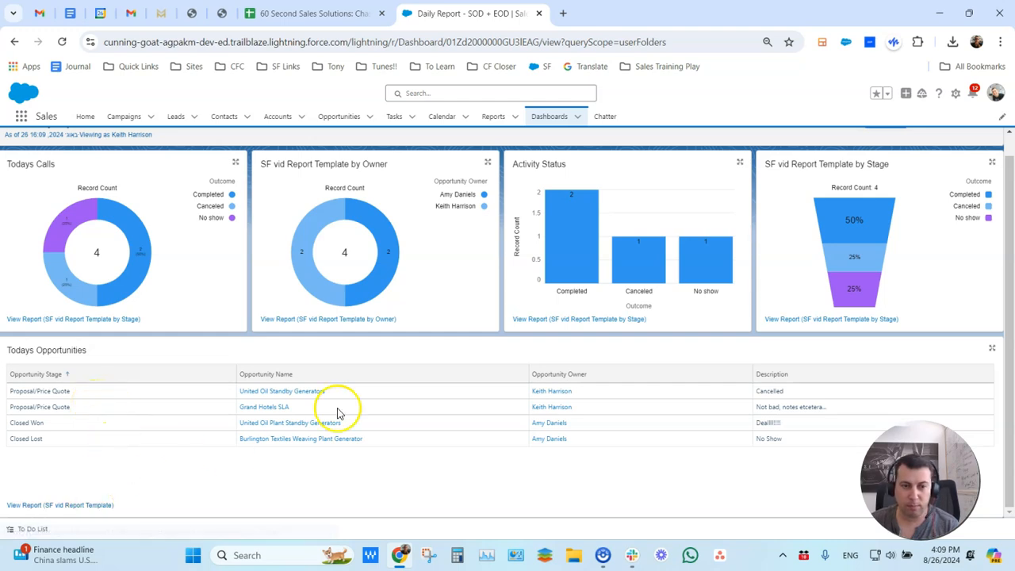
{"action": "scroll", "coordinate": [911, 158], "scroll_direction": "up", "scroll_amount": 1}
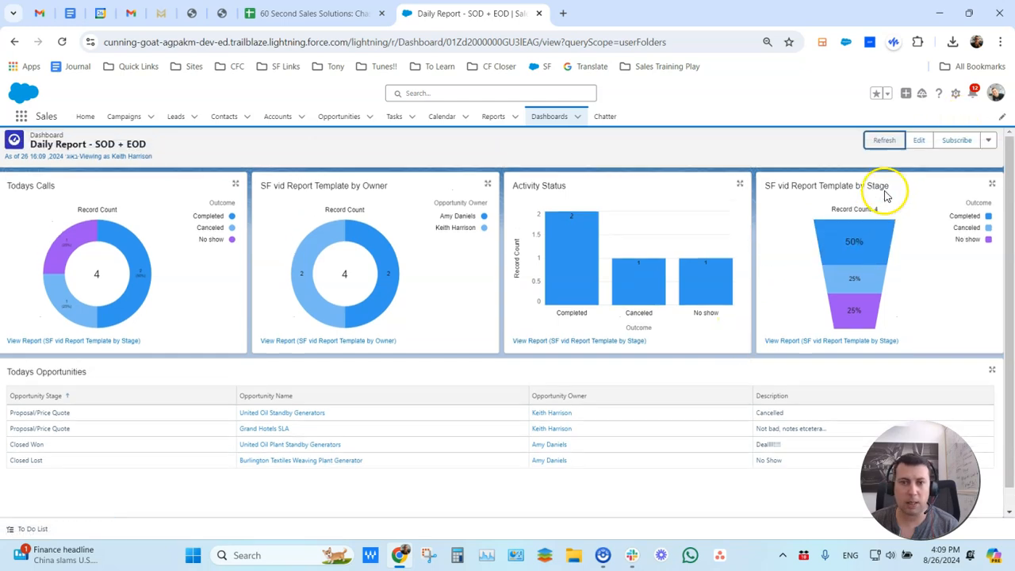
Put the dashboard into edit mode and remove the Todays Calls widget to make room for a new one
{"action": "left_click", "coordinate": [918, 141]}
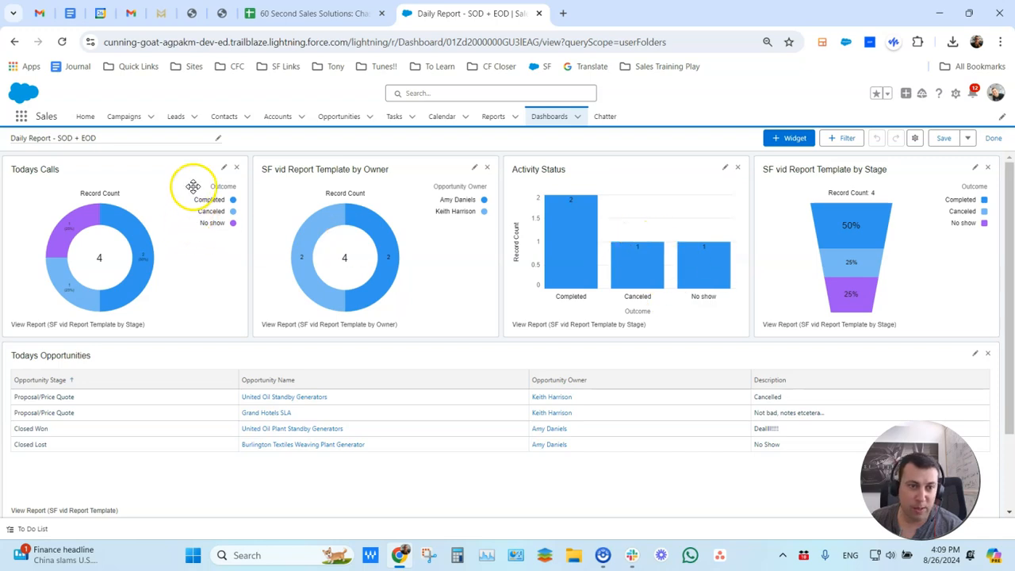
{"action": "left_click", "coordinate": [237, 167]}
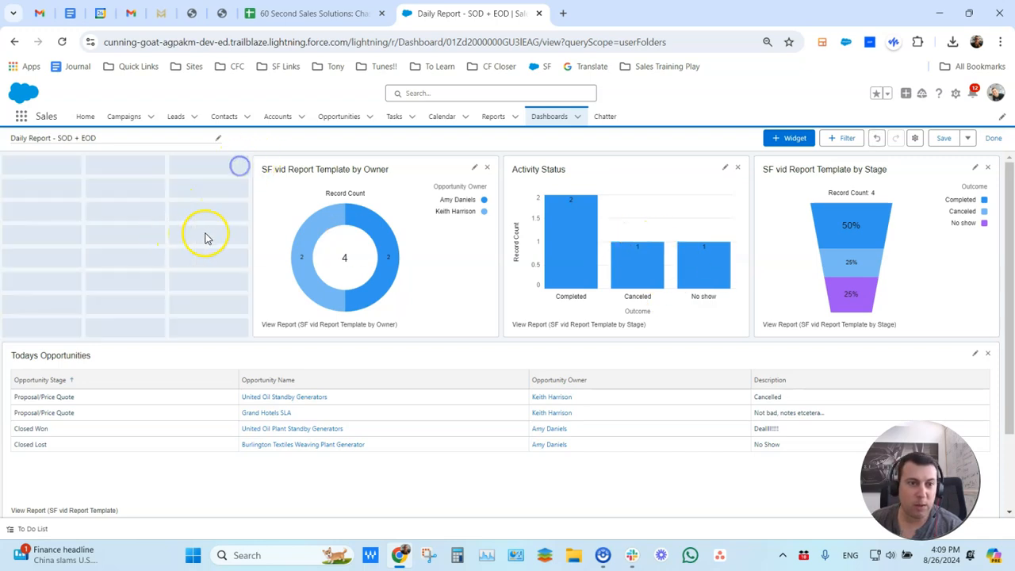
{"action": "left_click", "coordinate": [791, 143]}
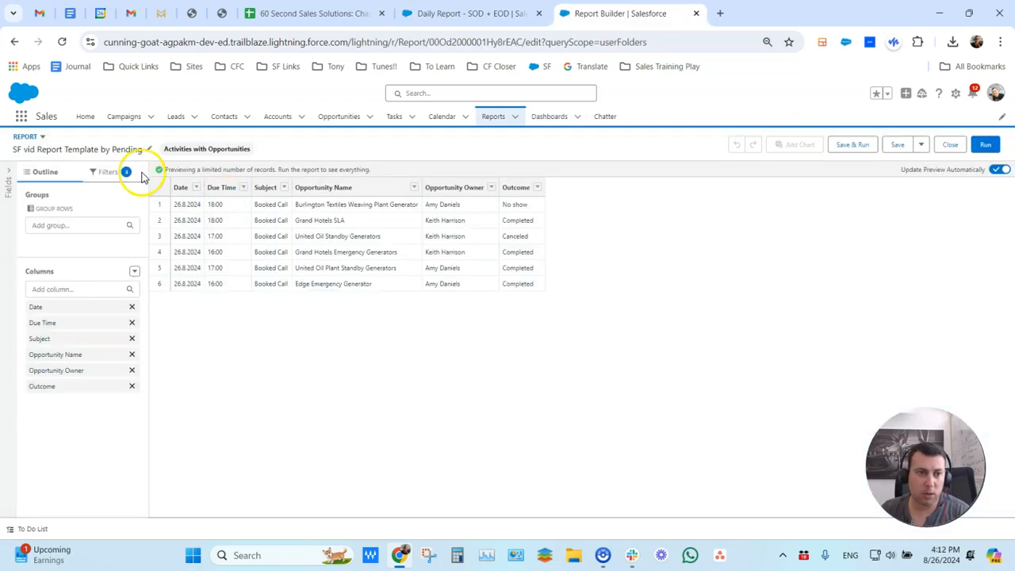
Add an Outcome equals Pending filter to the SF vid Report Template by Pending report, then save and run it
{"action": "left_click", "coordinate": [101, 173]}
{"action": "left_click", "coordinate": [65, 209]}
{"action": "type", "text": "ou"}
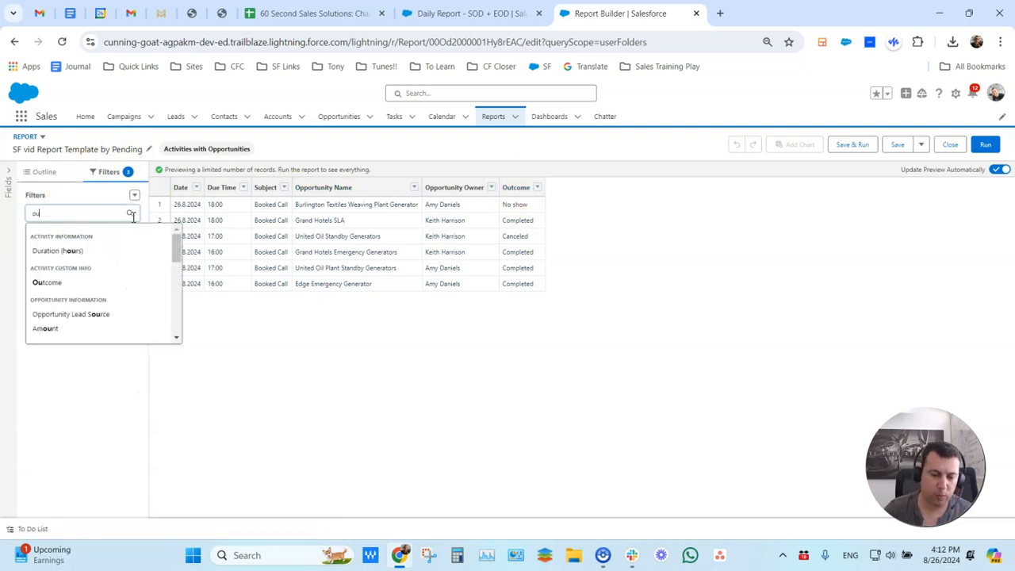
{"action": "type", "text": "tcom"}
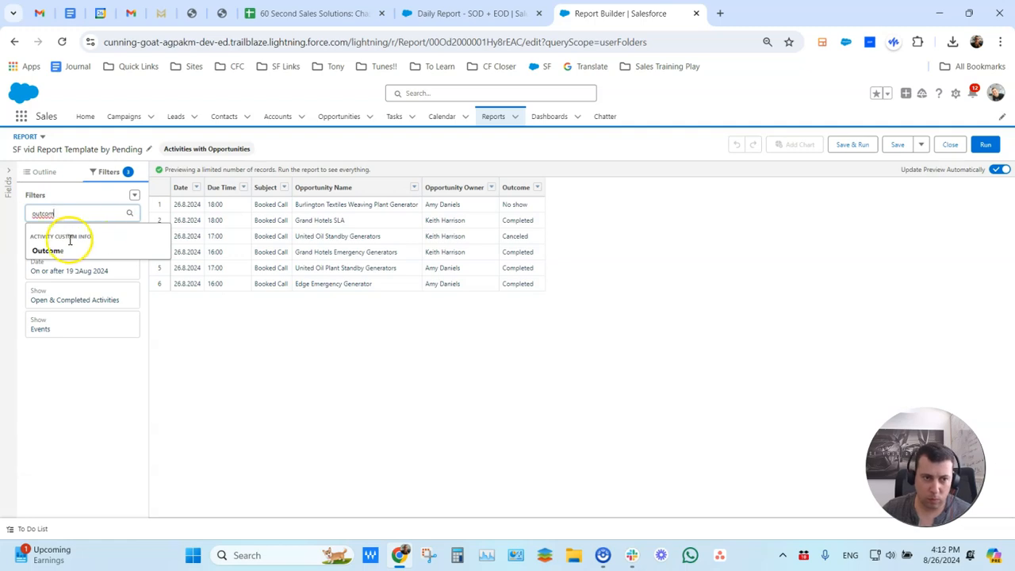
{"action": "left_click", "coordinate": [59, 246]}
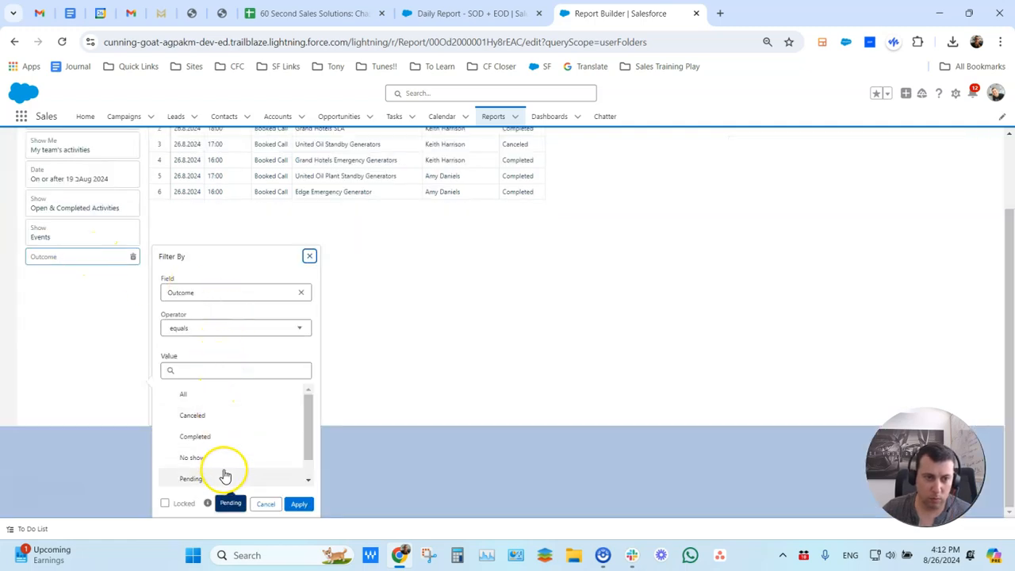
{"action": "left_click", "coordinate": [226, 475]}
{"action": "left_click", "coordinate": [298, 504]}
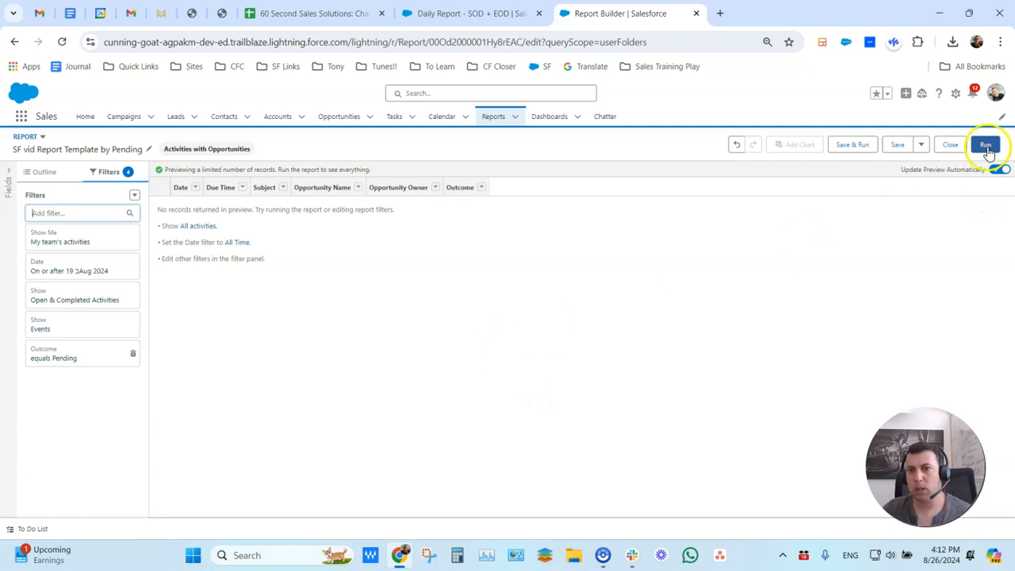
{"action": "left_click", "coordinate": [864, 147]}
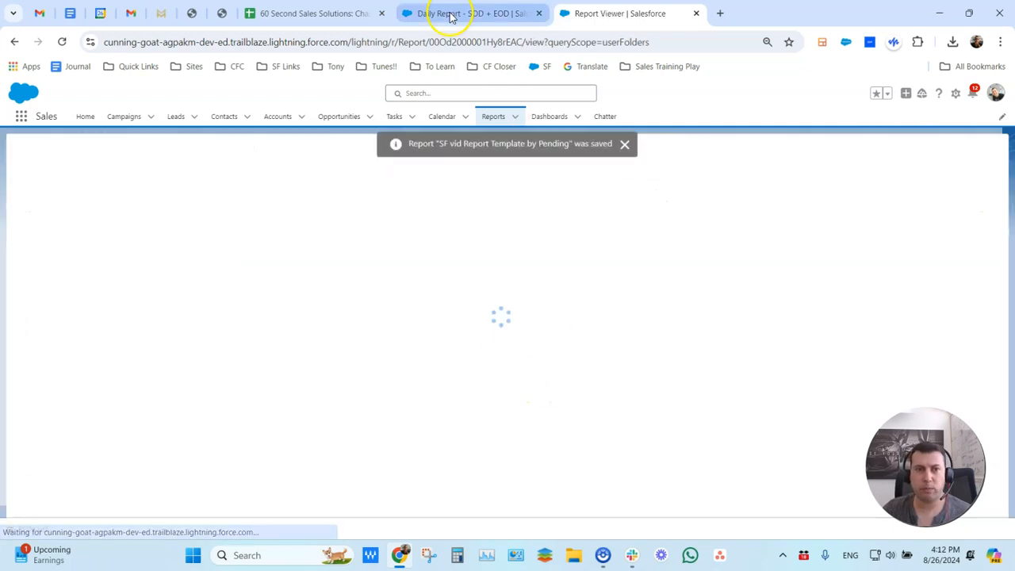
Start a new chart or table widget on the Daily Report dashboard, sourced from SF vid Report Template by Pending
{"action": "left_click", "coordinate": [449, 15]}
{"action": "left_click", "coordinate": [795, 138]}
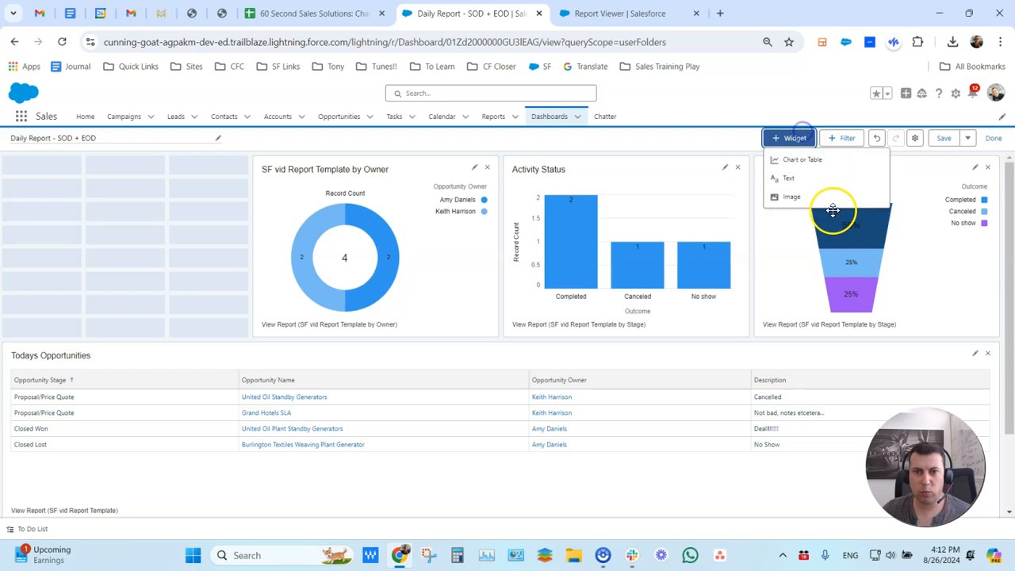
{"action": "left_click", "coordinate": [804, 159]}
{"action": "left_click", "coordinate": [366, 258]}
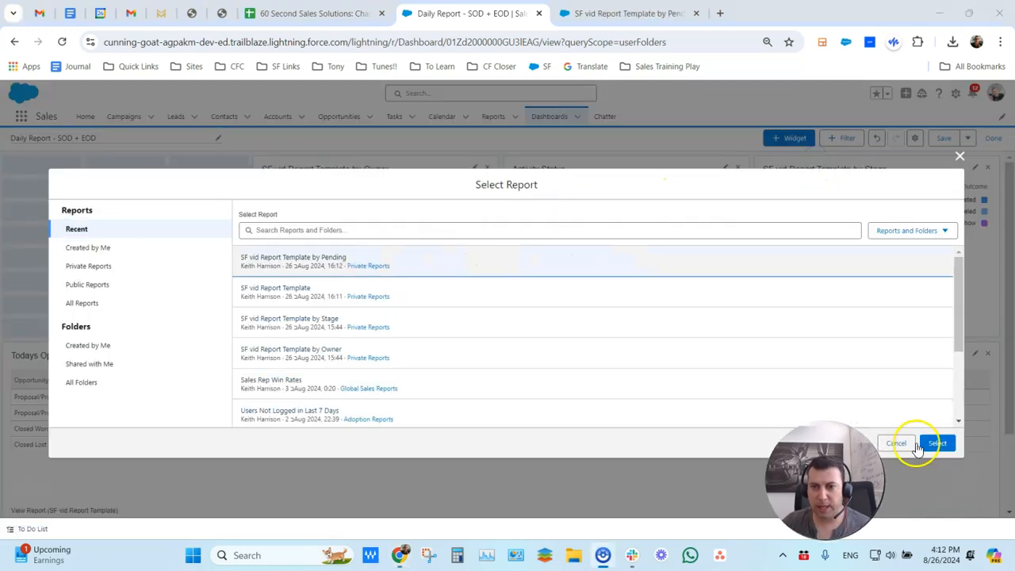
{"action": "left_click", "coordinate": [946, 445]}
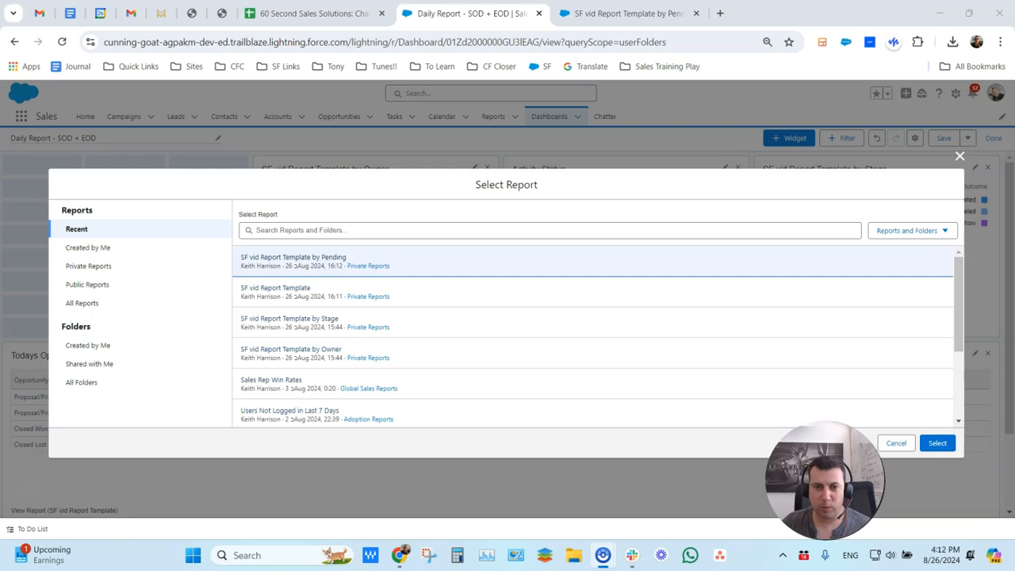
{"action": "left_click", "coordinate": [936, 443]}
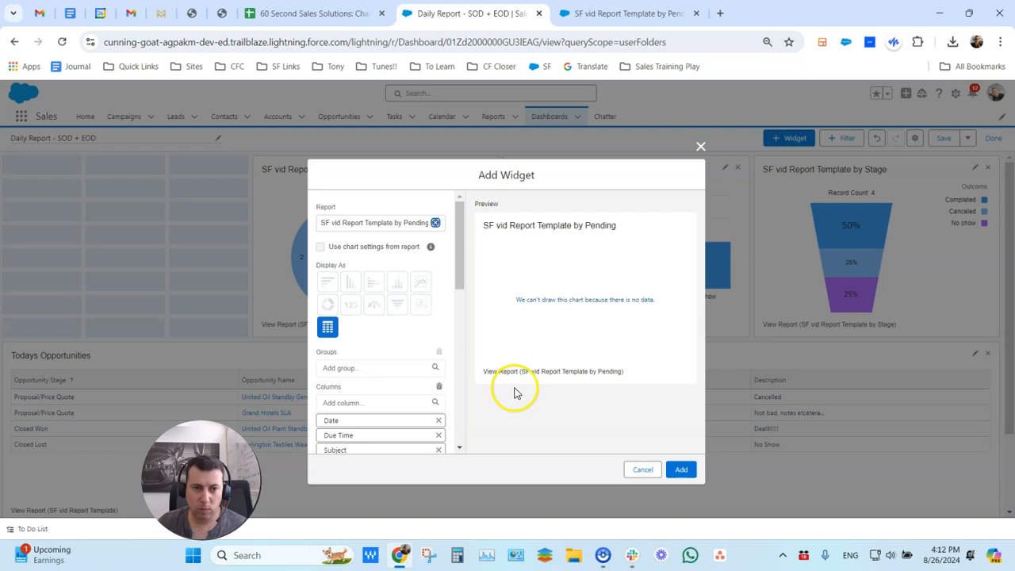
Review the new widget's display and column settings and add it to the dashboard as a table
{"action": "scroll", "coordinate": [356, 293], "scroll_direction": "down", "scroll_amount": 3}
{"action": "scroll", "coordinate": [356, 293], "scroll_direction": "up", "scroll_amount": 5}
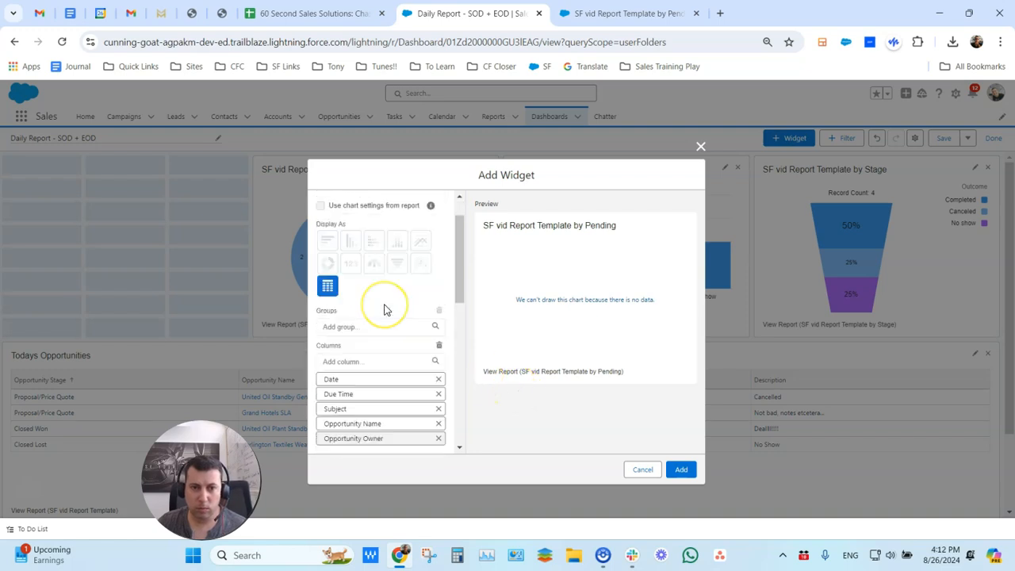
{"action": "scroll", "coordinate": [385, 309], "scroll_direction": "down", "scroll_amount": 3}
{"action": "scroll", "coordinate": [384, 309], "scroll_direction": "up", "scroll_amount": 3}
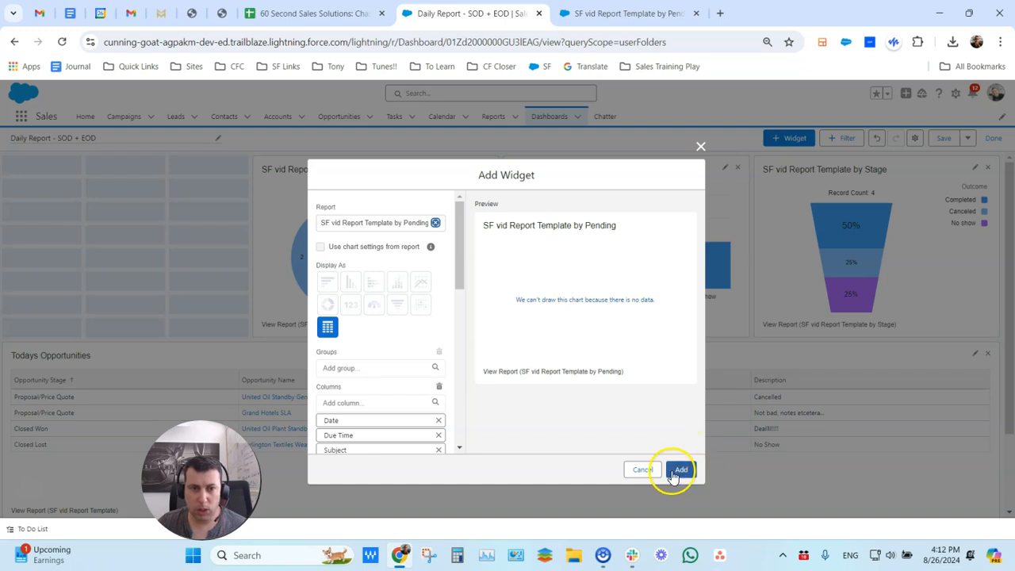
{"action": "left_click", "coordinate": [674, 470]}
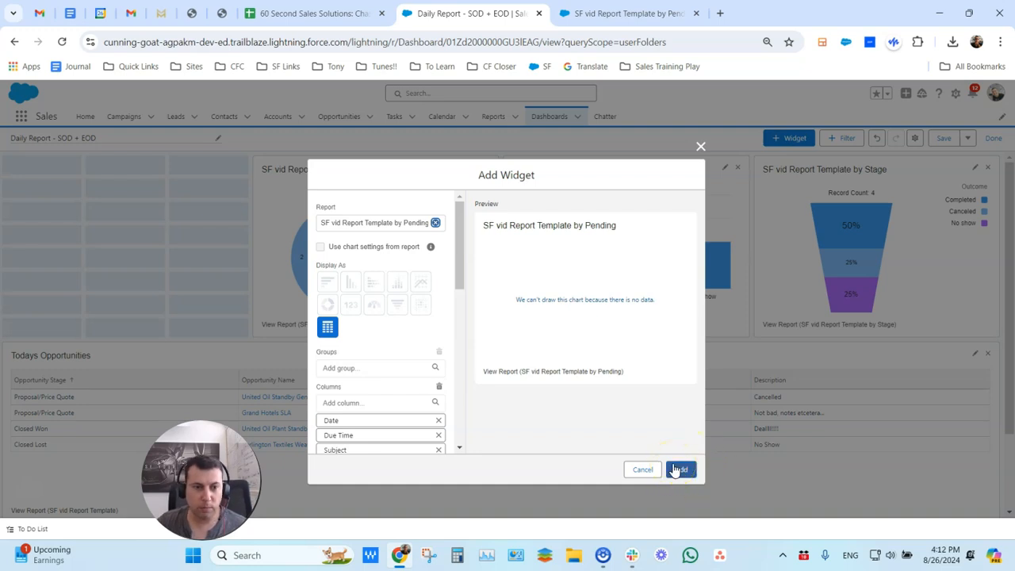
{"action": "left_click", "coordinate": [683, 471]}
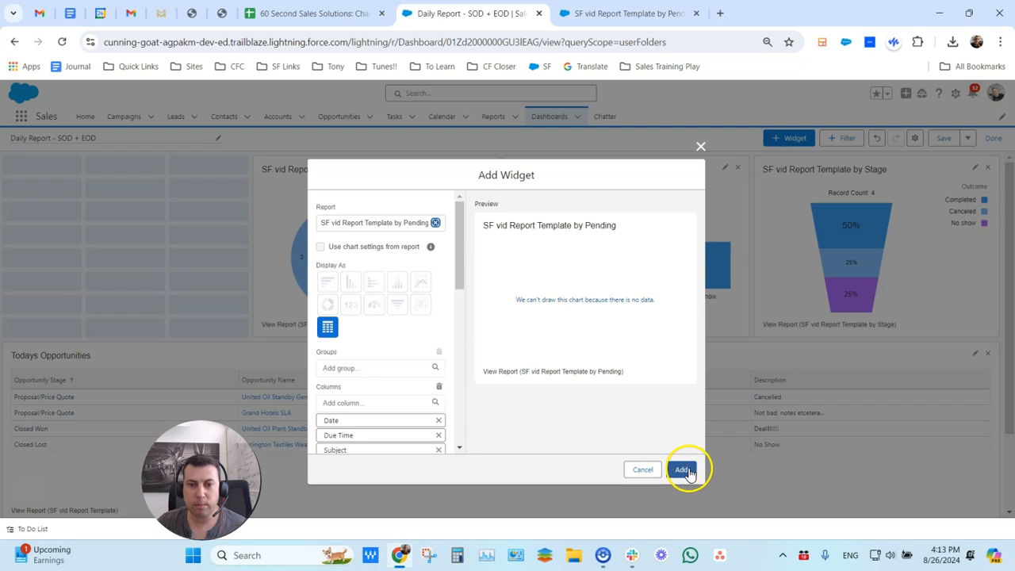
Group the rows of the SF vid Report Template by Pending report by Outcome, then save and run it
{"action": "left_click", "coordinate": [626, 13]}
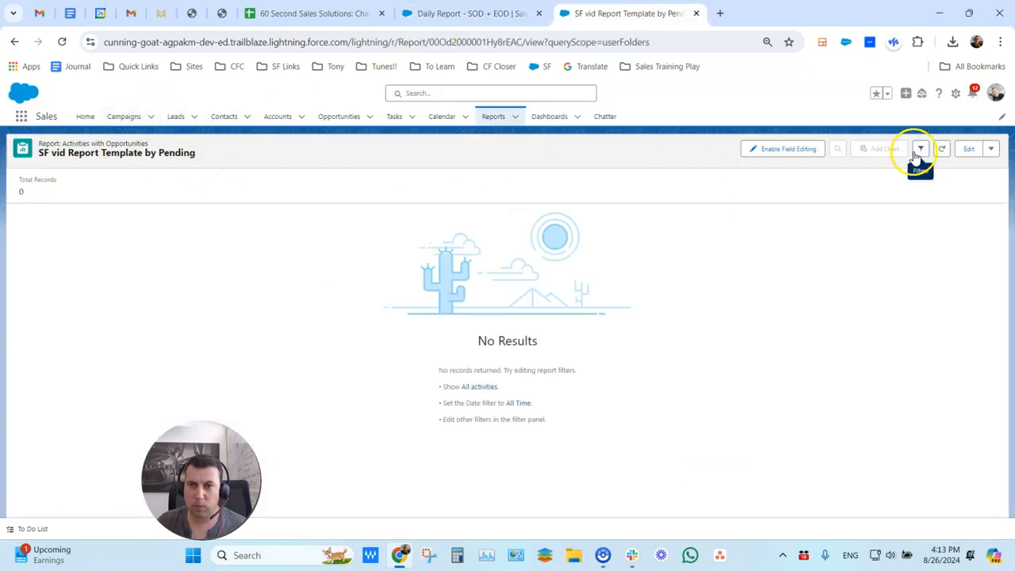
{"action": "left_click", "coordinate": [968, 149]}
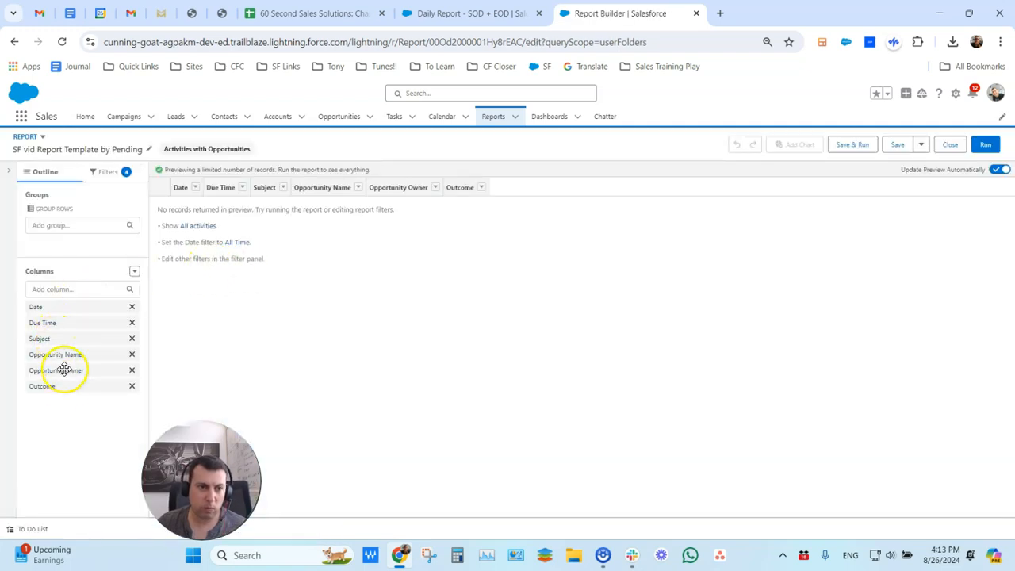
{"action": "left_click_drag", "start_coordinate": [65, 386], "coordinate": [59, 236]}
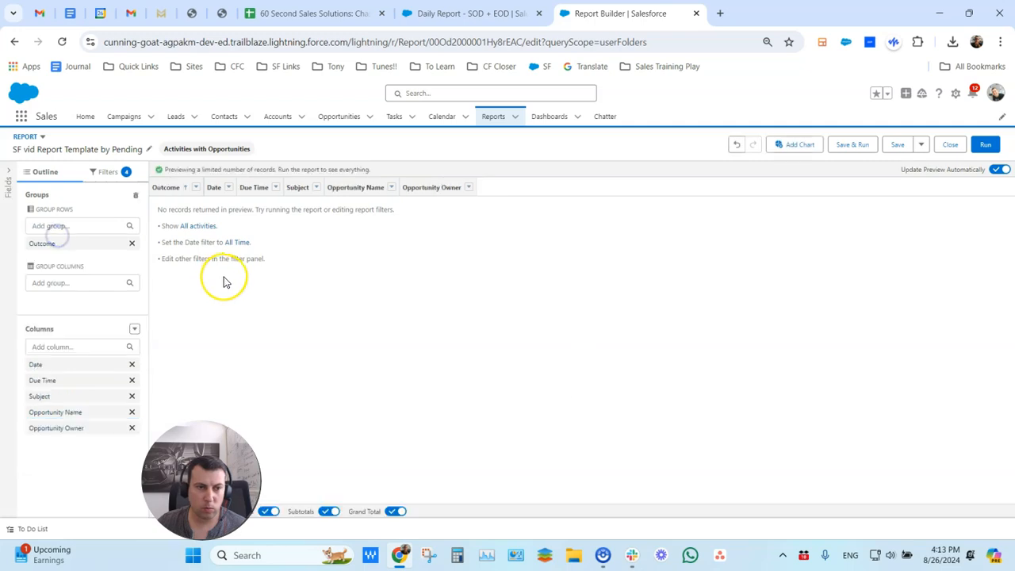
{"action": "left_click", "coordinate": [851, 147]}
Select the new Pending widget beneath Todays Opportunities and compare it with its source report
{"action": "left_click", "coordinate": [470, 13]}
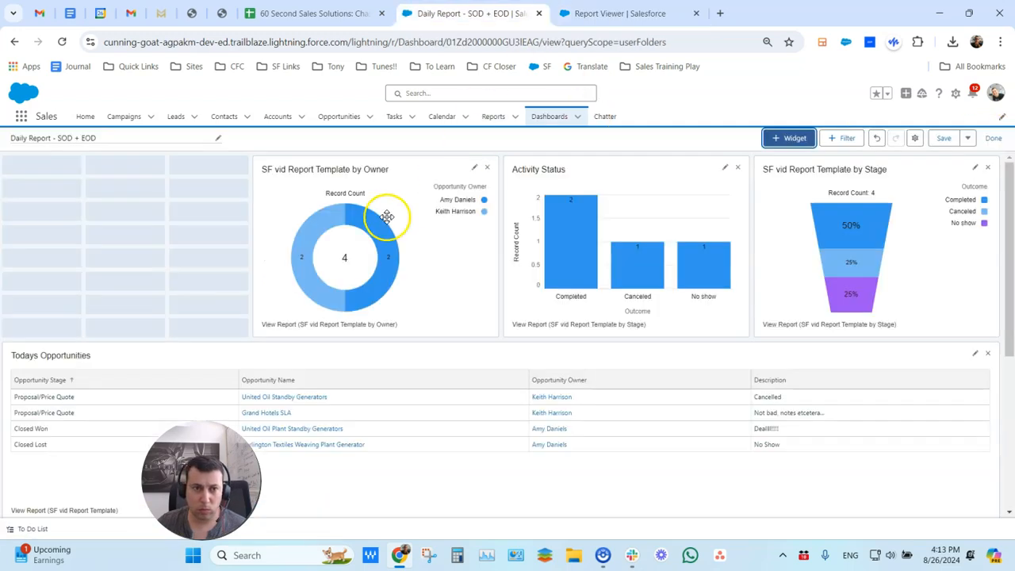
{"action": "scroll", "coordinate": [514, 299], "scroll_direction": "down", "scroll_amount": 5}
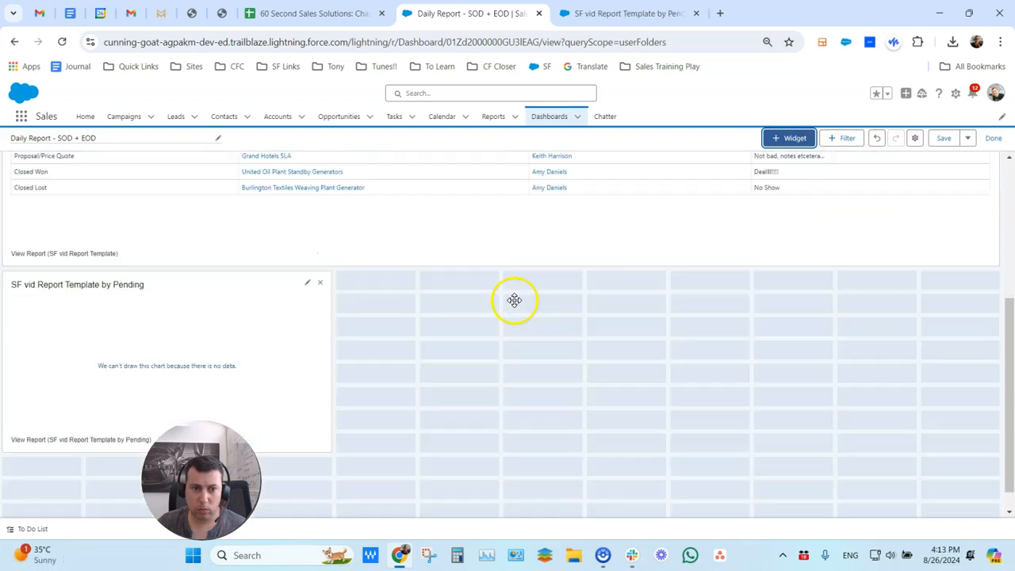
{"action": "left_click", "coordinate": [245, 352]}
{"action": "left_click", "coordinate": [626, 14]}
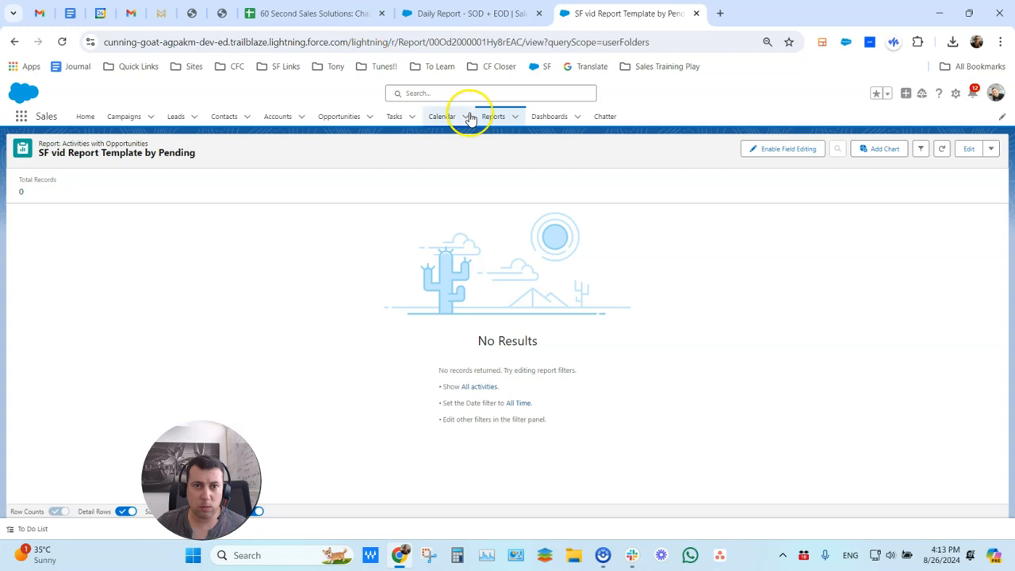
{"action": "left_click", "coordinate": [467, 14]}
{"action": "scroll", "coordinate": [564, 337], "scroll_direction": "up", "scroll_amount": 4}
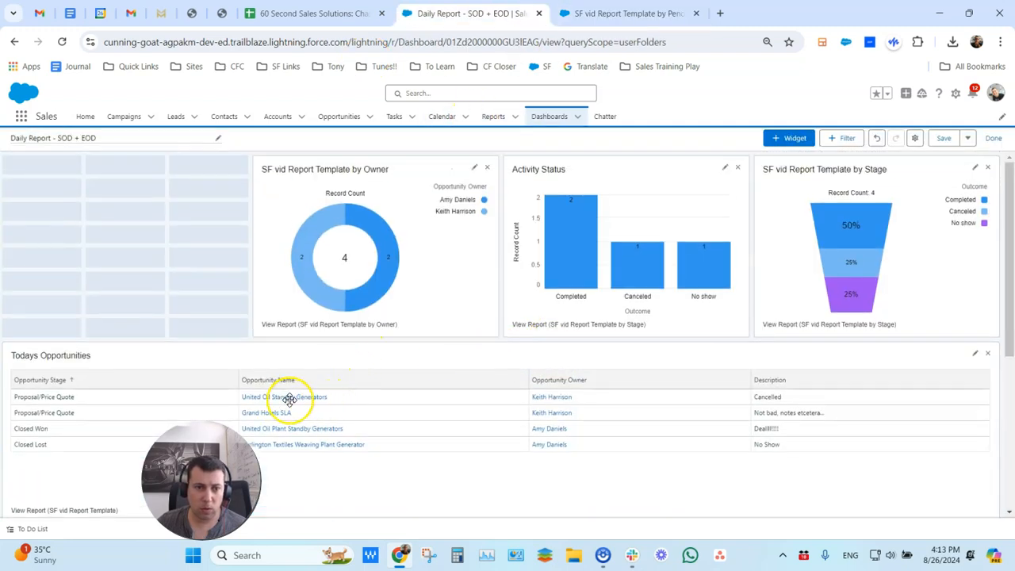
{"action": "scroll", "coordinate": [152, 347], "scroll_direction": "down", "scroll_amount": 4}
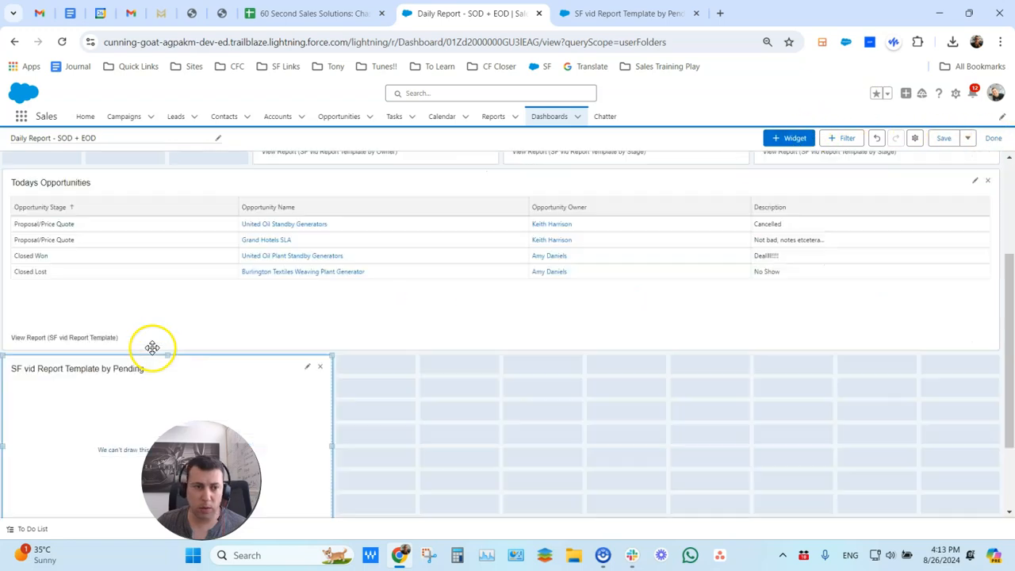
Narrow the Pending widget to three grid columns and move it into the empty space beside the SF vid Report Template by Owner widget
{"action": "left_click_drag", "start_coordinate": [142, 378], "coordinate": [140, 349]}
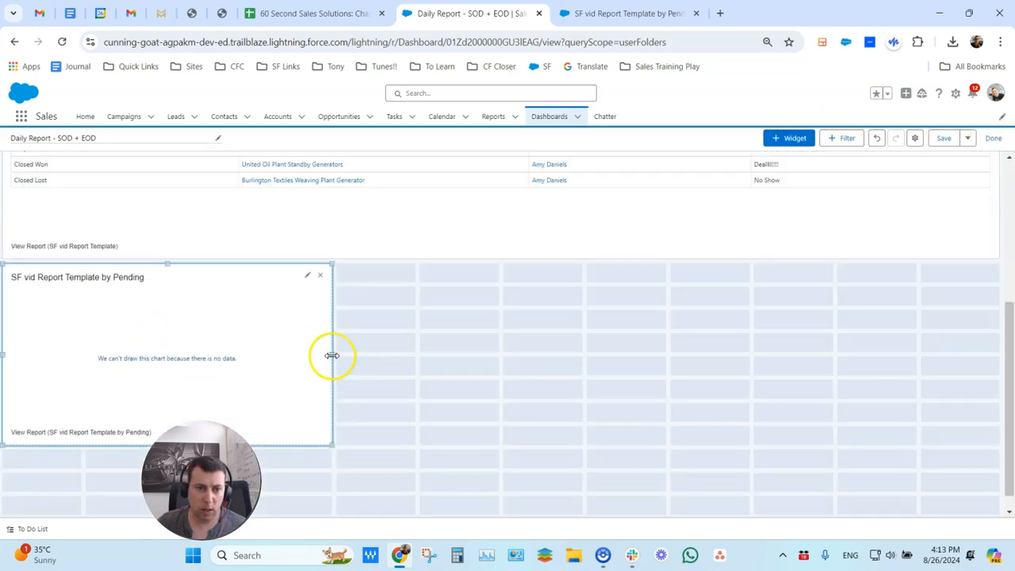
{"action": "left_click_drag", "start_coordinate": [334, 361], "coordinate": [199, 357]}
{"action": "scroll", "coordinate": [199, 373], "scroll_direction": "up", "scroll_amount": 3}
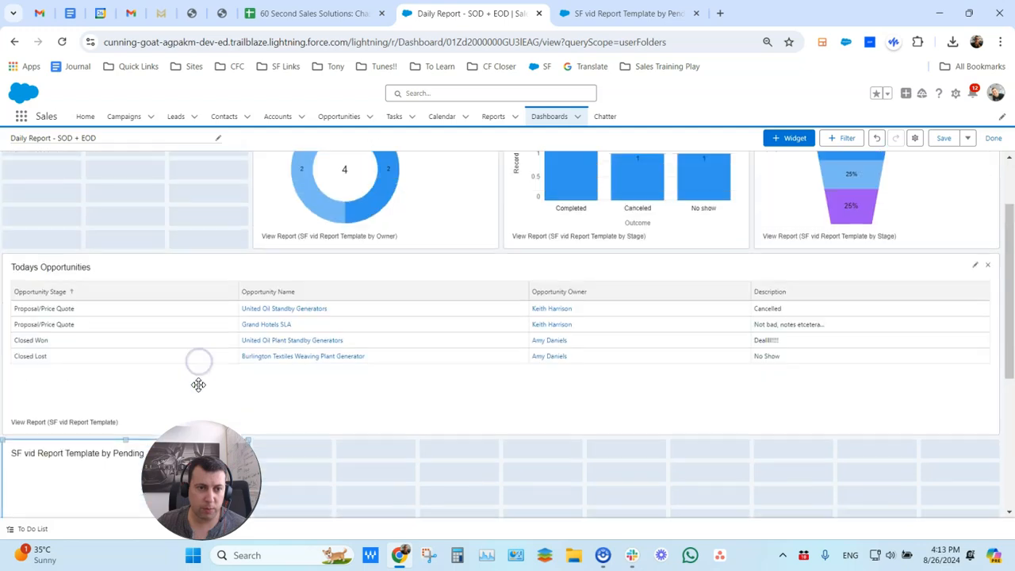
{"action": "left_click_drag", "start_coordinate": [68, 460], "coordinate": [203, 290]}
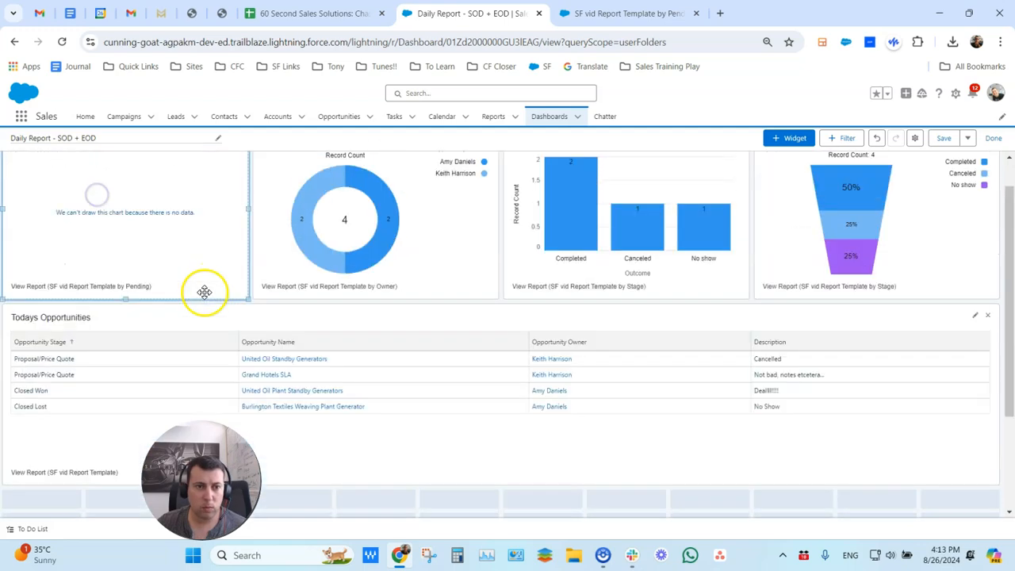
Change the Pending widget's display to a record count metric and save the dashboard, leaving edit mode
{"action": "left_click", "coordinate": [224, 168]}
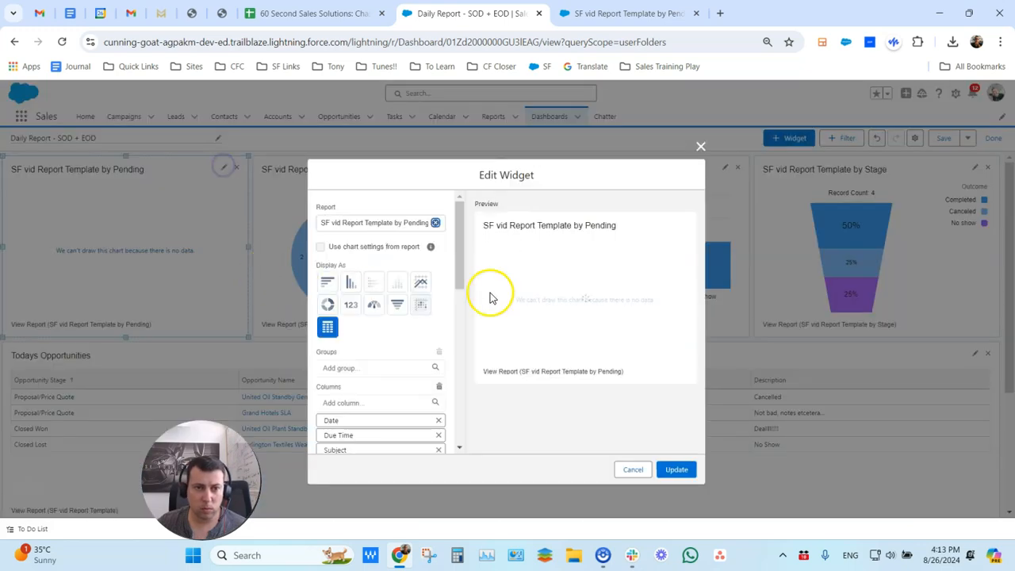
{"action": "left_click", "coordinate": [328, 304]}
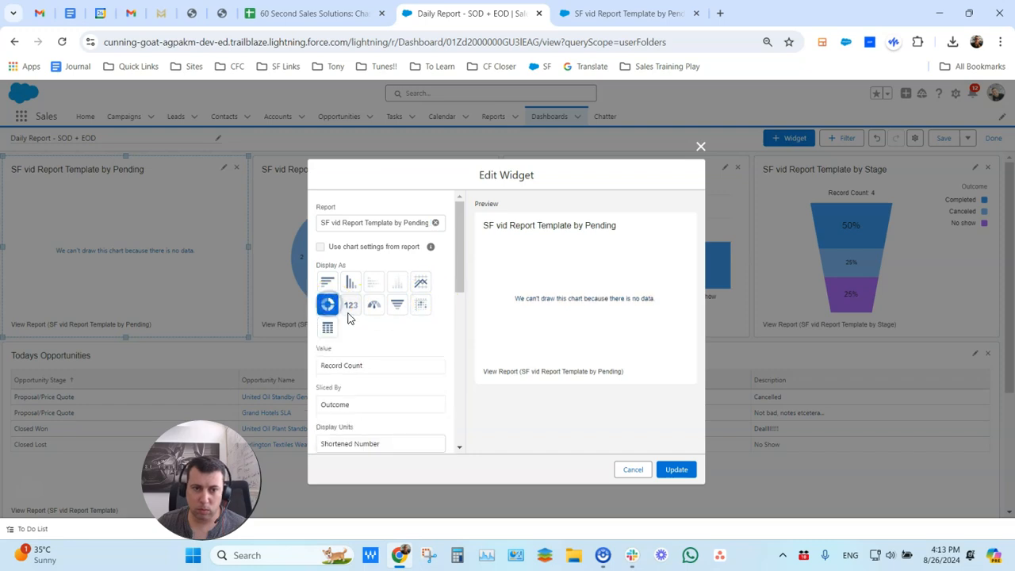
{"action": "left_click", "coordinate": [350, 307]}
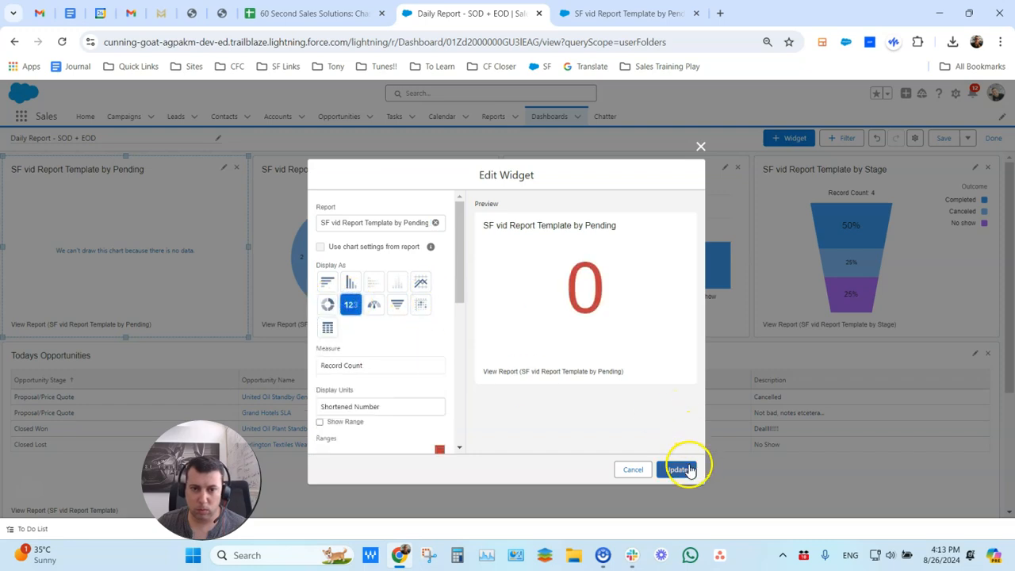
{"action": "left_click", "coordinate": [676, 469]}
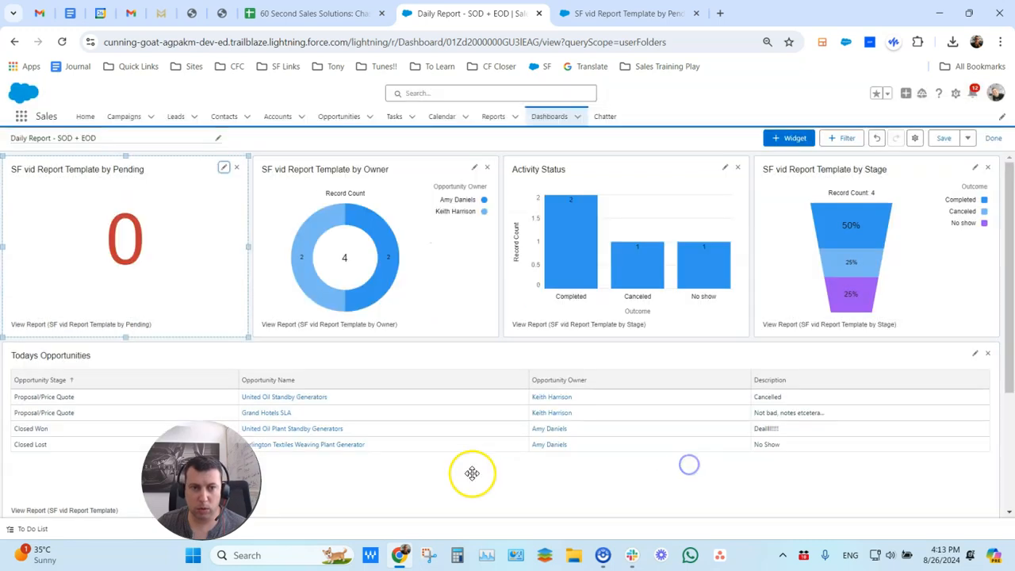
{"action": "left_click", "coordinate": [990, 138]}
{"action": "left_click", "coordinate": [650, 351]}
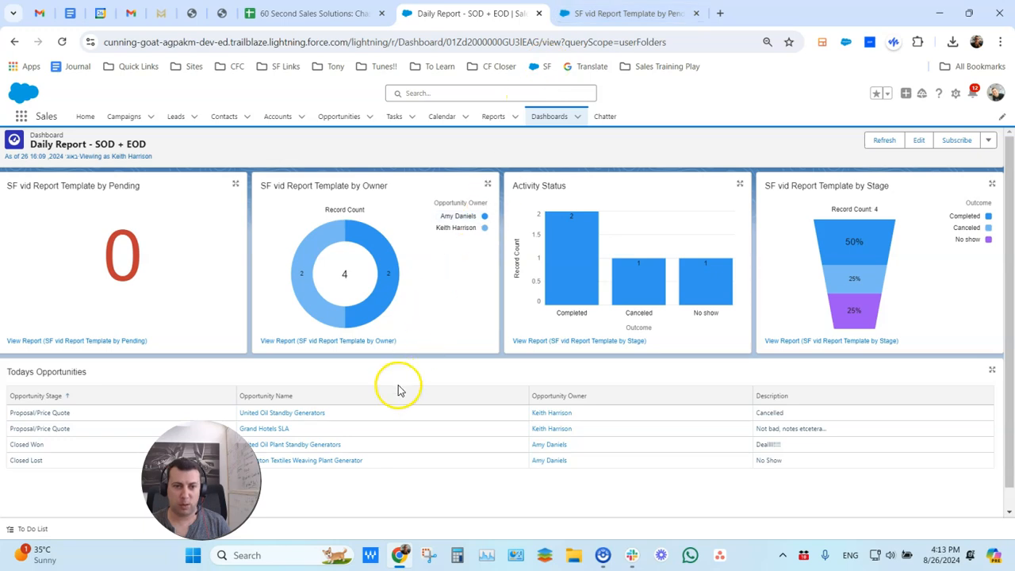
Open the United Oil Standby Generators opportunity in a new browser tab and close the Pending report's tab
{"action": "left_click", "coordinate": [317, 414]}
{"action": "right_click", "coordinate": [316, 414]}
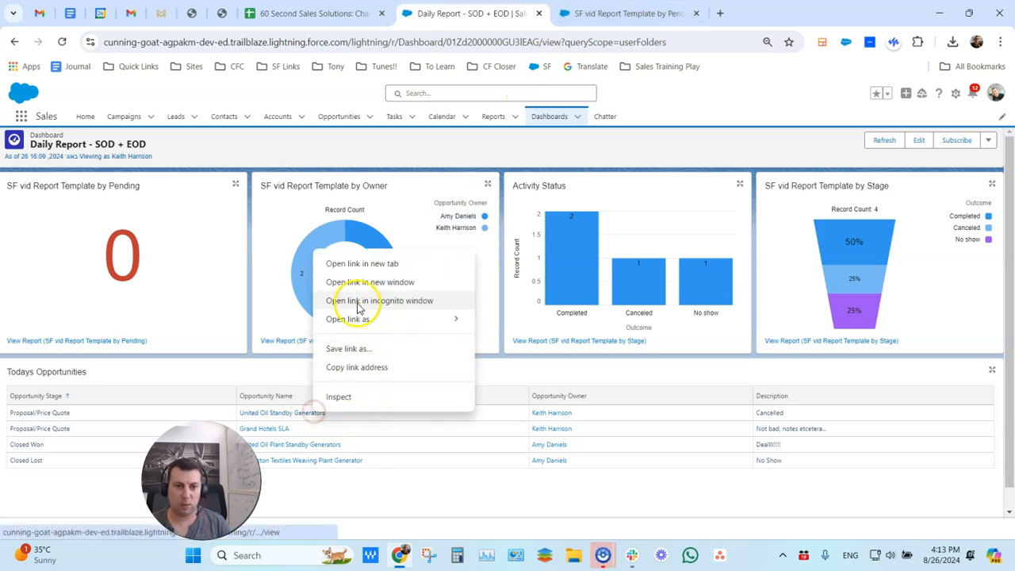
{"action": "left_click", "coordinate": [365, 255]}
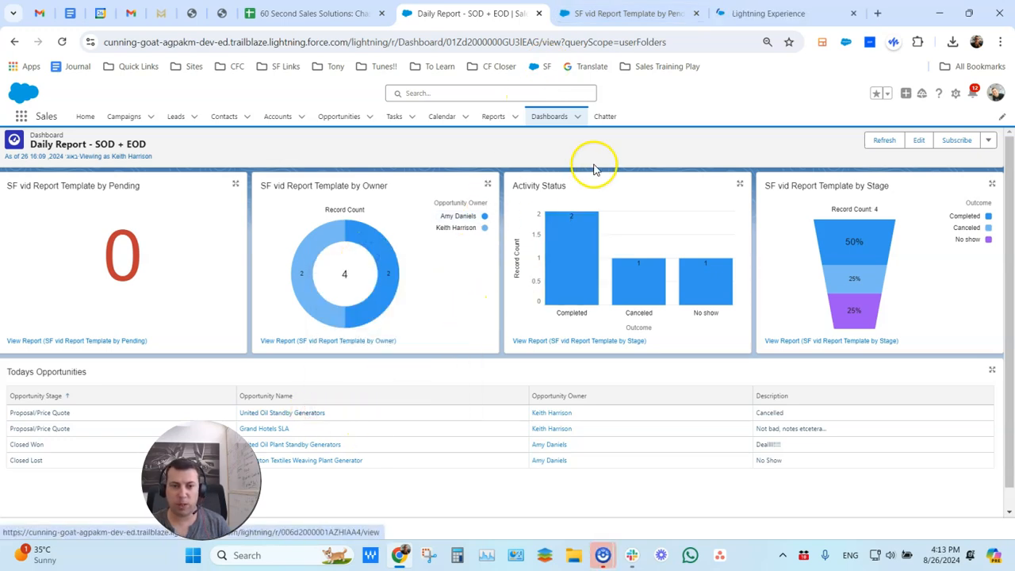
{"action": "left_click", "coordinate": [674, 13]}
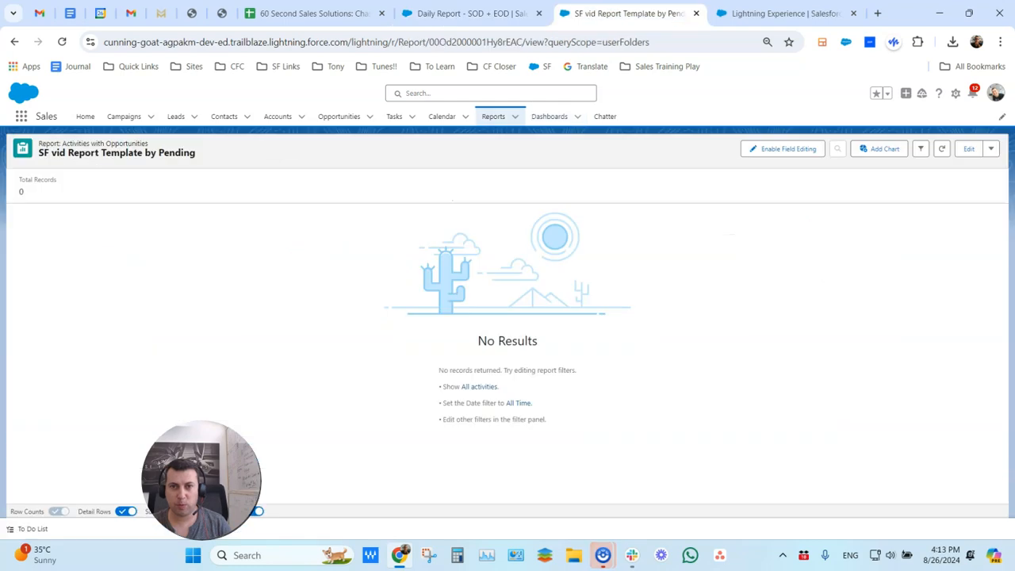
{"action": "left_click", "coordinate": [695, 11]}
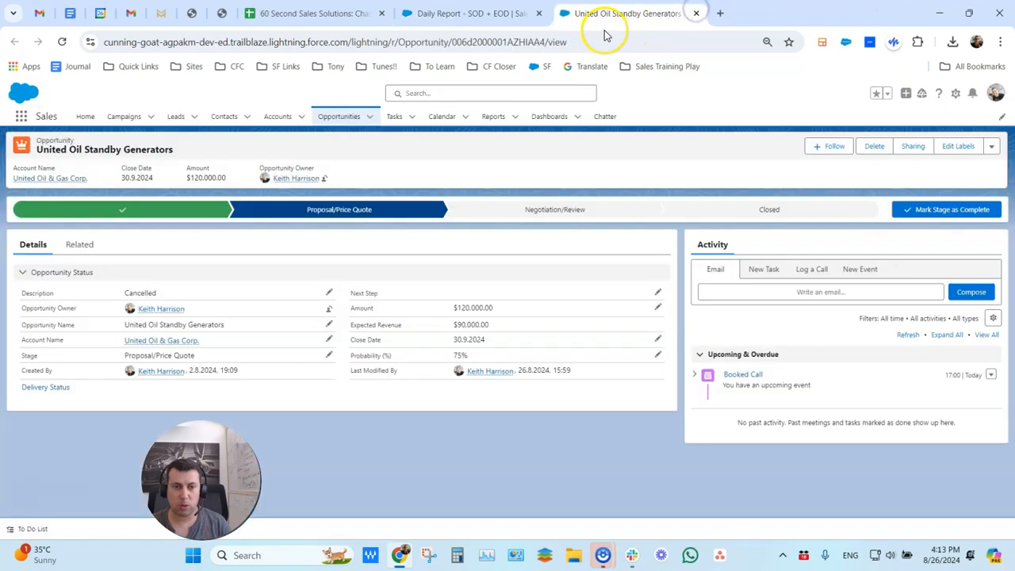
Set the Outcome of the opportunity's Booked Call event to Pending and save the event
{"action": "left_click", "coordinate": [991, 375]}
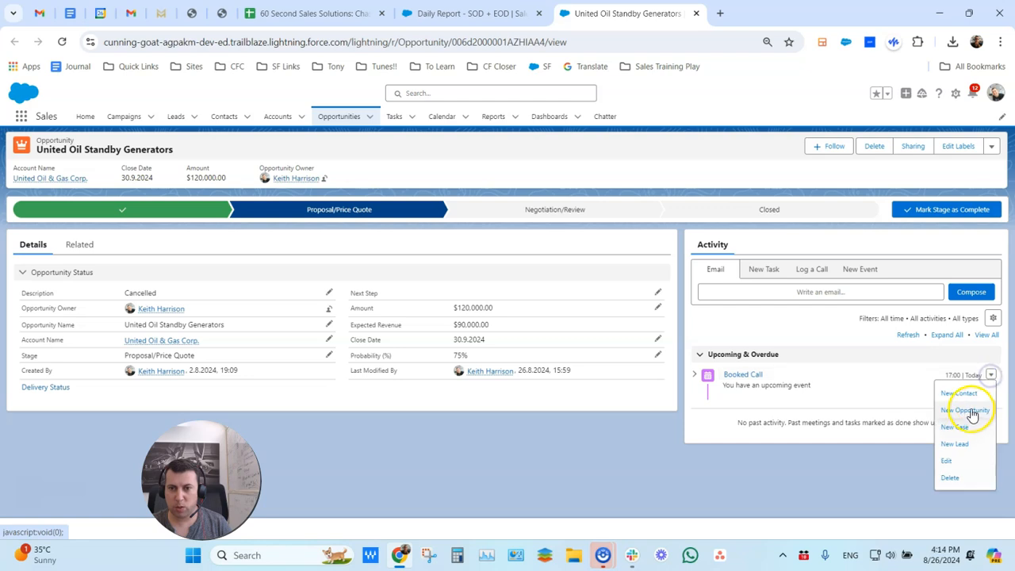
{"action": "left_click", "coordinate": [959, 462]}
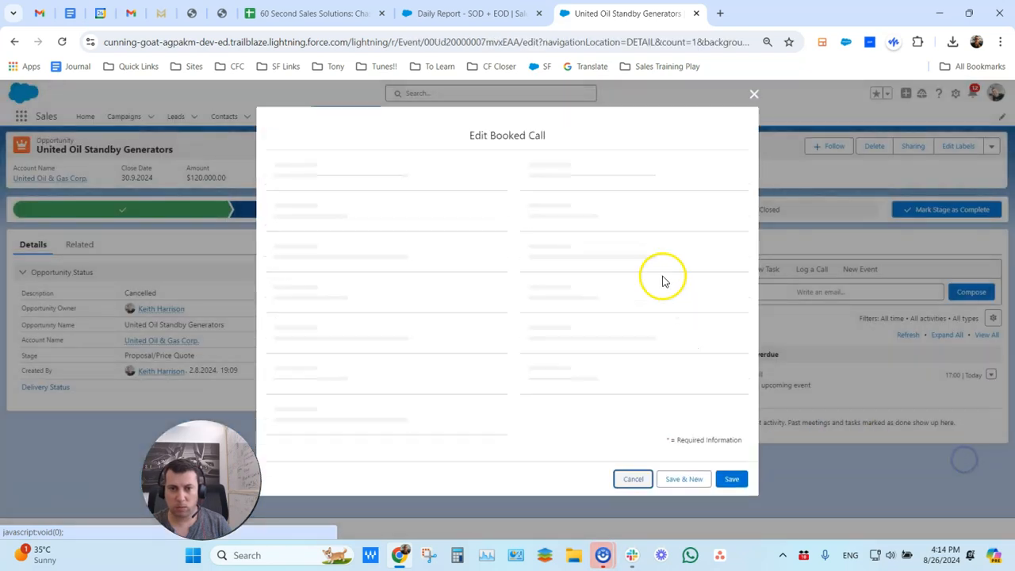
{"action": "left_click", "coordinate": [607, 199]}
{"action": "left_click", "coordinate": [634, 233]}
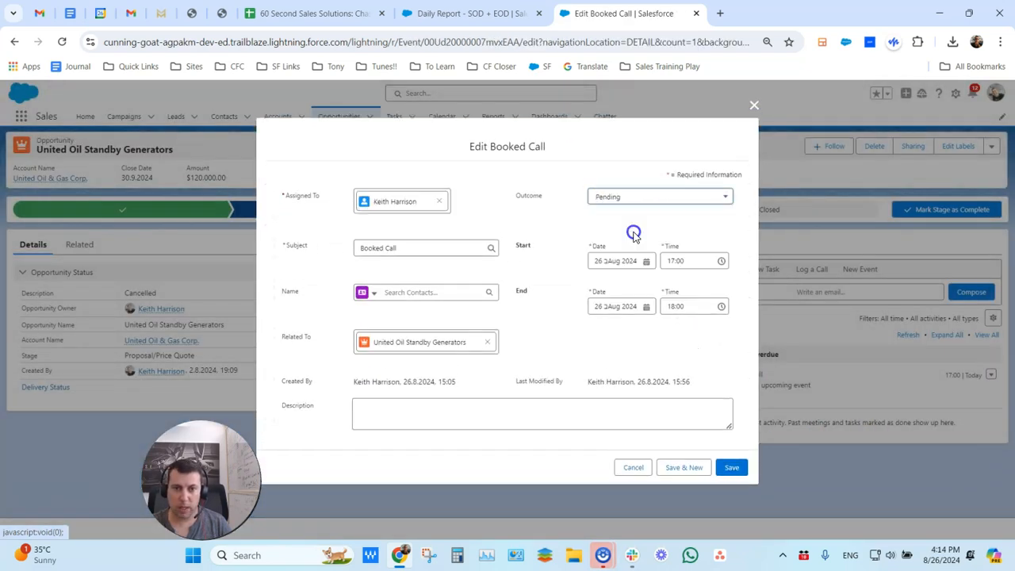
{"action": "left_click", "coordinate": [729, 467]}
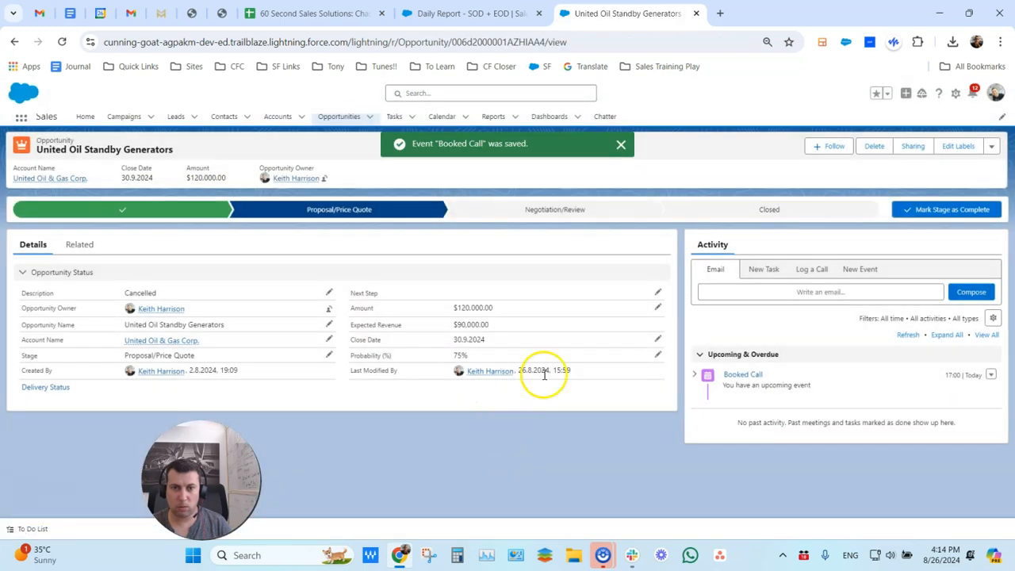
Refresh the Daily Report - SOD + EOD dashboard and review its widgets and Todays Opportunities table
{"action": "left_click", "coordinate": [467, 14]}
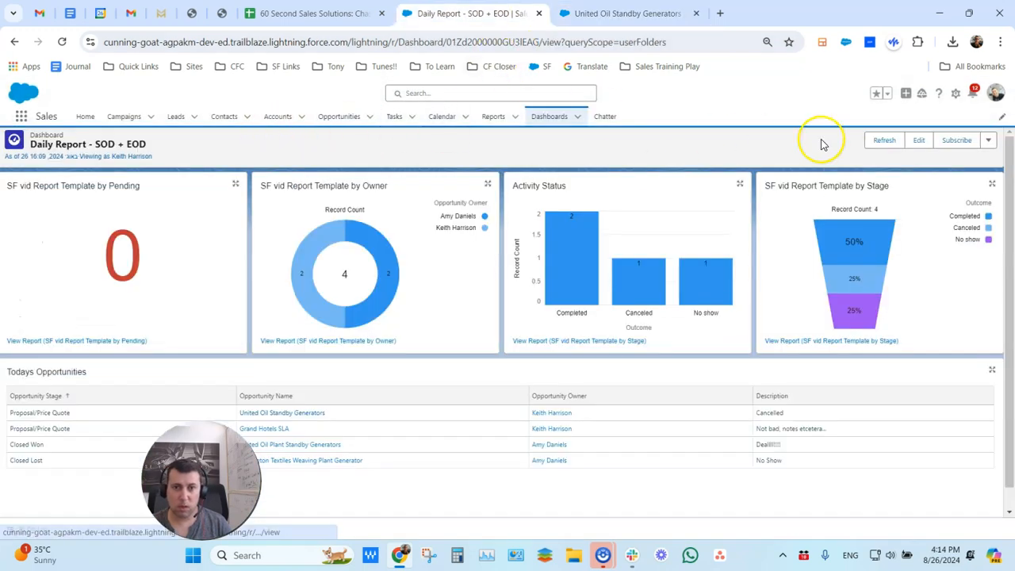
{"action": "left_click", "coordinate": [883, 142]}
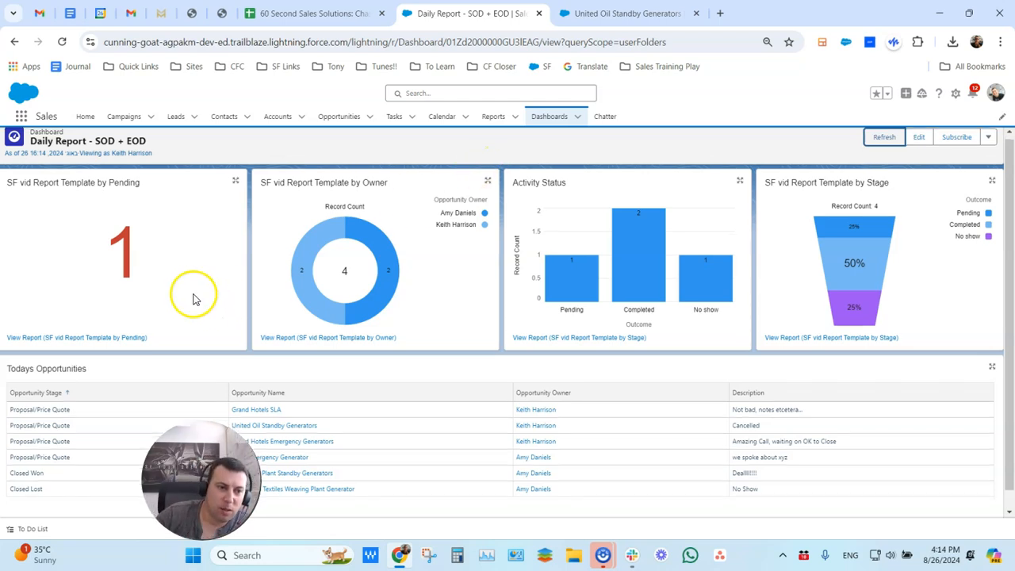
{"action": "scroll", "coordinate": [206, 302], "scroll_direction": "down", "scroll_amount": 1}
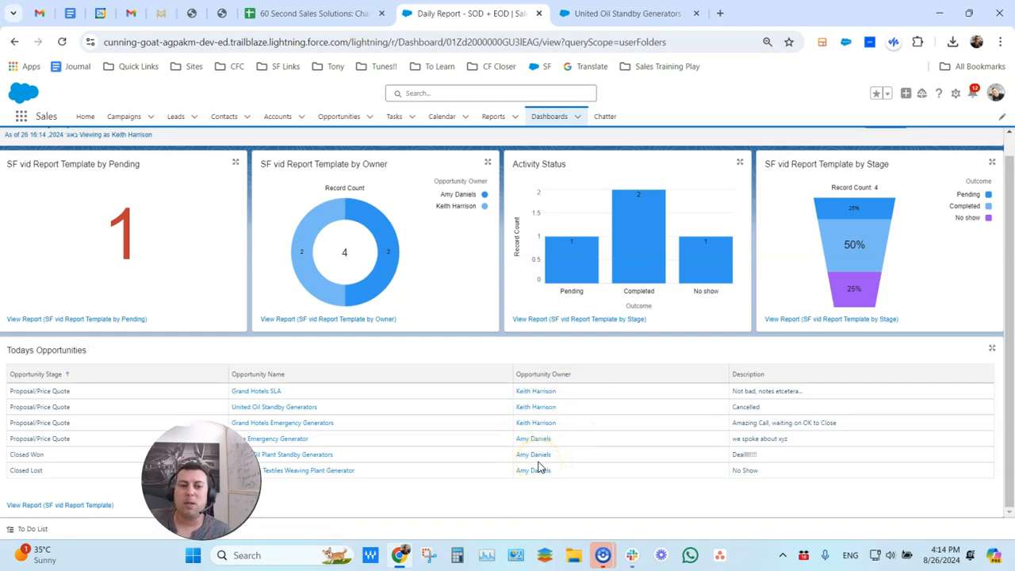
Switch to the Google Sheets checklist and mark Create a Report and Create a Dashboard as done
{"action": "left_click", "coordinate": [313, 14]}
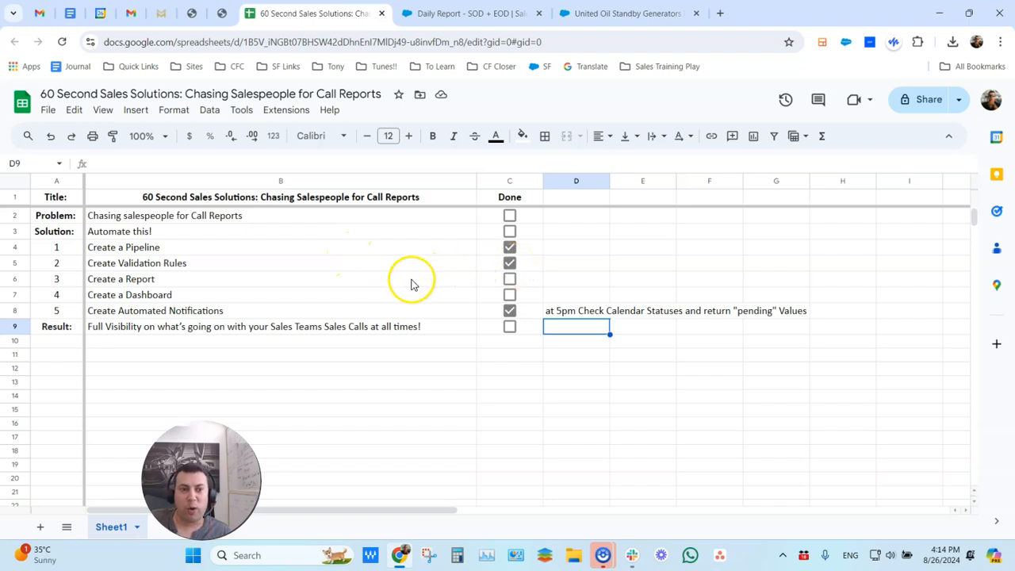
{"action": "left_click", "coordinate": [509, 279]}
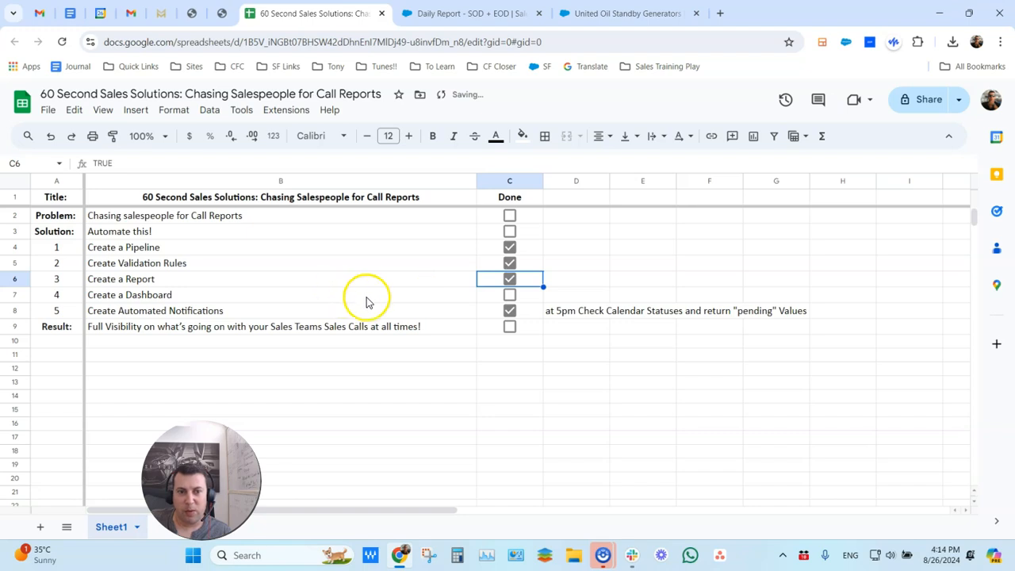
{"action": "left_click", "coordinate": [510, 294]}
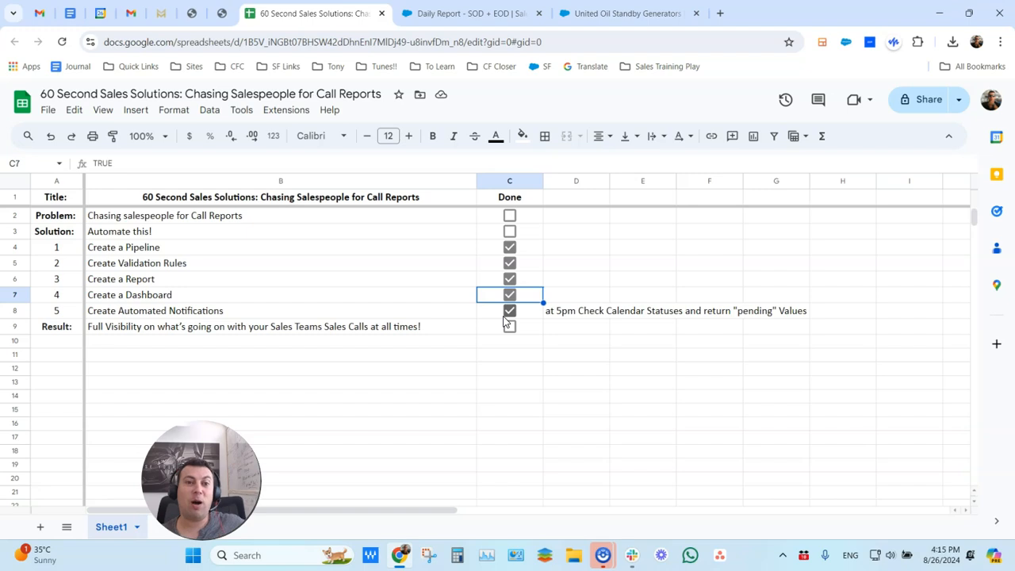
Add a donut chart to the dashboard's SF vid Report Template by Owner source report and close the United Oil Standby Generators tab
{"action": "left_click", "coordinate": [467, 13]}
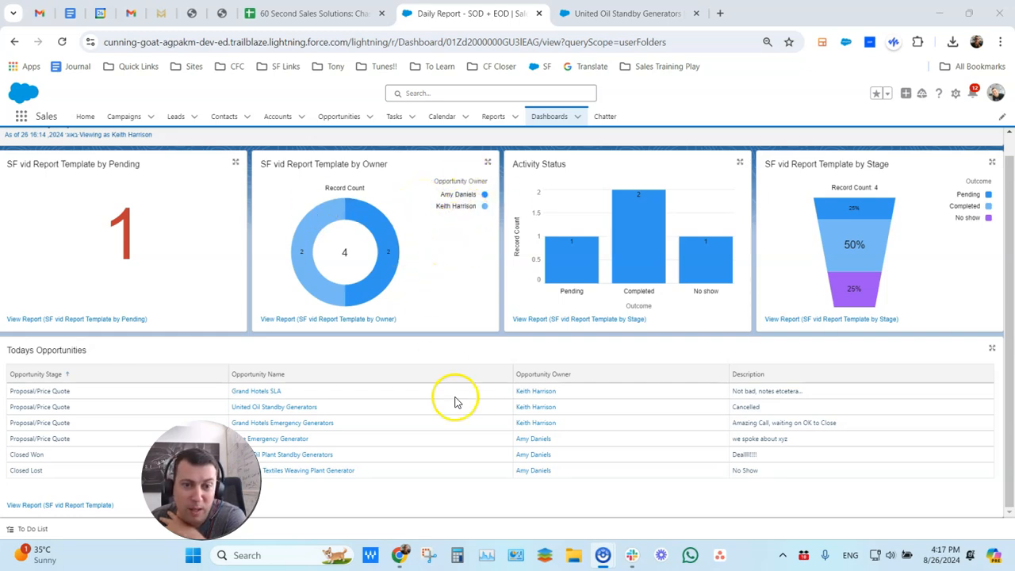
{"action": "left_click", "coordinate": [322, 319]}
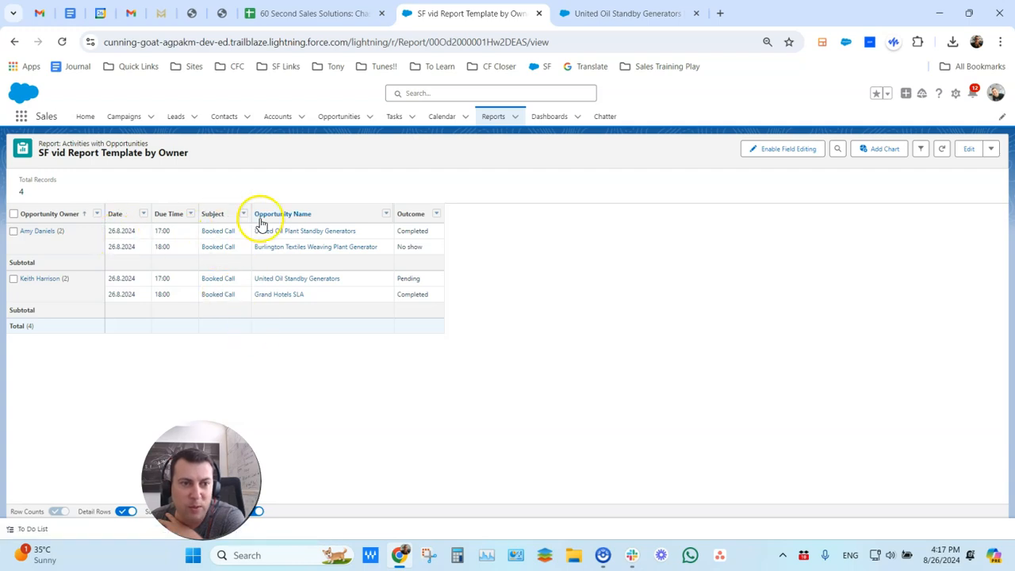
{"action": "left_click", "coordinate": [885, 152]}
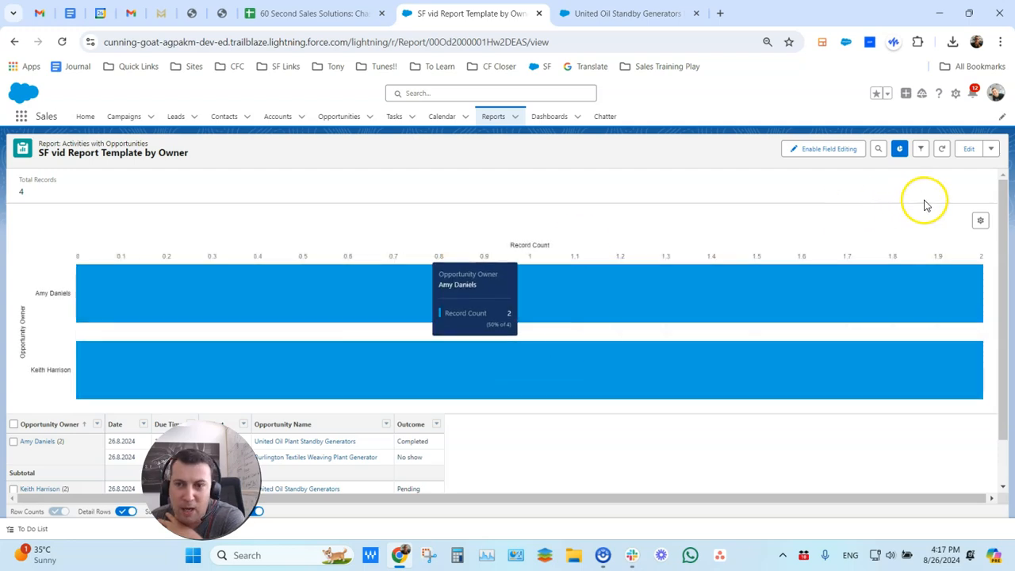
{"action": "left_click", "coordinate": [980, 220]}
{"action": "left_click", "coordinate": [878, 303]}
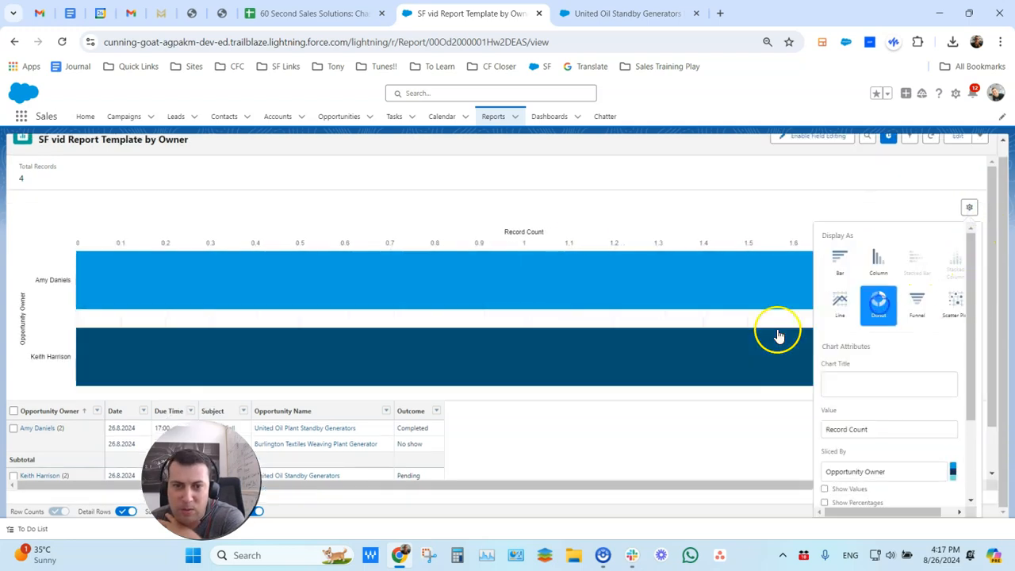
{"action": "left_click", "coordinate": [618, 13]}
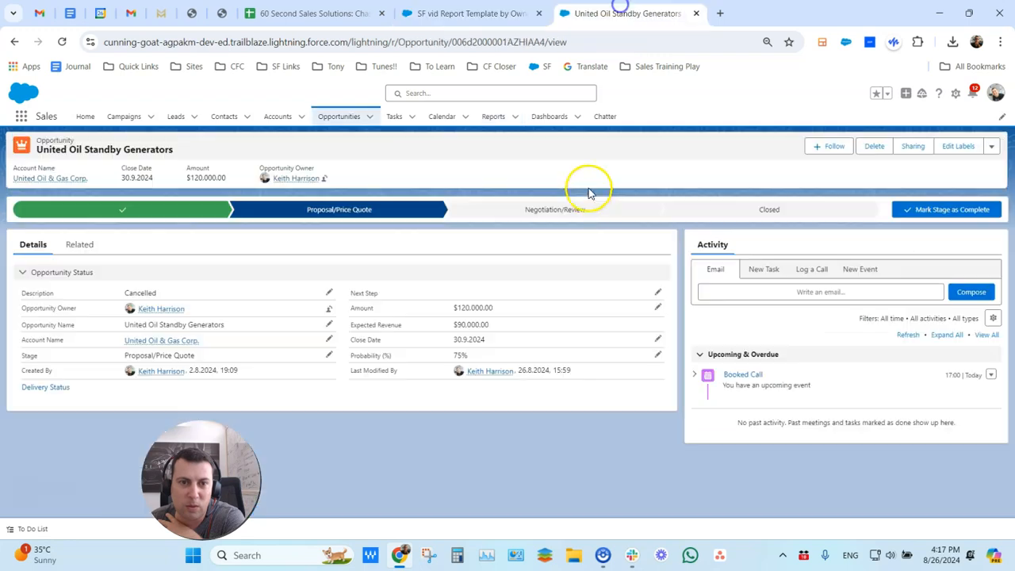
{"action": "left_click", "coordinate": [698, 13]}
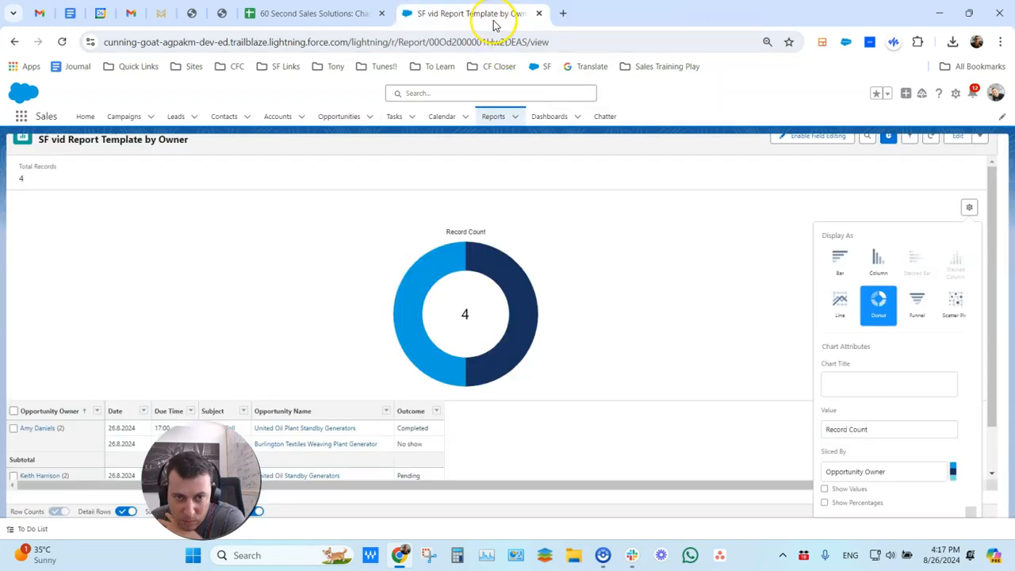